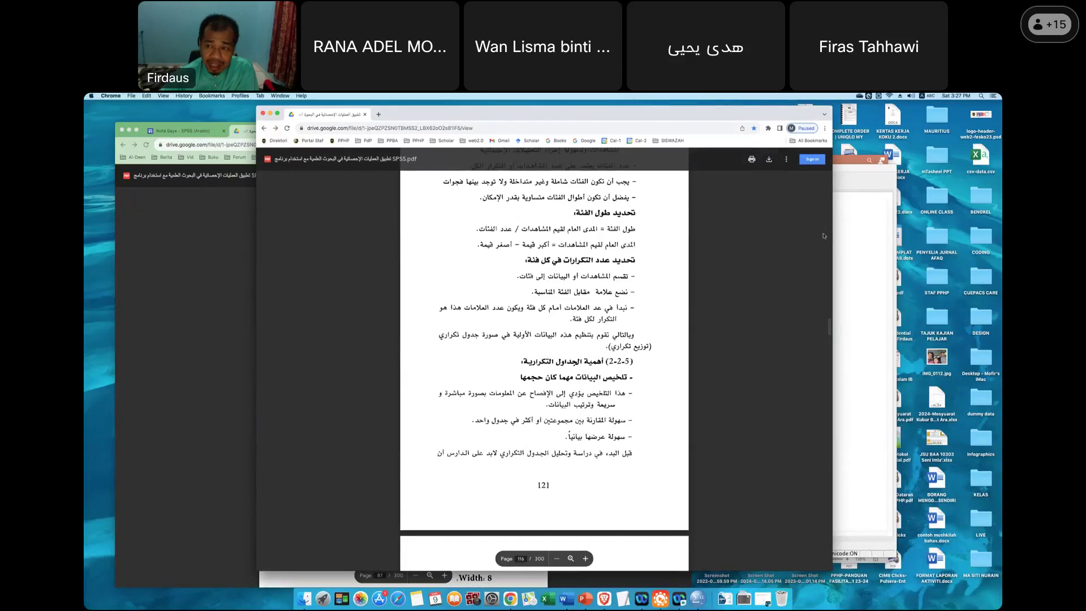
# Switch to the SPSS Statistics Data Editor, then enlarge its window and position it over the browser.
pyautogui.click(698, 598)
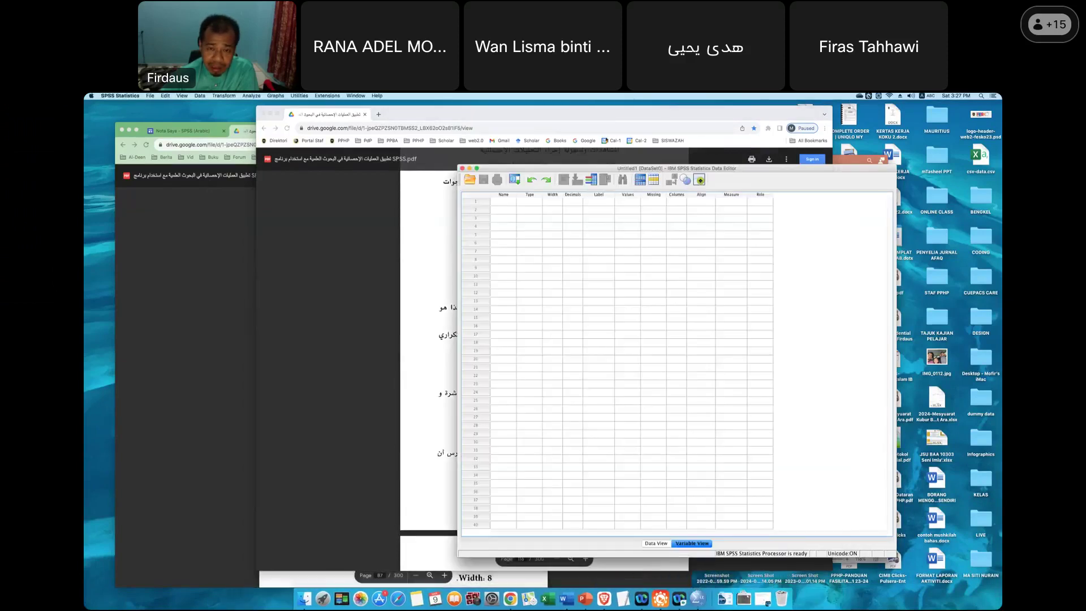
pyautogui.moveTo(599, 172); pyautogui.dragTo(389, 128)
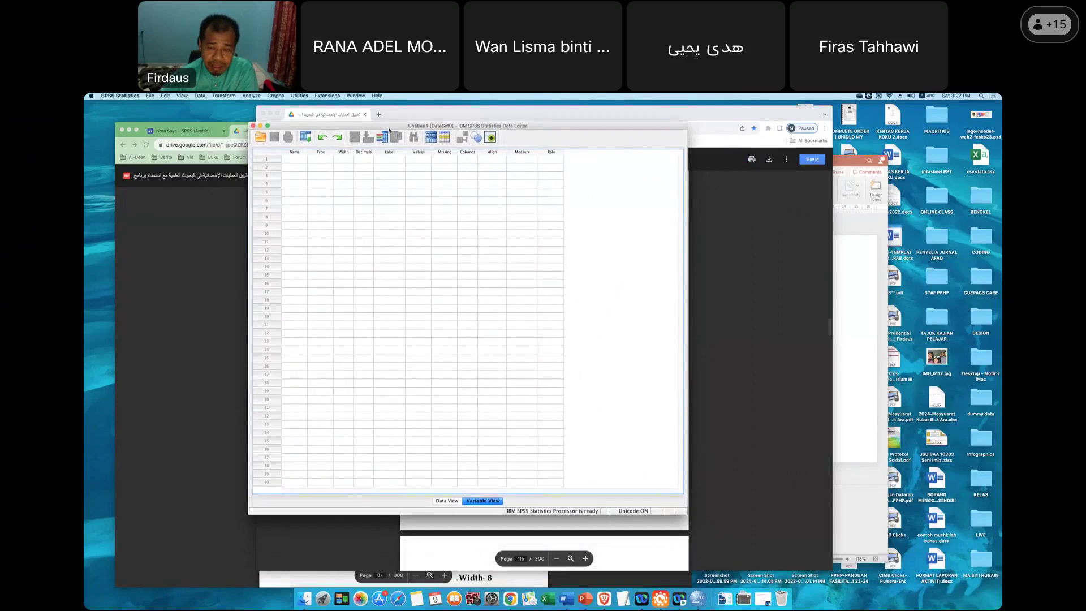
pyautogui.moveTo(389, 130); pyautogui.dragTo(361, 130)
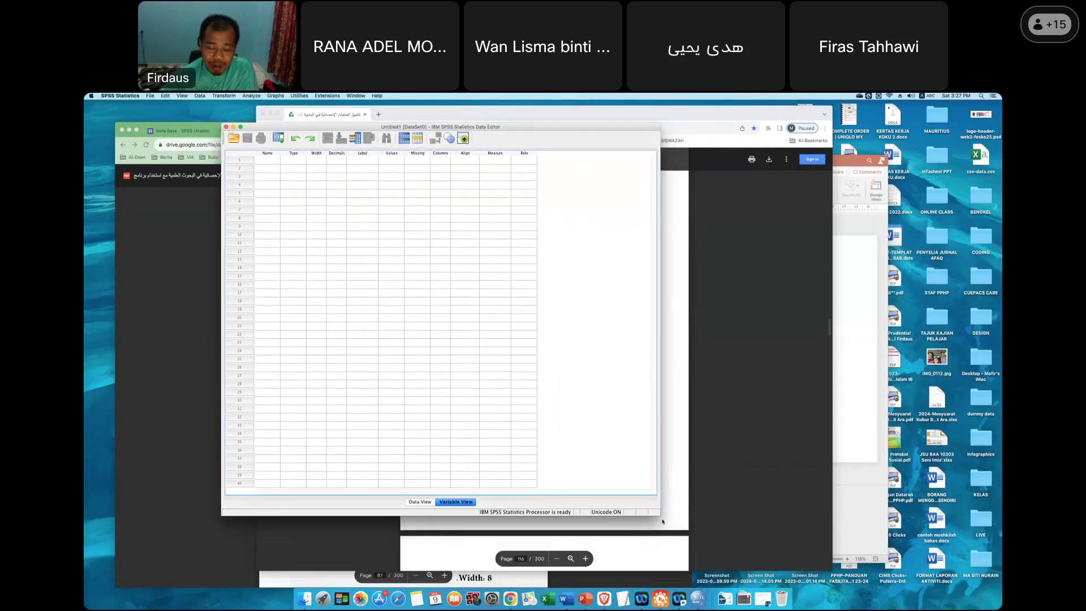
pyautogui.moveTo(659, 515); pyautogui.dragTo(731, 538)
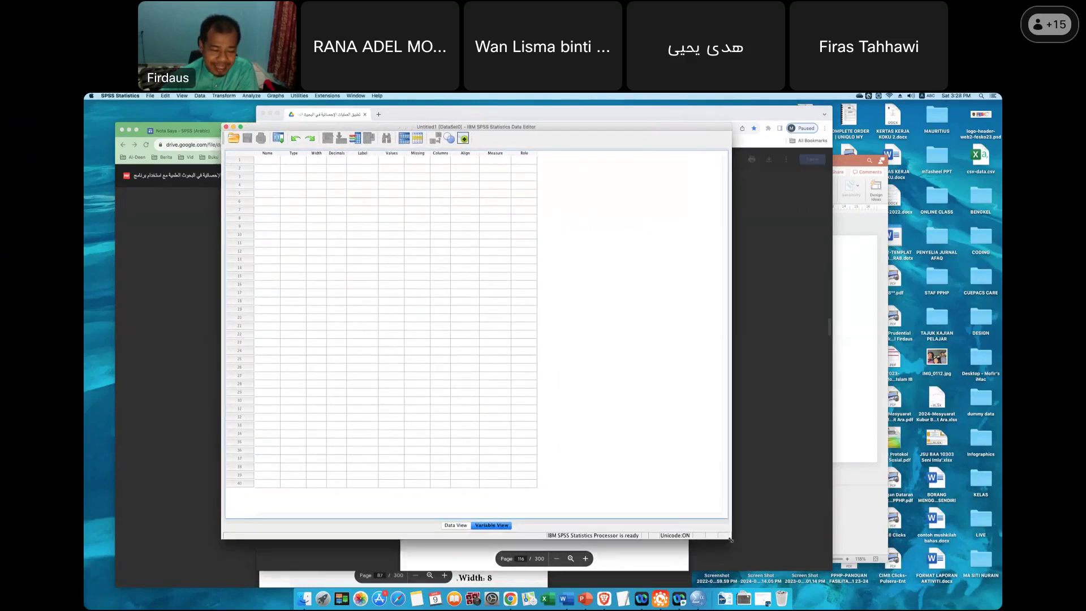
pyautogui.moveTo(380, 128); pyautogui.dragTo(306, 120)
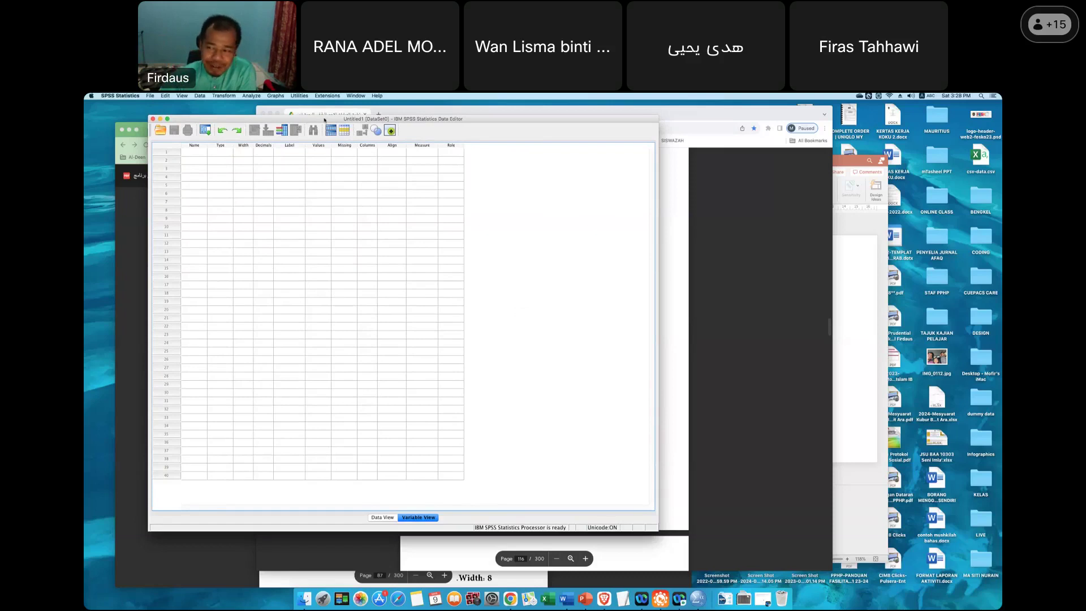
pyautogui.moveTo(324, 120); pyautogui.dragTo(322, 118)
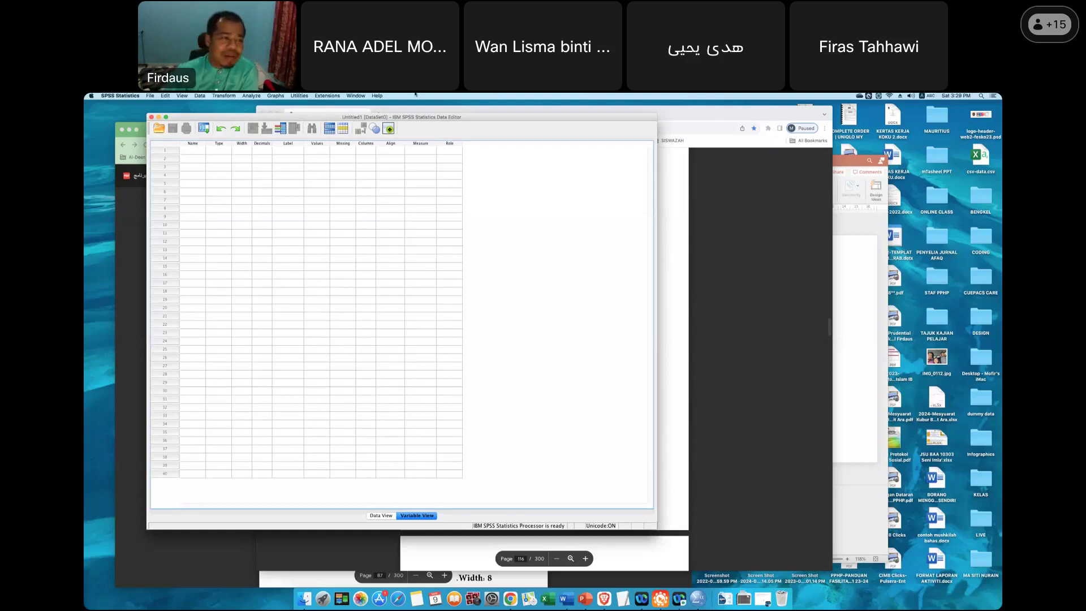
pyautogui.moveTo(486, 120); pyautogui.dragTo(468, 115)
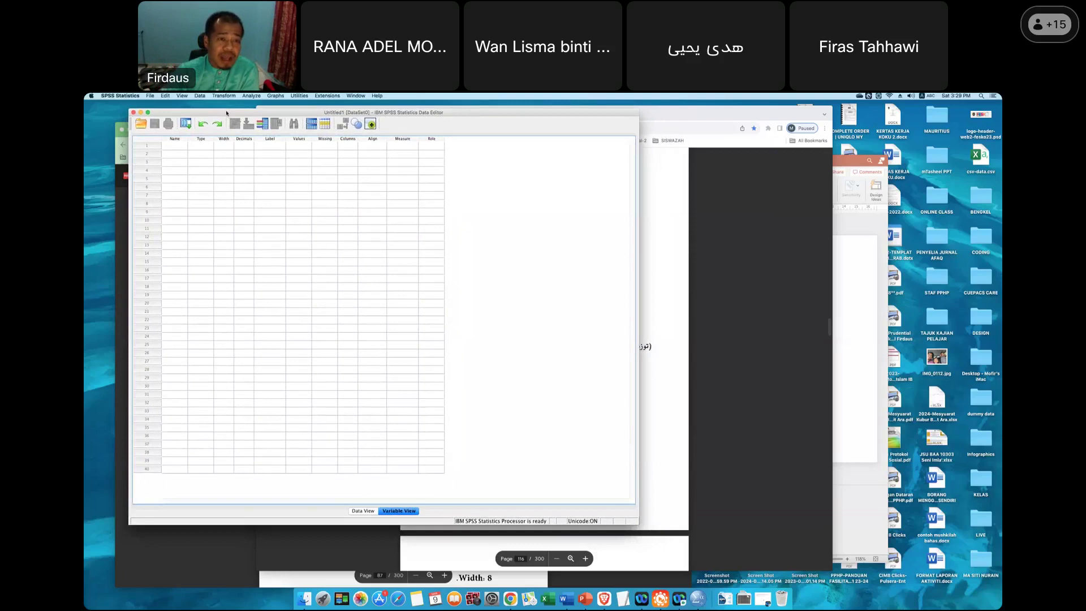
pyautogui.moveTo(225, 114); pyautogui.dragTo(240, 124)
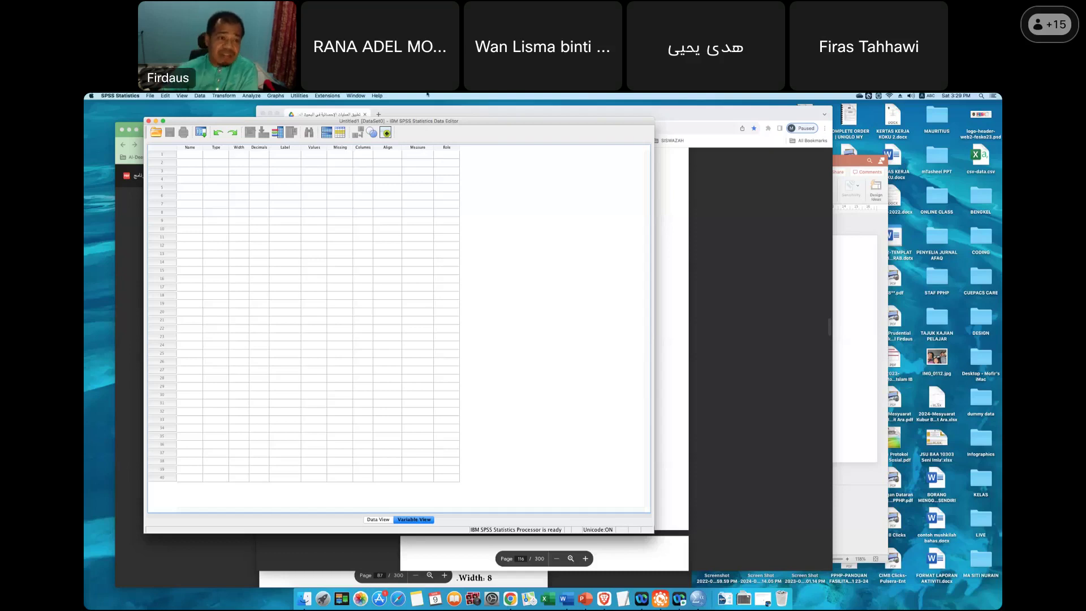
# Minimise the two browser windows and arrange the PowerPoint window behind the SPSS Data Editor.
pyautogui.click(270, 114)
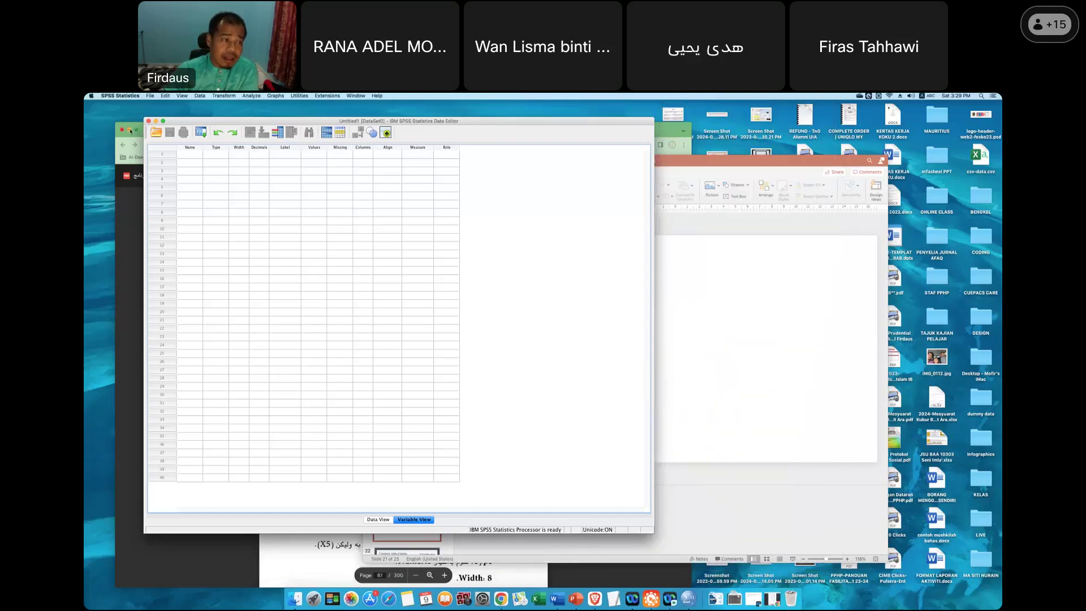
pyautogui.click(682, 168)
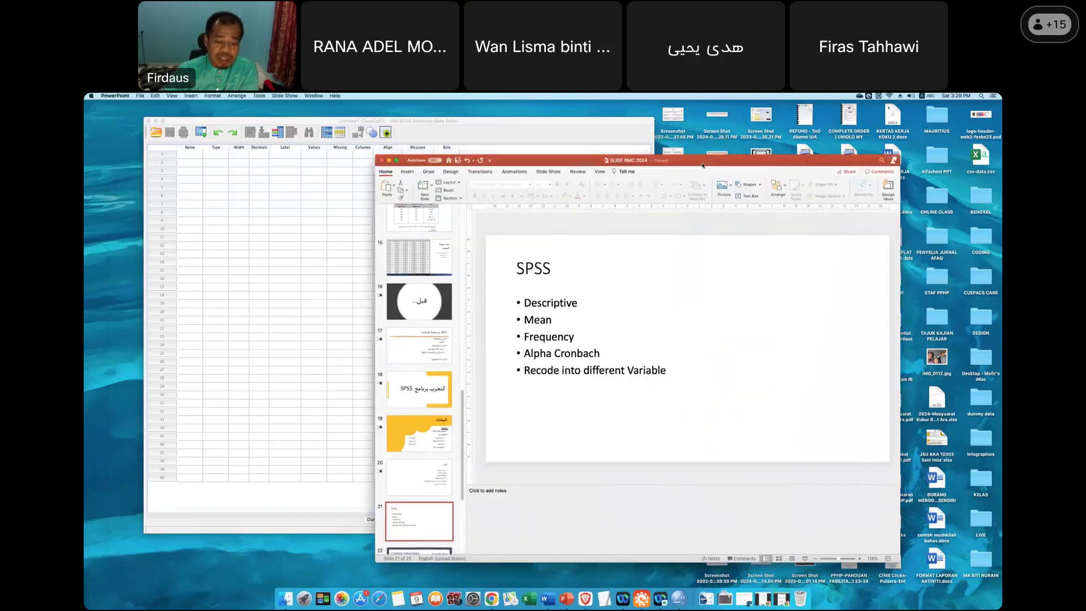
pyautogui.moveTo(512, 123); pyautogui.dragTo(554, 133)
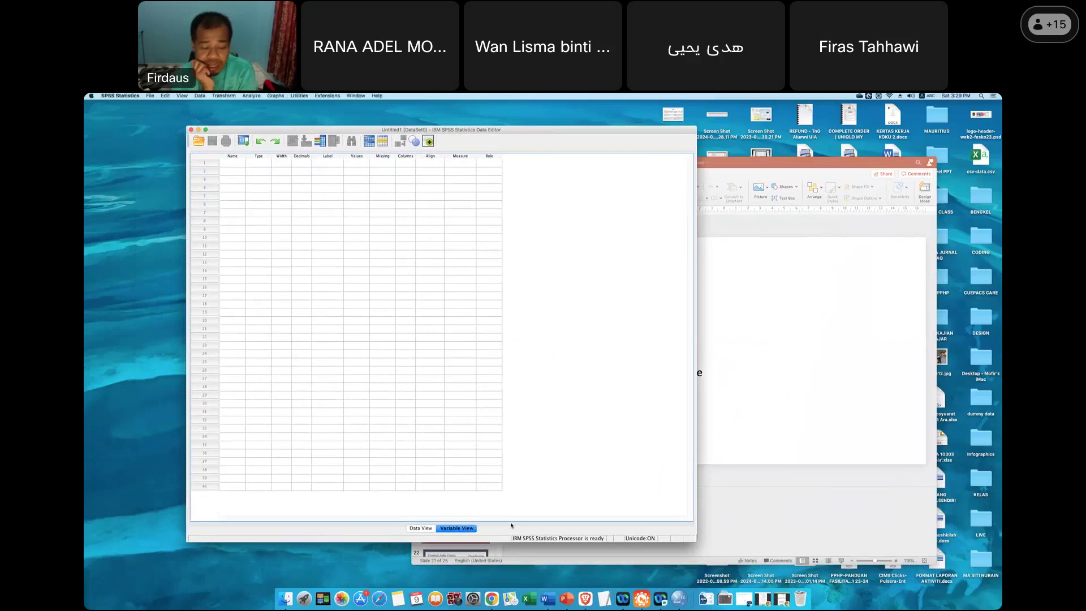
# Compare the empty data set's Data View with its Variable View, ending in Variable View.
pyautogui.click(421, 529)
pyautogui.click(450, 530)
pyautogui.click(434, 530)
pyautogui.click(440, 530)
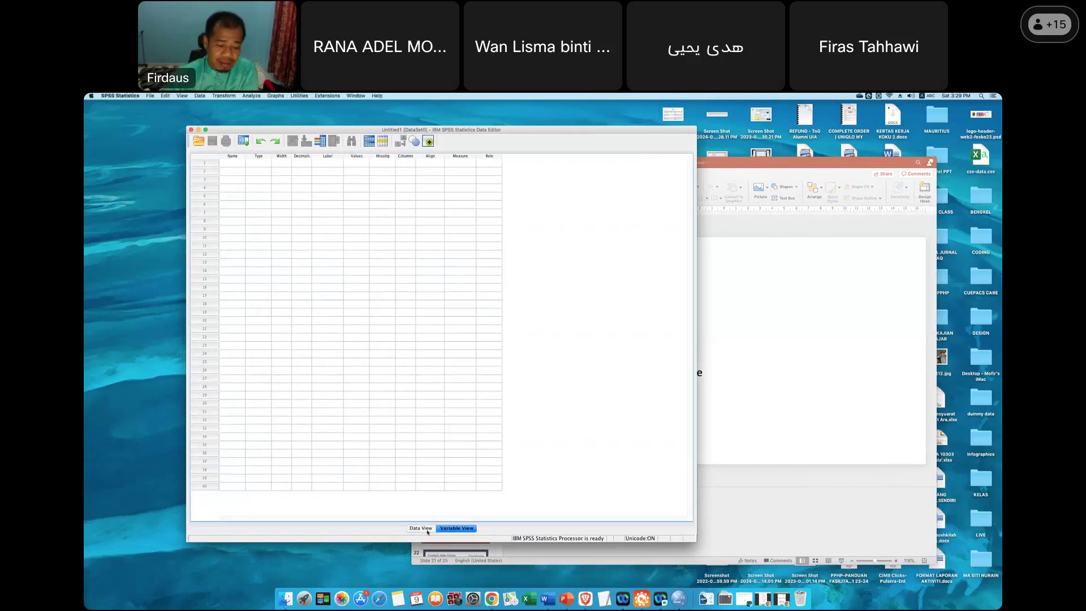
pyautogui.click(427, 531)
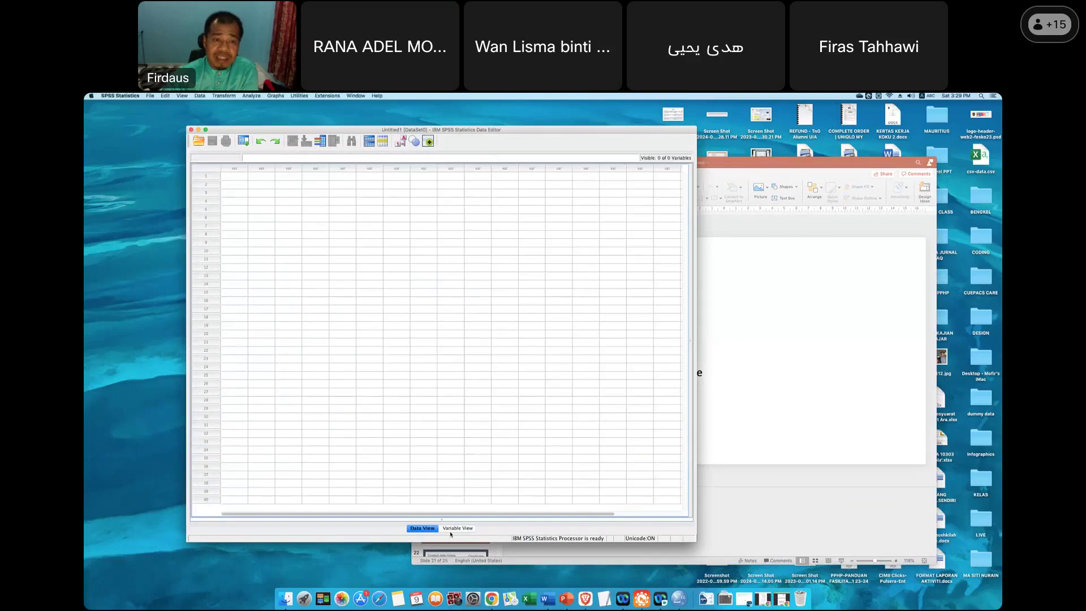
pyautogui.click(453, 530)
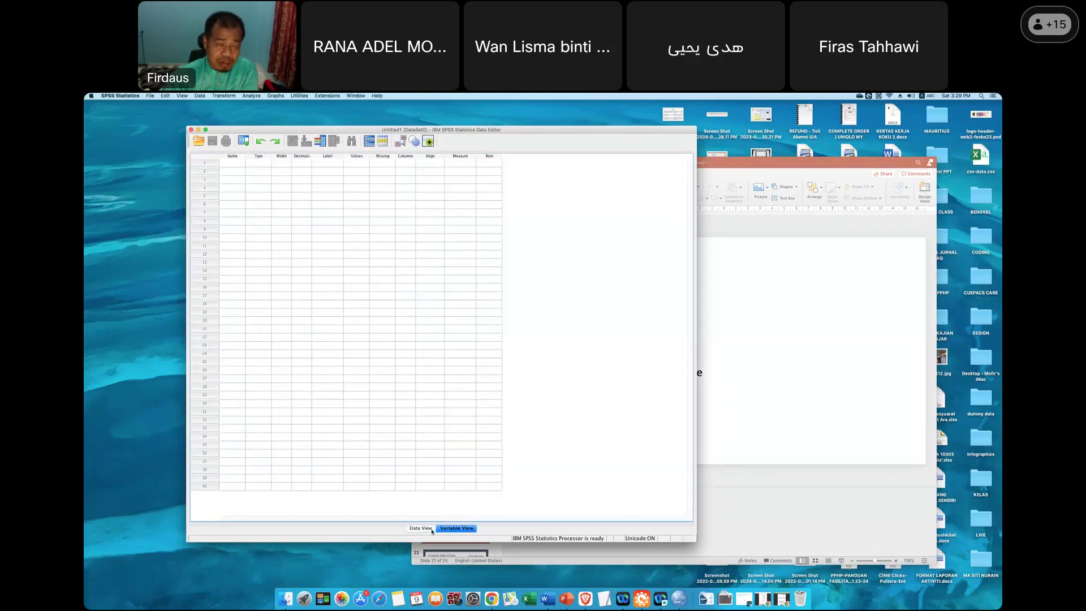
pyautogui.click(432, 529)
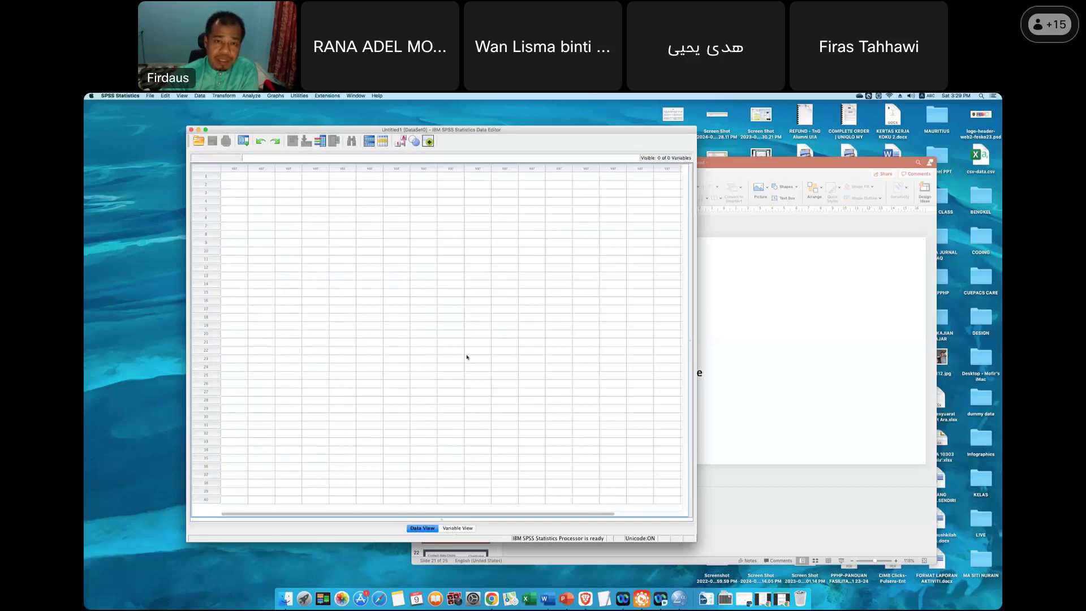
pyautogui.moveTo(519, 131); pyautogui.dragTo(469, 123)
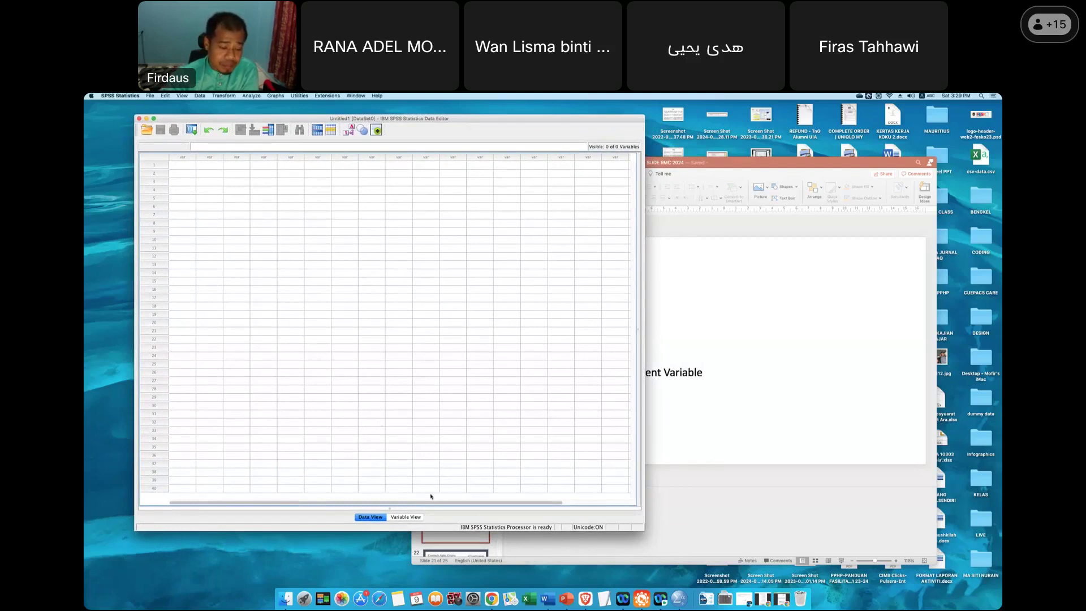
pyautogui.click(414, 519)
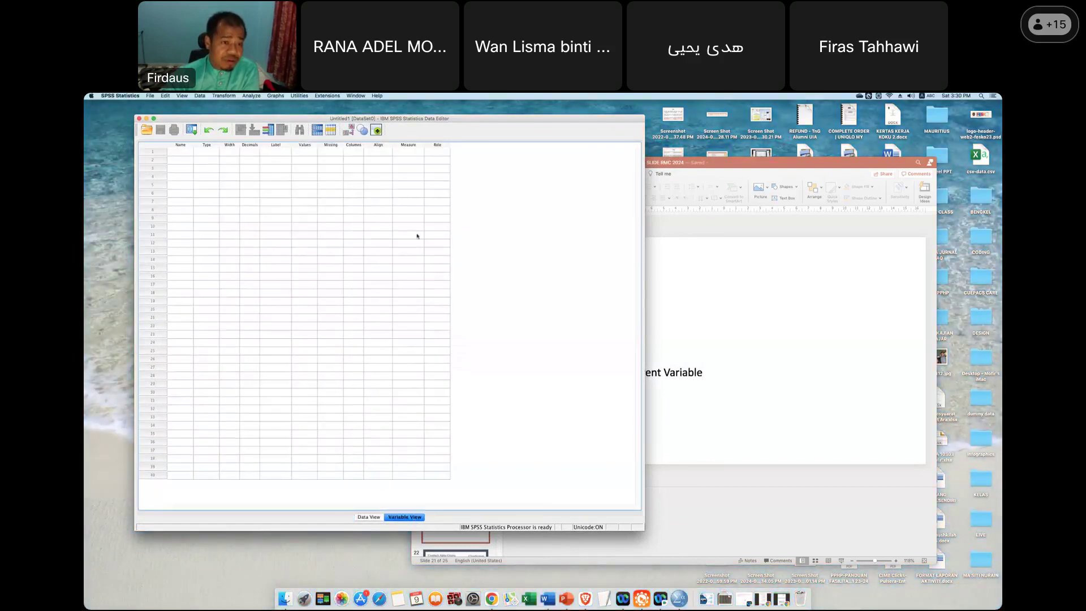
# Examine the attribute cells of the first variable row, from Name and Decimals through to Measure and Role.
pyautogui.moveTo(412, 118); pyautogui.dragTo(458, 133)
pyautogui.click(176, 161)
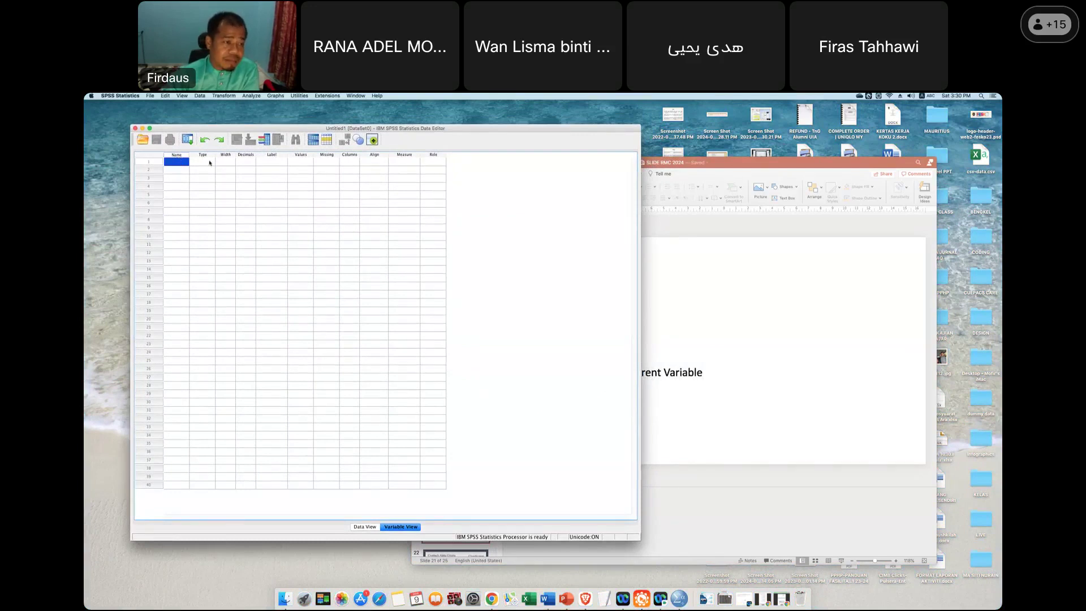
pyautogui.click(249, 163)
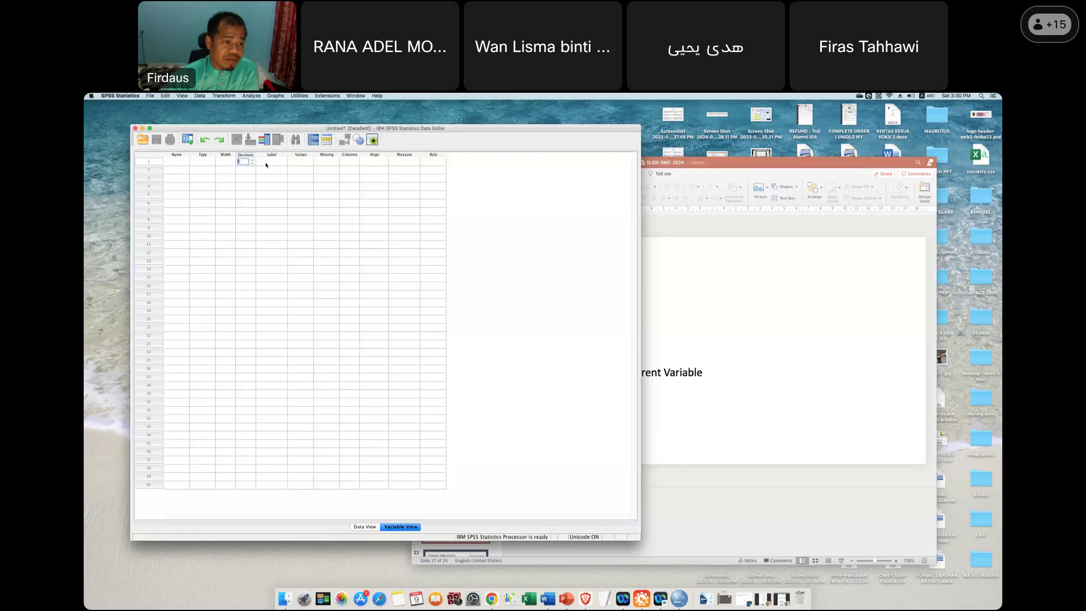
pyautogui.click(276, 165)
pyautogui.click(300, 164)
pyautogui.click(326, 164)
pyautogui.click(350, 163)
pyautogui.click(374, 163)
pyautogui.click(404, 162)
pyautogui.click(433, 163)
pyautogui.click(475, 181)
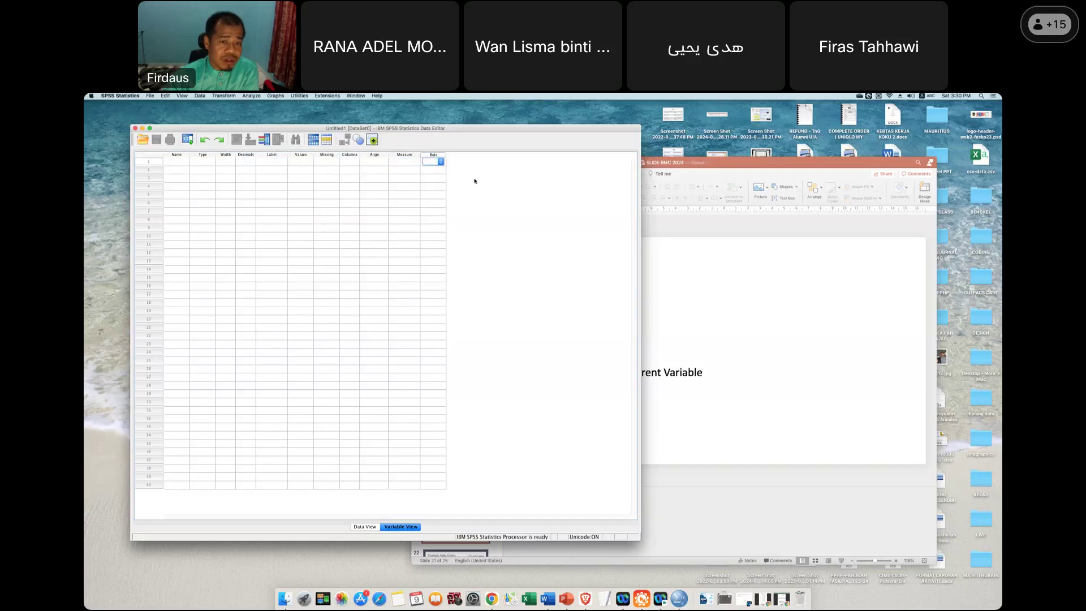
pyautogui.click(176, 163)
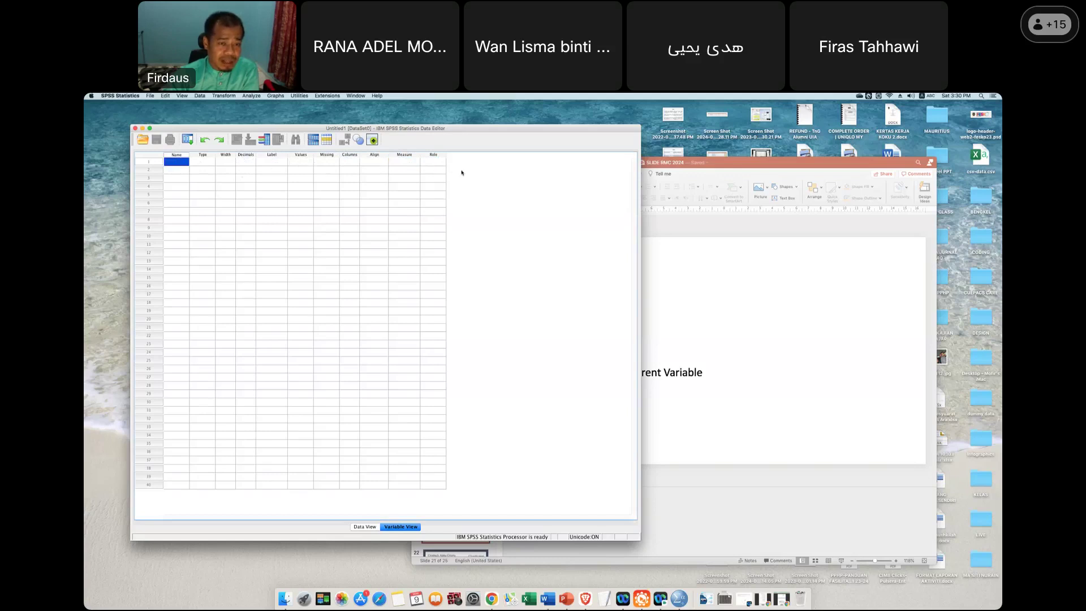
# Widen the Name column in Variable View to almost three times its width.
pyautogui.click(187, 155)
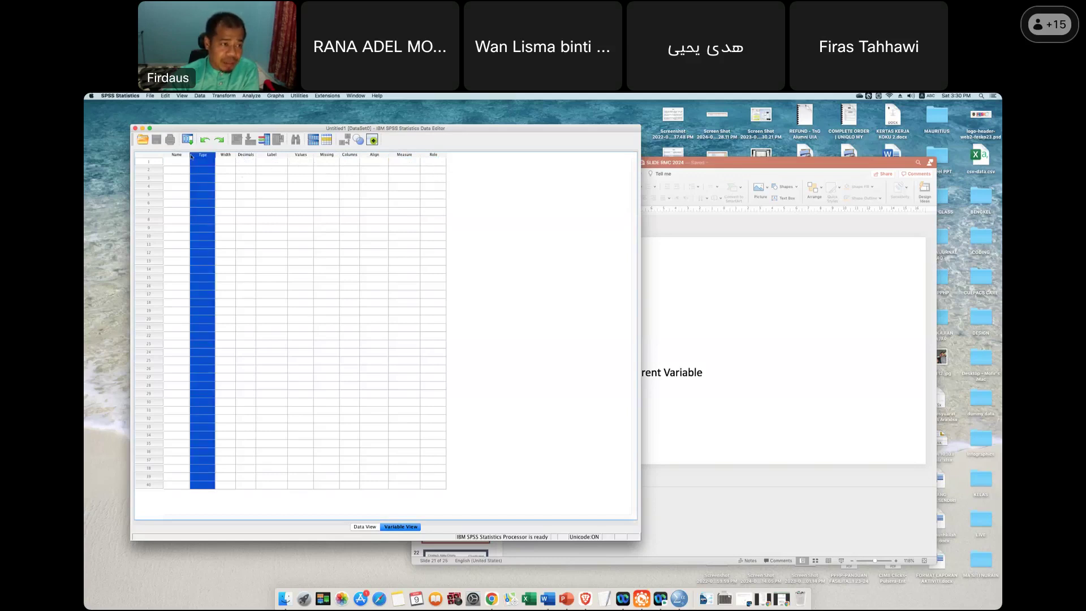
pyautogui.click(184, 162)
pyautogui.moveTo(189, 155); pyautogui.dragTo(238, 155)
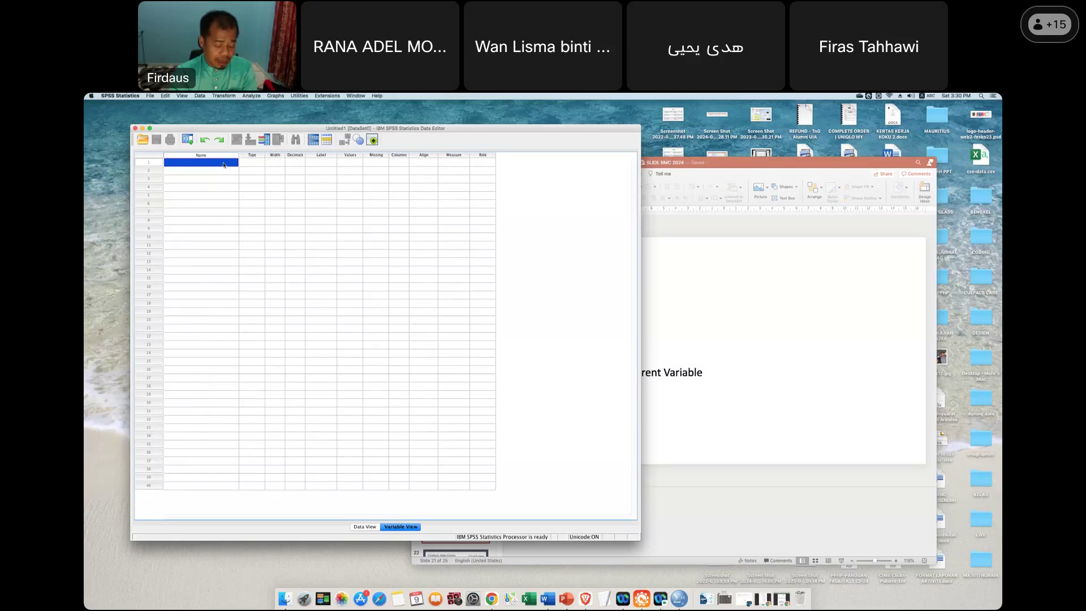
# Try to name the first variable "Q1-".
pyautogui.write('Q1')
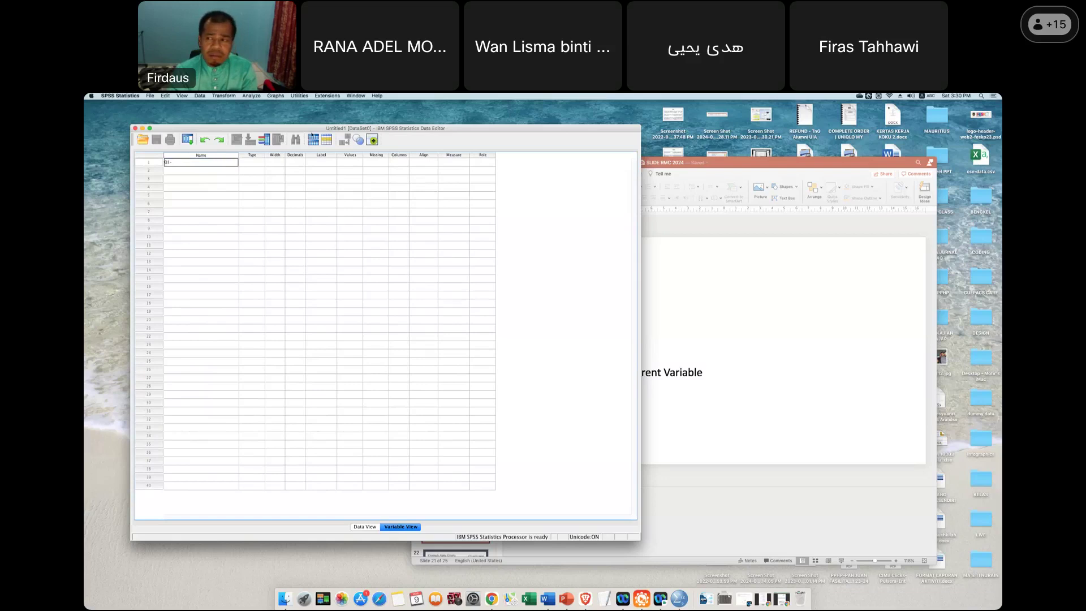
pyautogui.moveTo(221, 133); pyautogui.dragTo(252, 126)
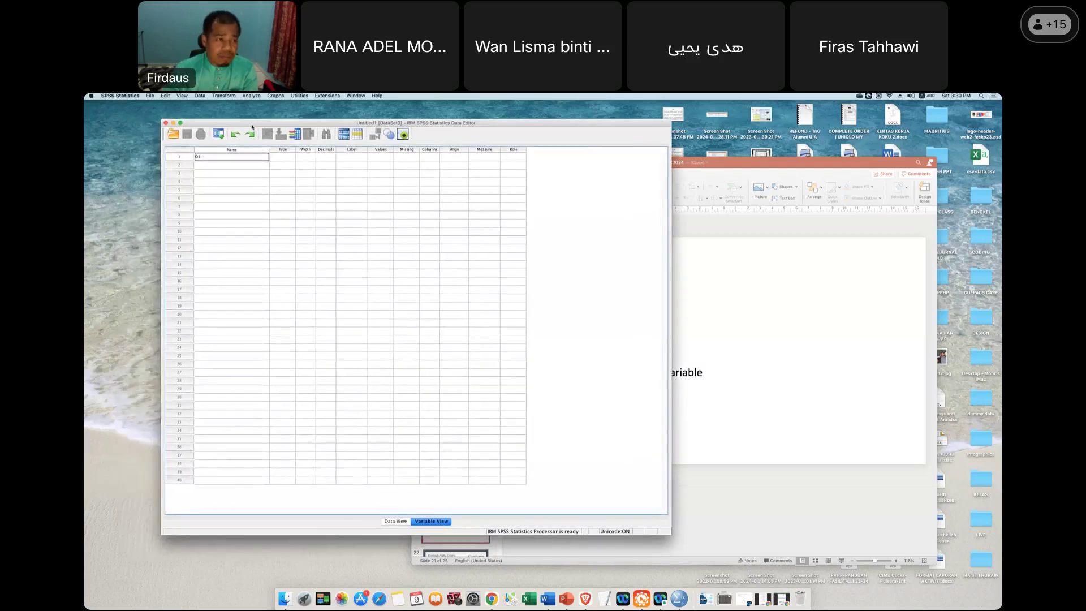
pyautogui.click(240, 187)
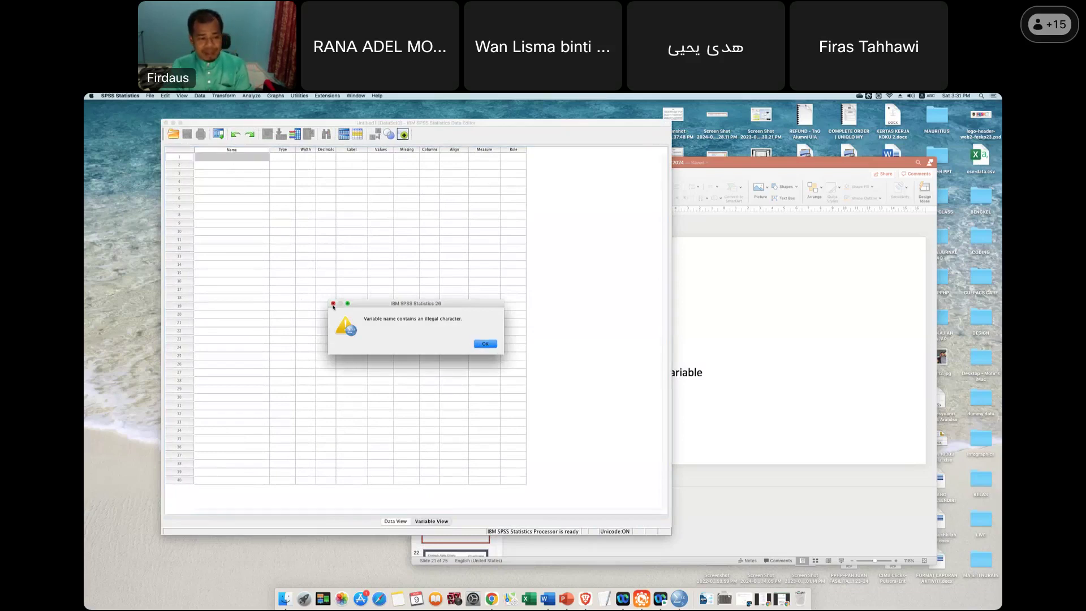
pyautogui.press('Return')
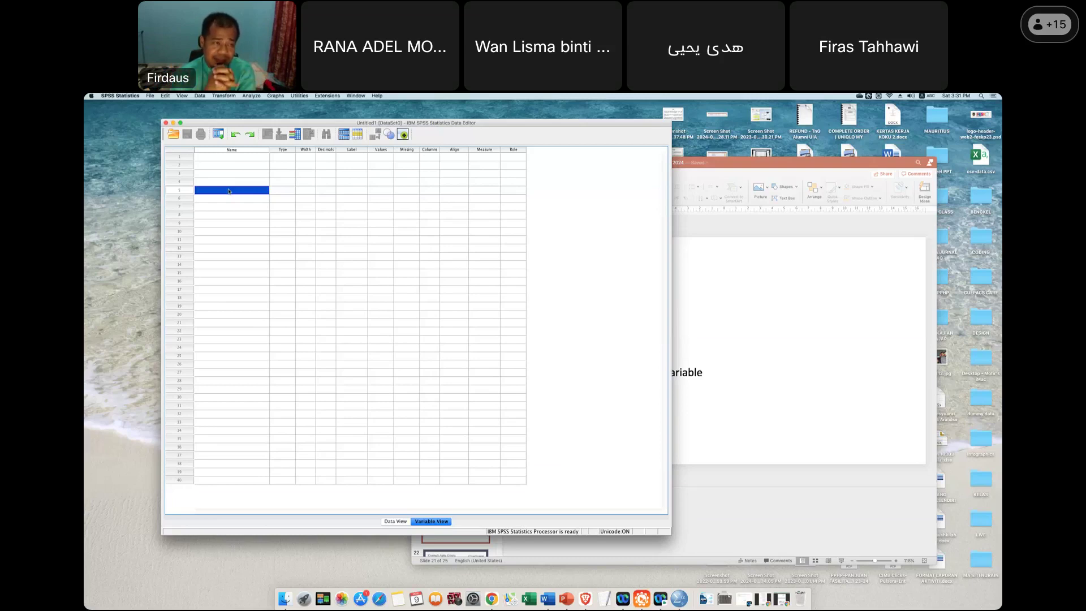
# Name the first variable Q1 and narrow the Name column.
pyautogui.click(230, 157)
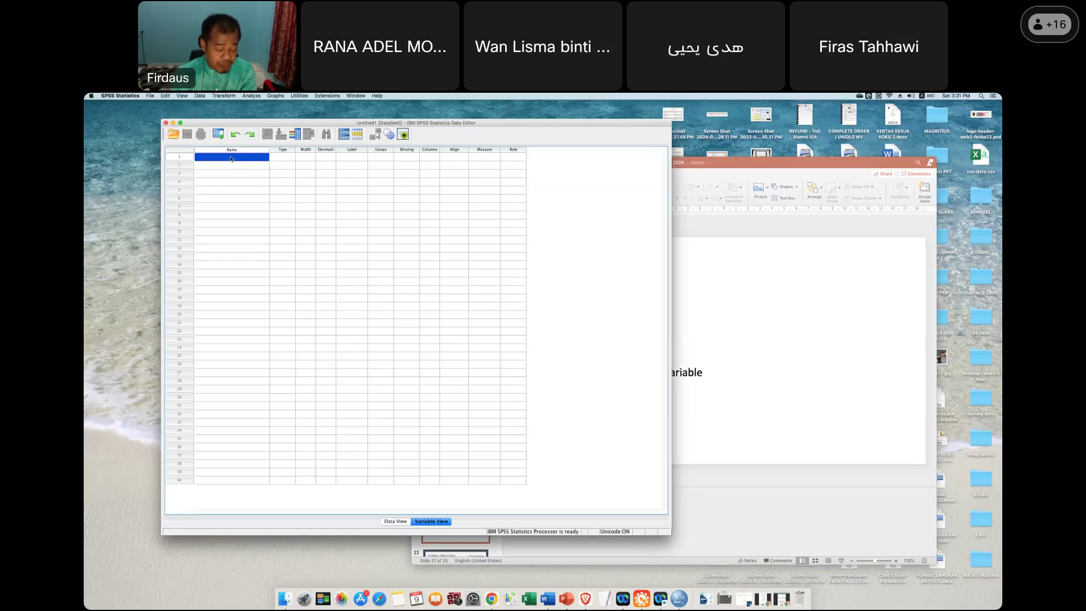
pyautogui.write('a')
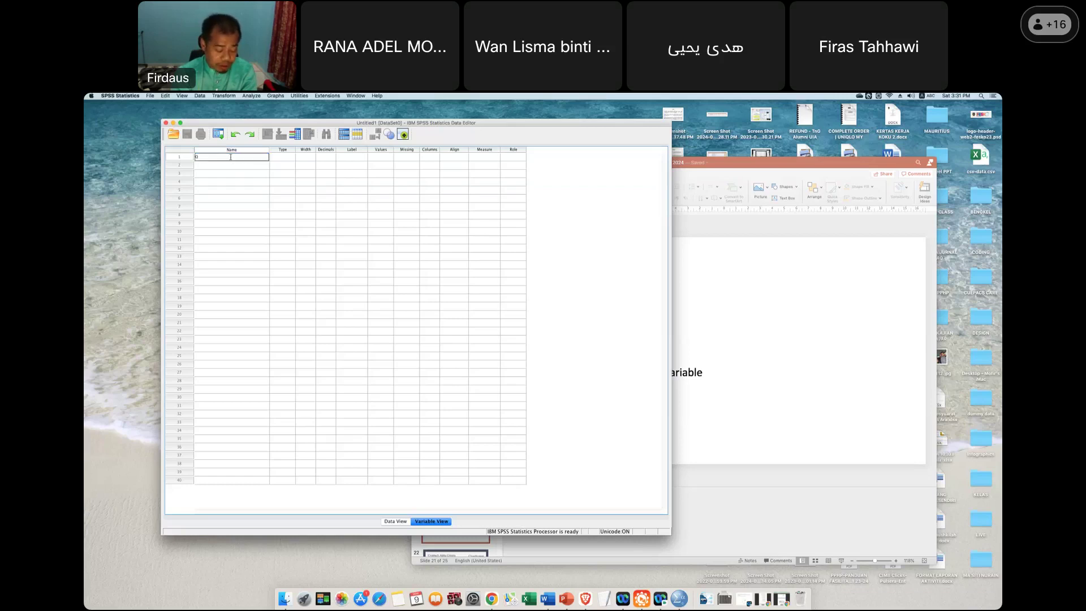
pyautogui.write('1')
pyautogui.press('Tab')
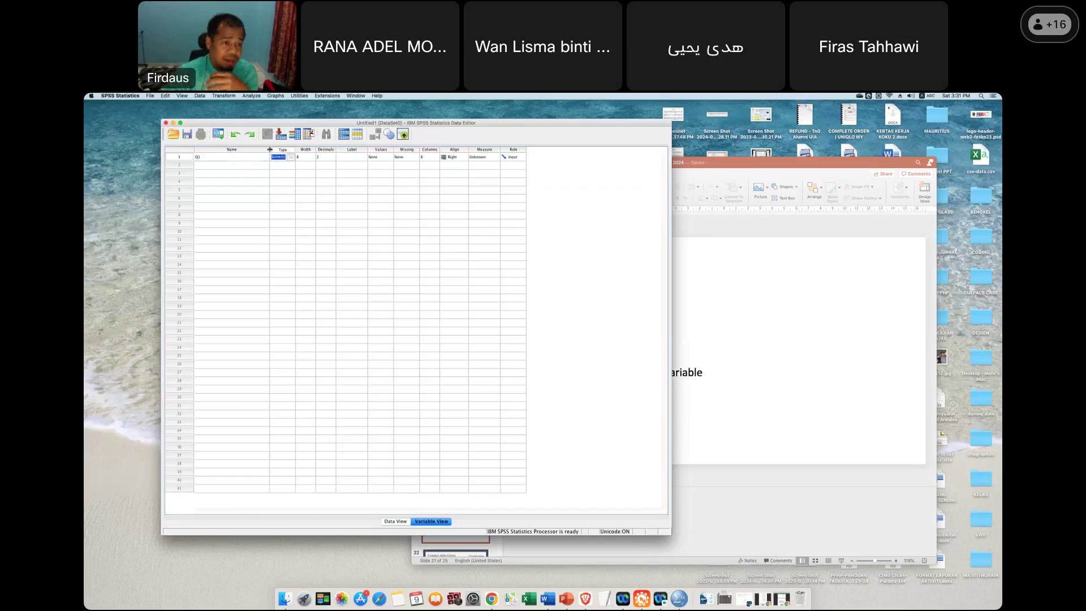
pyautogui.click(244, 158)
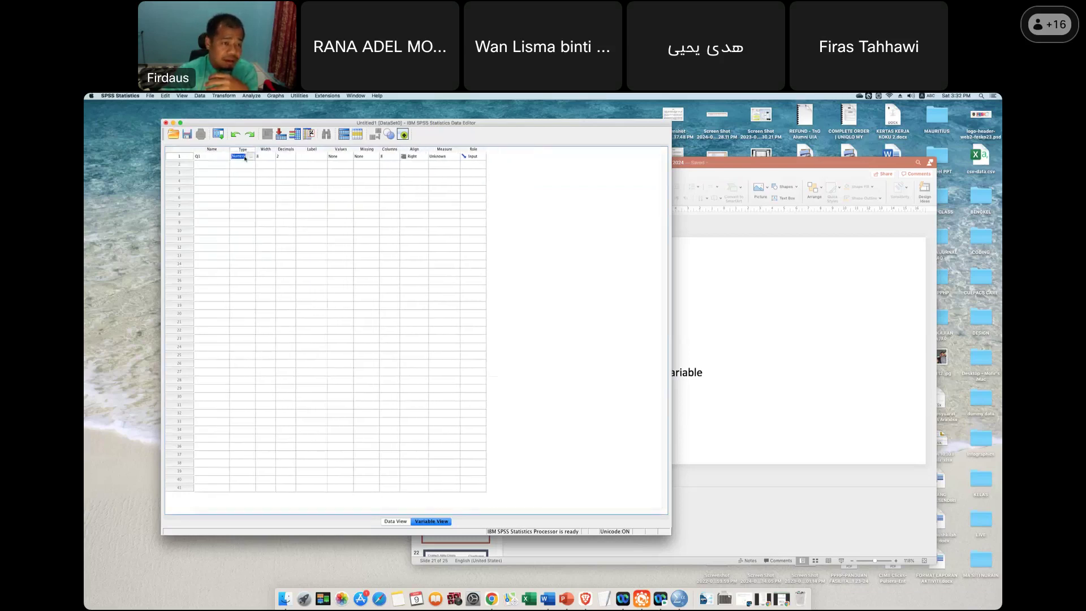
# Review the available variable types and the width setting for Q1 without changing them.
pyautogui.click(252, 157)
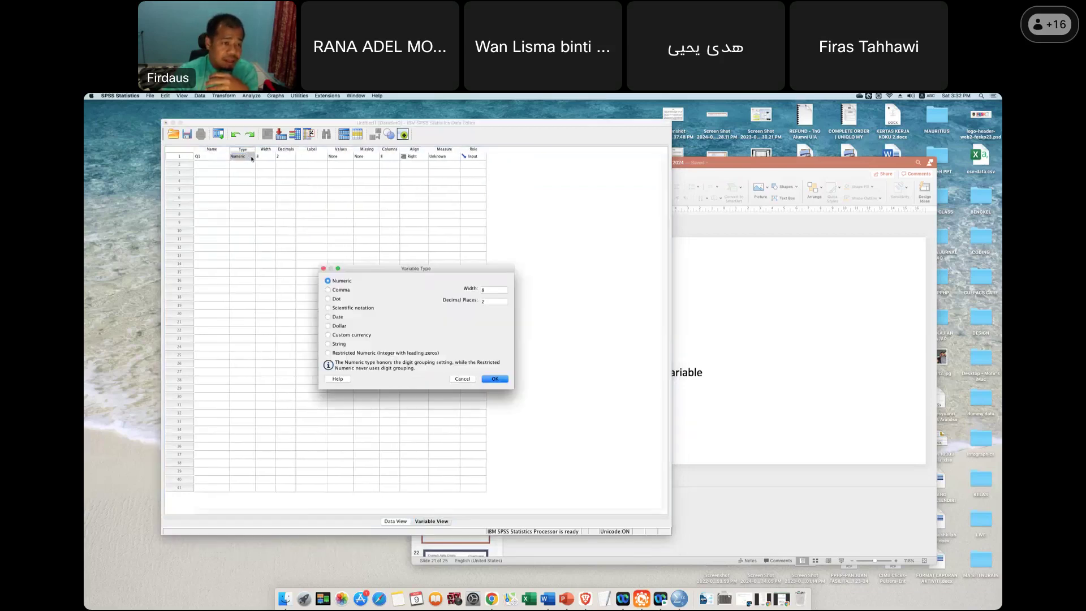
pyautogui.click(323, 268)
pyautogui.click(264, 156)
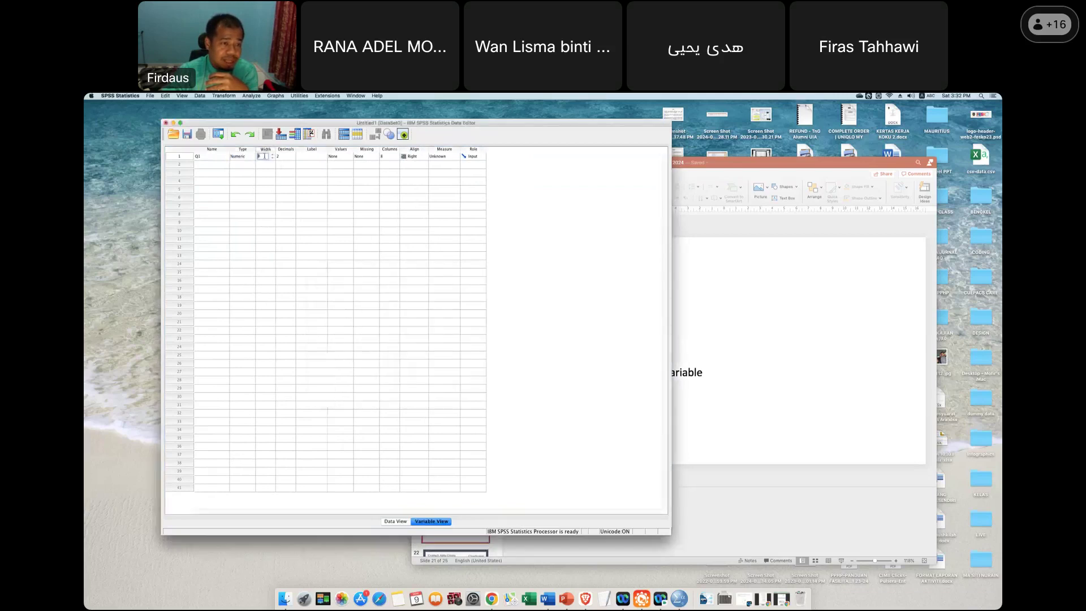
# Set Q1's decimals to 0 and widen the Label column.
pyautogui.click(282, 158)
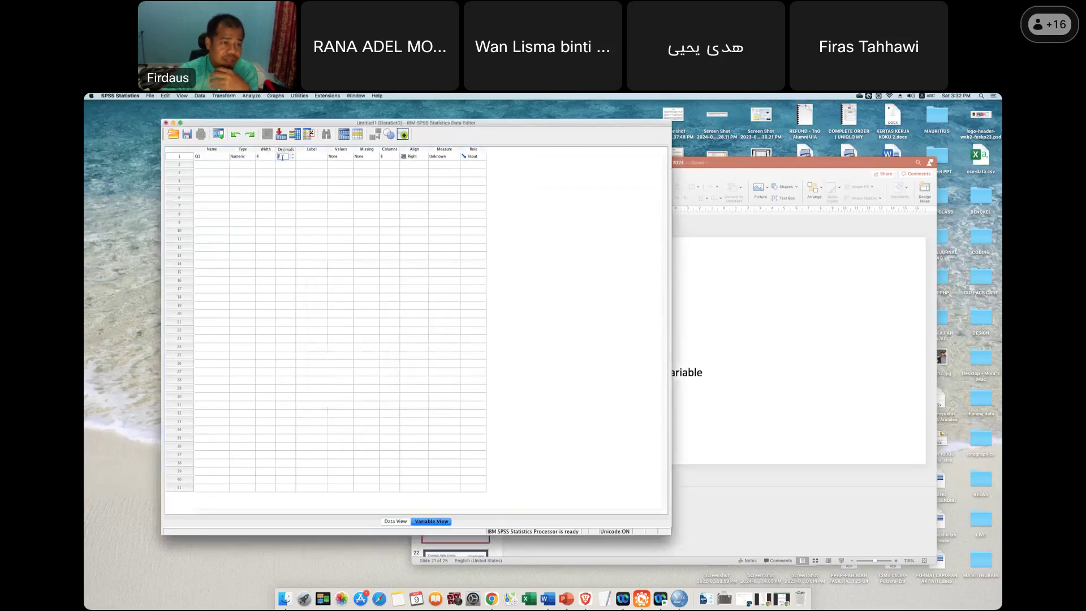
pyautogui.click(293, 159)
pyautogui.click(292, 159)
pyautogui.click(304, 158)
pyautogui.moveTo(327, 149); pyautogui.dragTo(346, 149)
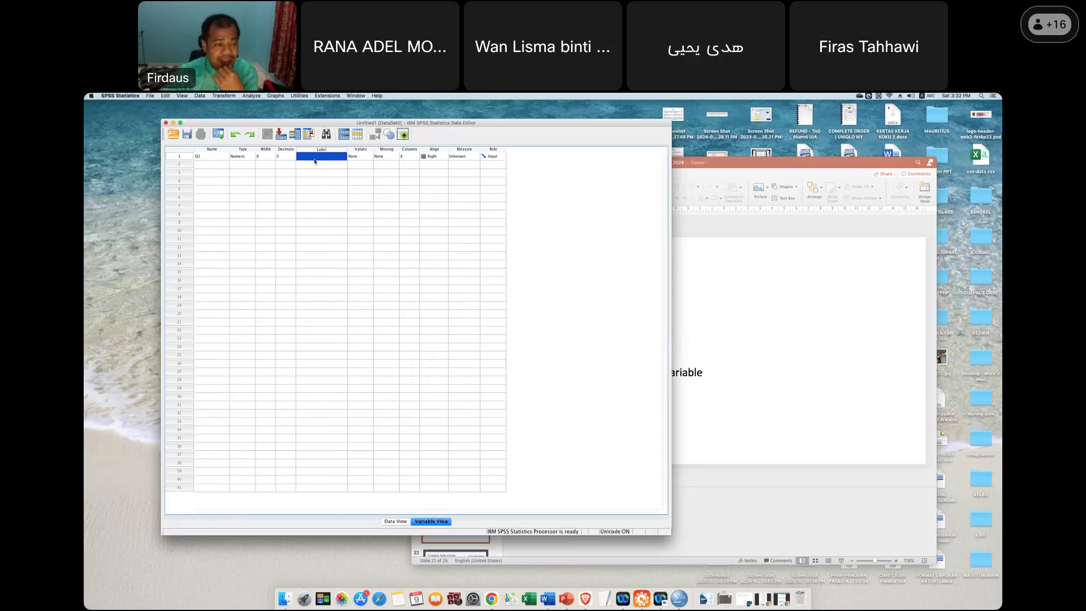
# Widen the Label column and enter Gender as the label of variable Q1.
pyautogui.moveTo(348, 150); pyautogui.dragTo(360, 149)
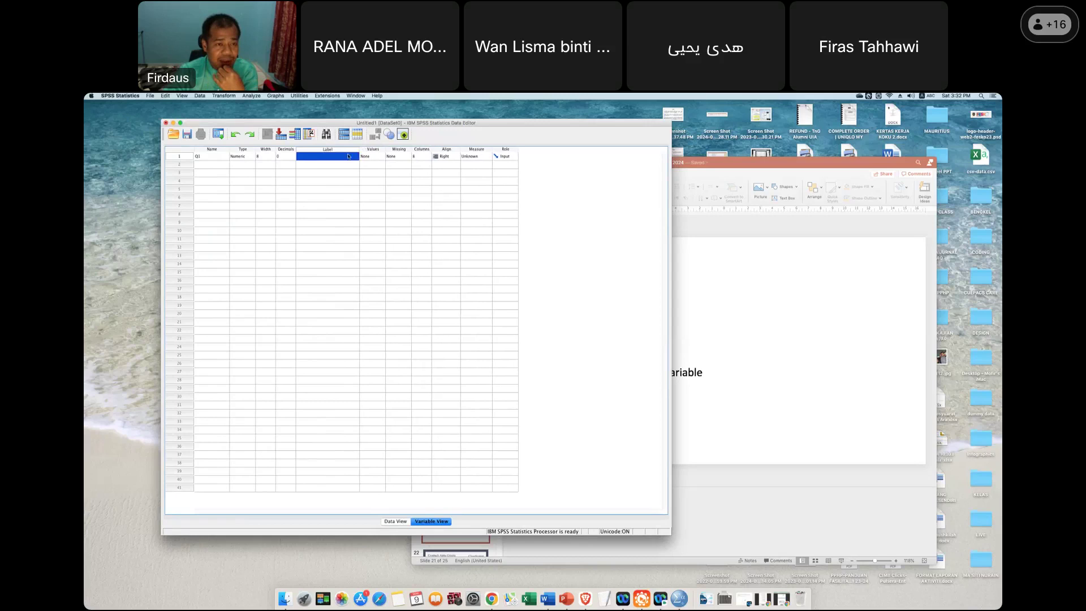
pyautogui.doubleClick(325, 157)
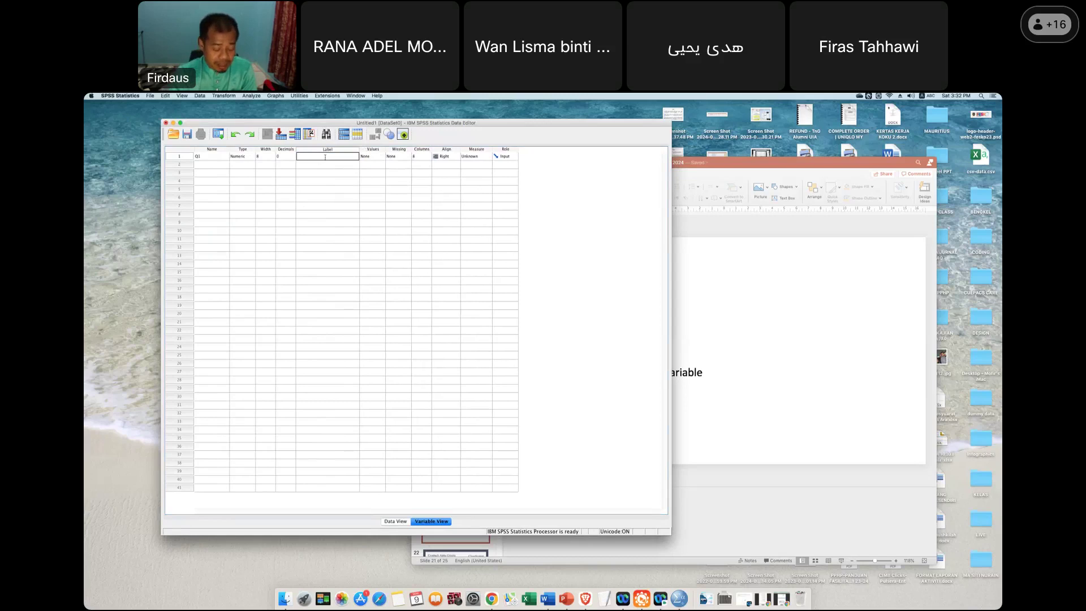
pyautogui.press('Escape')
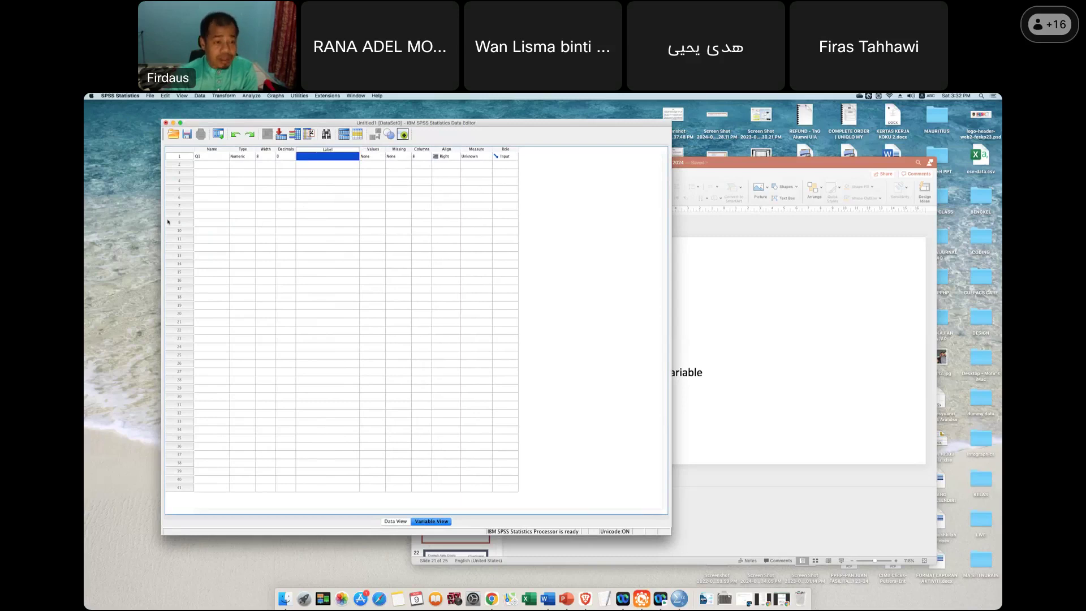
pyautogui.write('c')
pyautogui.write('ender')
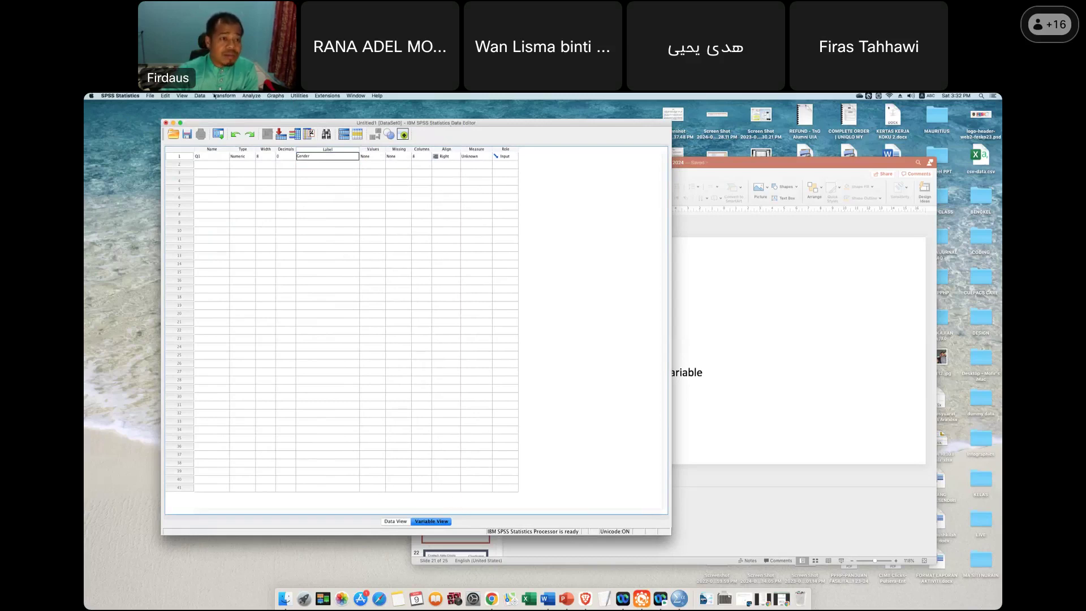
pyautogui.click(182, 96)
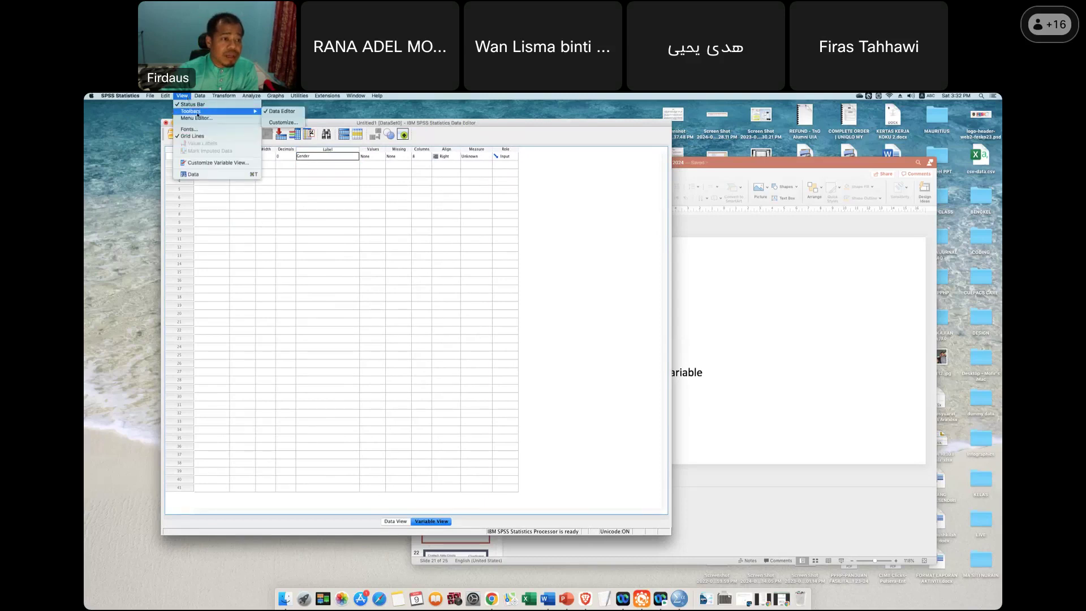
pyautogui.click(327, 244)
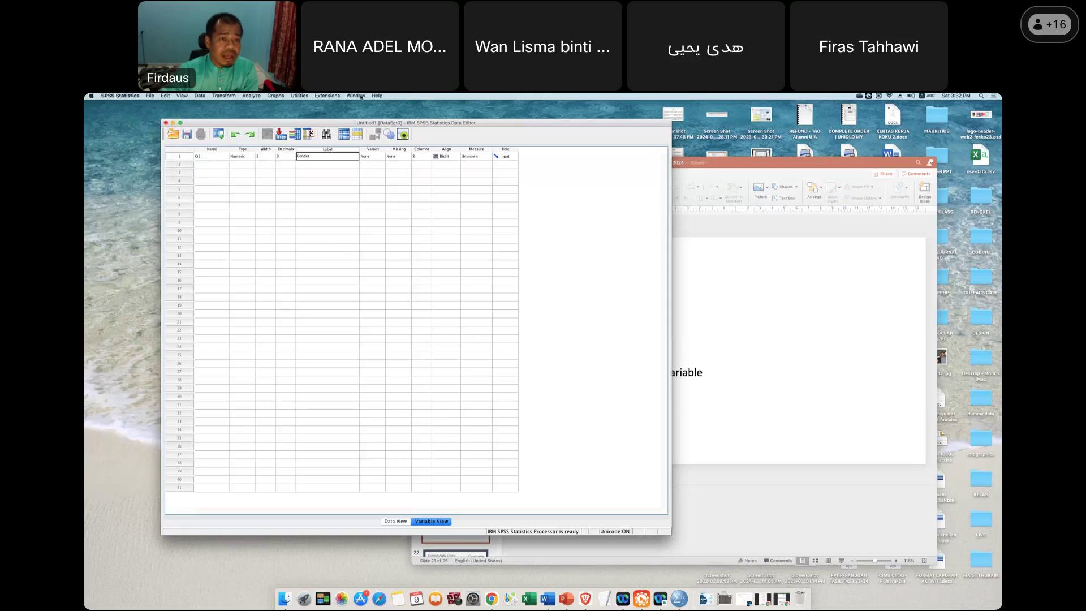
pyautogui.click(361, 97)
pyautogui.click(327, 225)
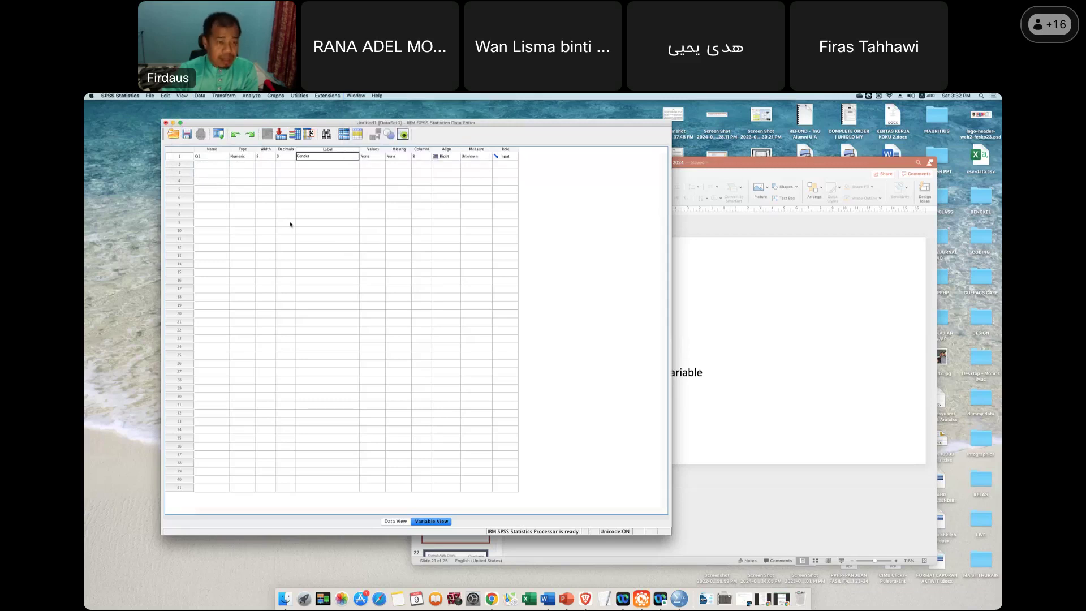
pyautogui.click(325, 174)
pyautogui.click(343, 158)
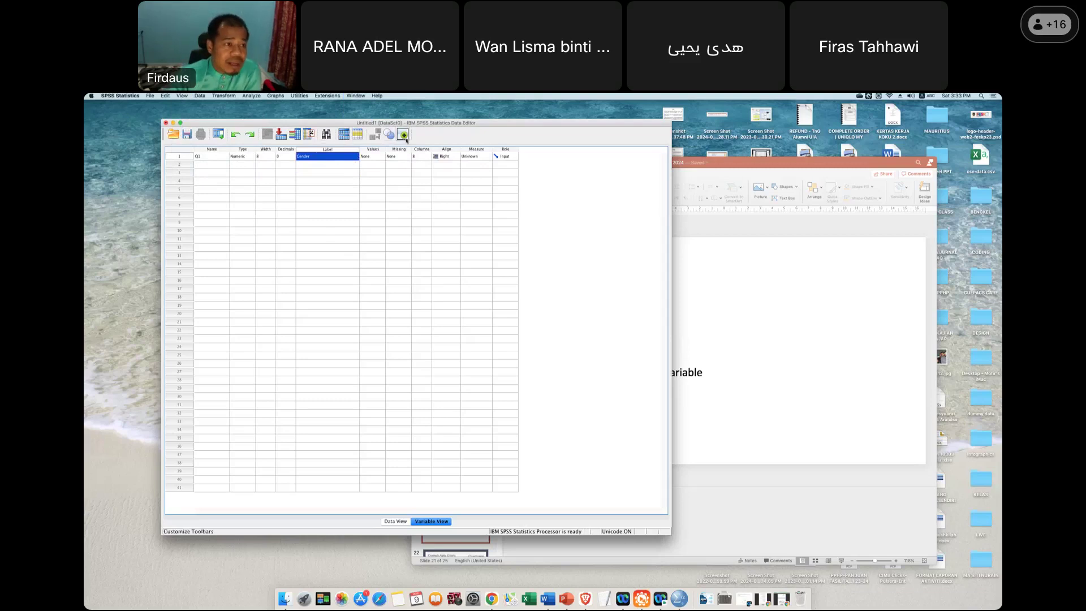
pyautogui.click(182, 96)
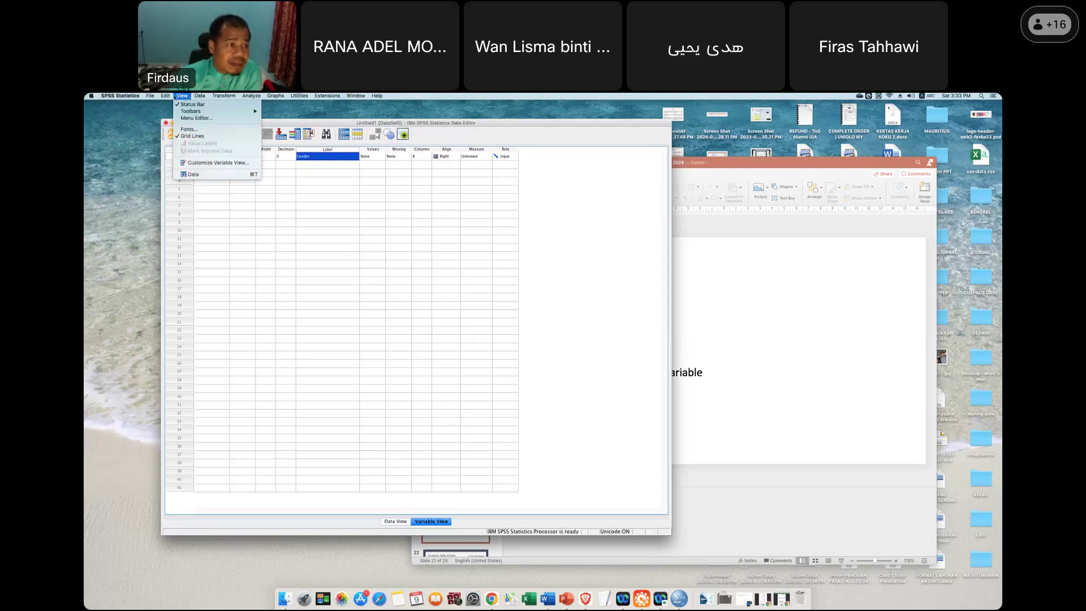
pyautogui.moveTo(150, 96)
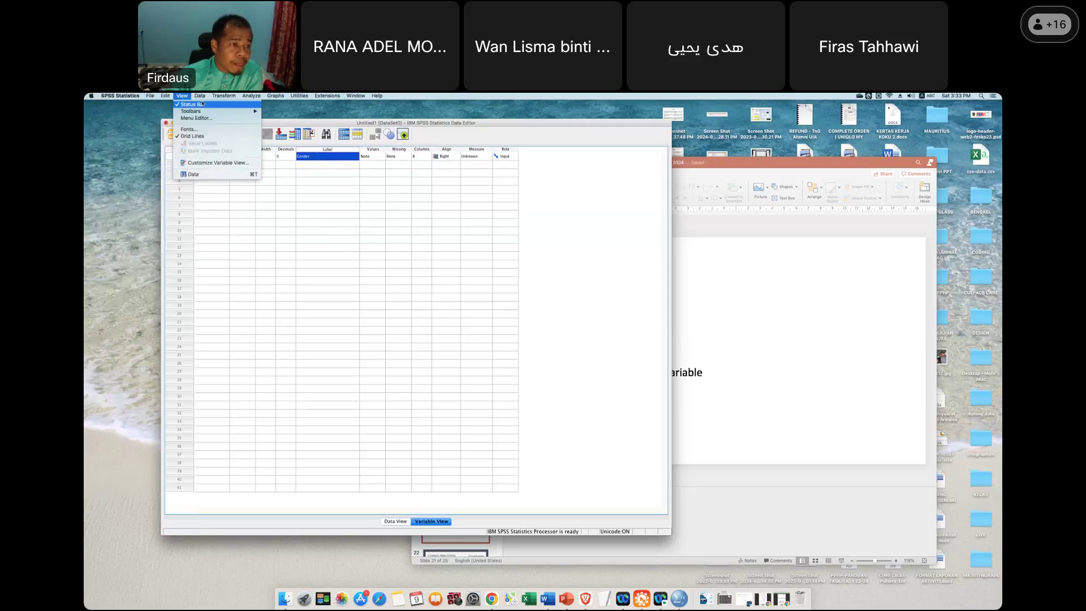
pyautogui.moveTo(201, 97)
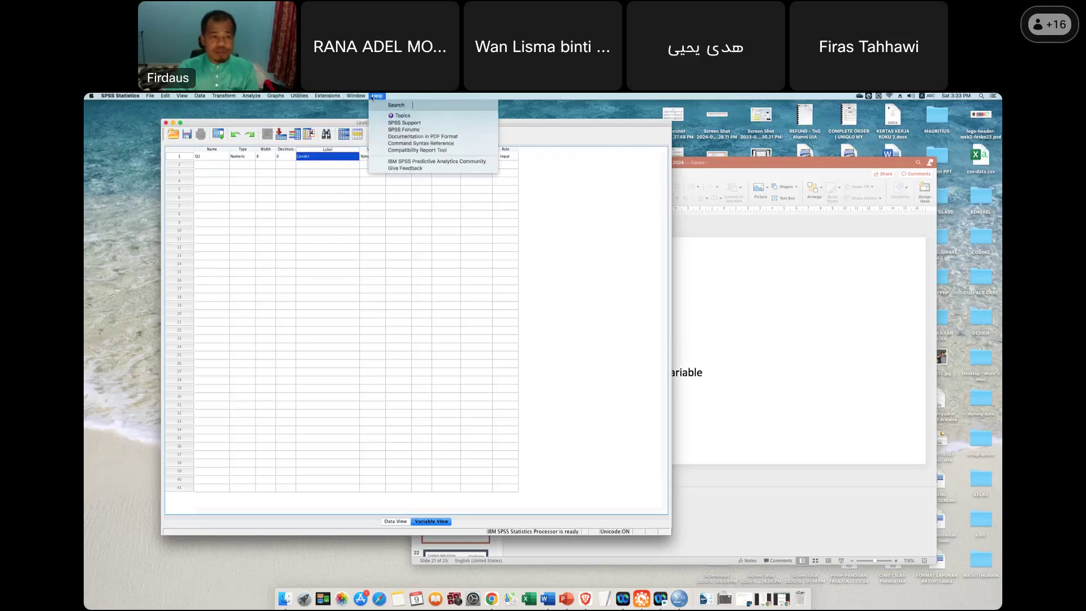
pyautogui.click(373, 98)
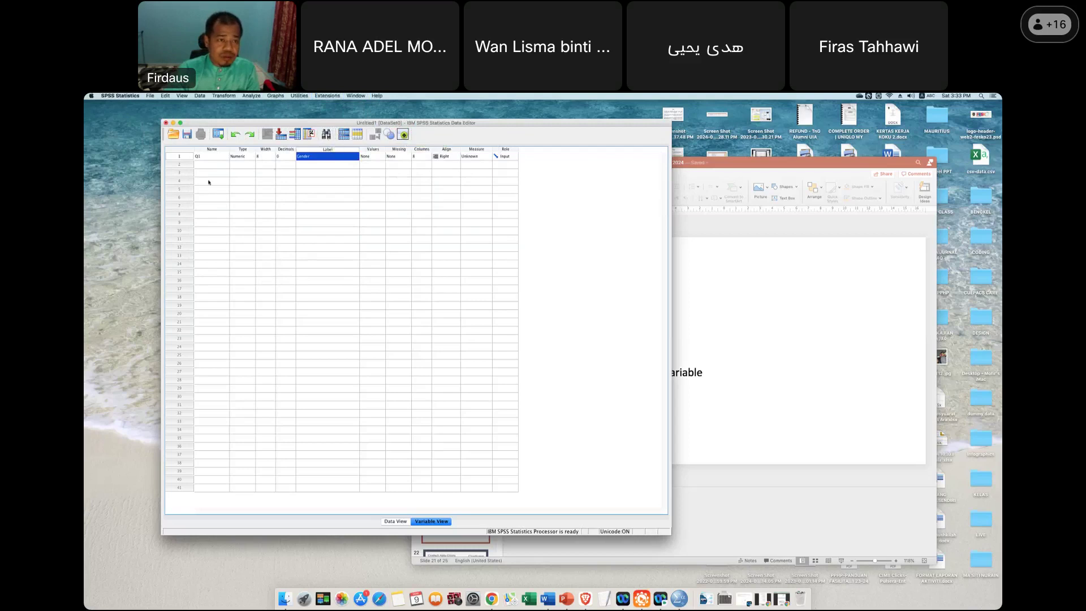
# Move the Data Editor window toward the middle of the desktop and reselect Q1's label.
pyautogui.moveTo(216, 124); pyautogui.dragTo(391, 160)
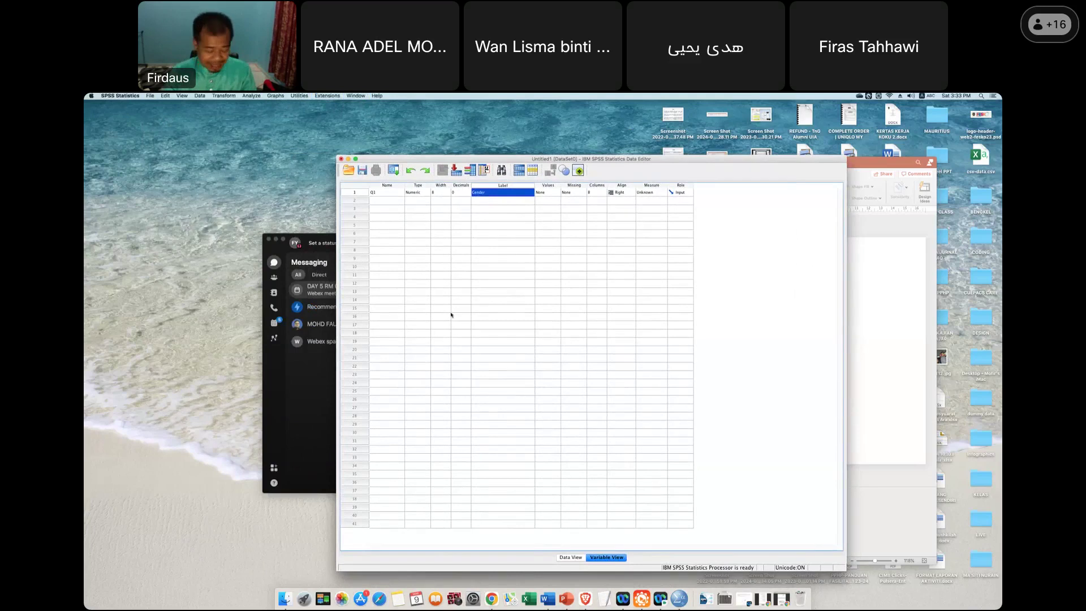
pyautogui.moveTo(419, 161); pyautogui.dragTo(365, 157)
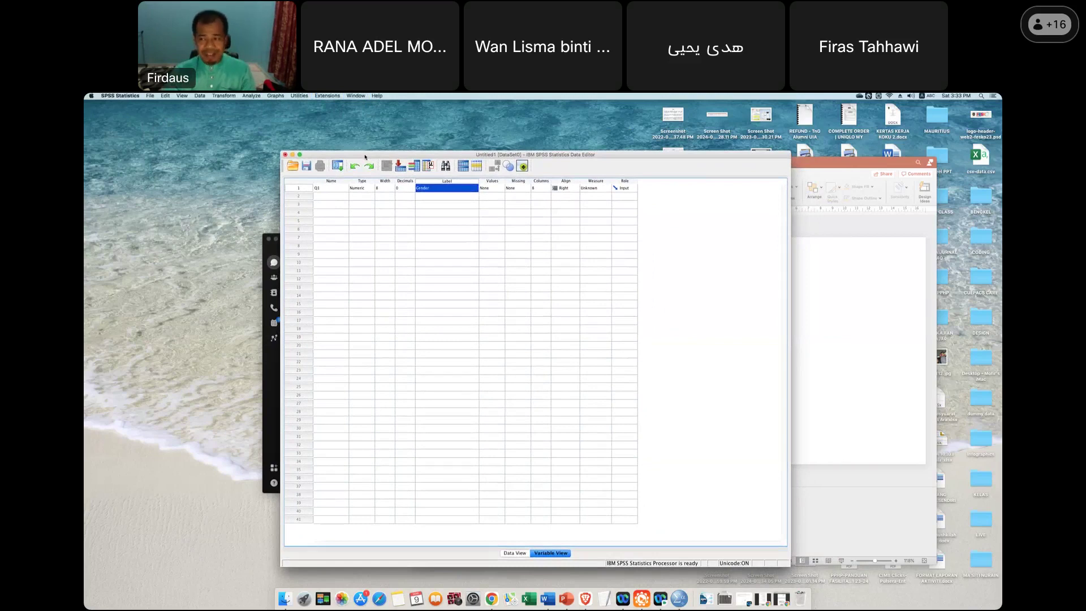
pyautogui.click(446, 220)
pyautogui.click(446, 188)
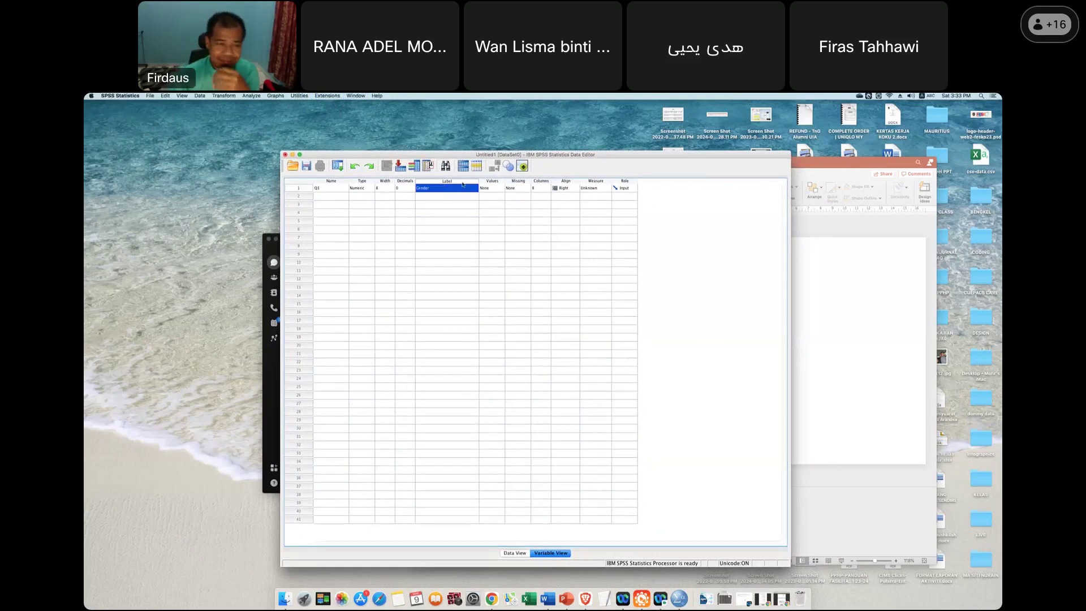
# Narrow the Label column and widen the Values column in Variable View.
pyautogui.moveTo(478, 182); pyautogui.dragTo(448, 183)
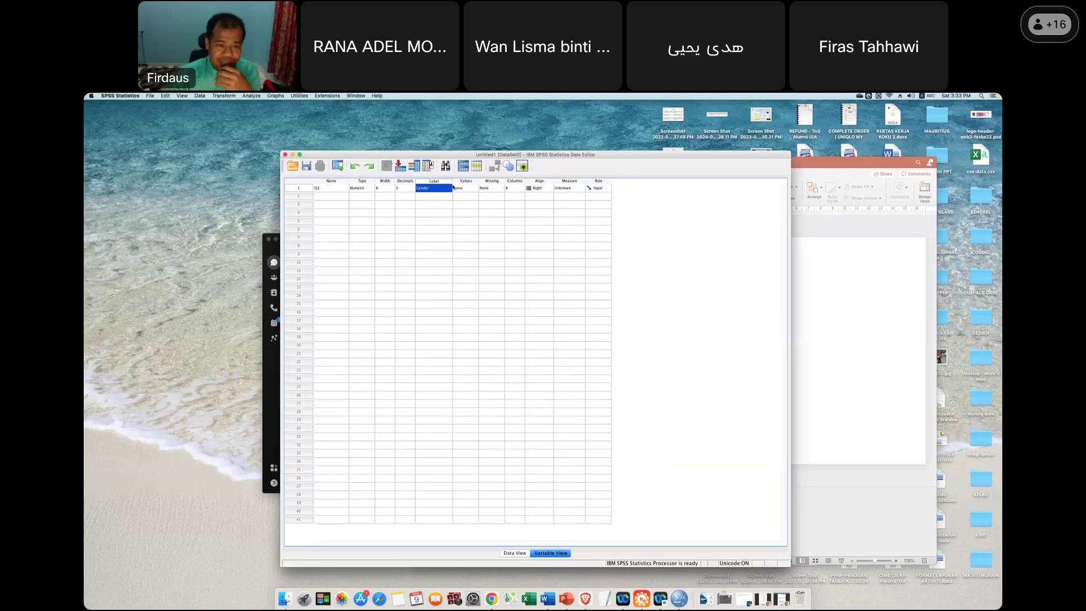
pyautogui.click(474, 189)
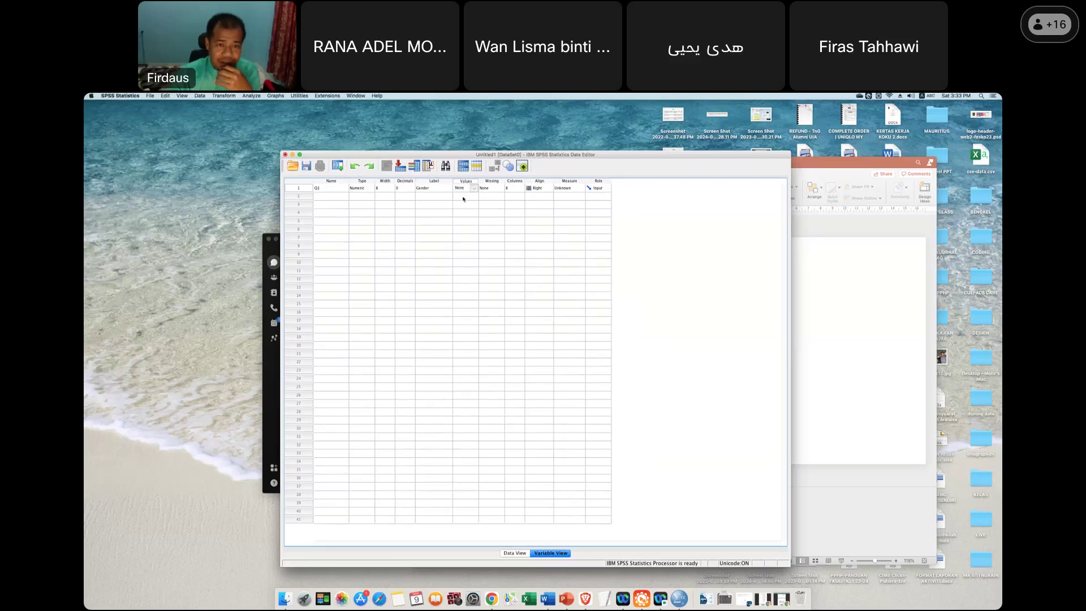
pyautogui.moveTo(480, 180); pyautogui.dragTo(493, 181)
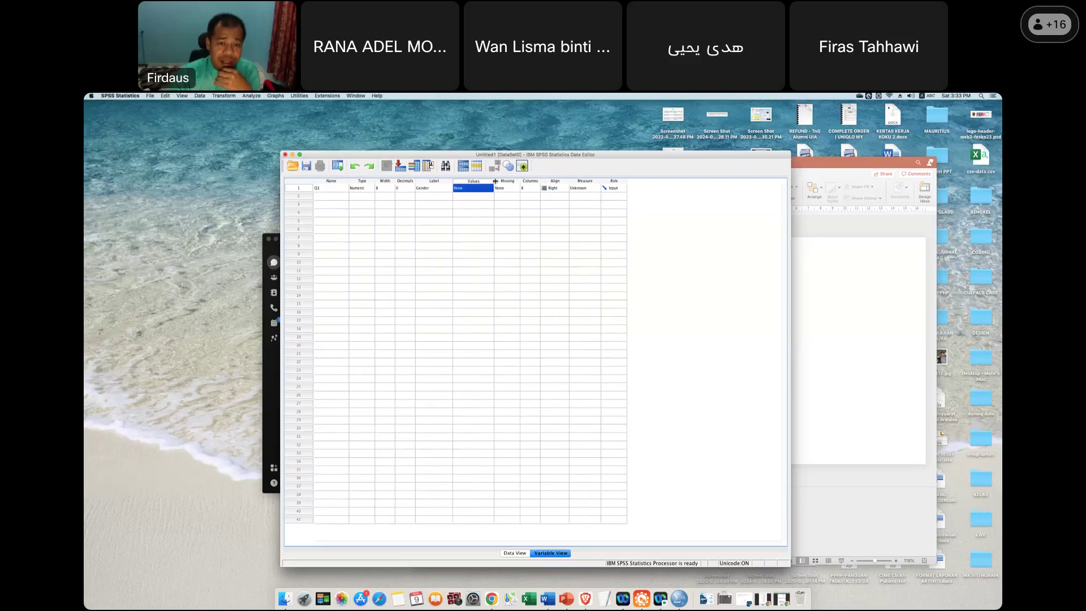
# Add a value label for Q1 that codes 1 as Male.
pyautogui.click(487, 191)
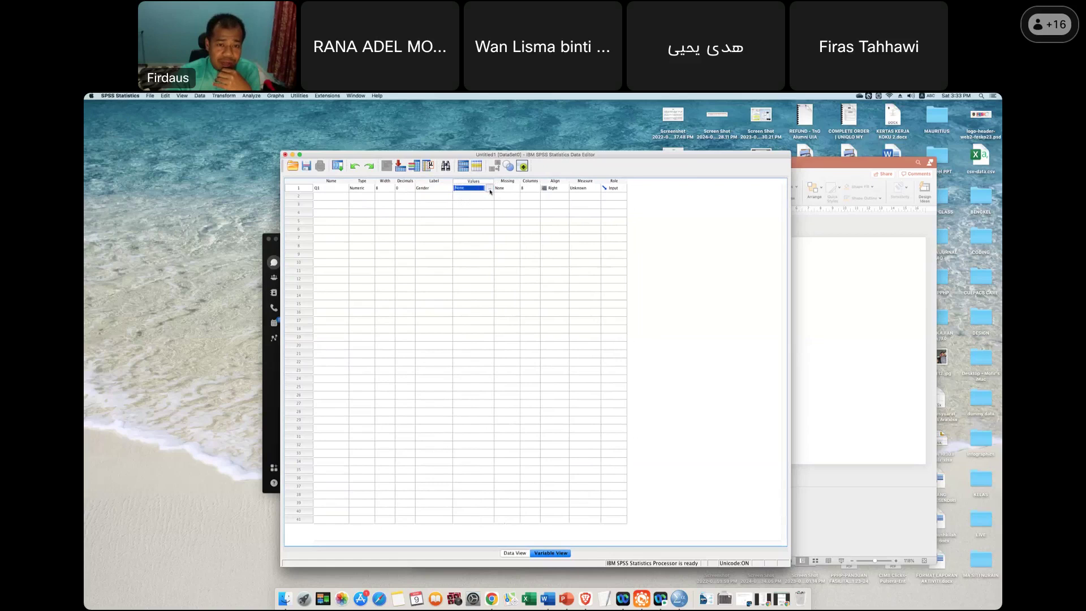
pyautogui.click(490, 189)
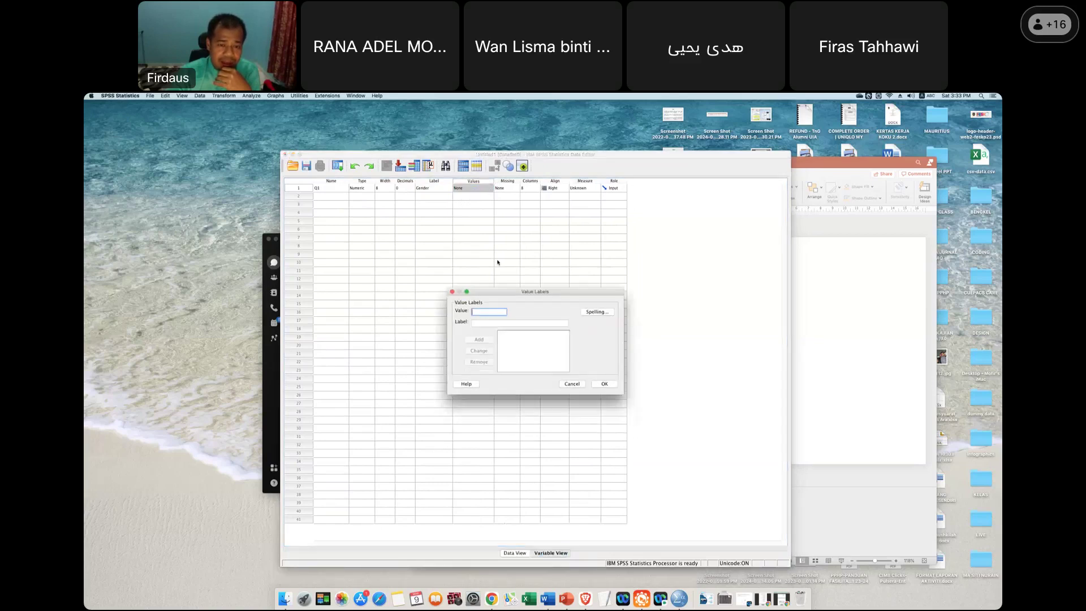
pyautogui.write('1')
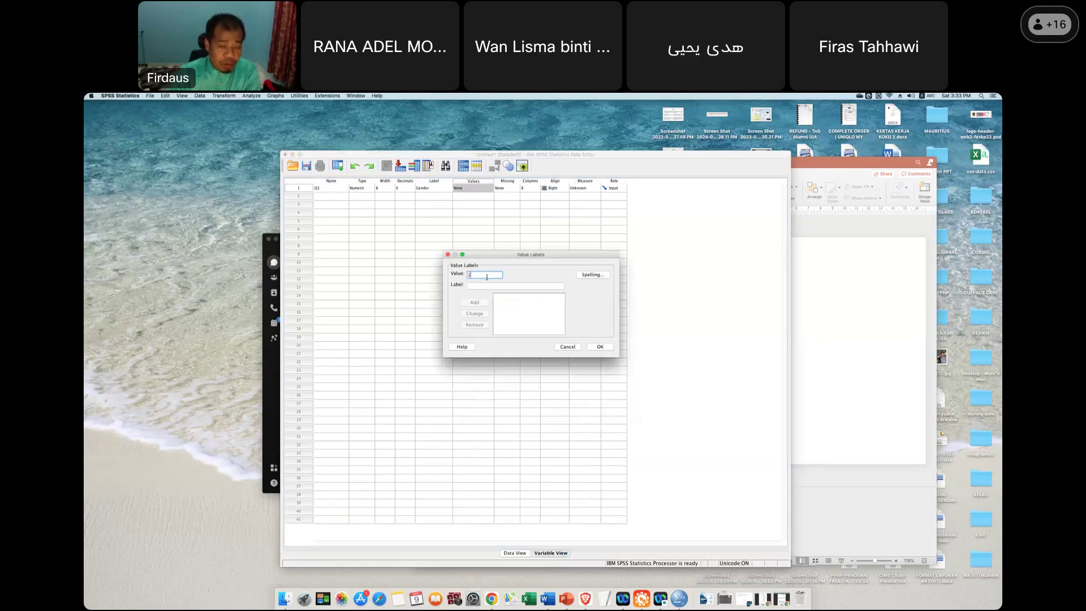
pyautogui.click(481, 287)
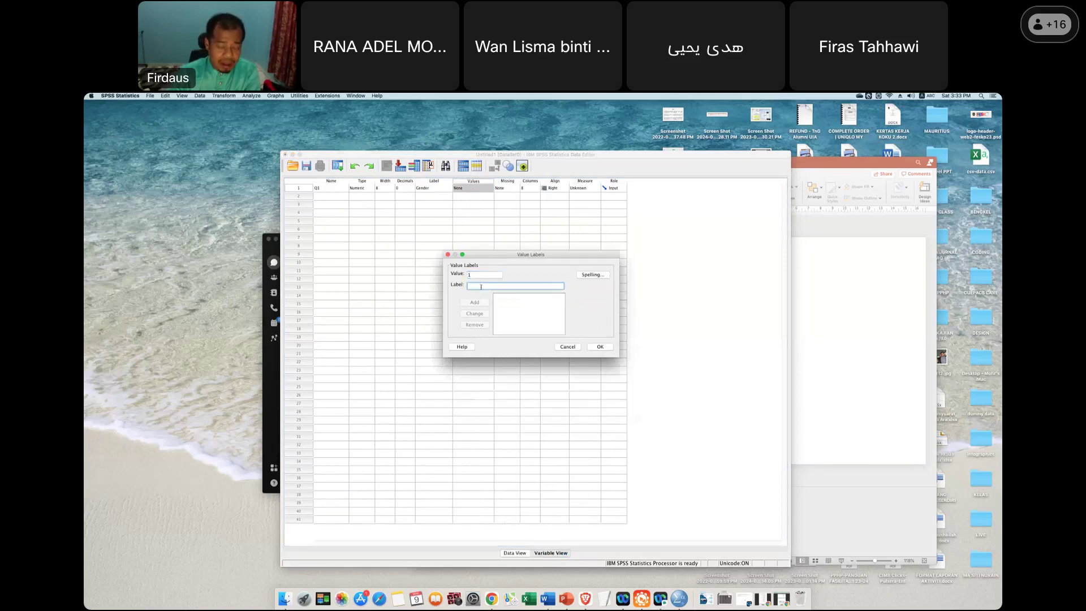
pyautogui.write('Male')
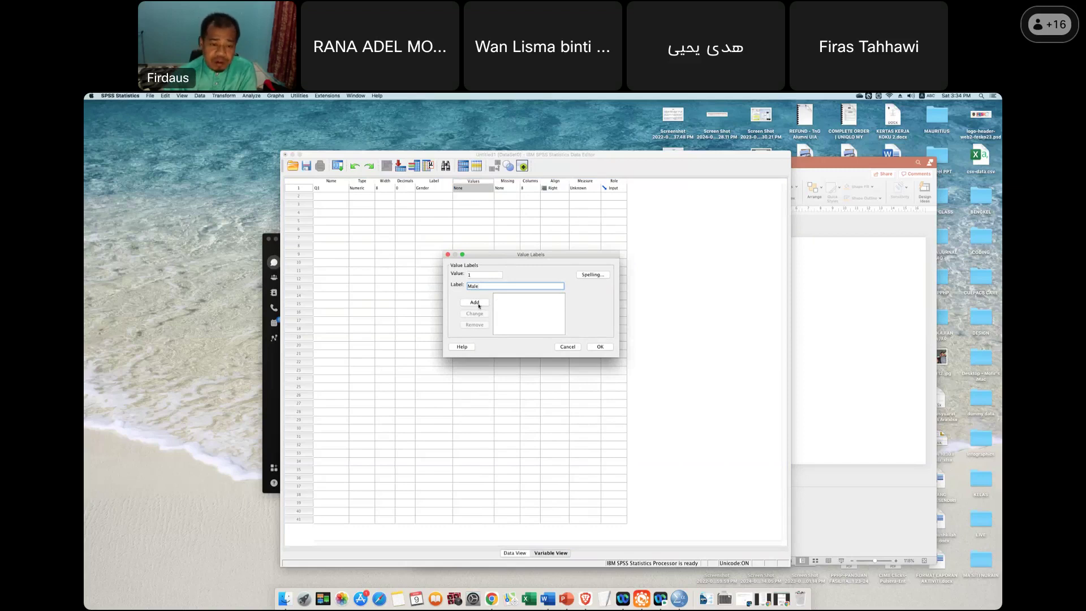
pyautogui.click(478, 305)
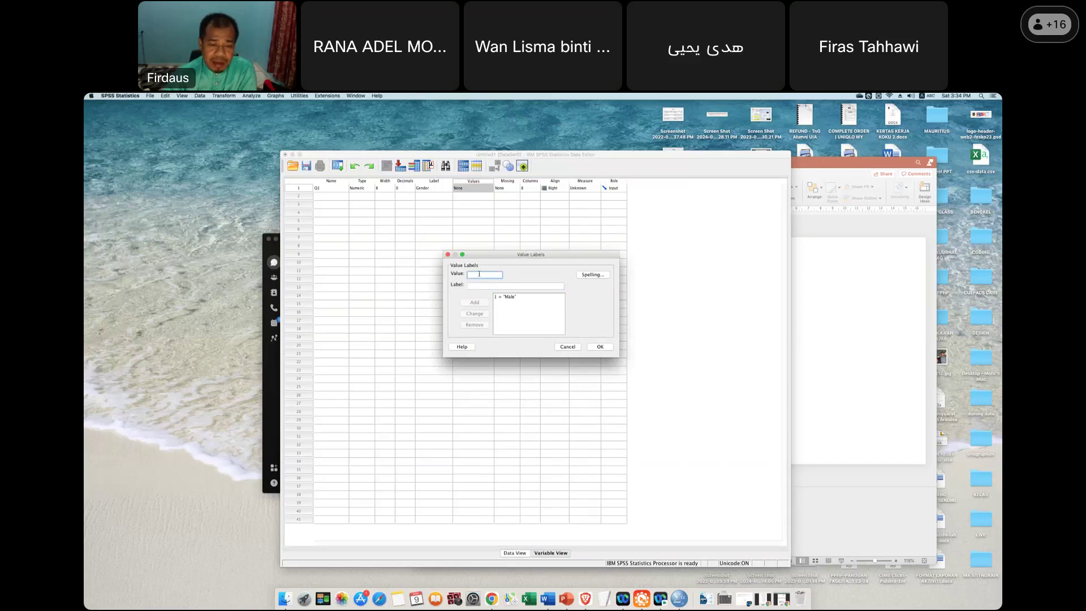
# Add a value label that codes 2 as Female and apply Q1's value labels.
pyautogui.write('2')
pyautogui.click(475, 285)
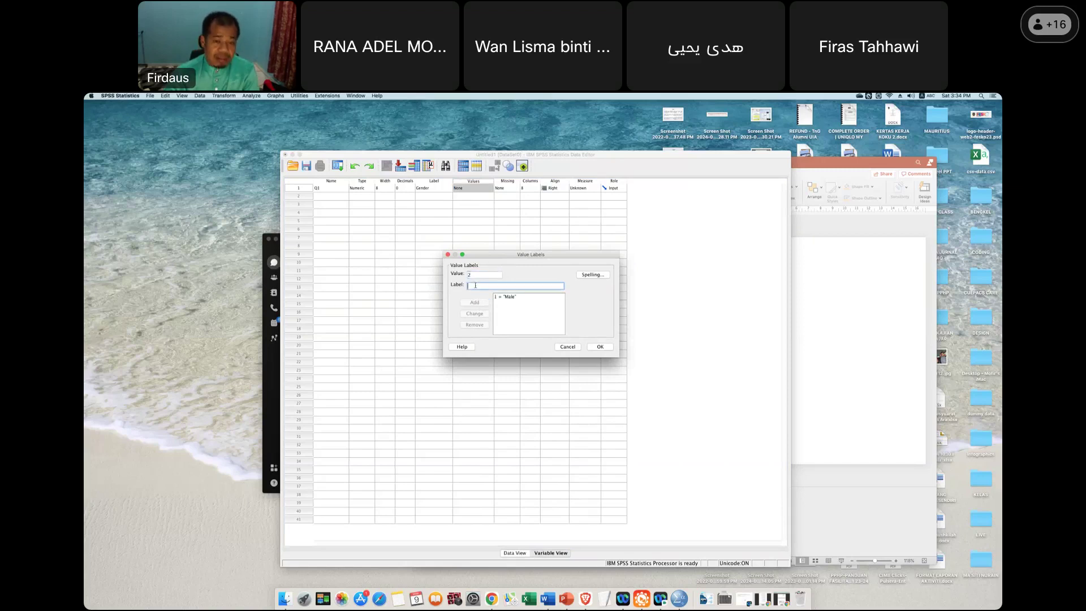
pyautogui.write('Female')
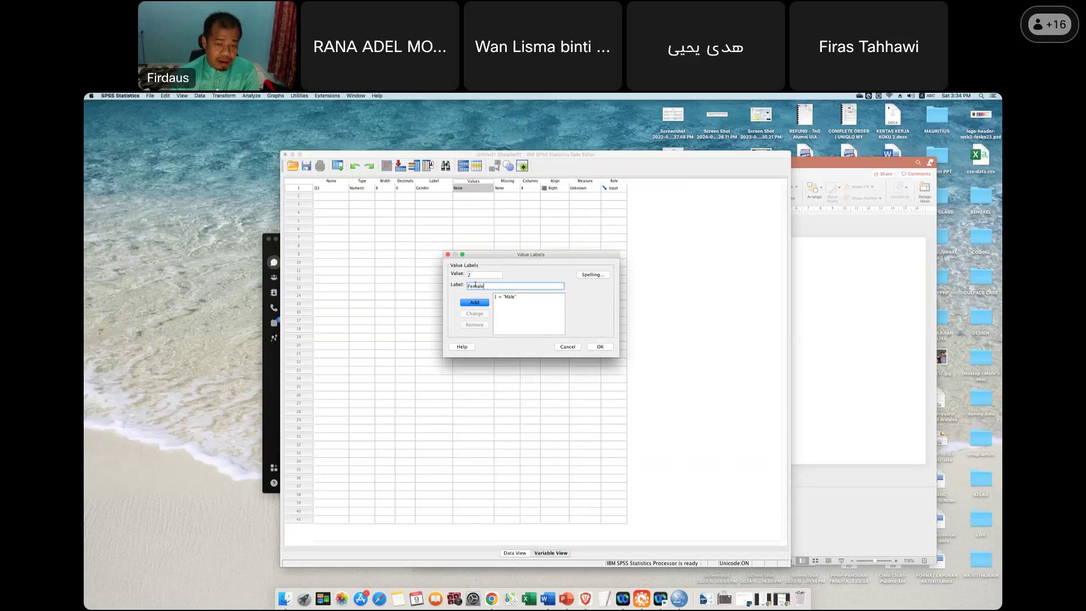
pyautogui.click(478, 302)
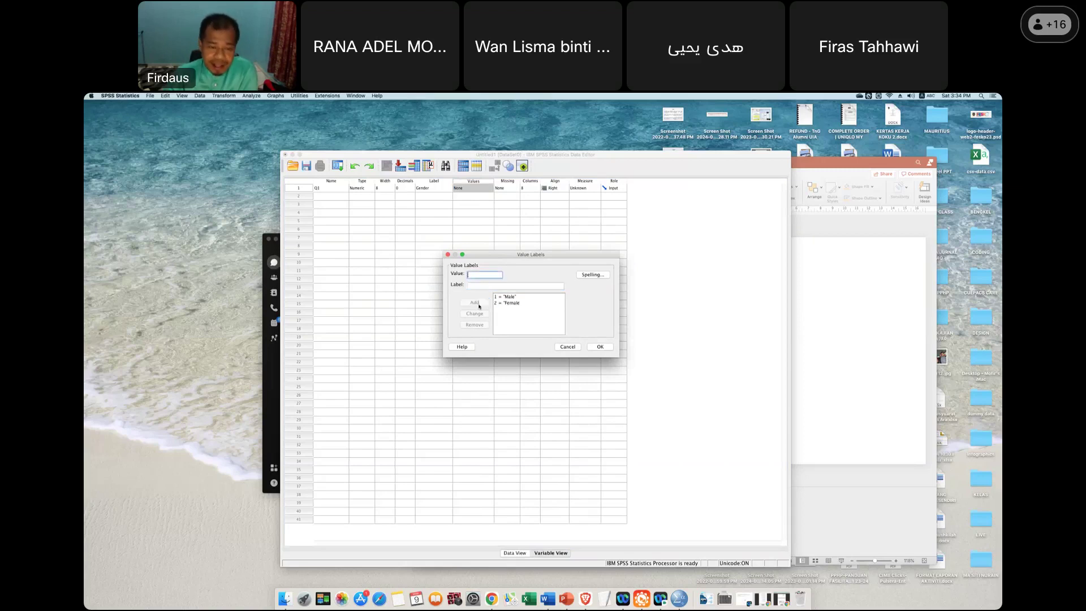
pyautogui.click(599, 347)
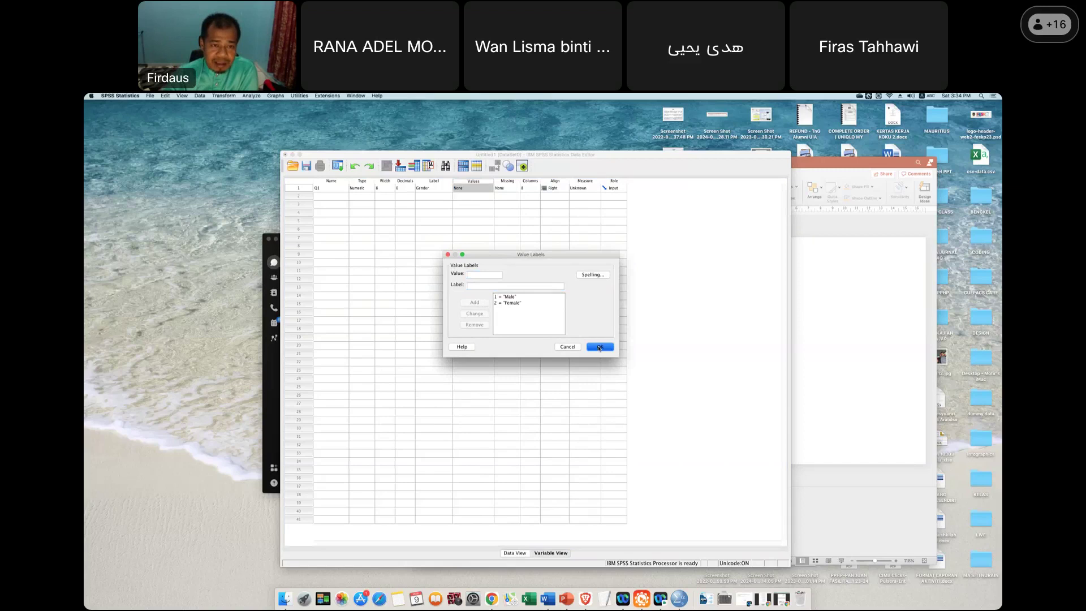
# Set Q1's measurement level to Nominal and widen the Measure column.
pyautogui.click(514, 190)
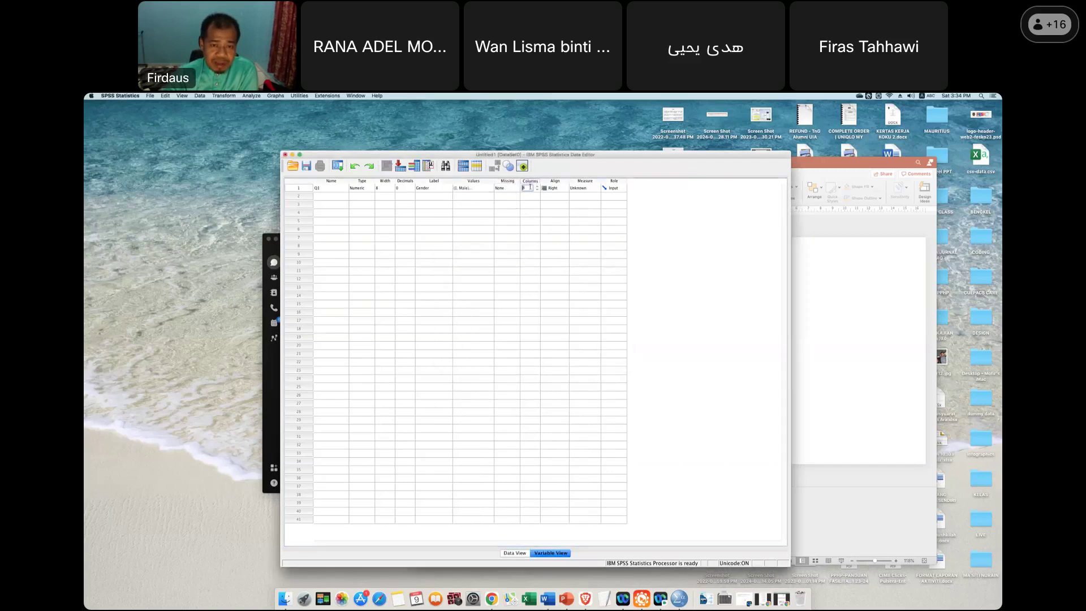
pyautogui.click(554, 188)
pyautogui.click(582, 190)
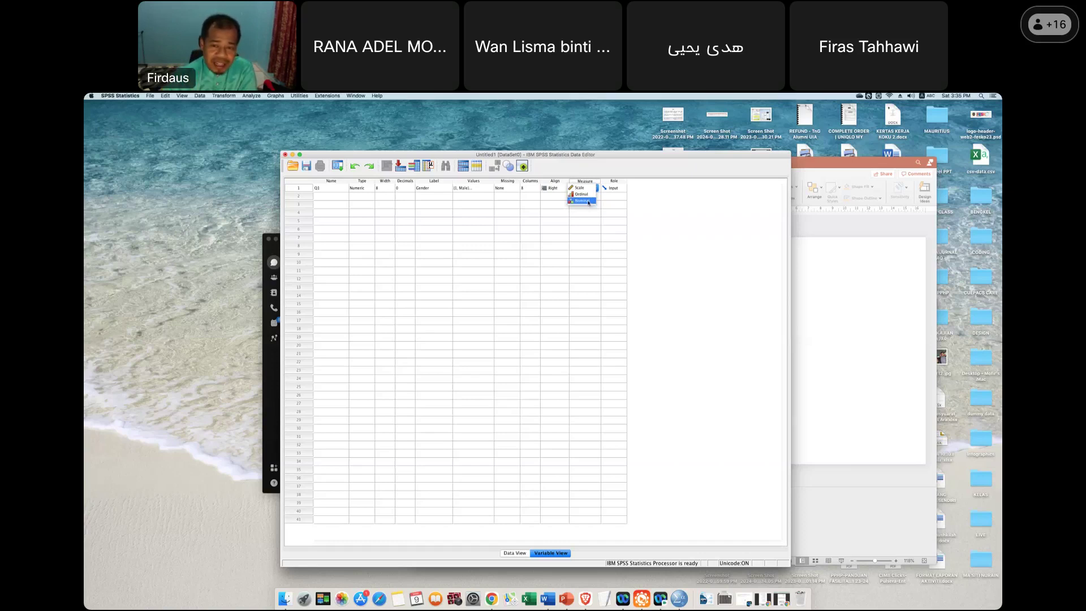
pyautogui.click(588, 202)
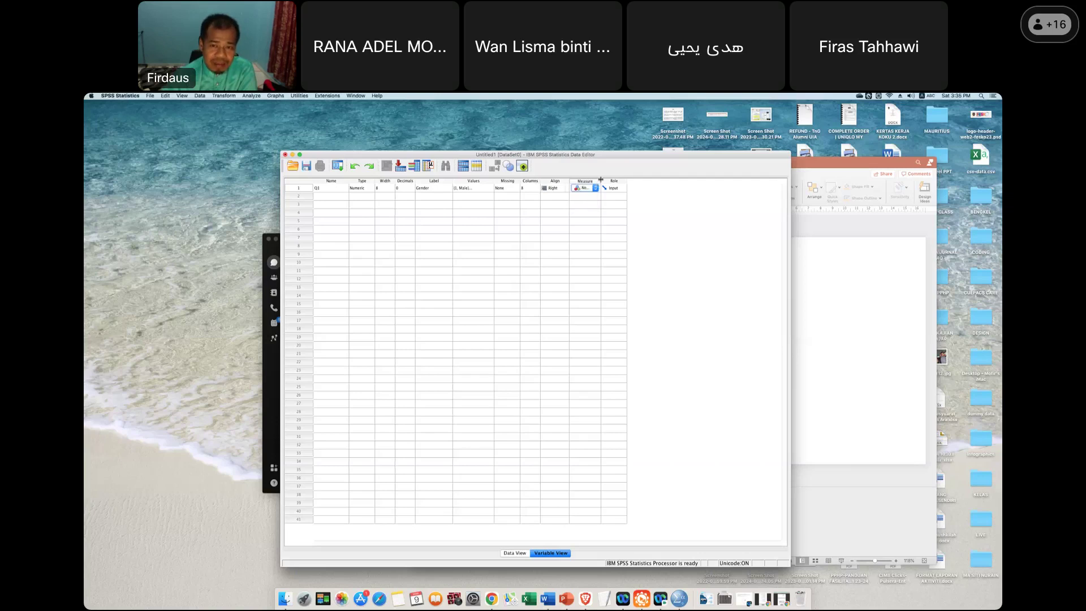
pyautogui.moveTo(601, 181); pyautogui.dragTo(612, 181)
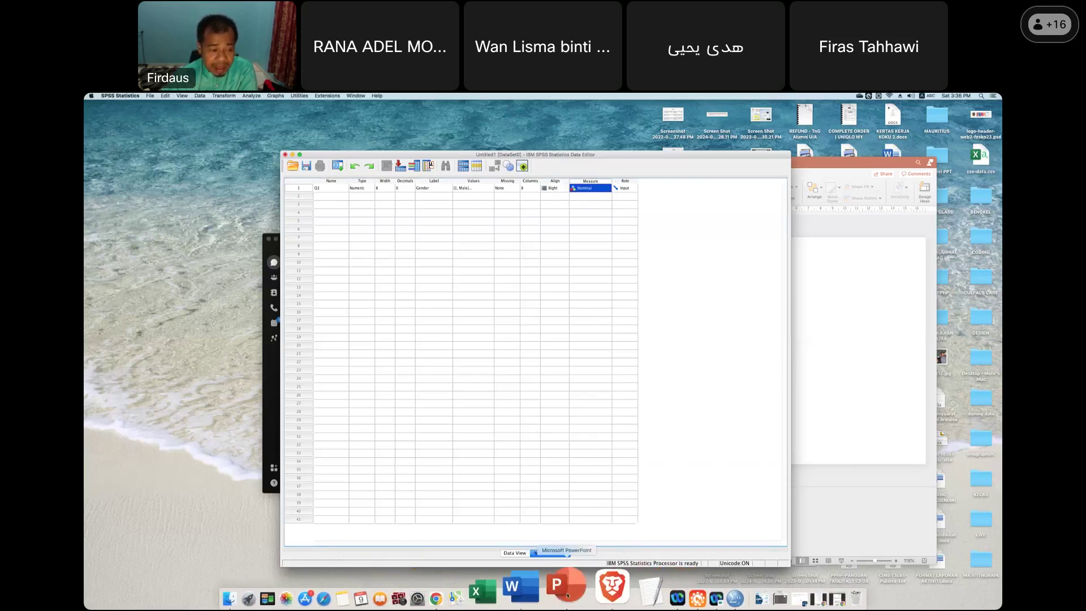
pyautogui.moveTo(606, 156)
pyautogui.mouseDown()
pyautogui.moveTo(585, 153)
pyautogui.moveTo(607, 156)
pyautogui.mouseUp()
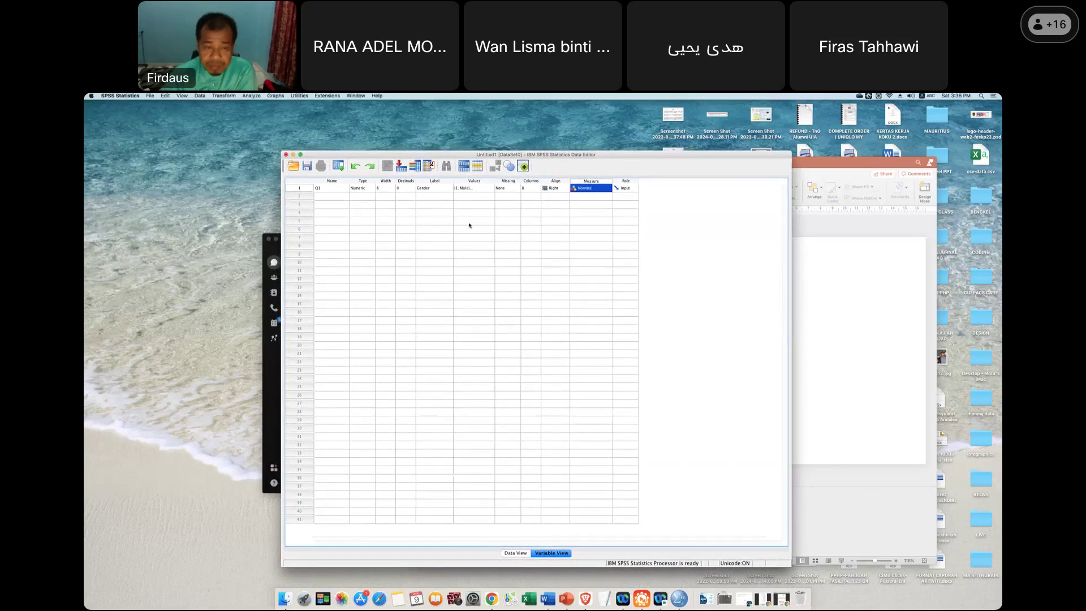
# Add a second variable named Q2 with the label Nationality.
pyautogui.click(342, 197)
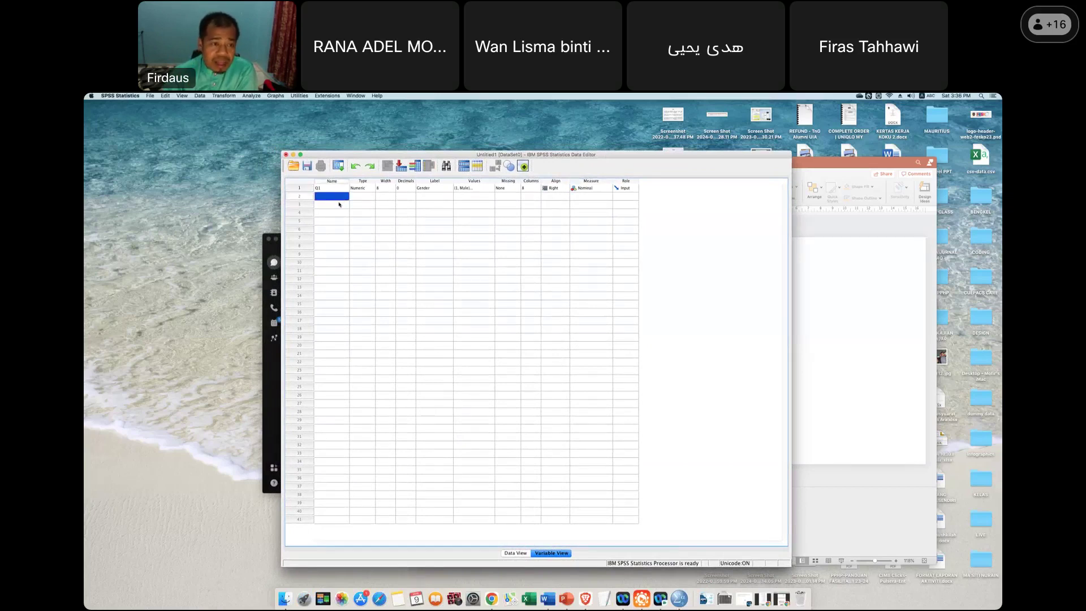
pyautogui.write('Q2')
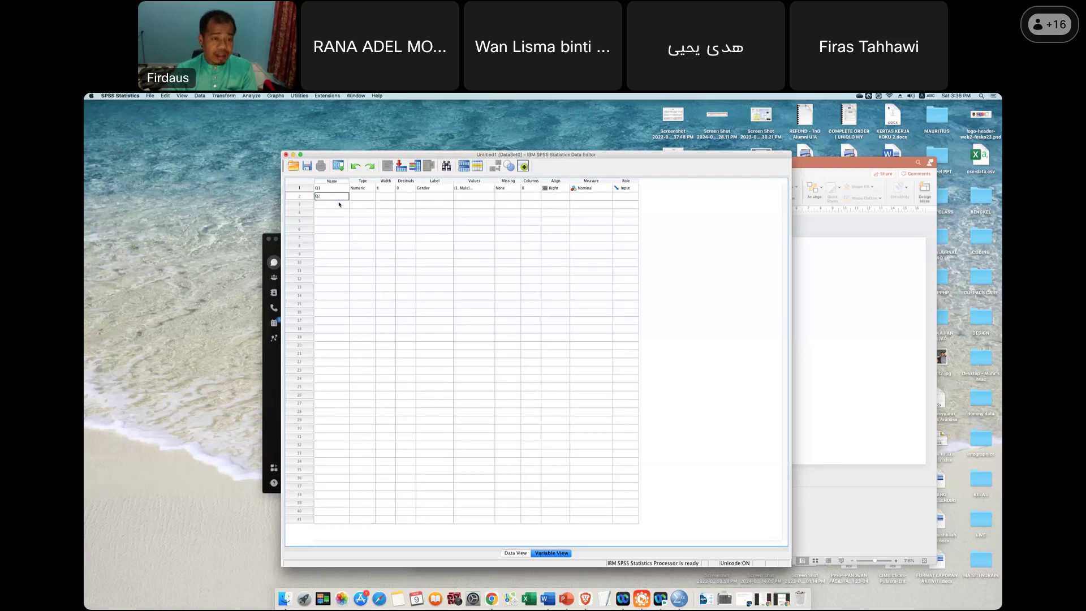
pyautogui.press('Tab')
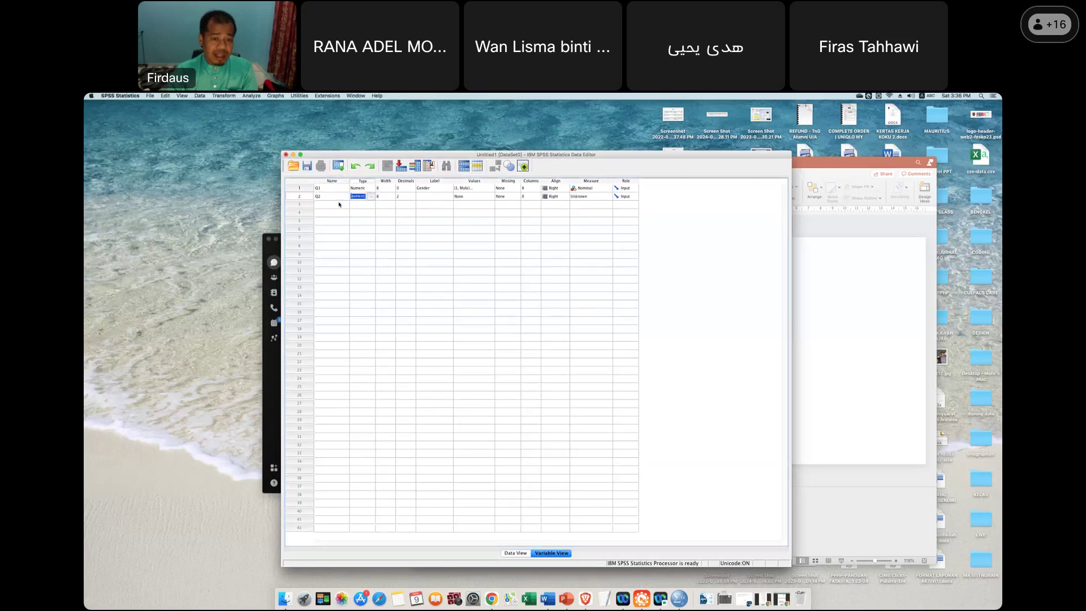
pyautogui.click(426, 198)
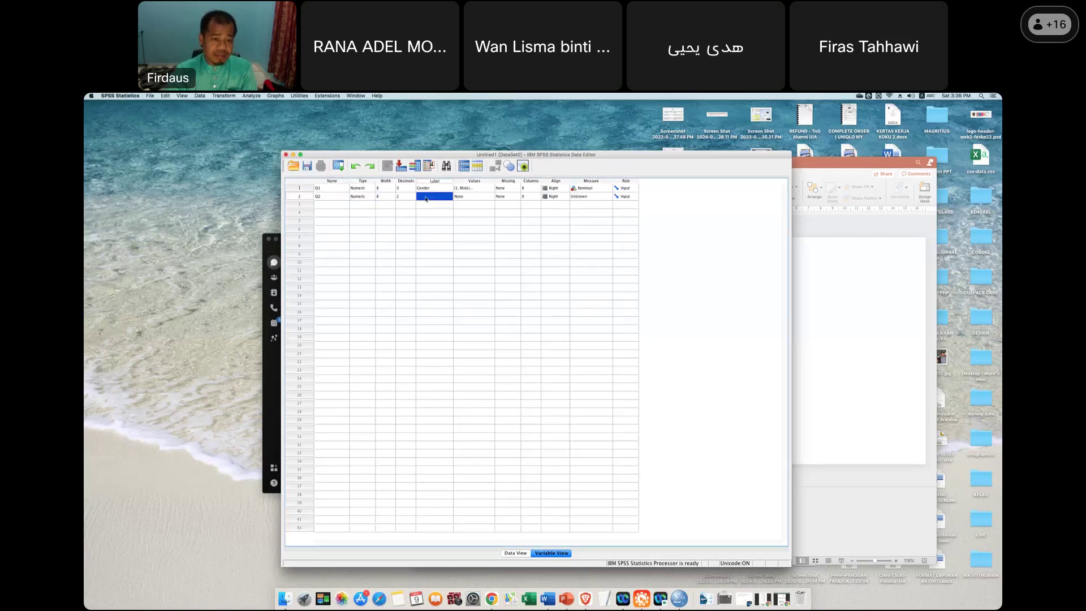
pyautogui.write('National')
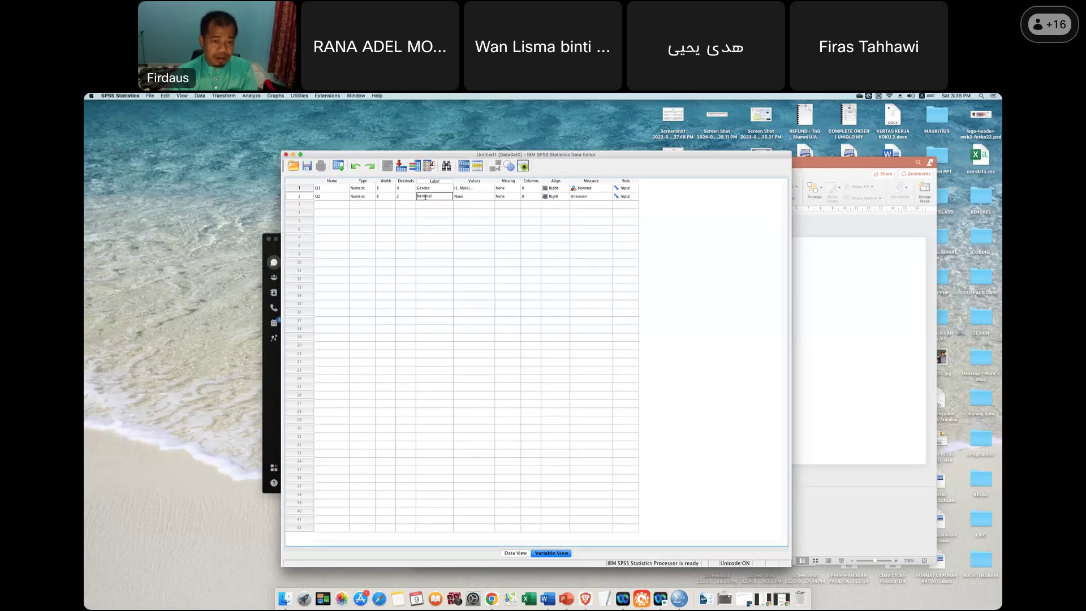
pyautogui.write('ity')
pyautogui.press('Return')
# Add value labels for Q2 that code 1 as Malaysian and 2 as Indonesian.
pyautogui.click(483, 198)
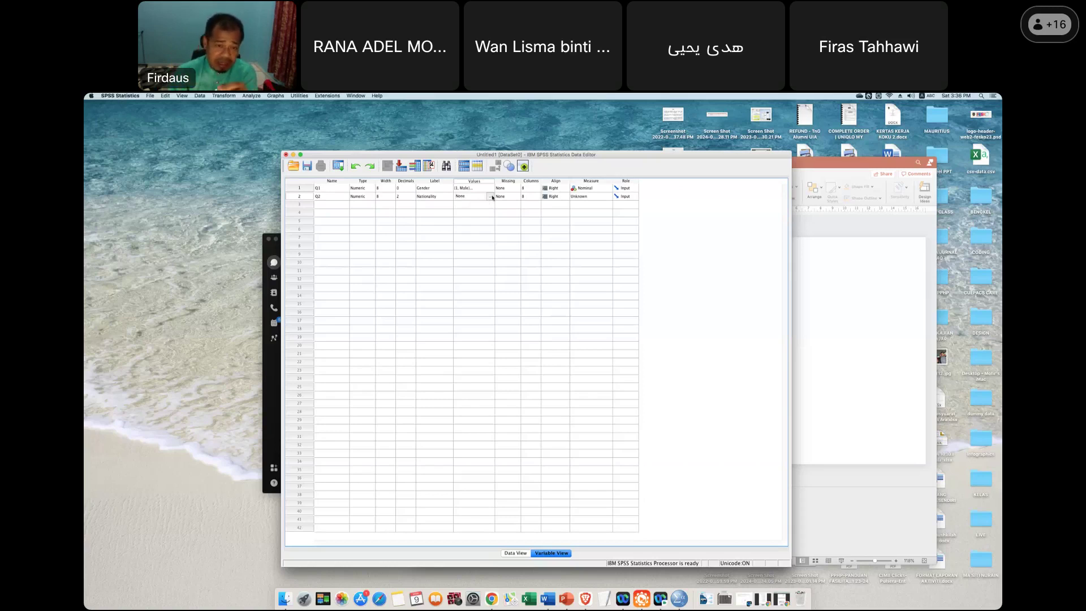
pyautogui.click(490, 196)
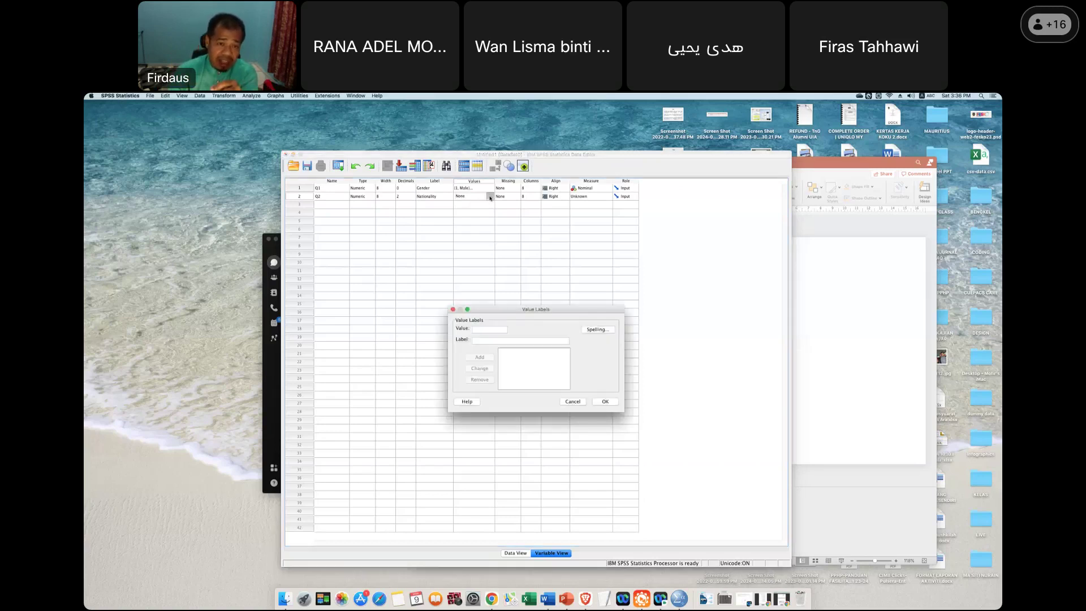
pyautogui.click(490, 341)
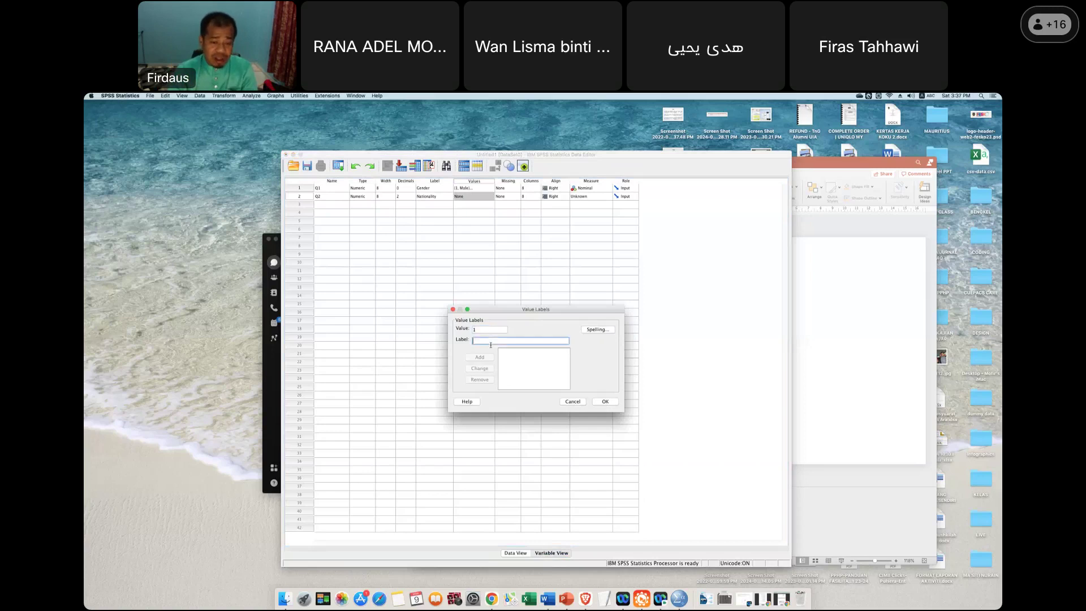
pyautogui.write('Malaysian')
pyautogui.click(486, 357)
pyautogui.write('2')
pyautogui.click(486, 341)
pyautogui.write('Indonesian')
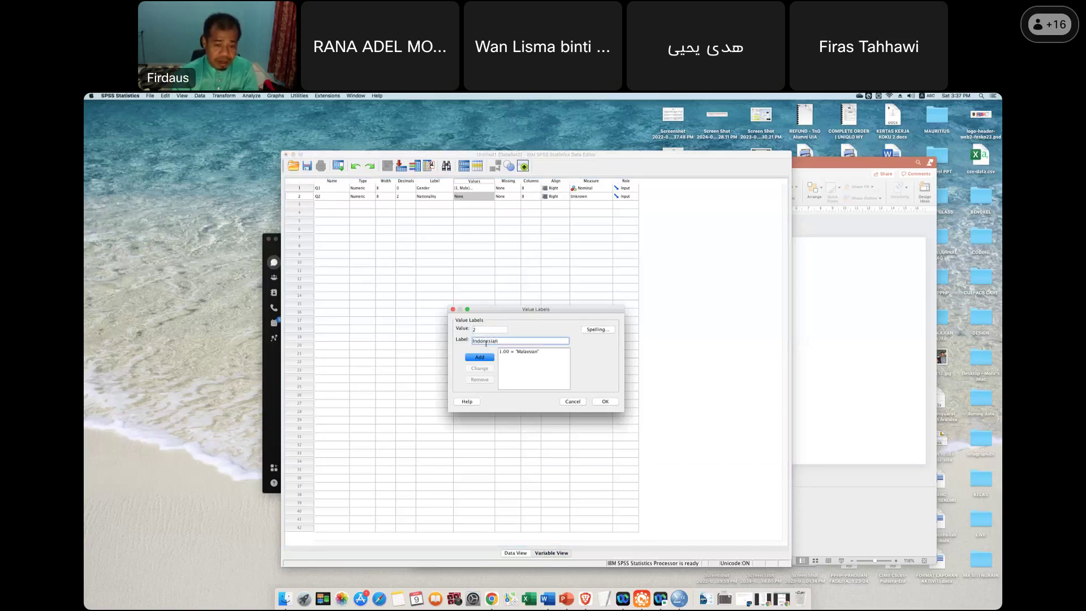
pyautogui.click(479, 357)
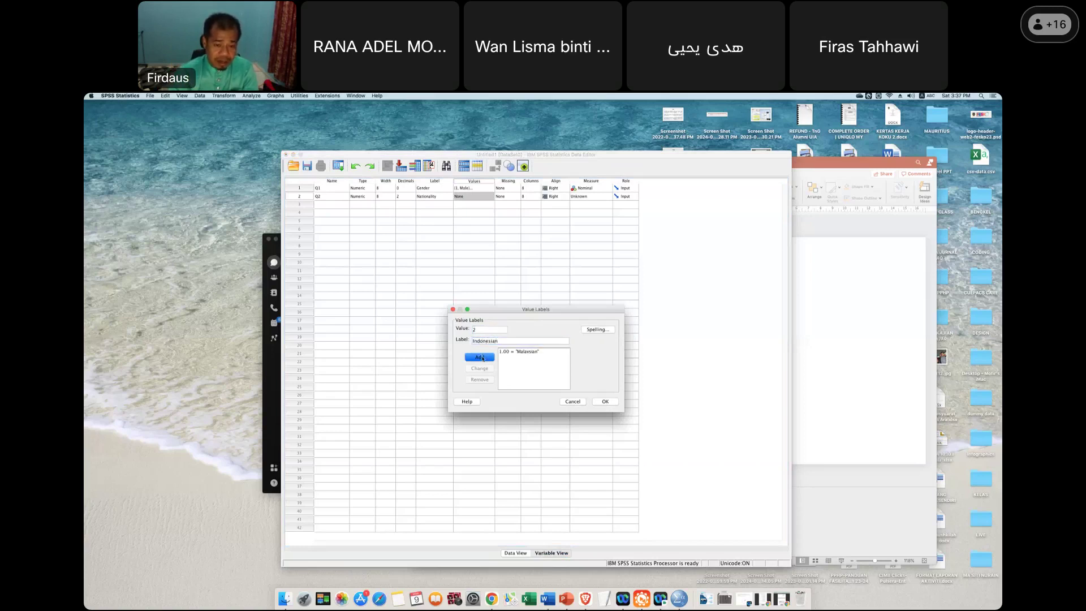
# Add Q2 value labels that code 3 as Jordanian and 4 as Saudi.
pyautogui.click(484, 339)
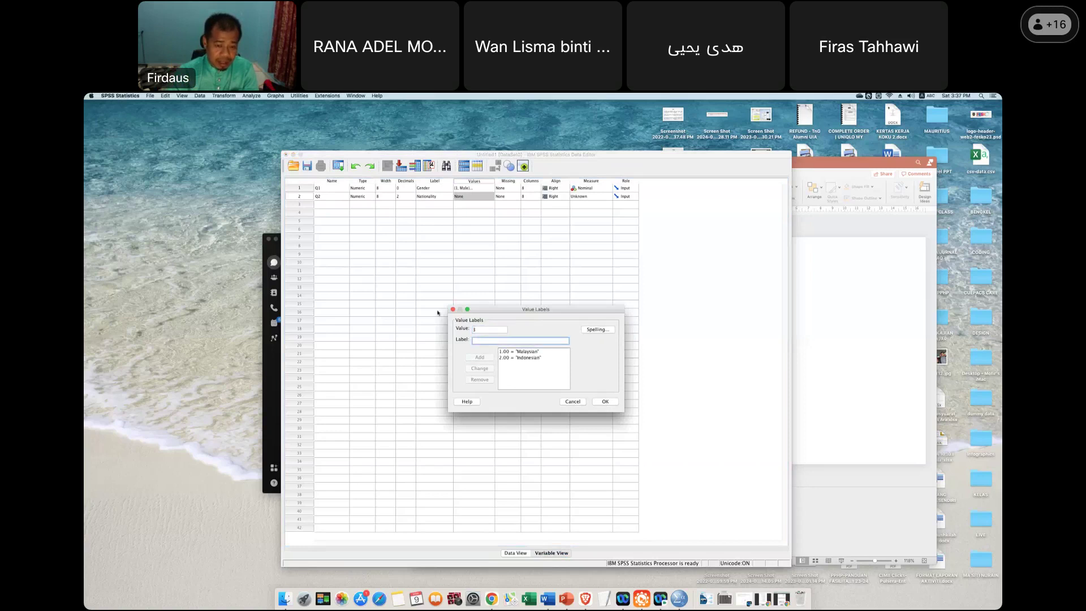
pyautogui.write('Jordanian')
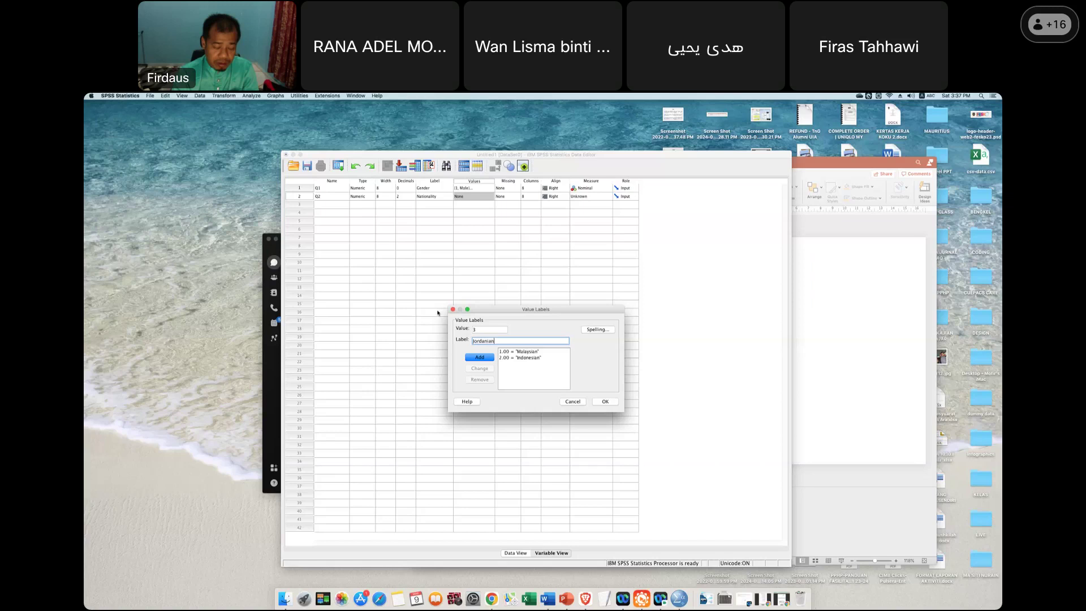
pyautogui.click(480, 357)
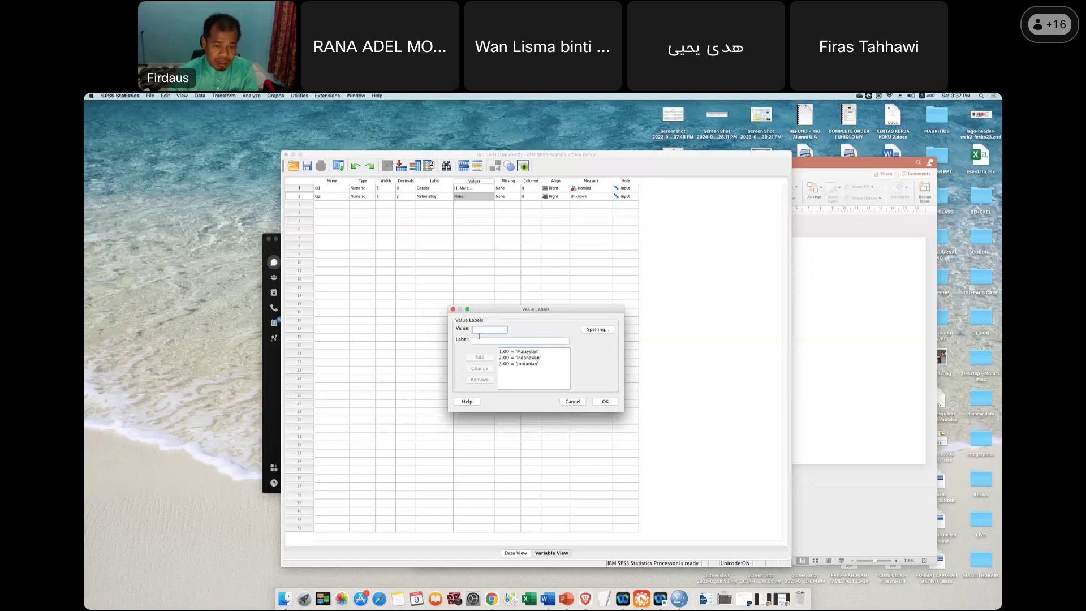
pyautogui.click(480, 341)
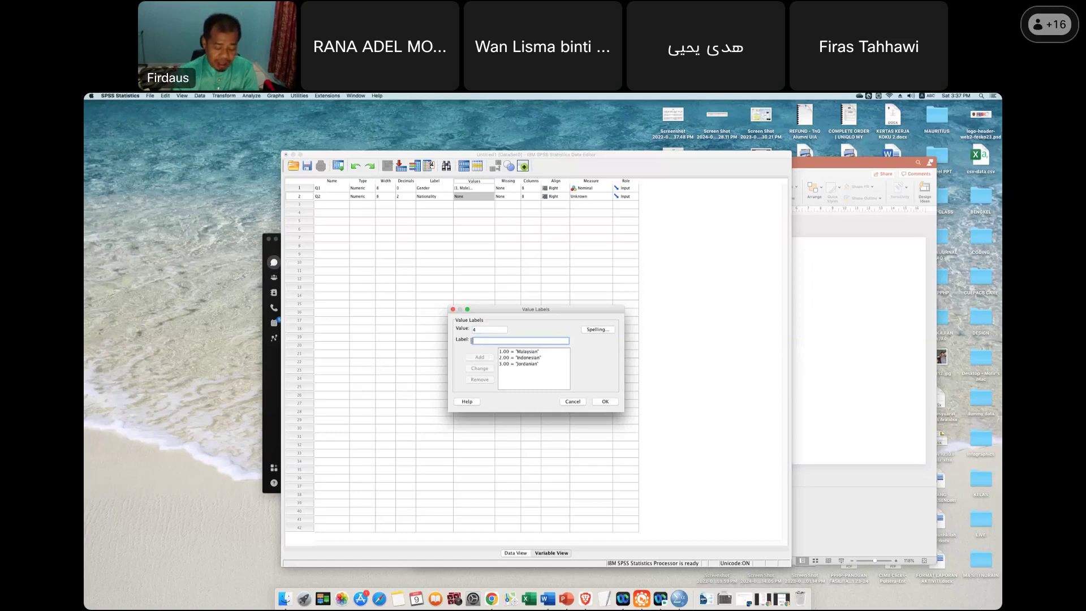
pyautogui.write('Saudi')
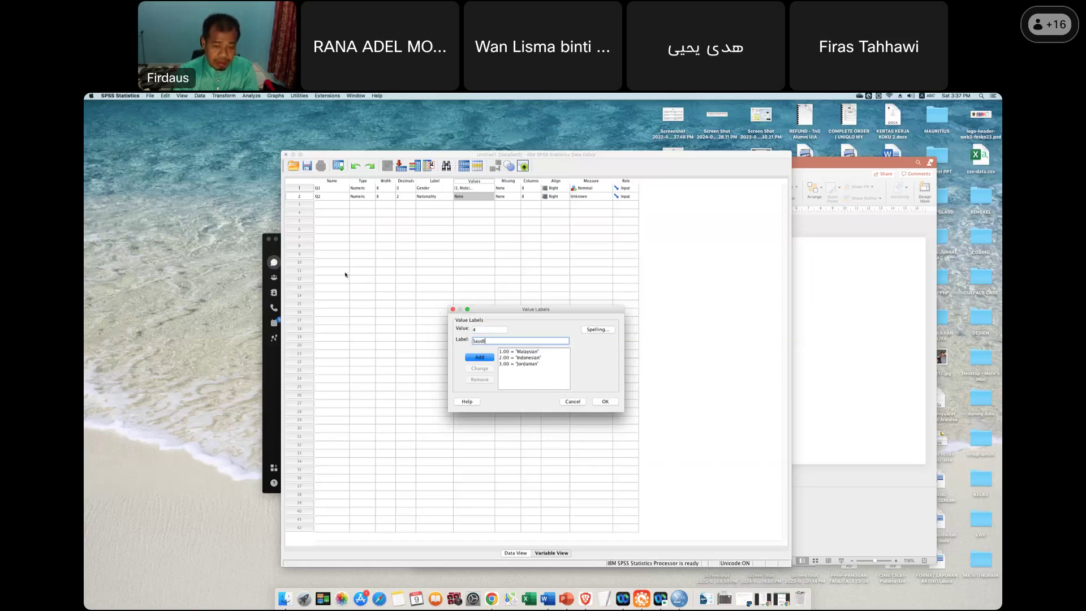
pyautogui.click(478, 358)
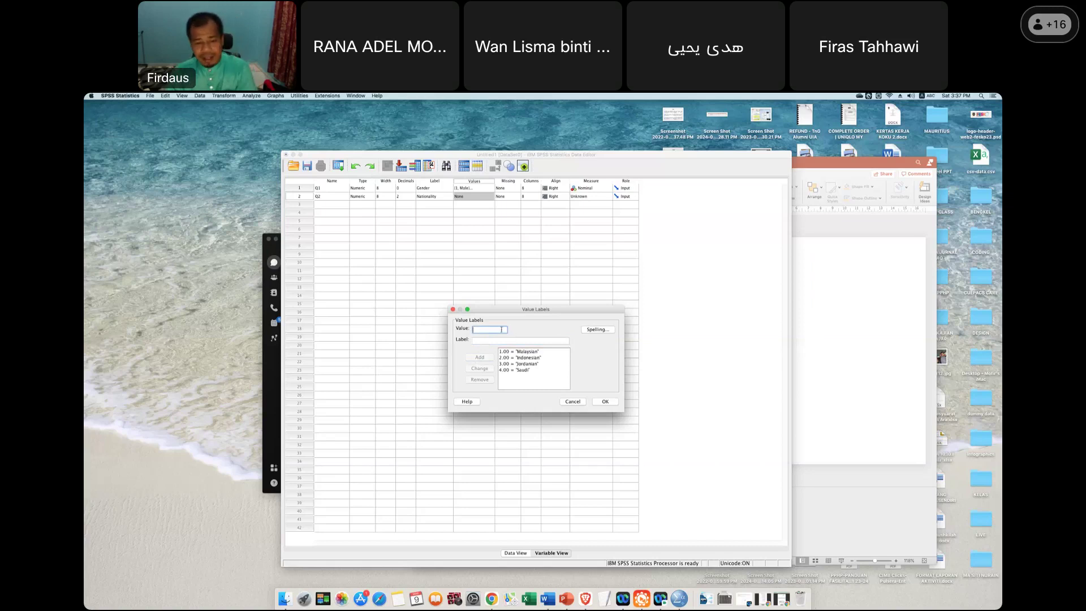
# Add a value label that codes 5 as Others and apply Q2's value labels.
pyautogui.write('5')
pyautogui.click(531, 342)
pyautogui.write('Others')
pyautogui.click(479, 357)
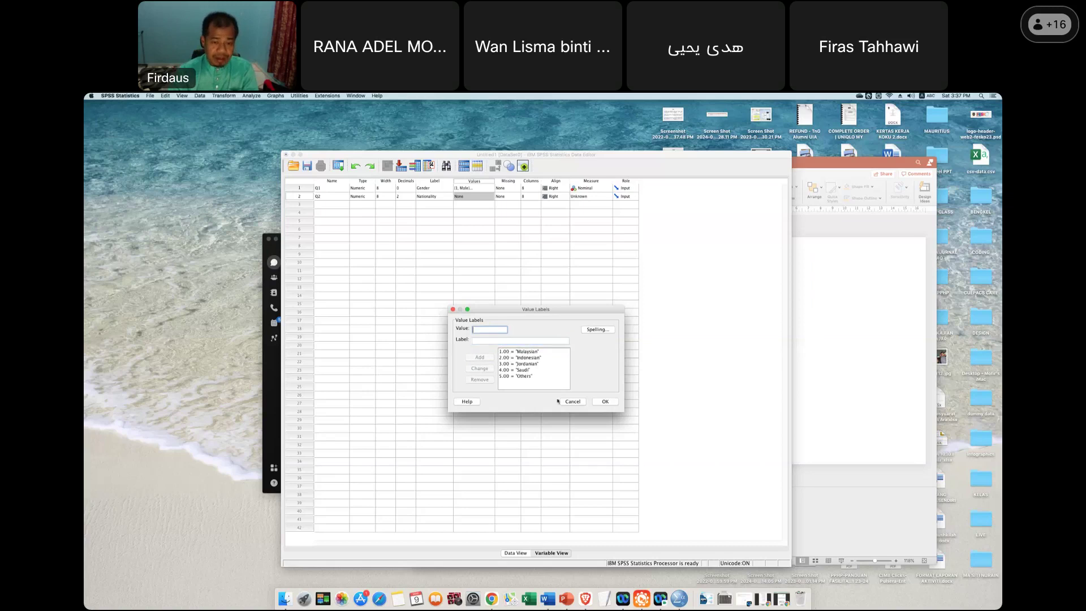
pyautogui.click(605, 402)
# Review Q2's value labels without changing them and widen the Values column.
pyautogui.click(467, 198)
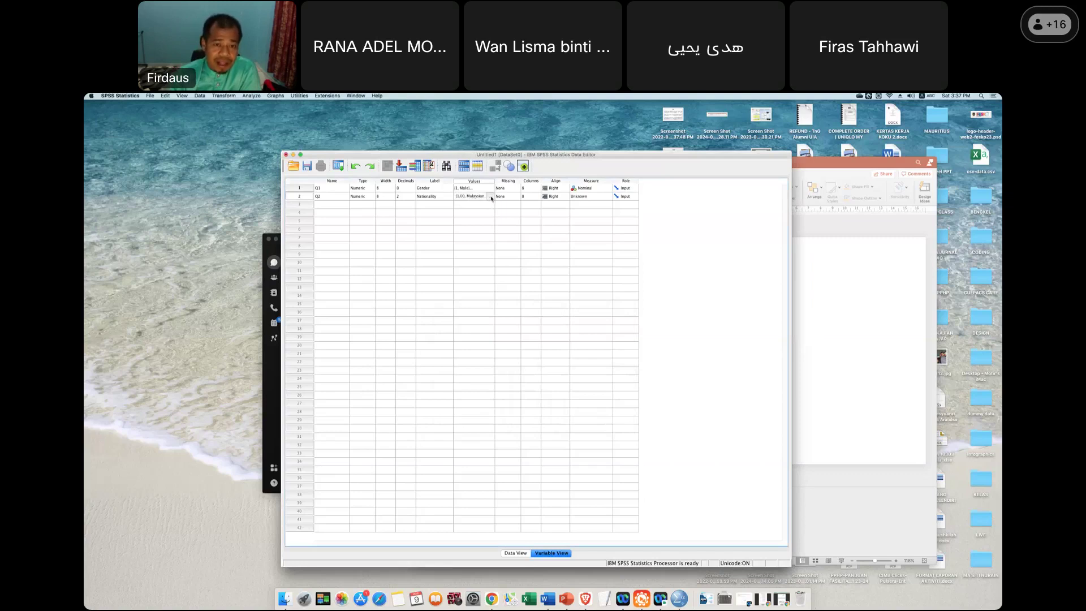
pyautogui.click(491, 198)
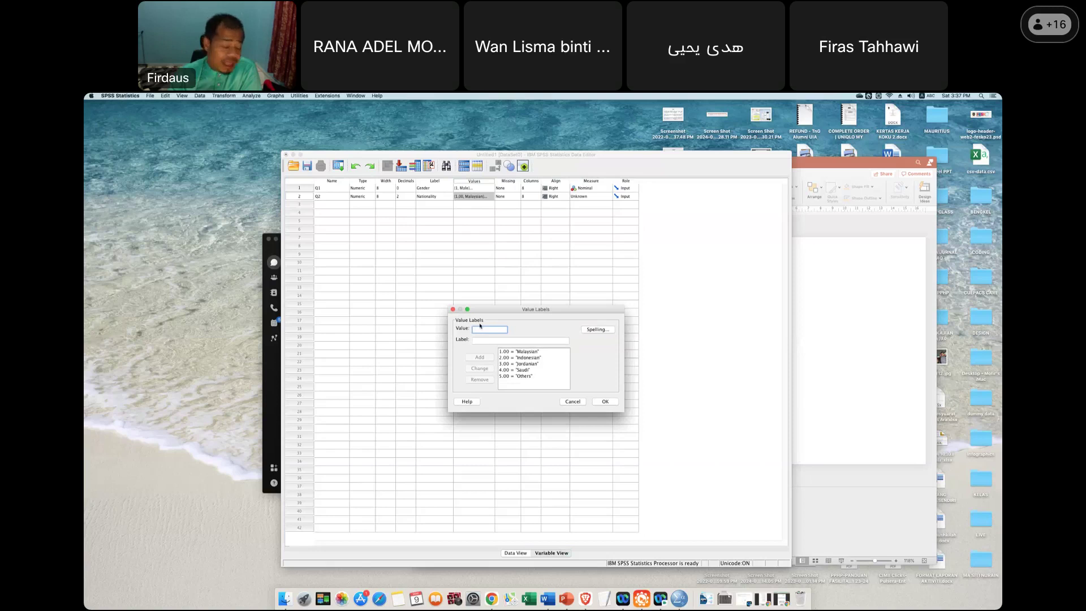
pyautogui.click(575, 402)
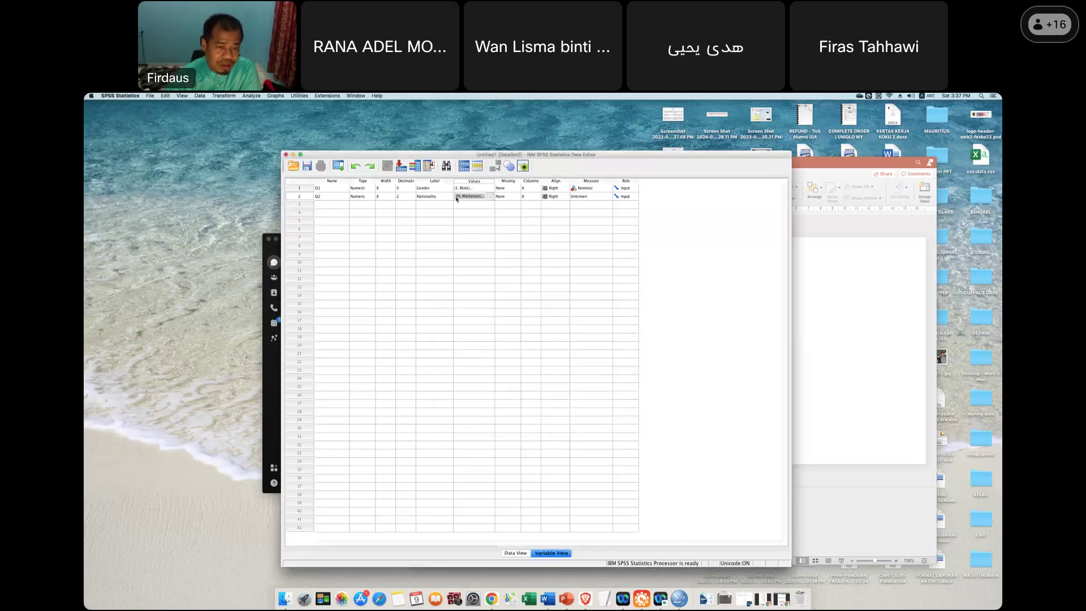
pyautogui.moveTo(494, 182); pyautogui.dragTo(522, 186)
pyautogui.click(472, 188)
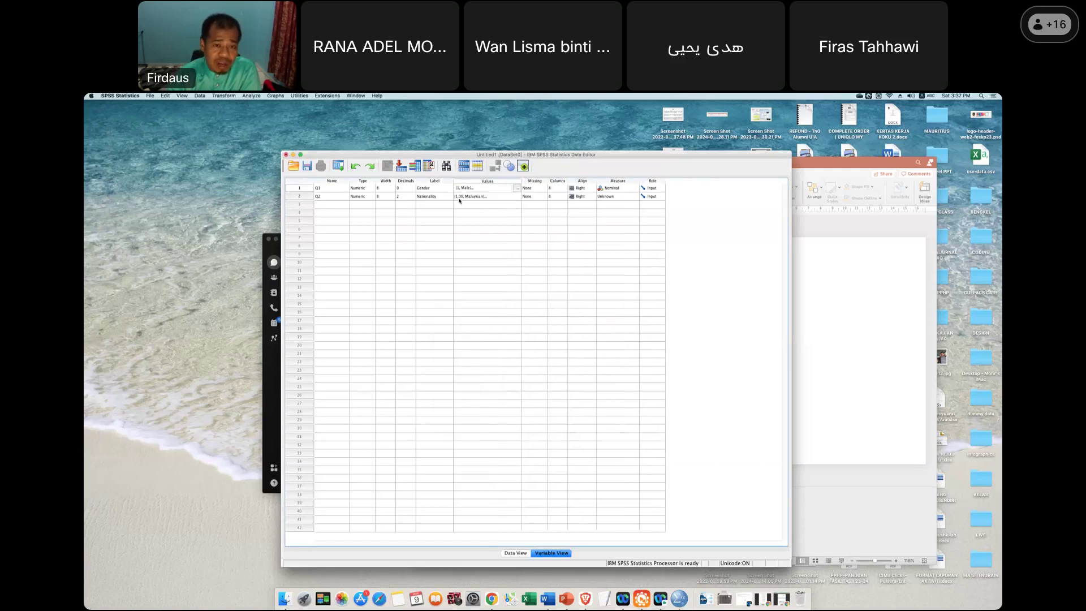
pyautogui.click(459, 197)
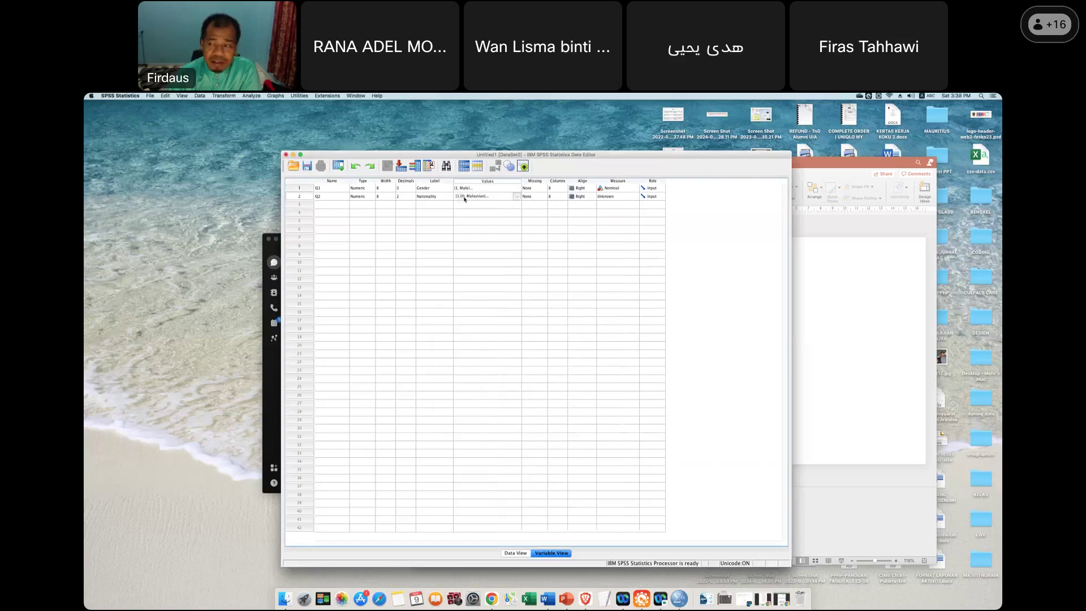
# Set Q2's decimals to 0 and check how its value labels are displayed.
pyautogui.click(404, 196)
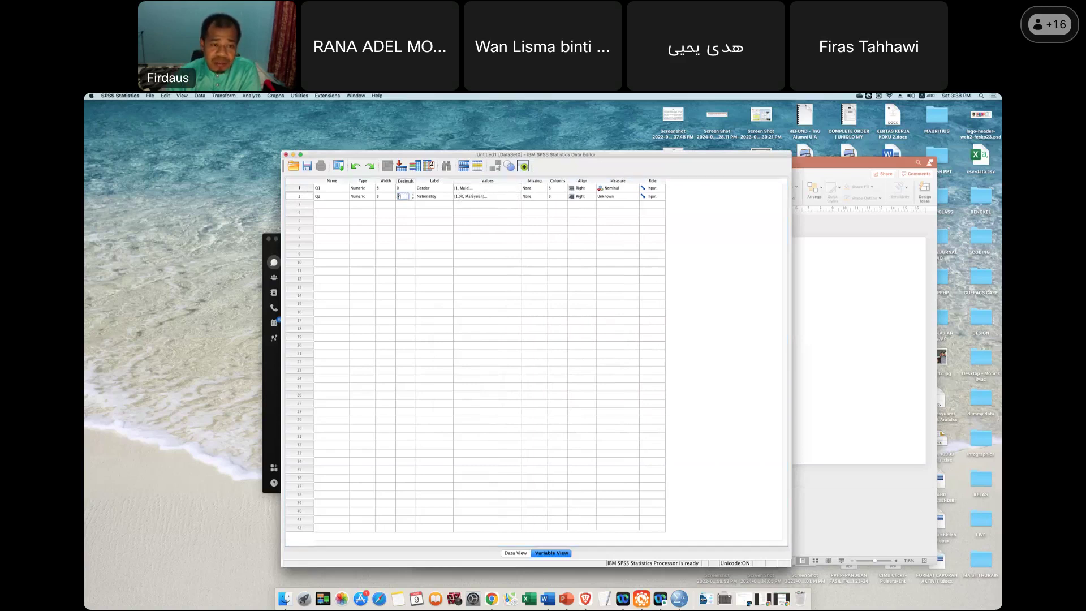
pyautogui.write('0')
pyautogui.click(464, 197)
pyautogui.click(516, 196)
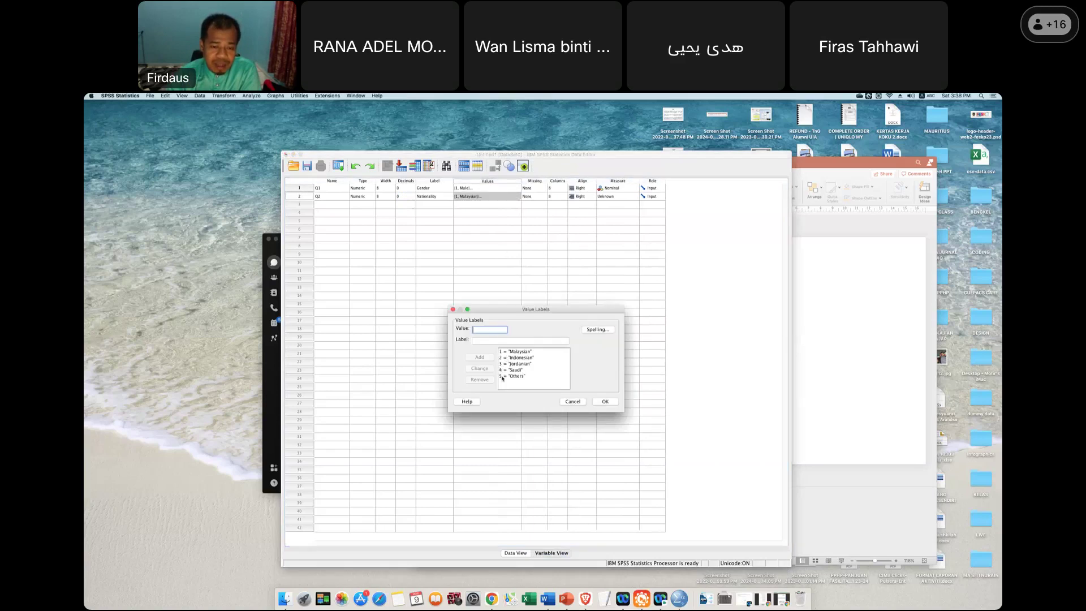
pyautogui.click(571, 402)
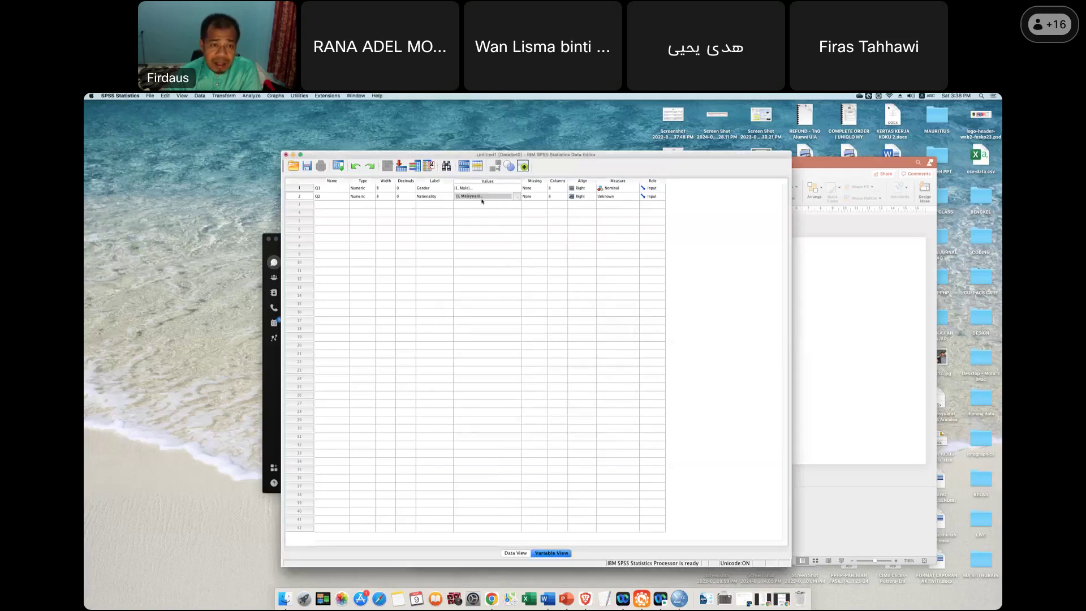
# Set Q2's measurement level to Nominal.
pyautogui.click(605, 197)
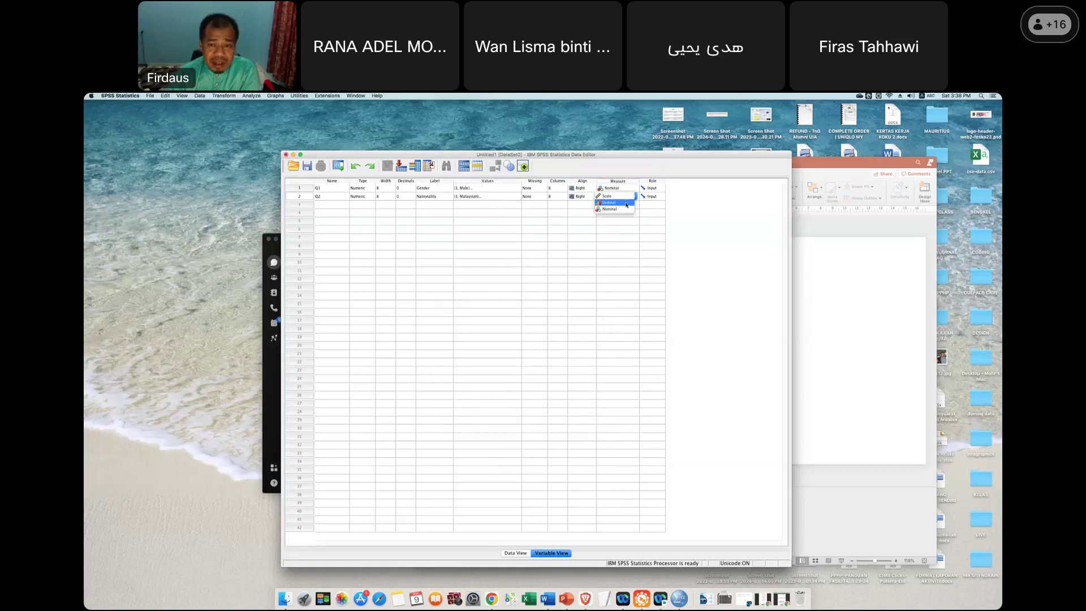
pyautogui.click(624, 209)
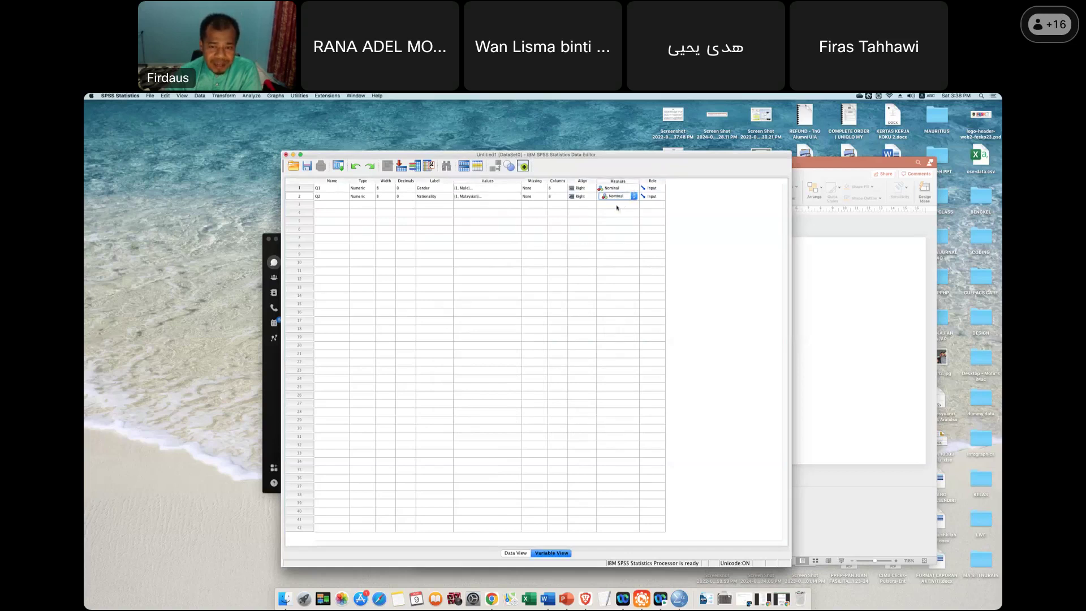
pyautogui.click(339, 206)
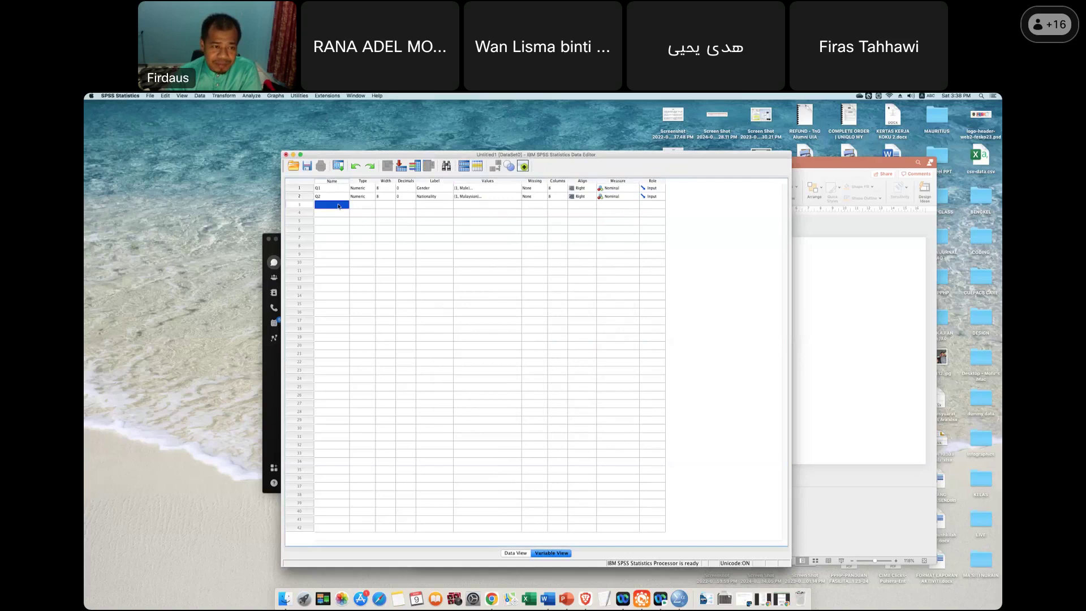
# Switch to the PowerPoint deck and show slide 13 on closed questions (الأسئلة المغلقة).
pyautogui.moveTo(359, 159); pyautogui.dragTo(283, 175)
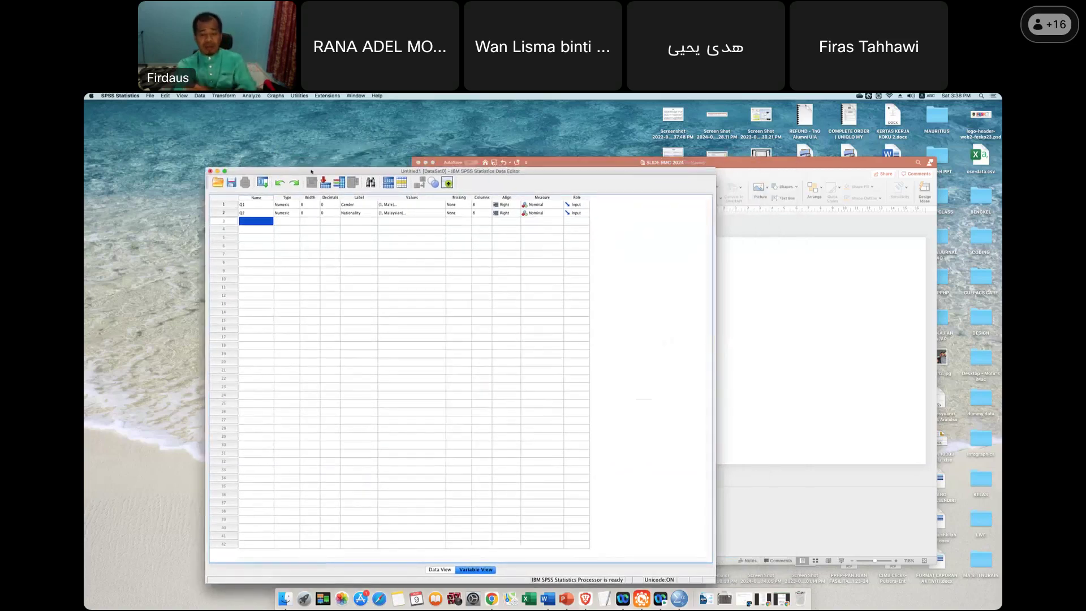
pyautogui.click(441, 162)
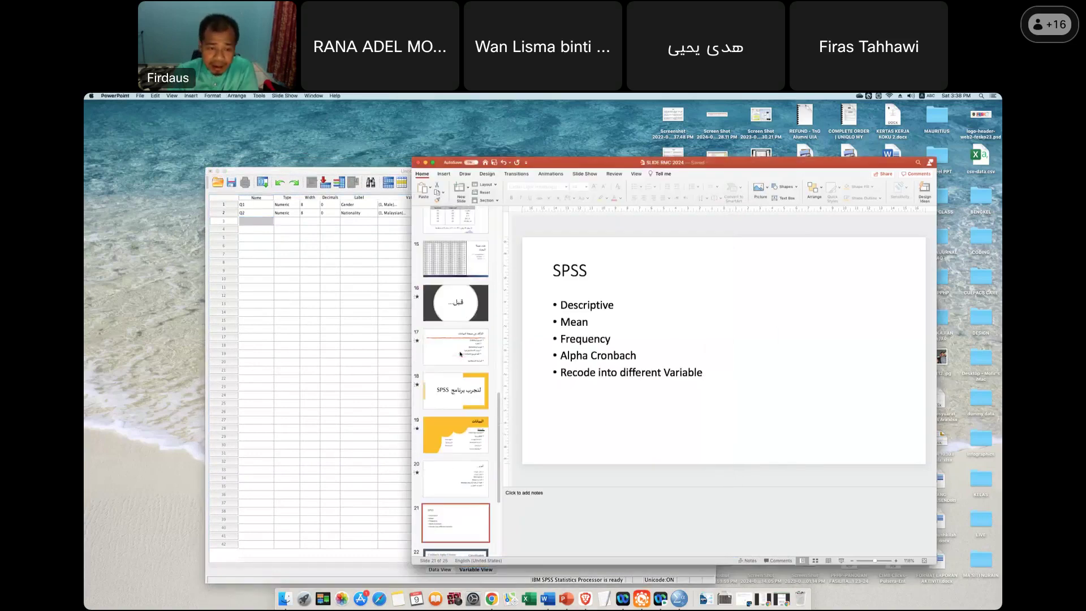
pyautogui.scroll(10, 459, 353)
pyautogui.scroll(-2, 459, 373)
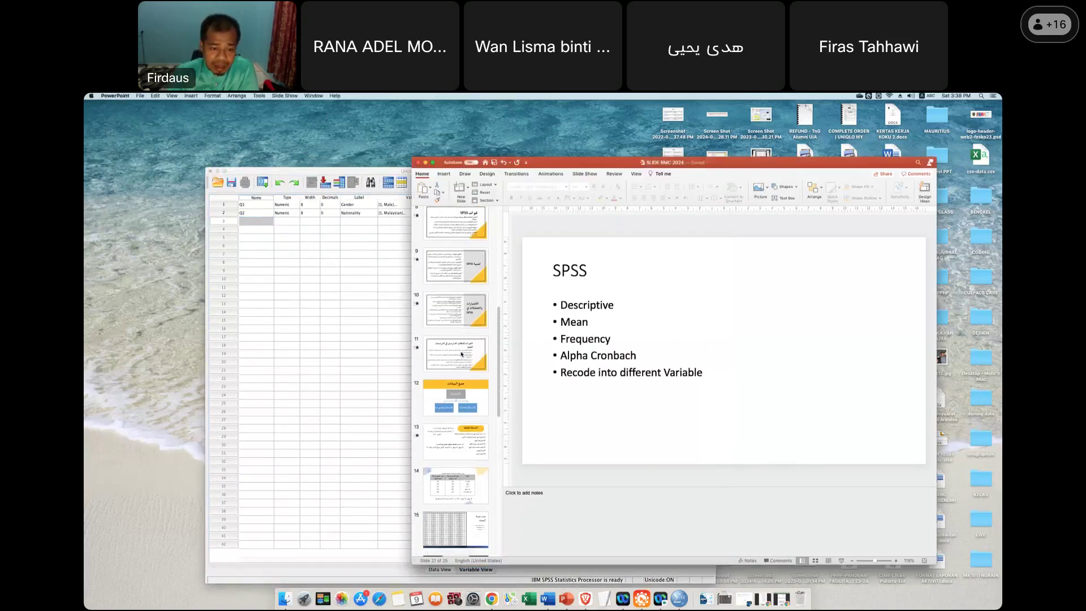
pyautogui.click(456, 417)
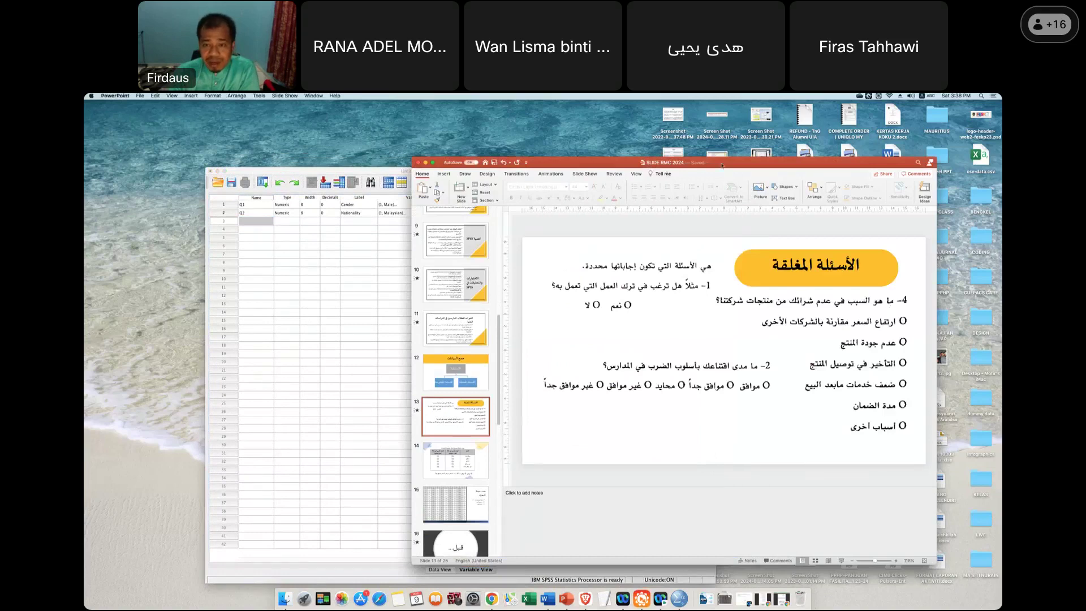
# Reposition the PowerPoint and SPSS windows so the Data Editor sits beside the slide's questions.
pyautogui.moveTo(728, 162); pyautogui.dragTo(736, 134)
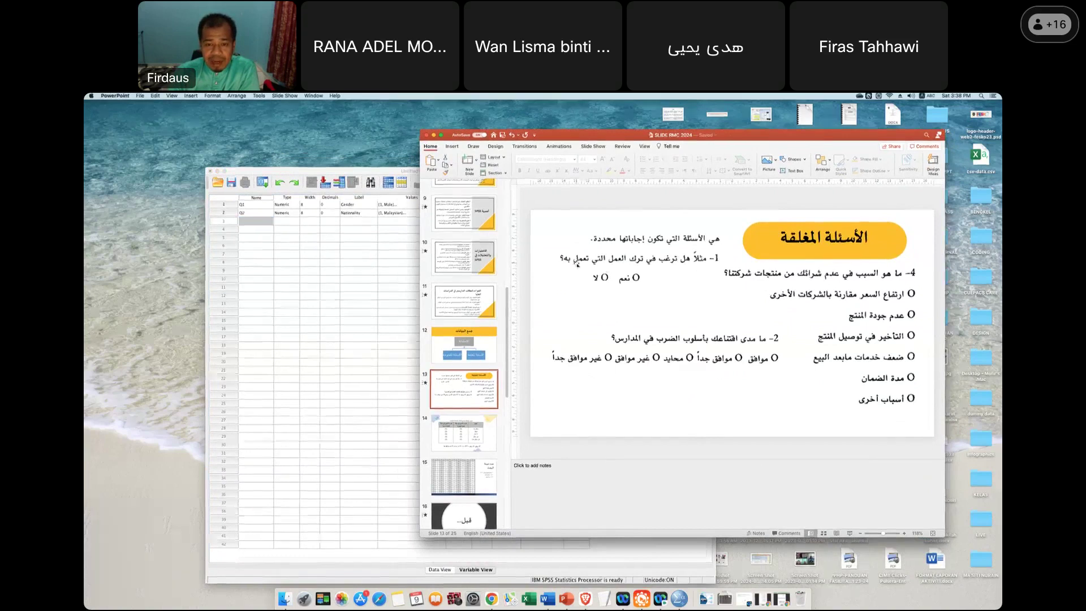
pyautogui.click(323, 171)
pyautogui.moveTo(323, 171); pyautogui.dragTo(258, 144)
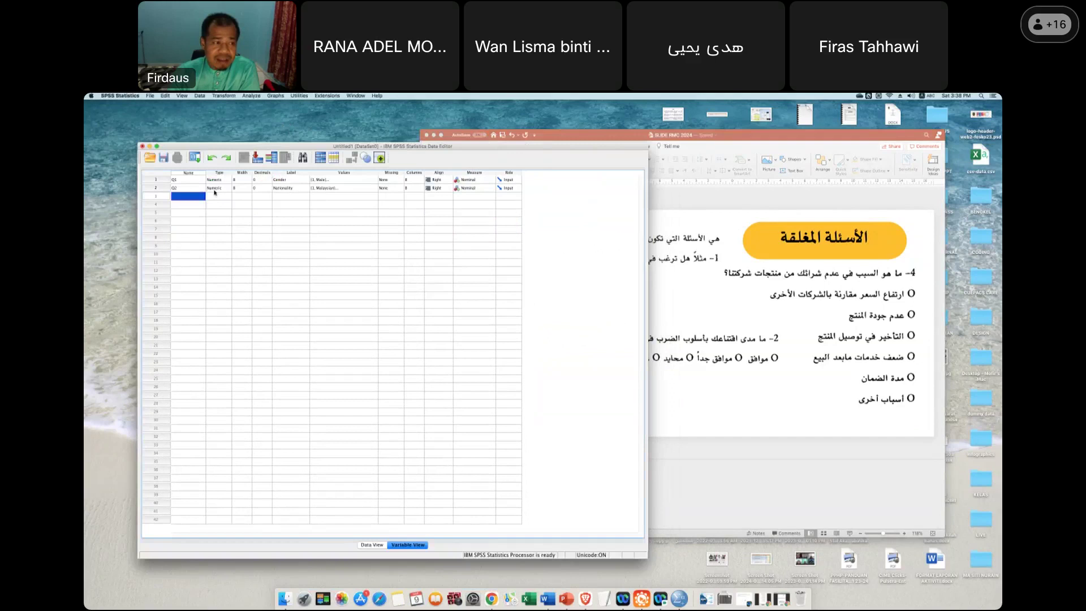
# Name the third variable Q3 and reposition the Data Editor window to uncover more of the slide's questions.
pyautogui.doubleClick(199, 195)
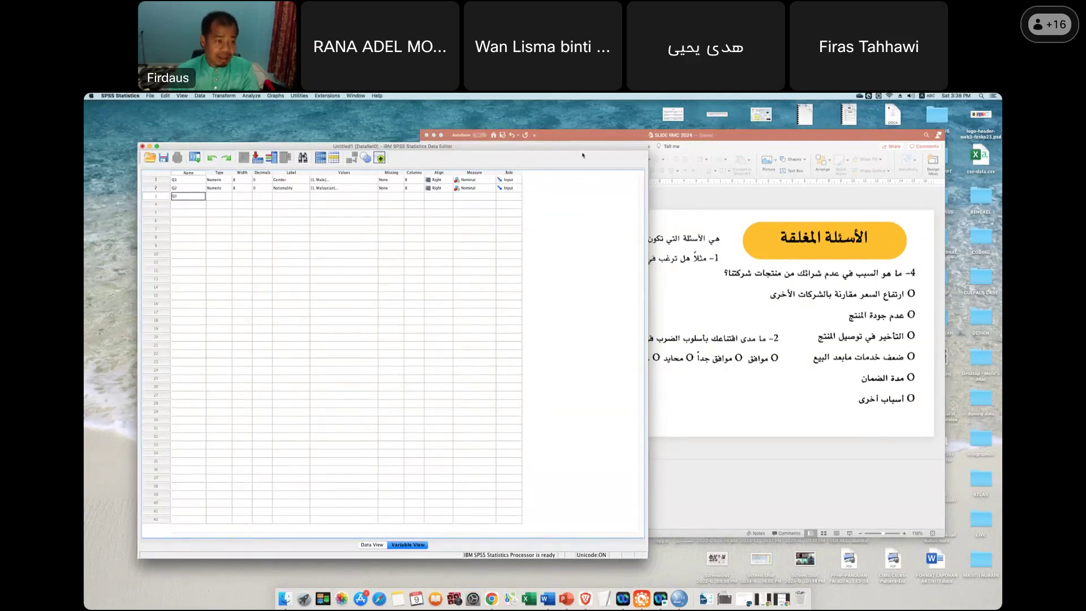
pyautogui.moveTo(578, 148); pyautogui.dragTo(622, 153)
pyautogui.click(438, 147)
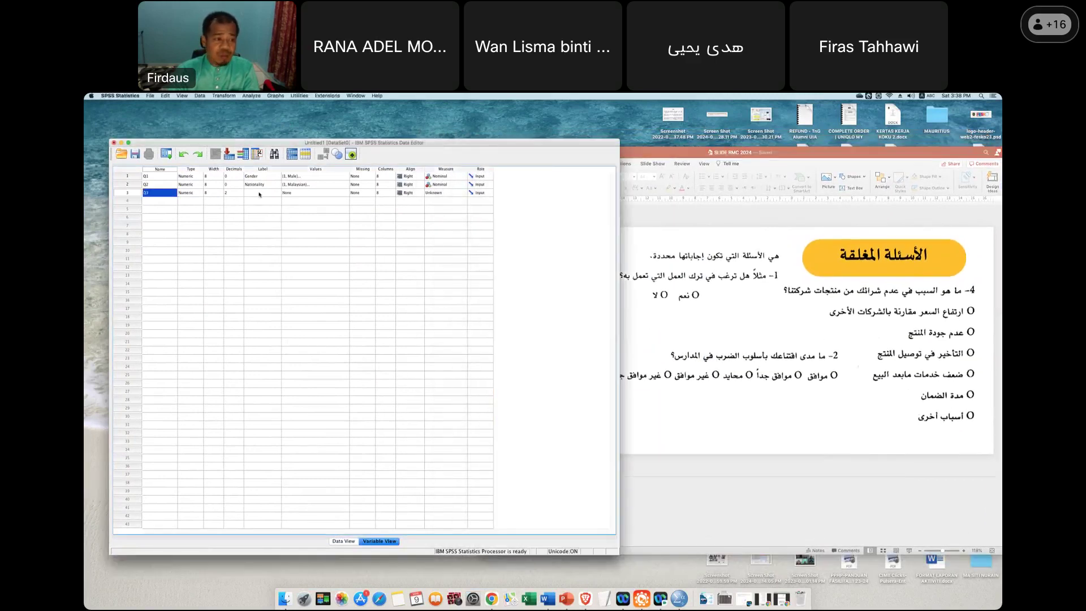
# Give variable Q3 the label "Are you leaving company".
pyautogui.click(258, 193)
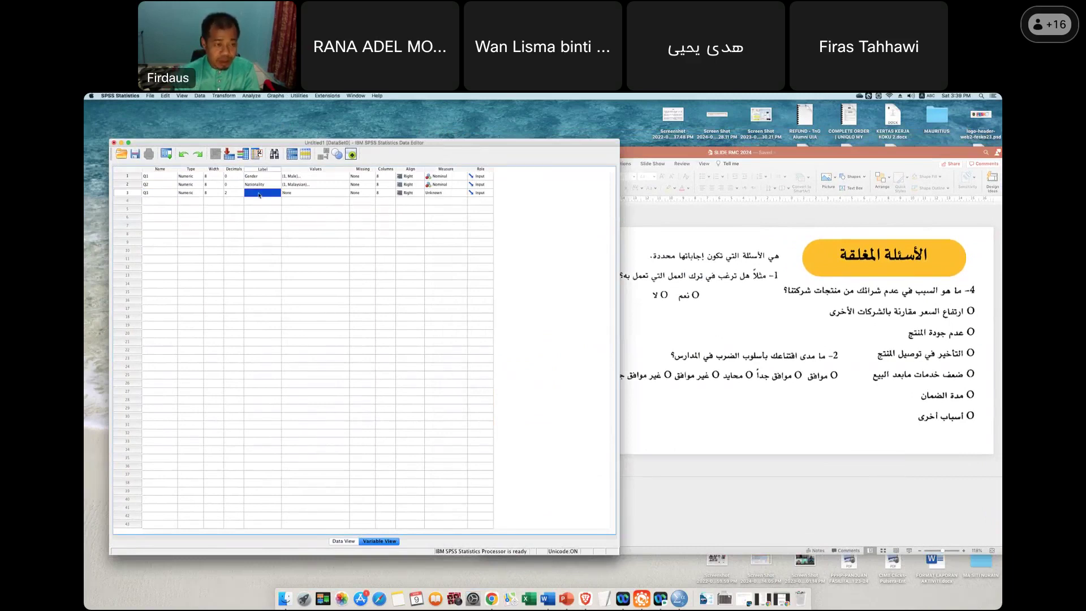
pyautogui.write('D')
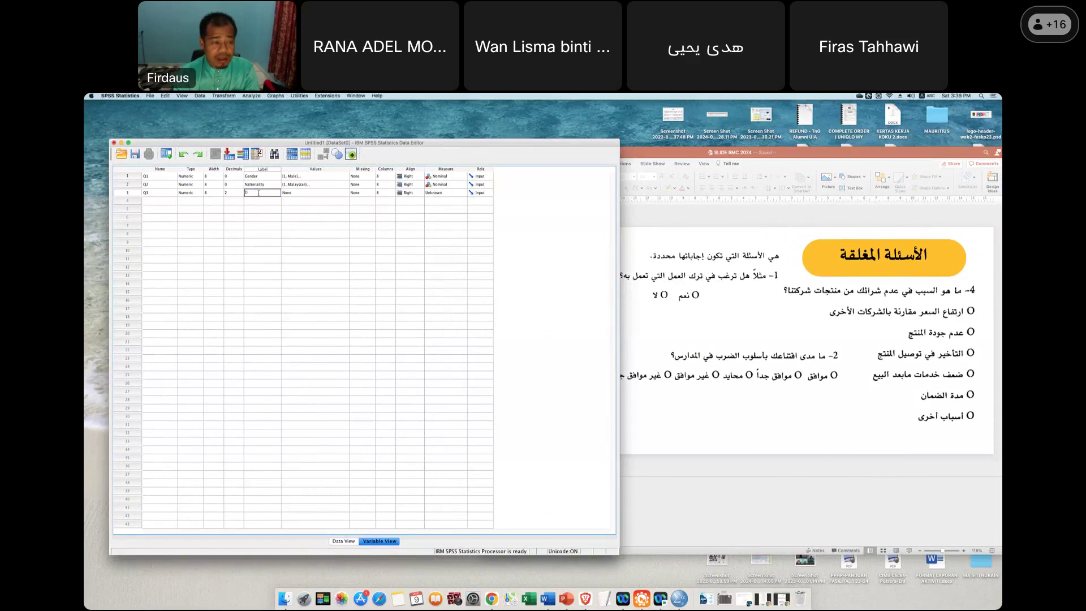
pyautogui.write('GE')
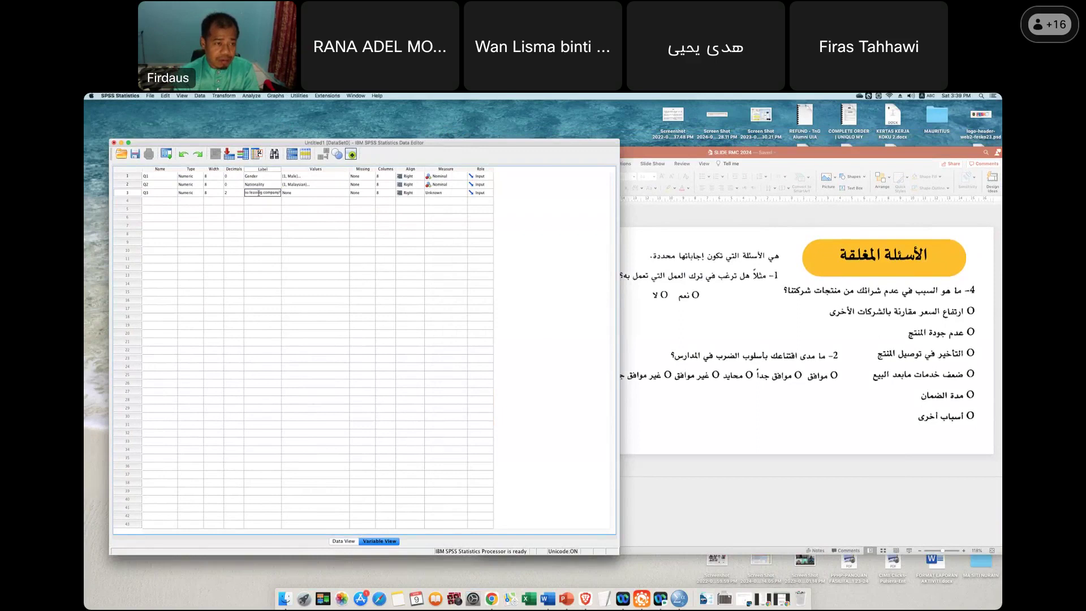
pyautogui.press('Return')
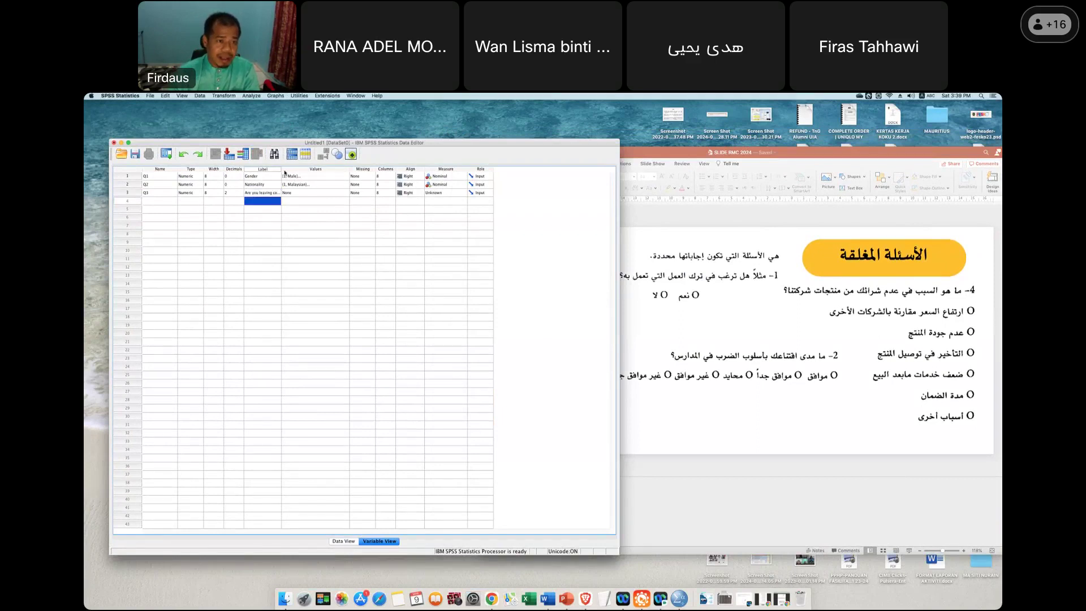
# Define Q3's value labels as 1 = Yes and 2 = No.
pyautogui.click(309, 193)
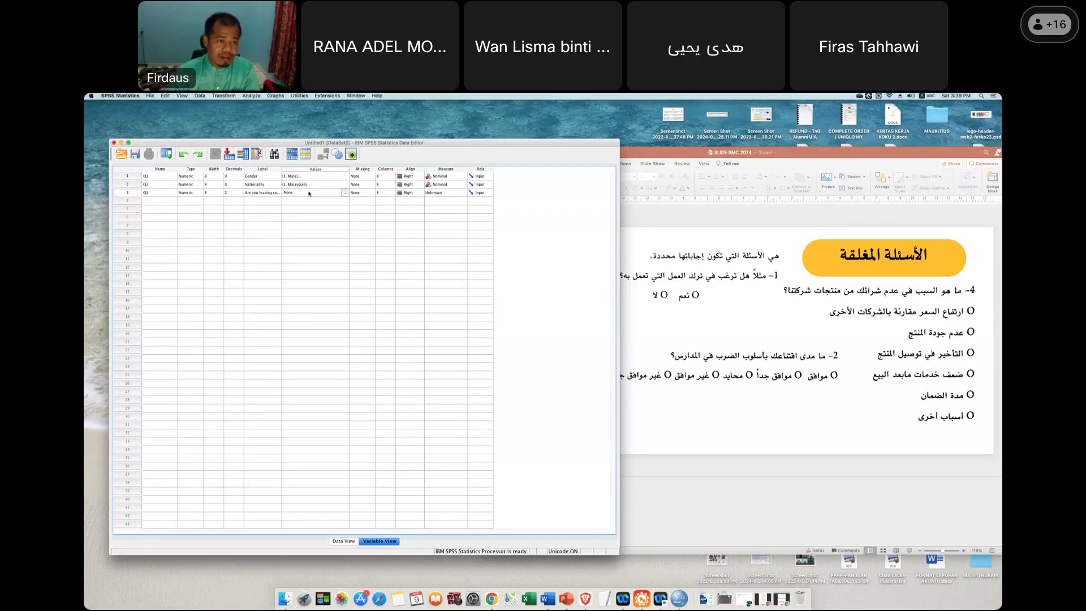
pyautogui.click(346, 193)
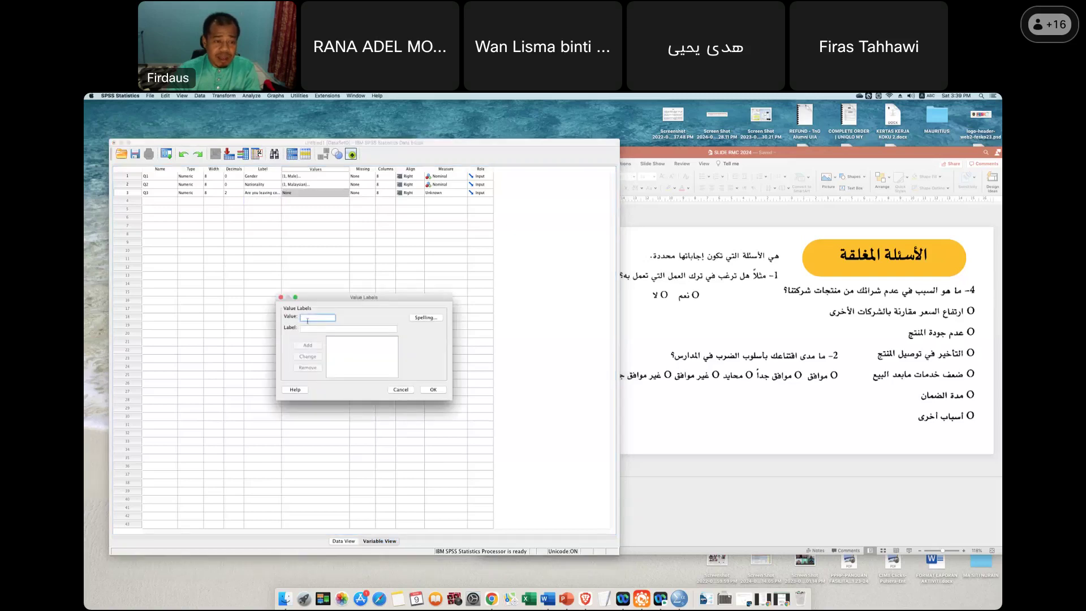
pyautogui.click(309, 328)
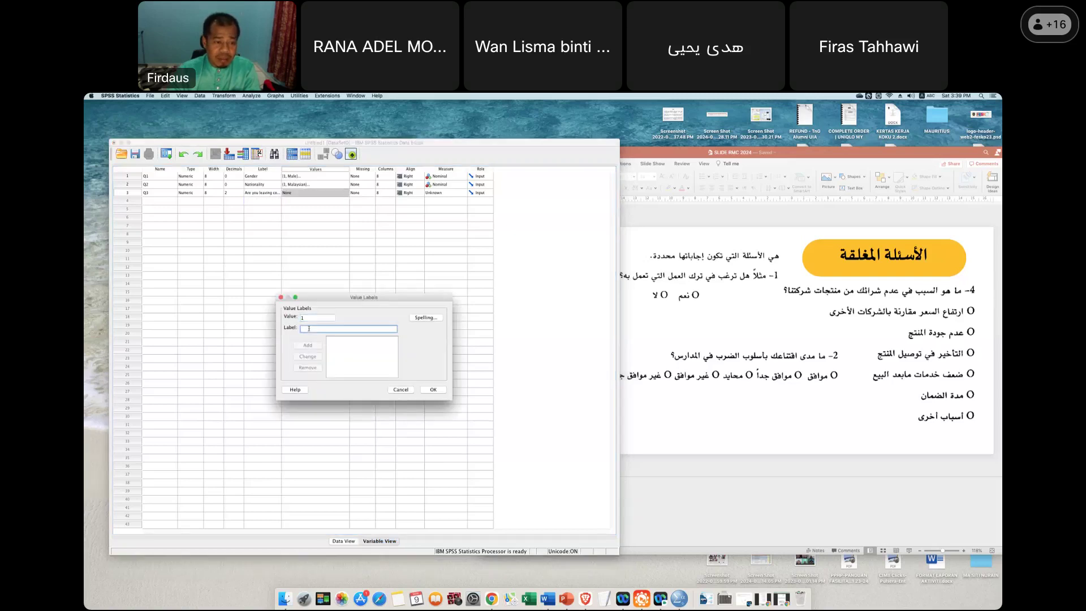
pyautogui.write('Yes')
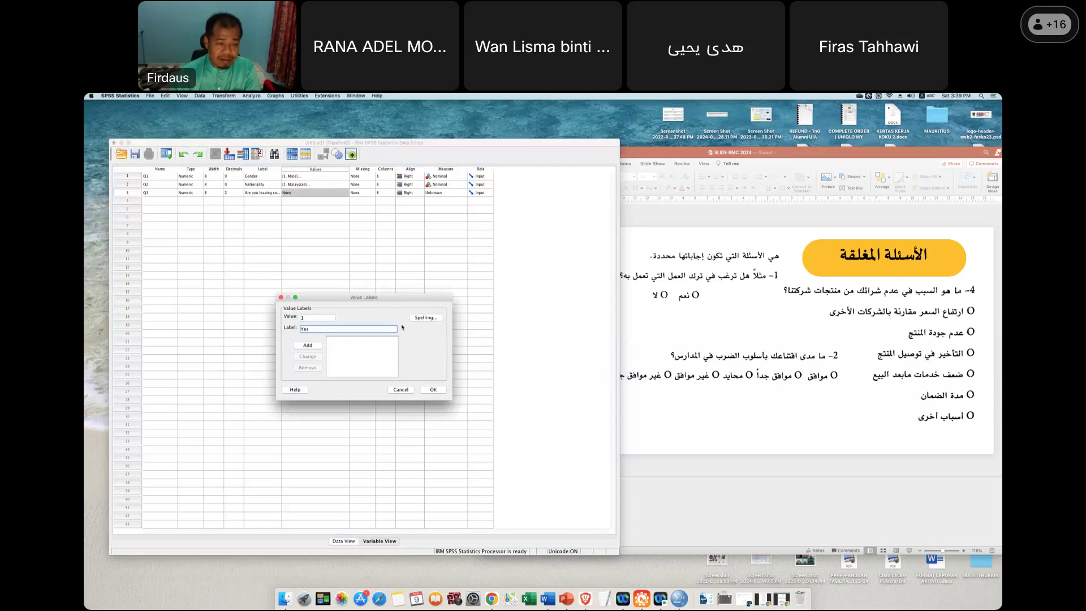
pyautogui.click(304, 346)
pyautogui.write('2')
pyautogui.click(309, 329)
pyautogui.write('No')
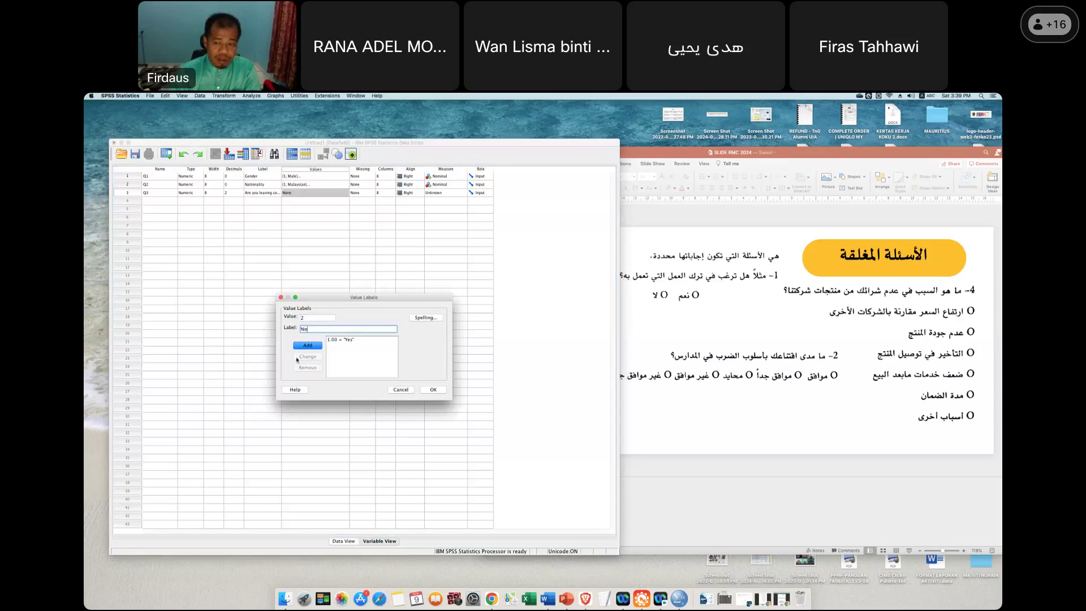
pyautogui.click(307, 345)
pyautogui.click(432, 389)
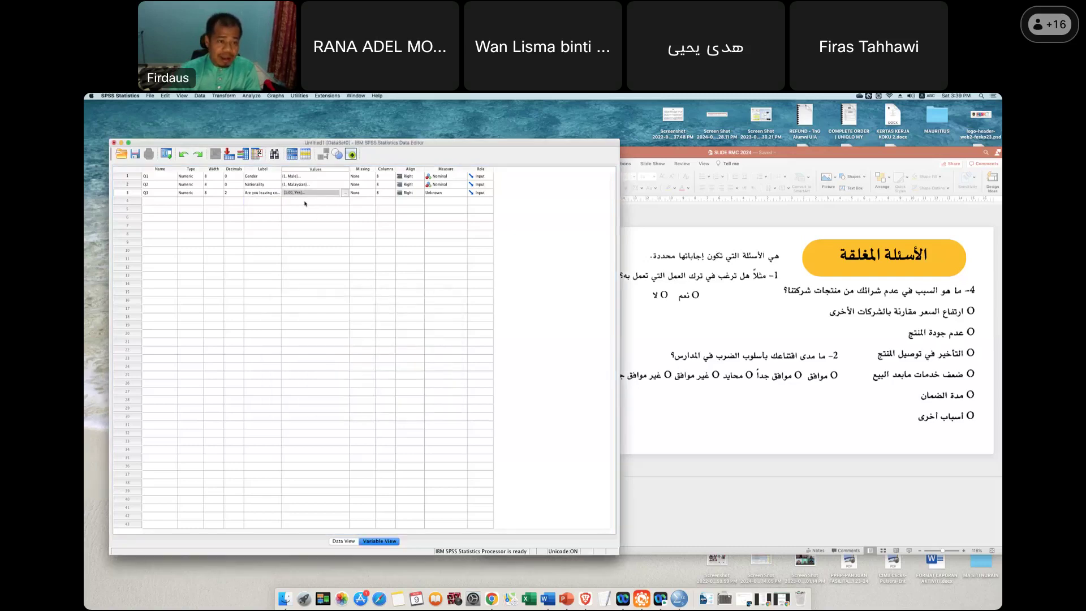
# Set Q3's decimals to 0 and its measurement level to Nominal.
pyautogui.click(242, 195)
pyautogui.click(257, 209)
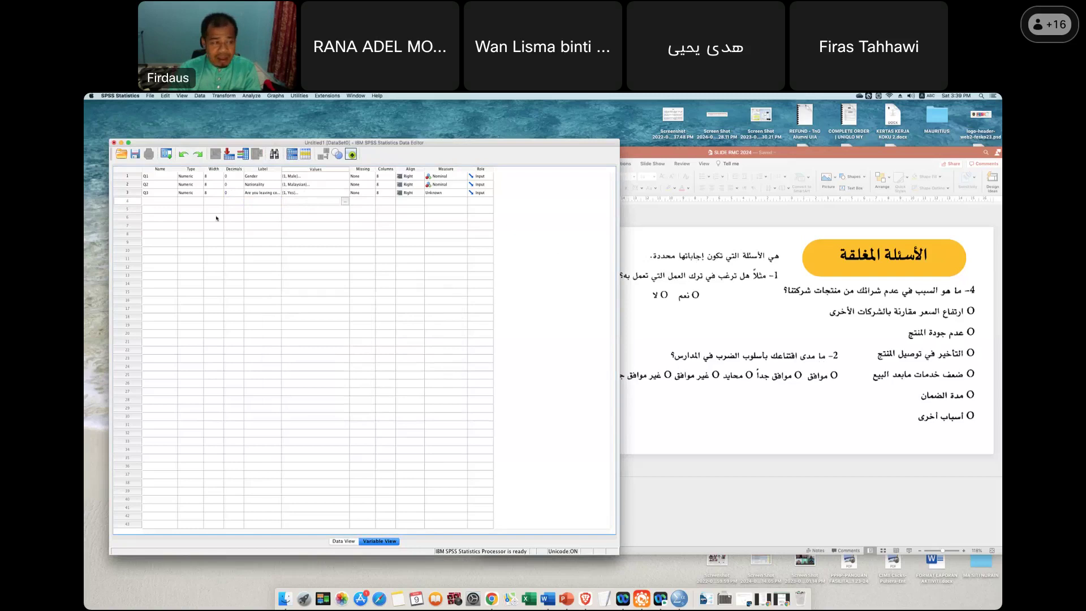
pyautogui.click(165, 202)
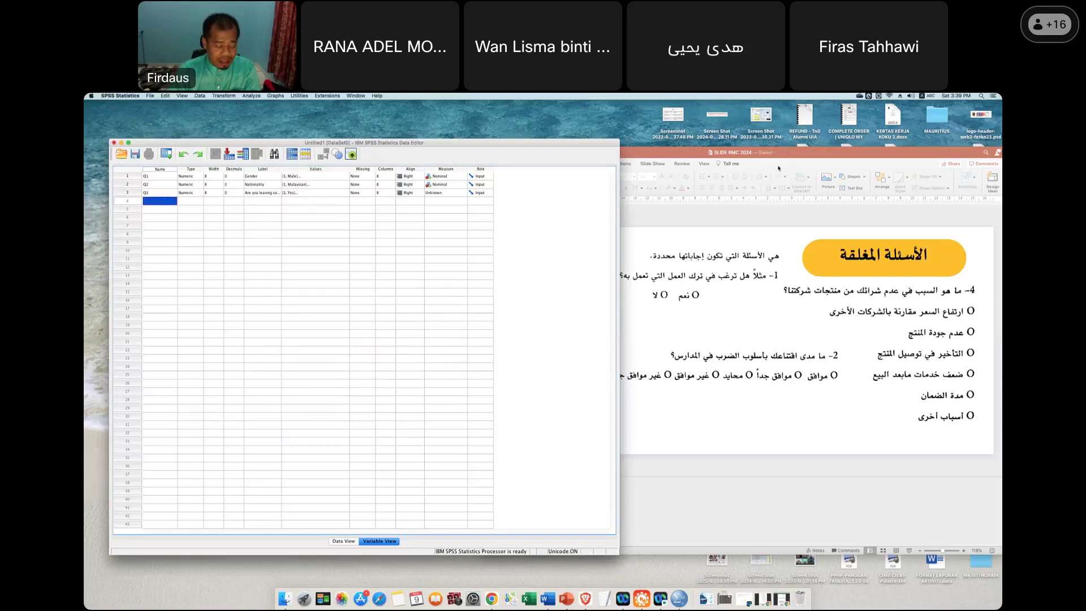
pyautogui.click(717, 151)
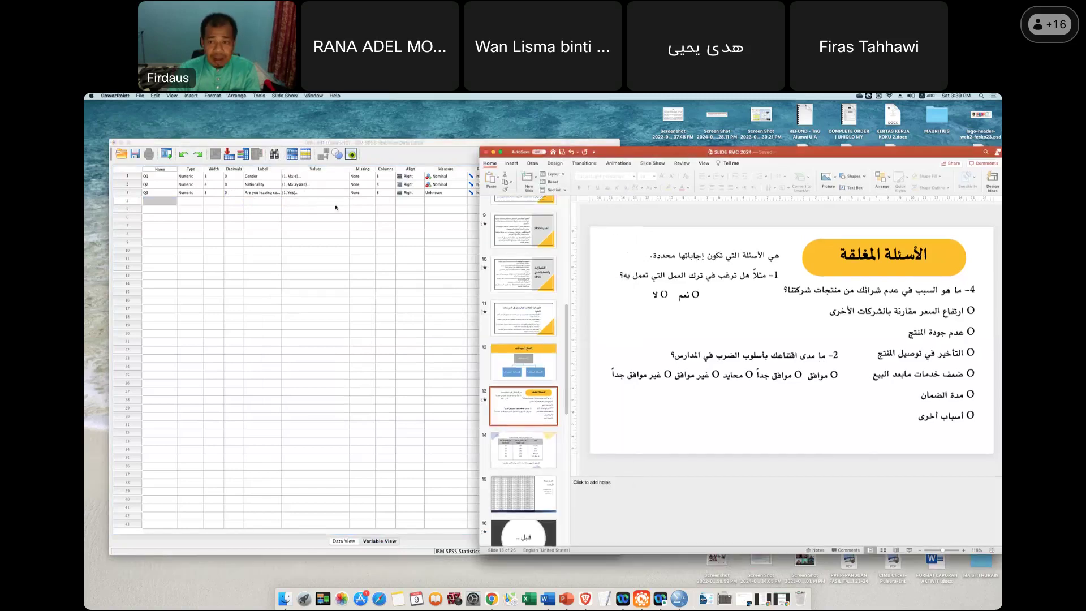
pyautogui.click(385, 162)
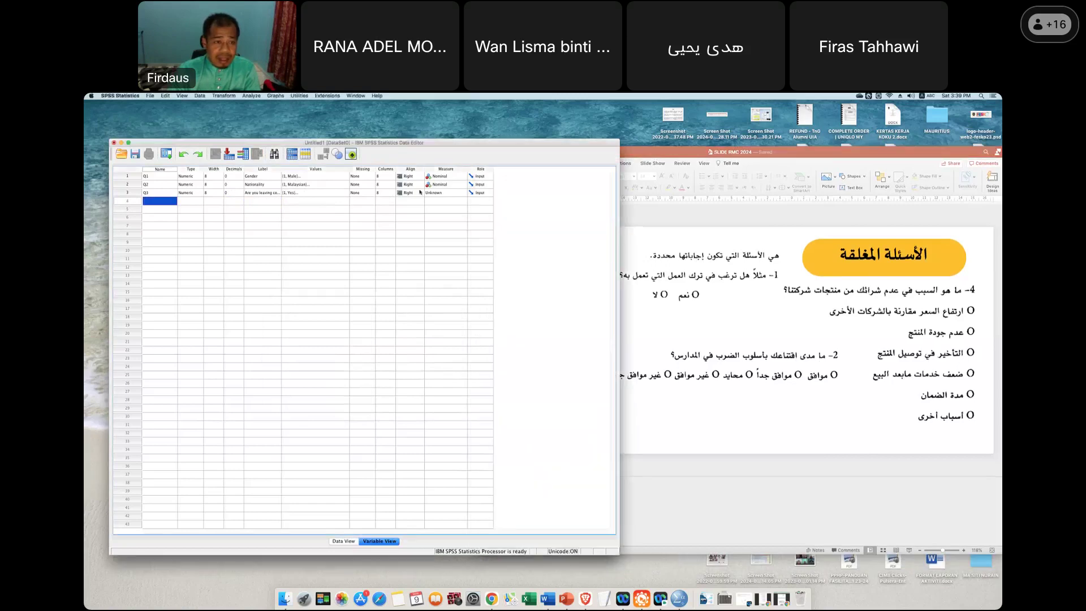
pyautogui.click(450, 193)
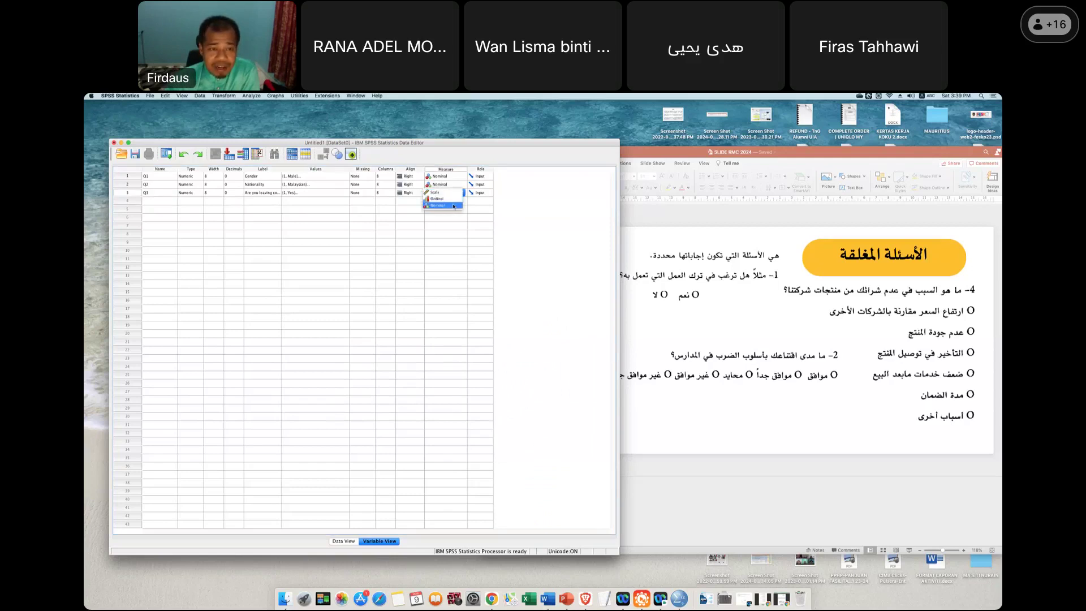
pyautogui.click(454, 206)
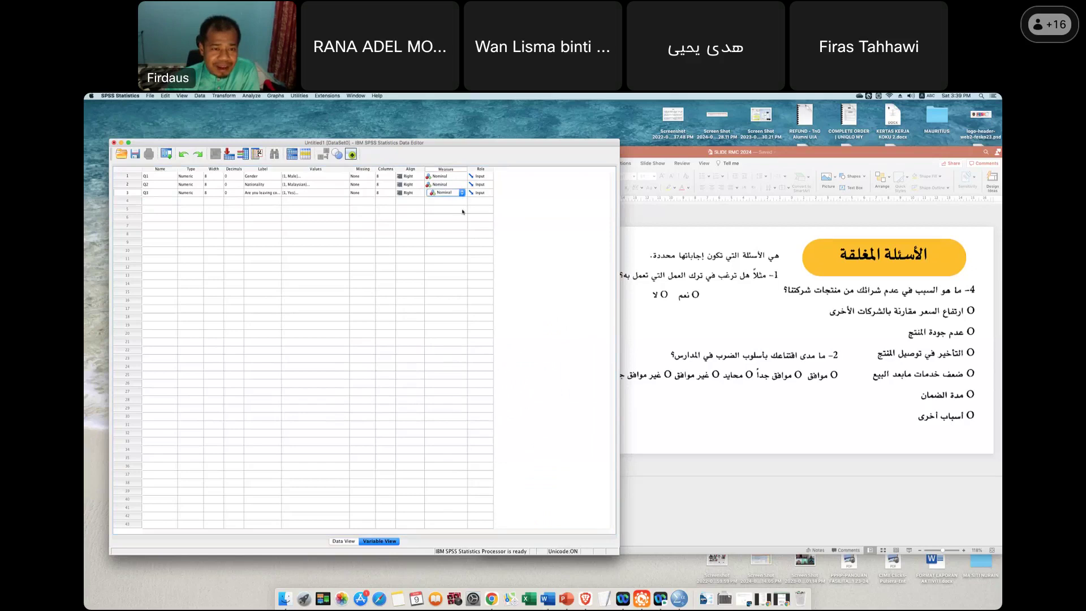
# Try to name the fourth variable Q3.
pyautogui.click(899, 384)
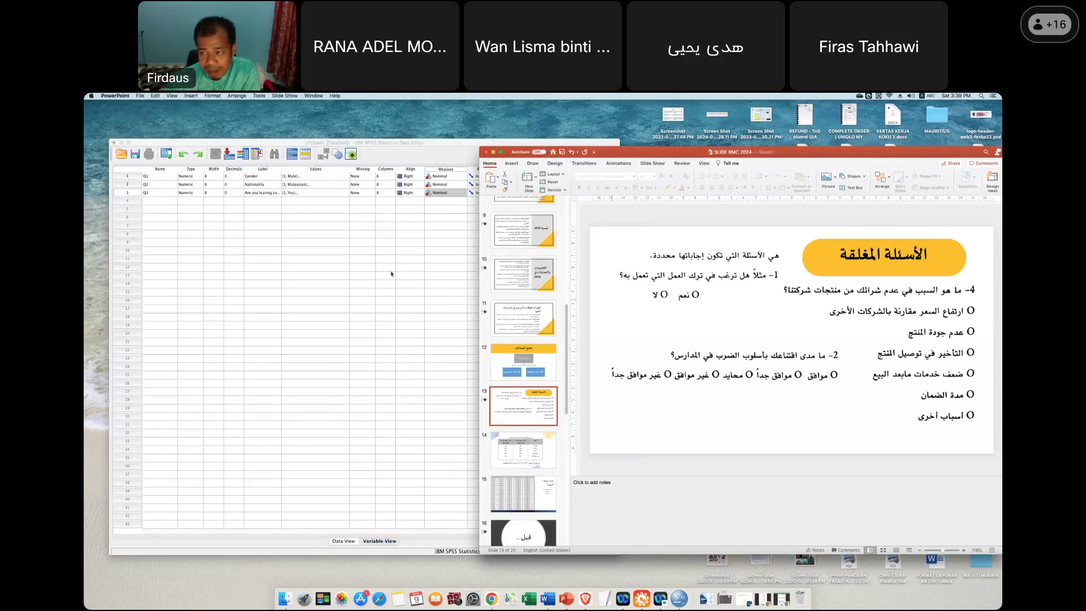
pyautogui.click(163, 202)
pyautogui.write('Q3')
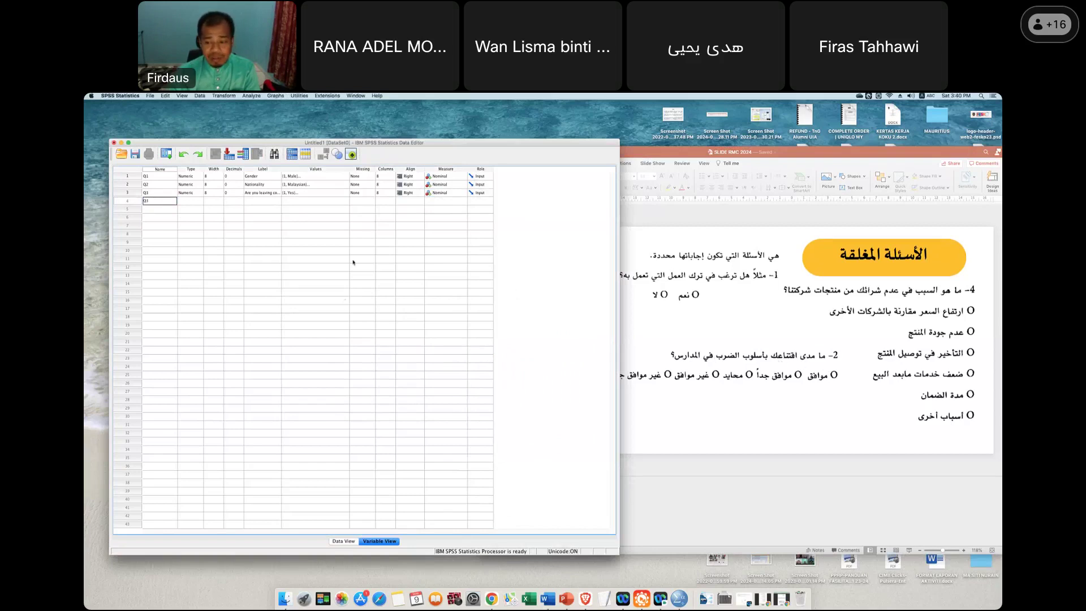
pyautogui.press('Return')
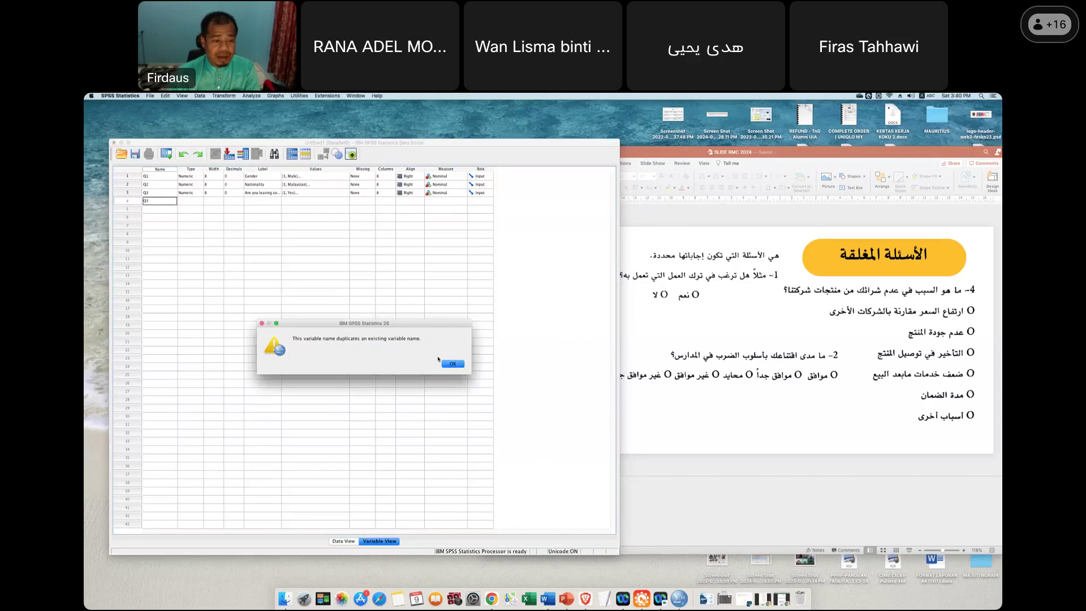
pyautogui.click(453, 364)
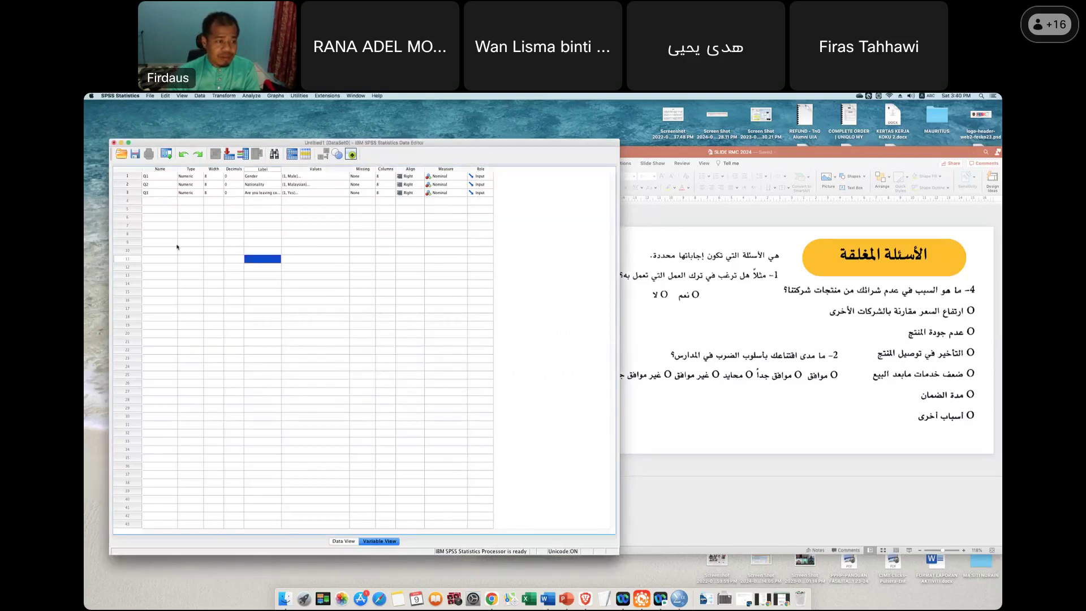
# Name the fourth variable Q4 and give it the label Q2.
pyautogui.click(163, 202)
pyautogui.write('Q')
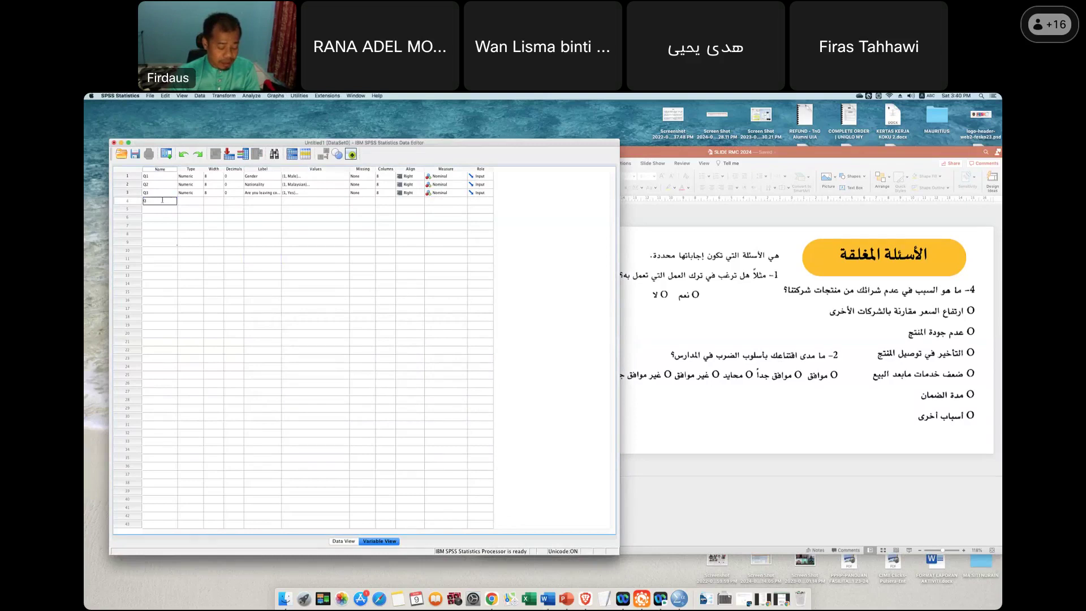
pyautogui.write('4')
pyautogui.press('Return')
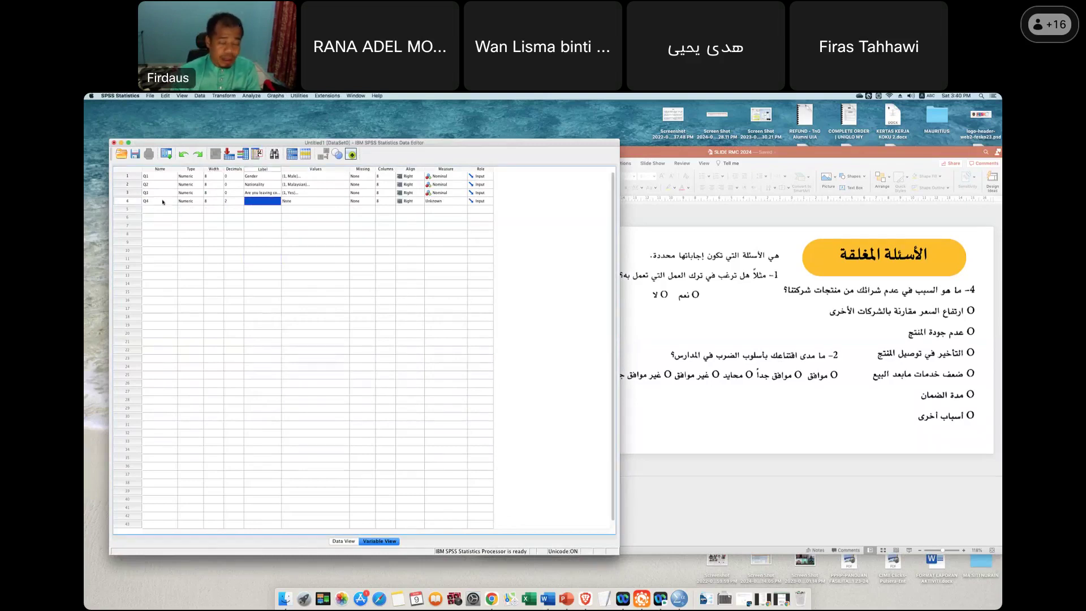
pyautogui.write('I')
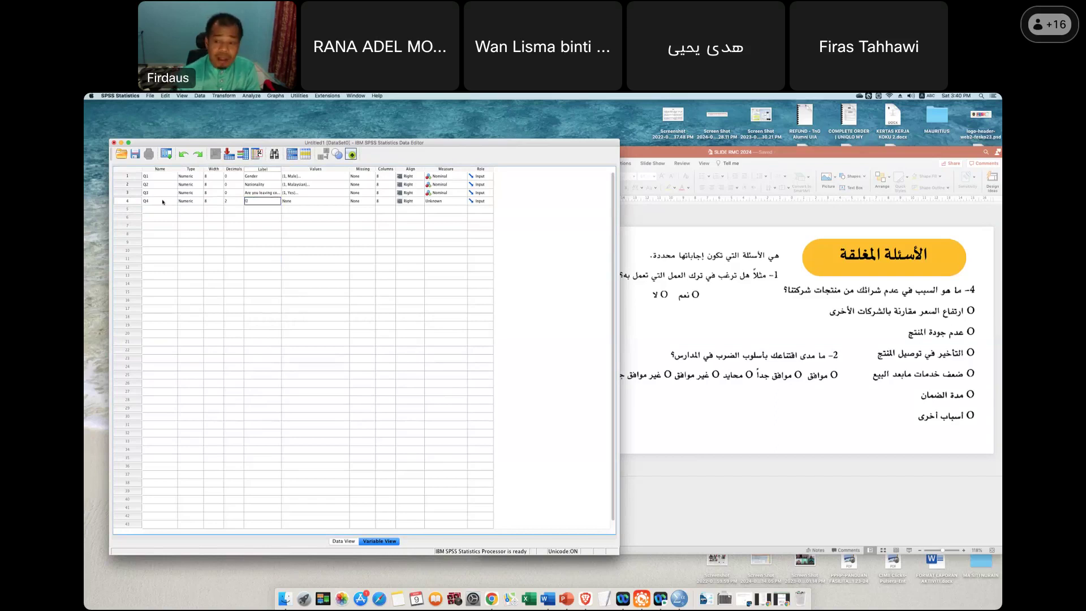
pyautogui.write('2')
pyautogui.press('Return')
# Start Q4's value labels with 1 = Strongly disagree, moving the Data Editor to uncover the slide's answer options.
pyautogui.press('Up')
pyautogui.press('Right')
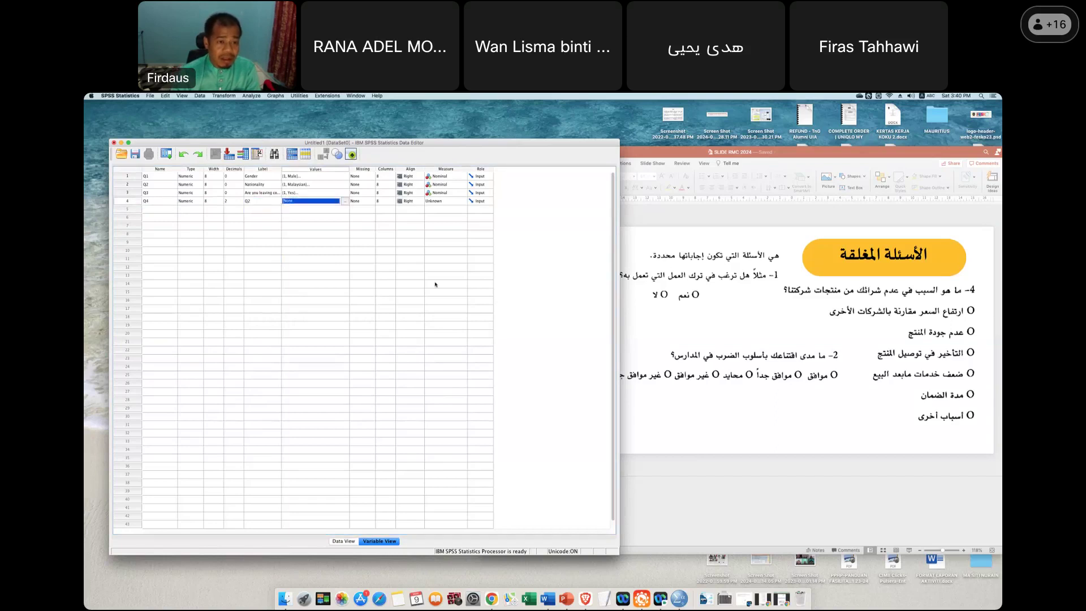
pyautogui.click(345, 201)
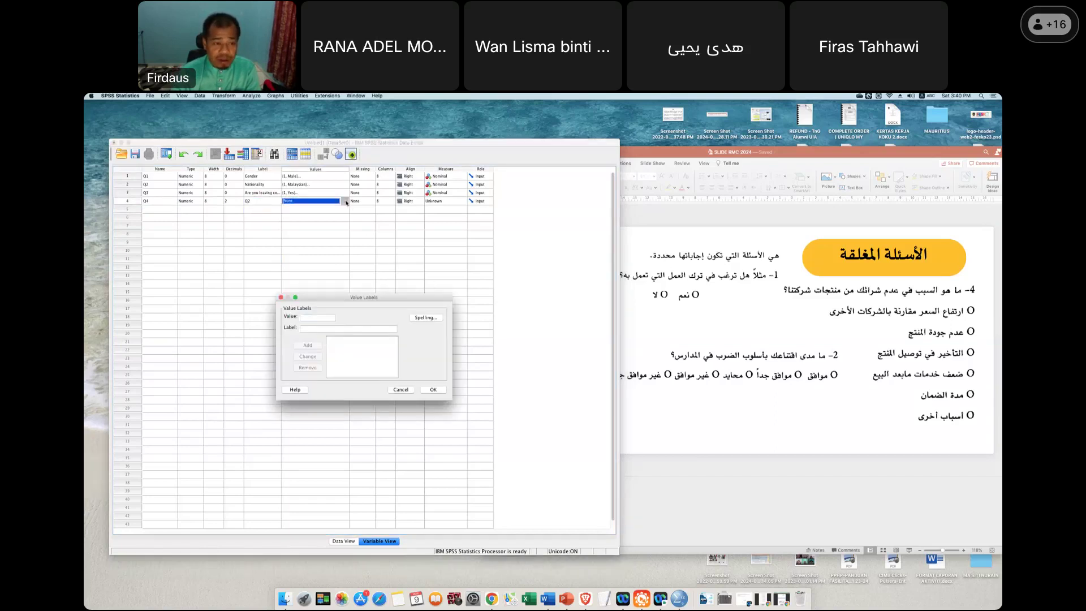
pyautogui.write('1')
pyautogui.click(307, 328)
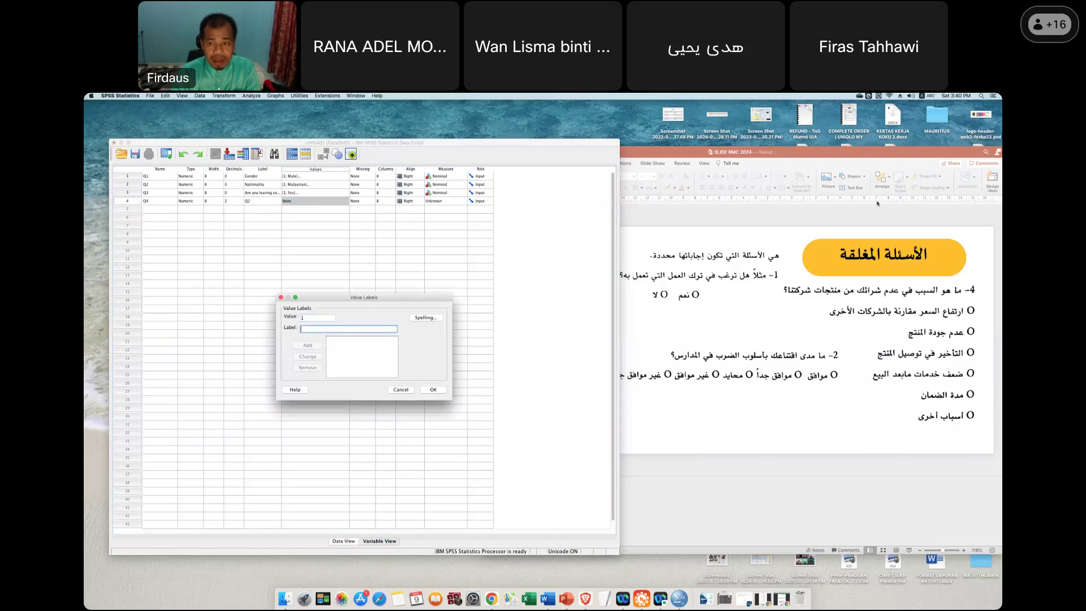
pyautogui.moveTo(531, 138)
pyautogui.mouseDown()
pyautogui.moveTo(506, 141)
pyautogui.moveTo(521, 145)
pyautogui.mouseUp()
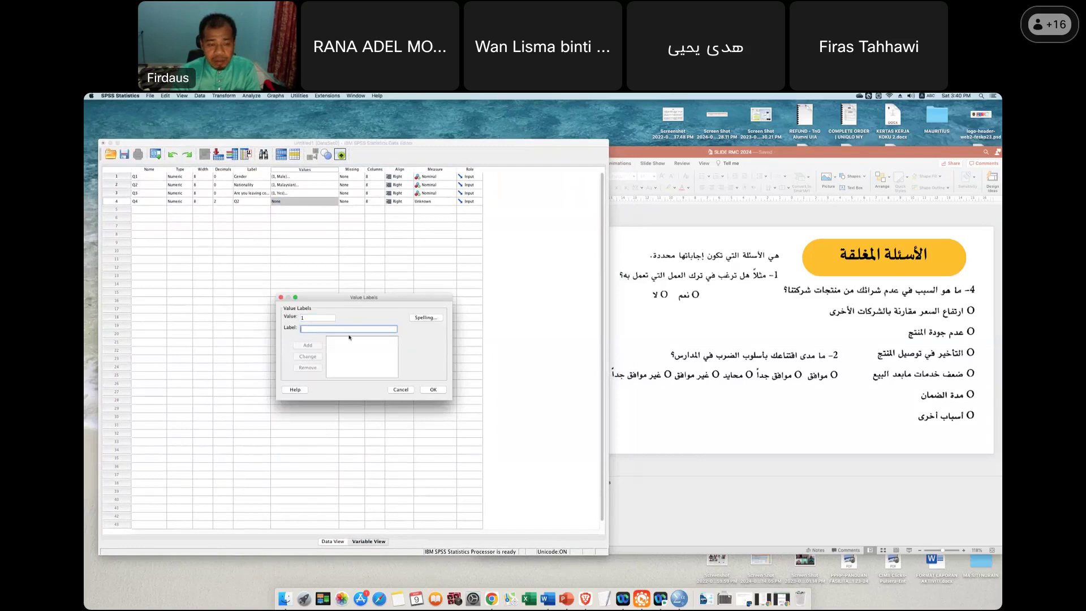
pyautogui.write('Strongly disagree')
pyautogui.click(315, 345)
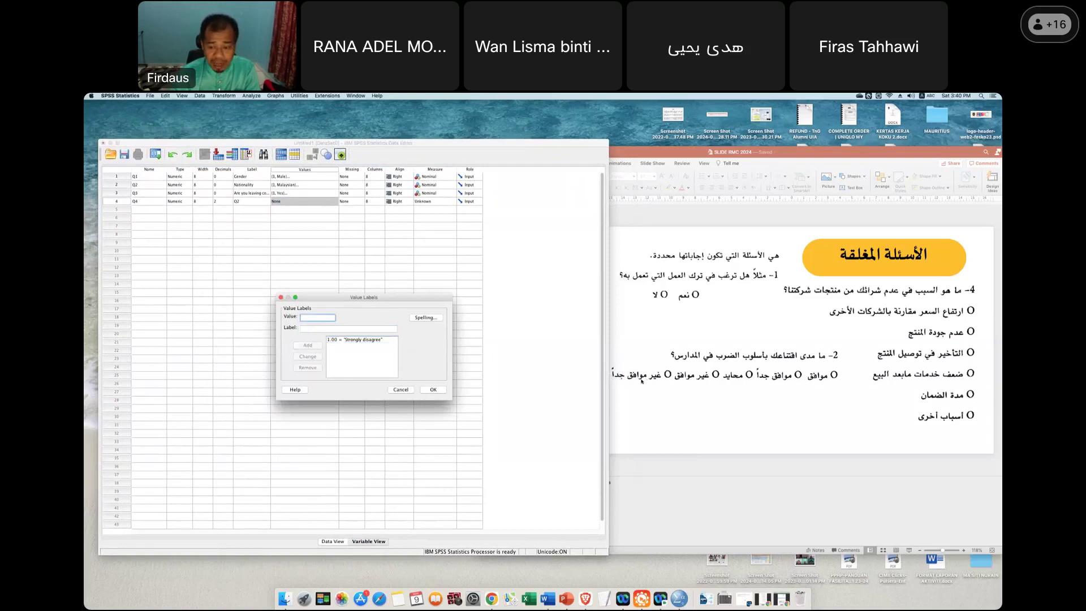
# Add 2 = Disagree and 3 = Nuetral to Q4's value labels.
pyautogui.click(311, 330)
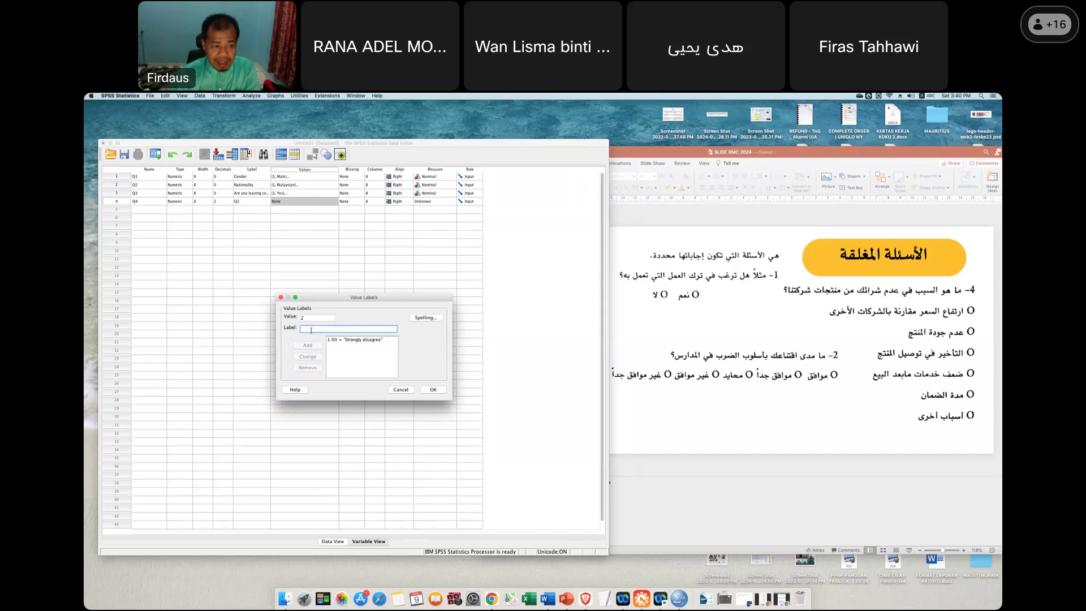
pyautogui.write('Dis')
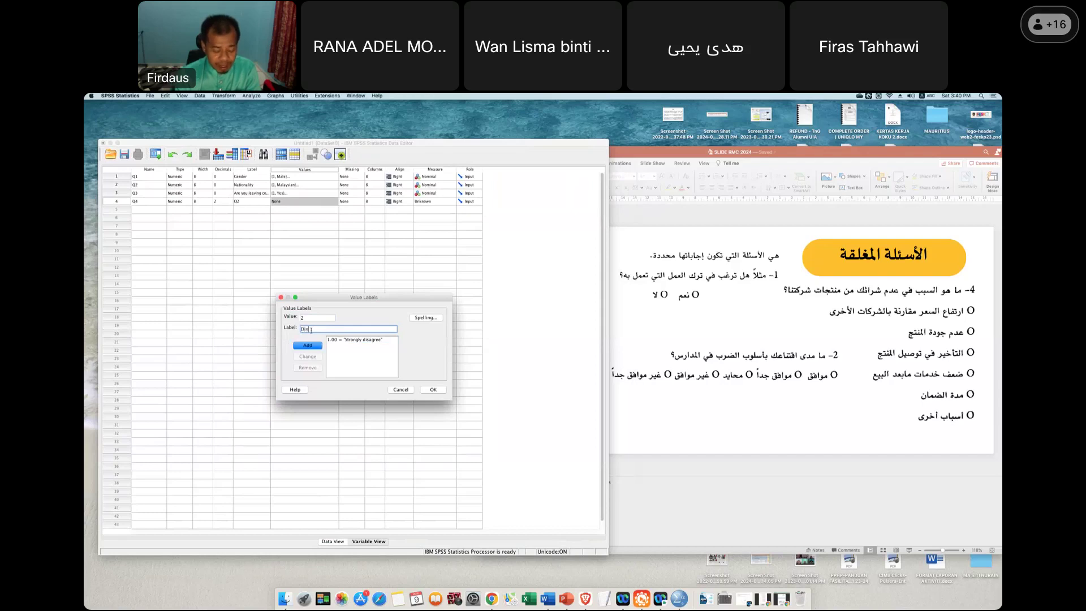
pyautogui.write('agree')
pyautogui.press('Return')
pyautogui.click(311, 329)
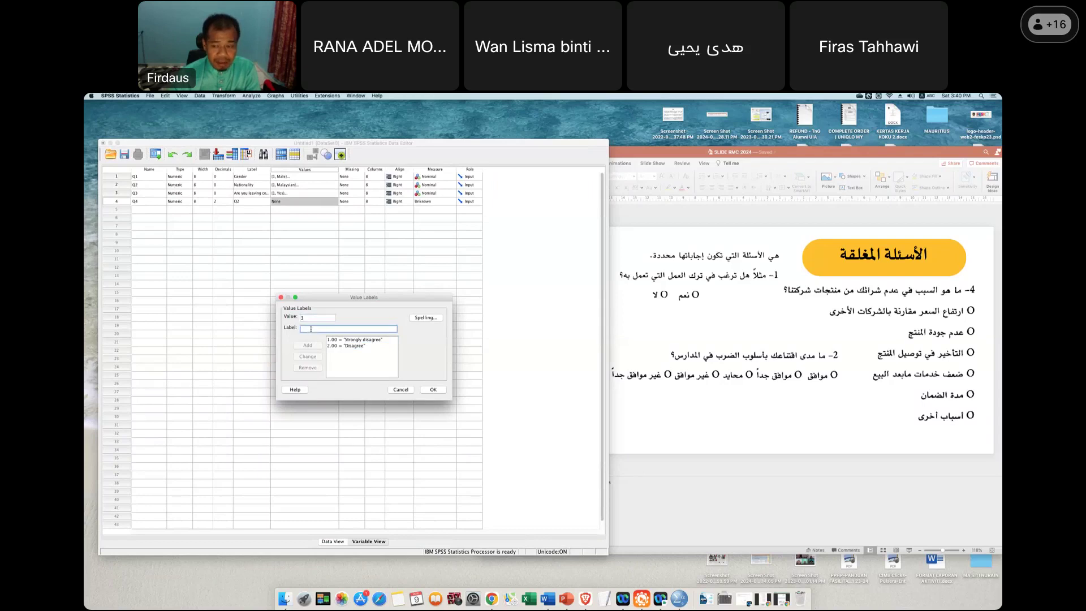
pyautogui.write('Nuetral')
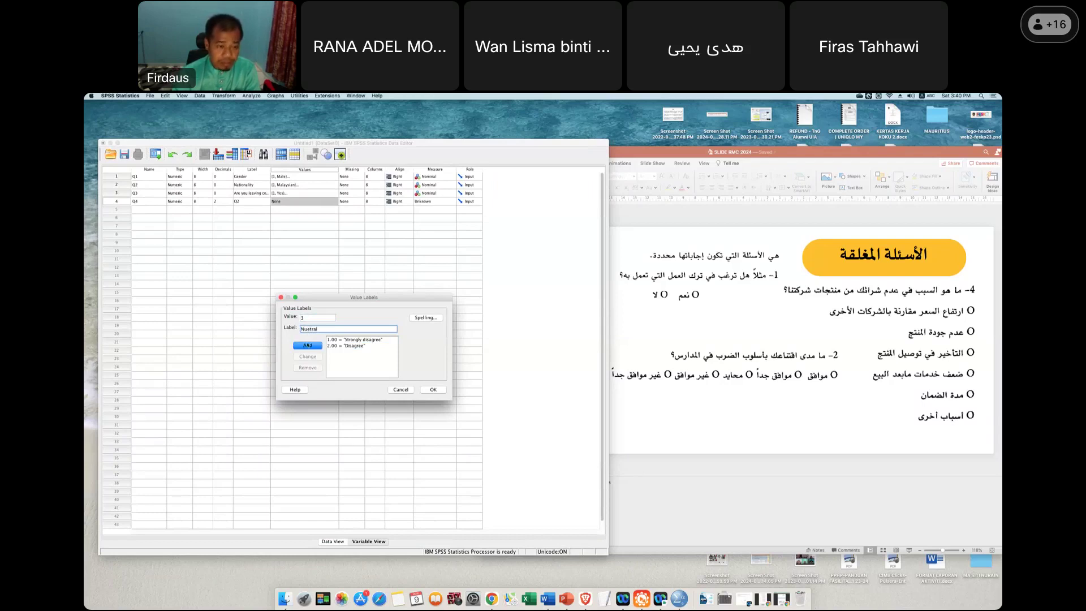
pyautogui.click(308, 345)
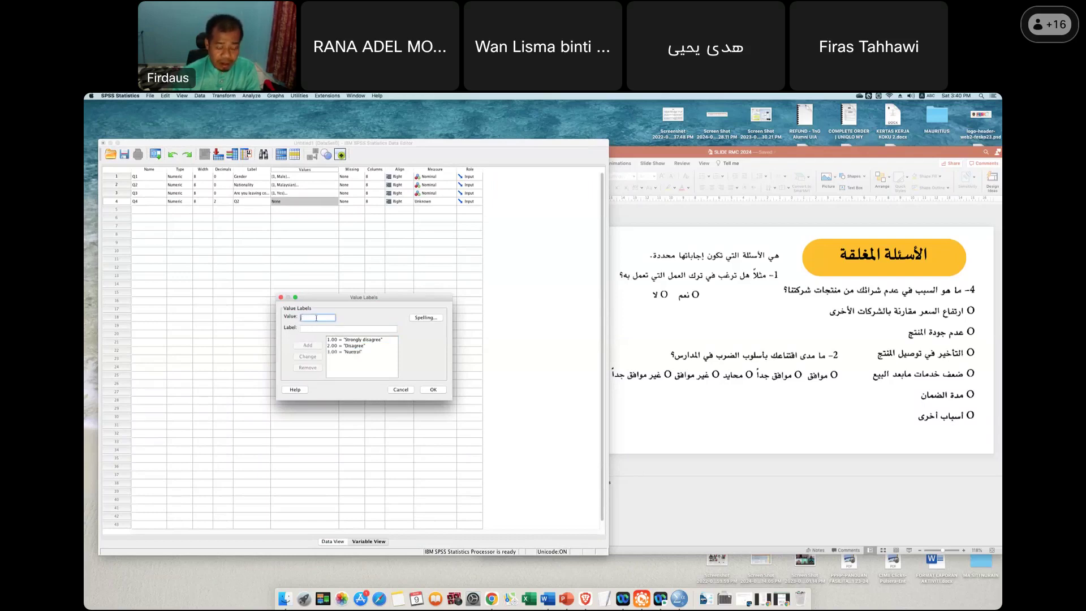
# Add 4 = Agree and 5 = Strongly agree to Q4's value labels and accept the completed set.
pyautogui.click(320, 329)
pyautogui.write('Agree')
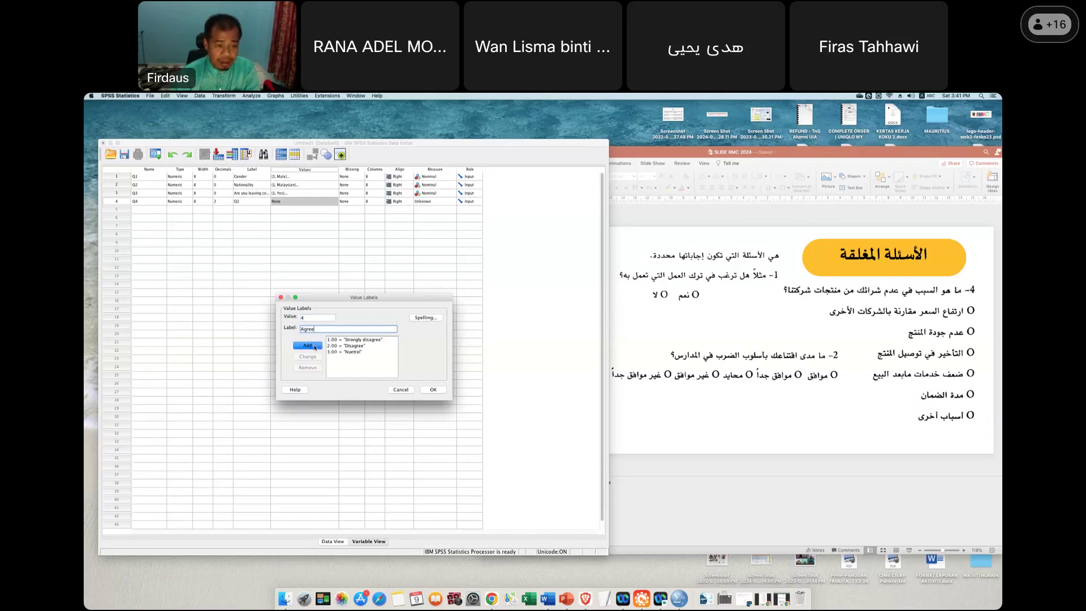
pyautogui.click(315, 346)
pyautogui.click(314, 329)
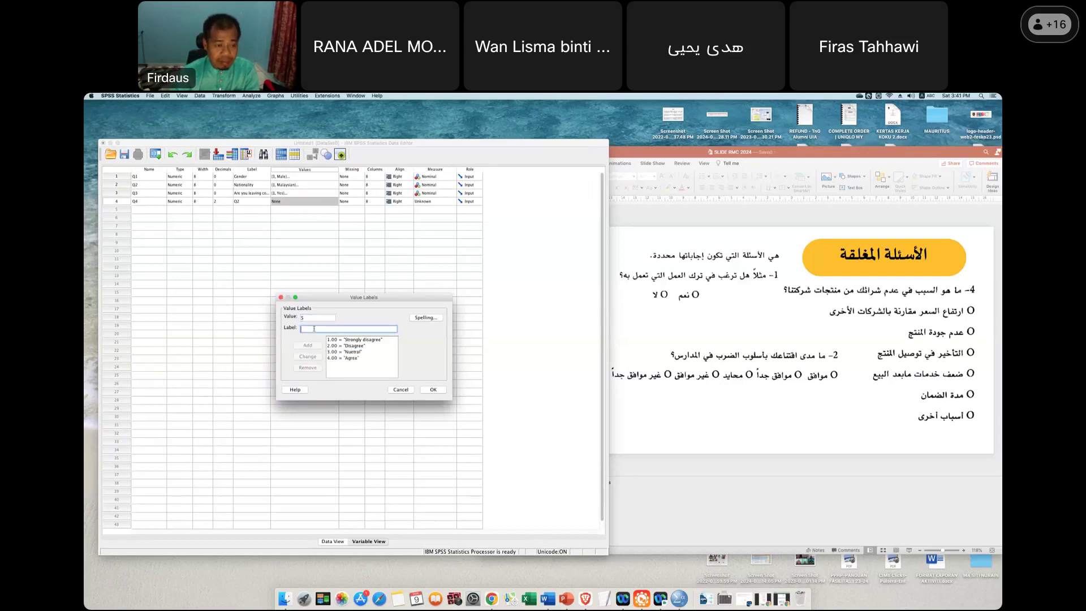
pyautogui.write('rongly agree')
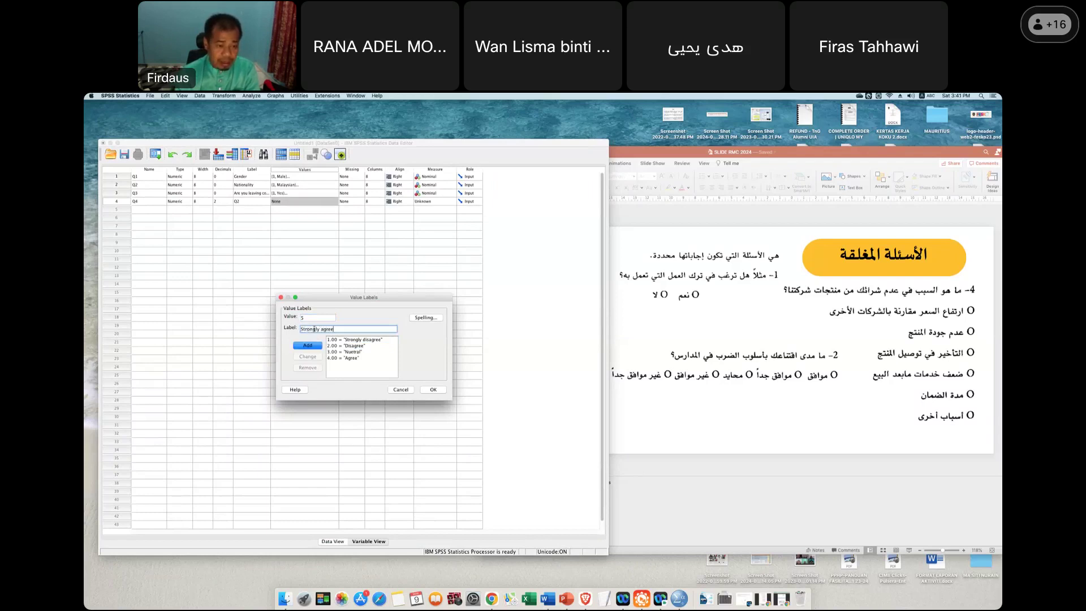
pyautogui.press('Return')
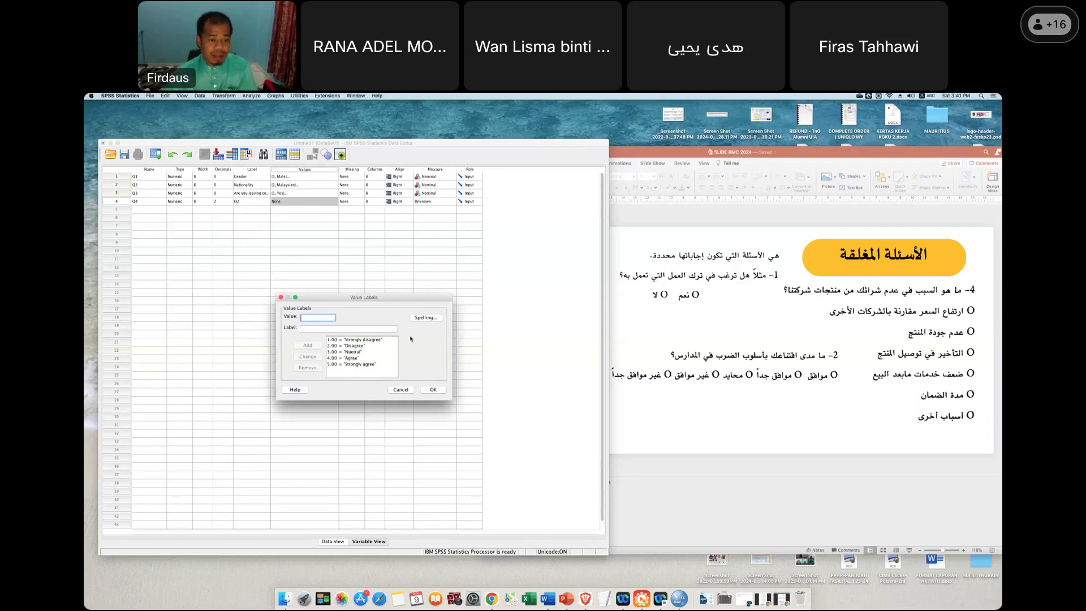
pyautogui.click(439, 391)
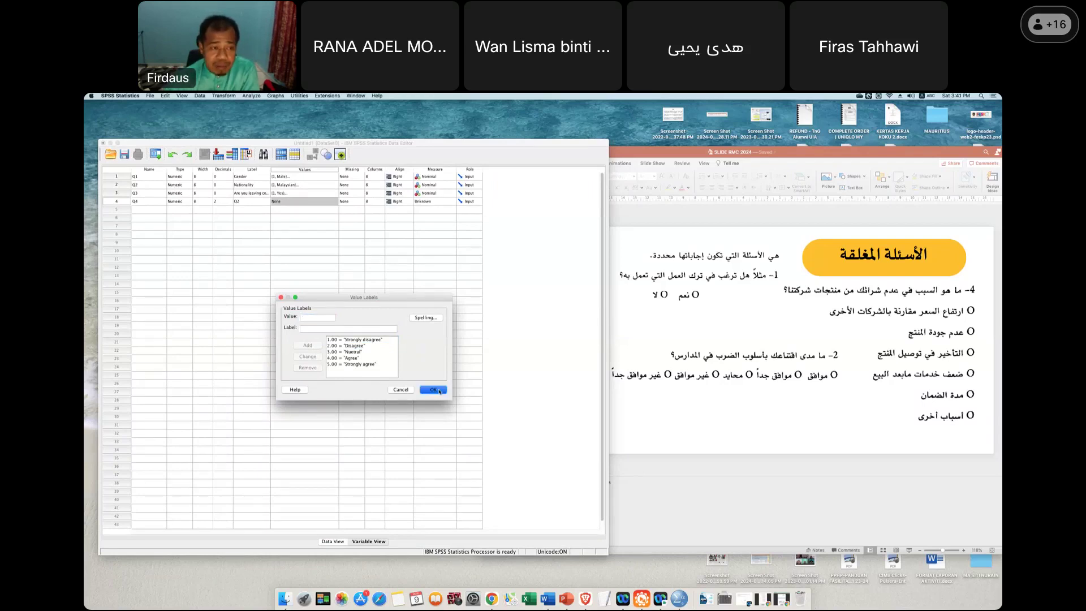
pyautogui.click(439, 391)
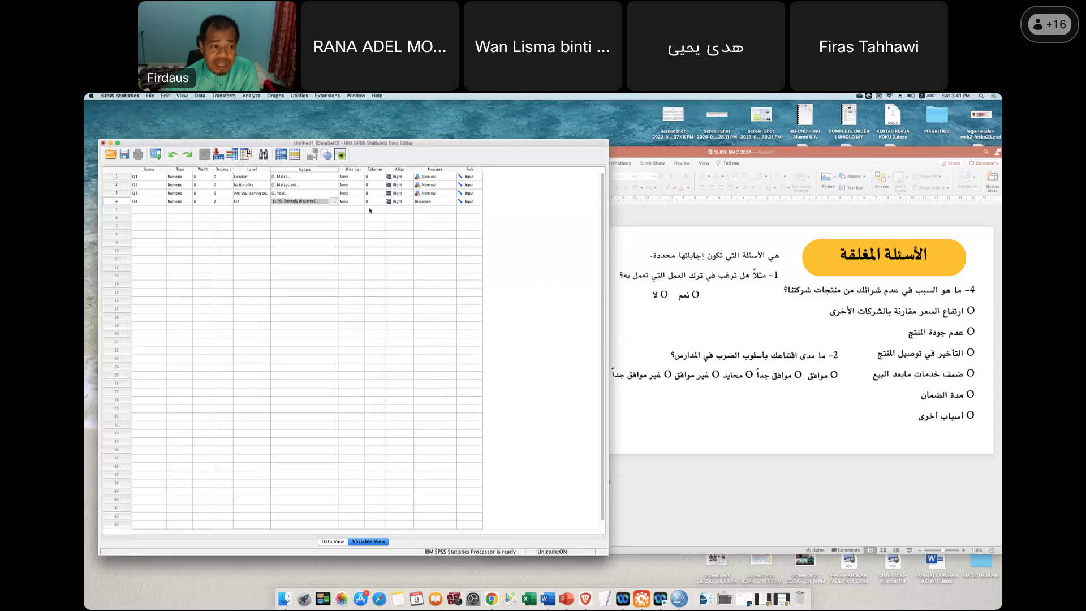
# Set Q4's decimals to 0 and its measurement level to Scale.
pyautogui.click(218, 202)
pyautogui.click(230, 210)
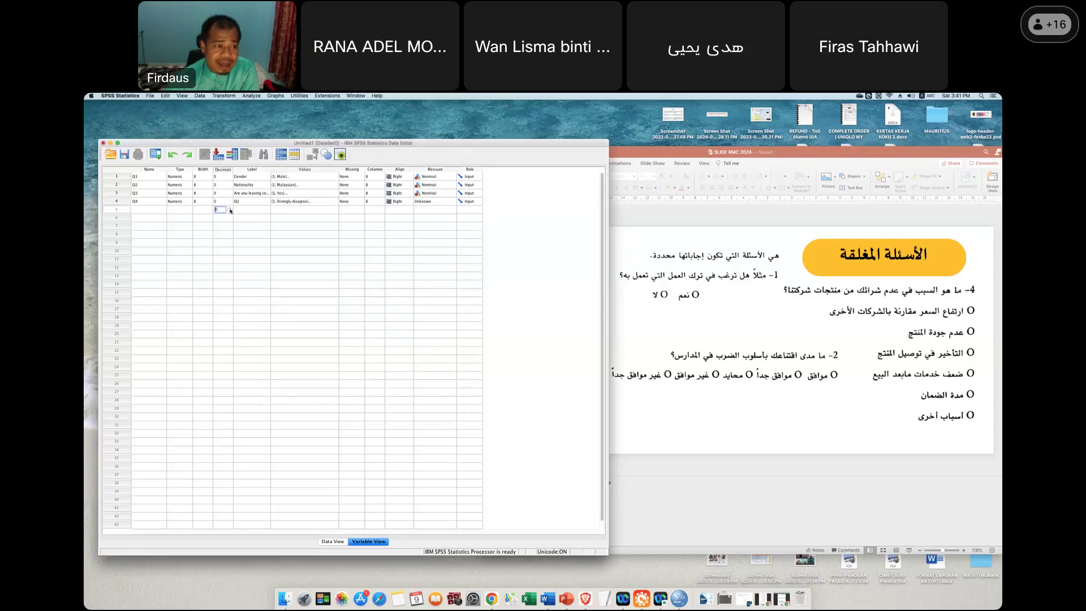
pyautogui.click(253, 203)
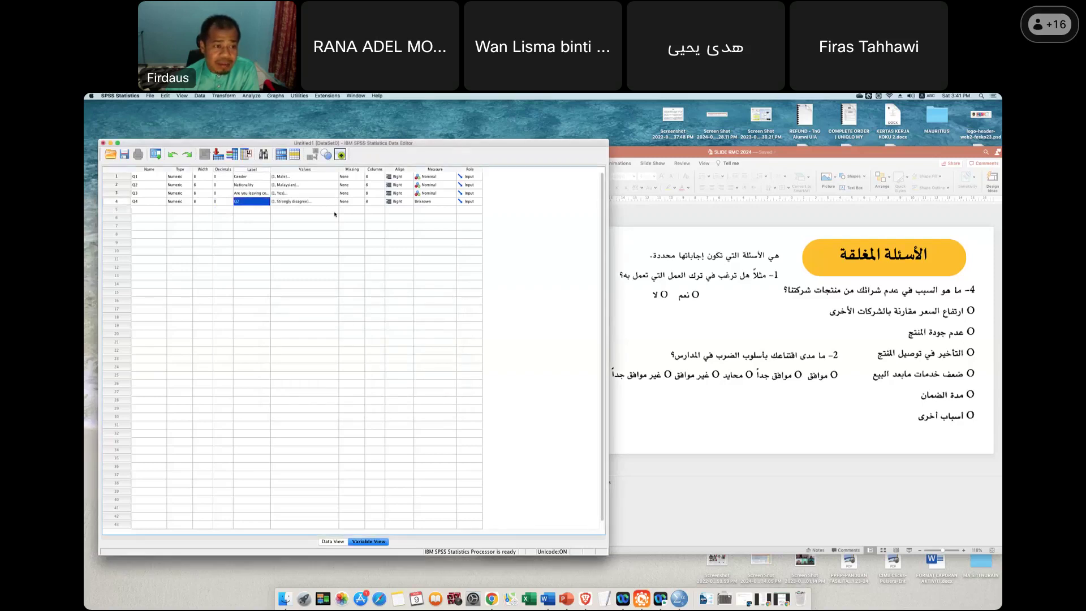
pyautogui.click(432, 202)
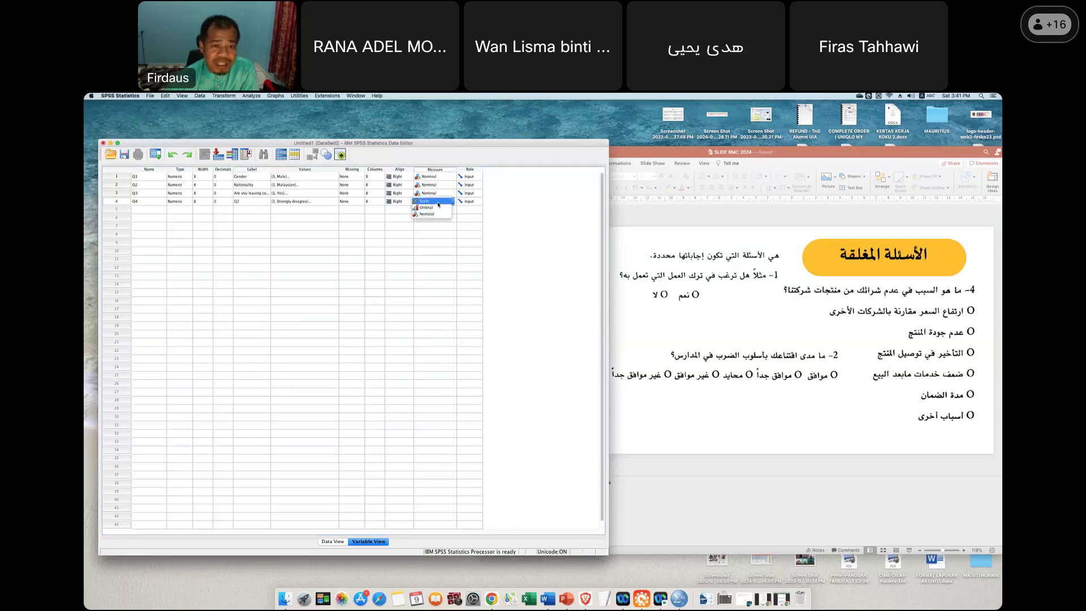
pyautogui.click(438, 201)
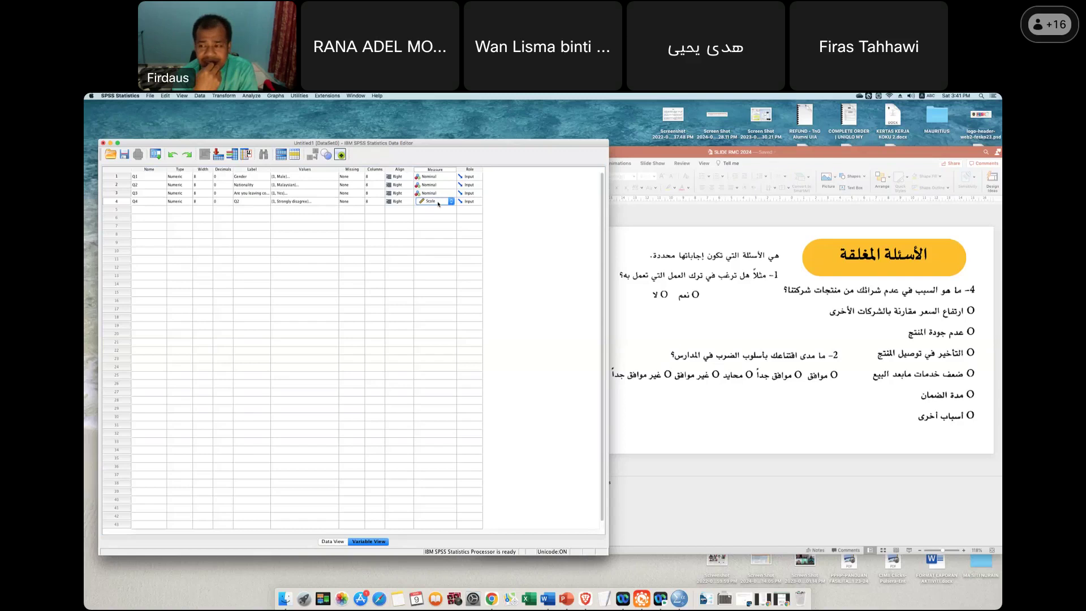
# Try to add a third answer option, 3 = Others, to Q3's value labels.
pyautogui.click(332, 194)
pyautogui.click(333, 195)
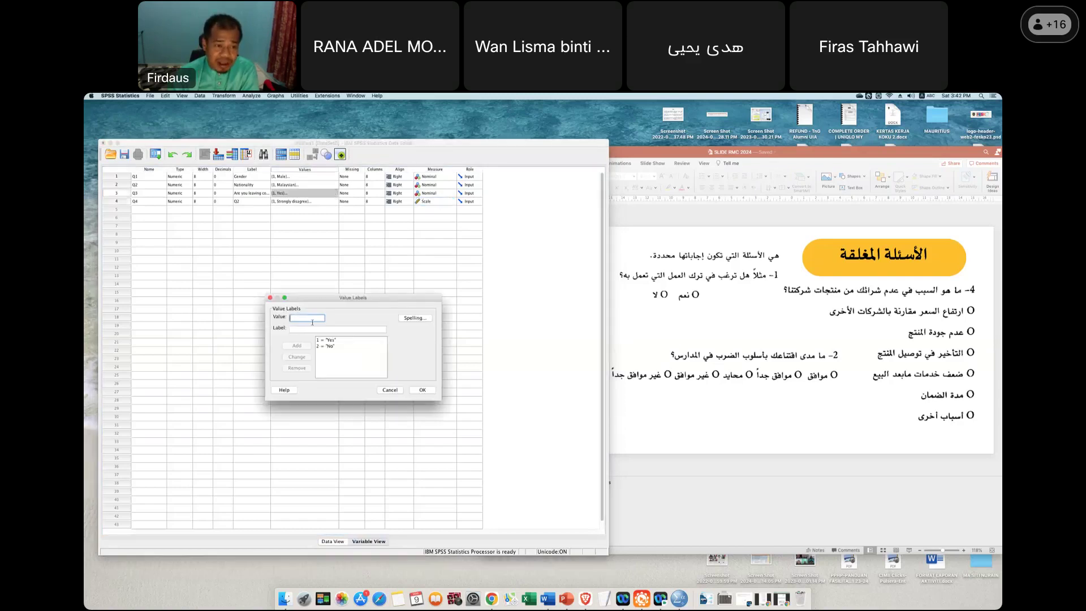
pyautogui.write('3')
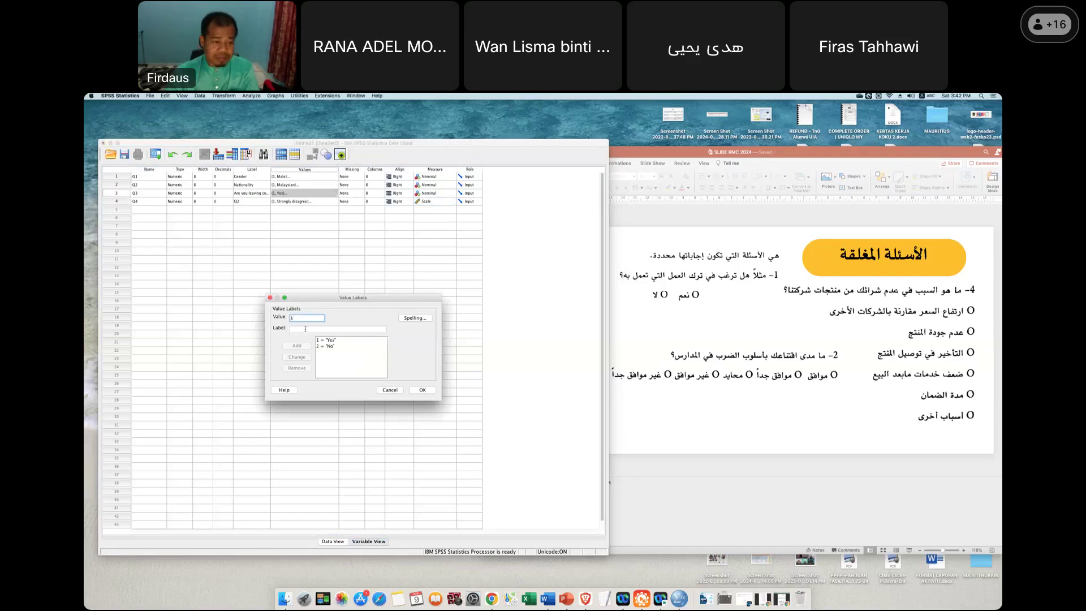
pyautogui.moveTo(315, 300); pyautogui.dragTo(359, 237)
pyautogui.click(344, 267)
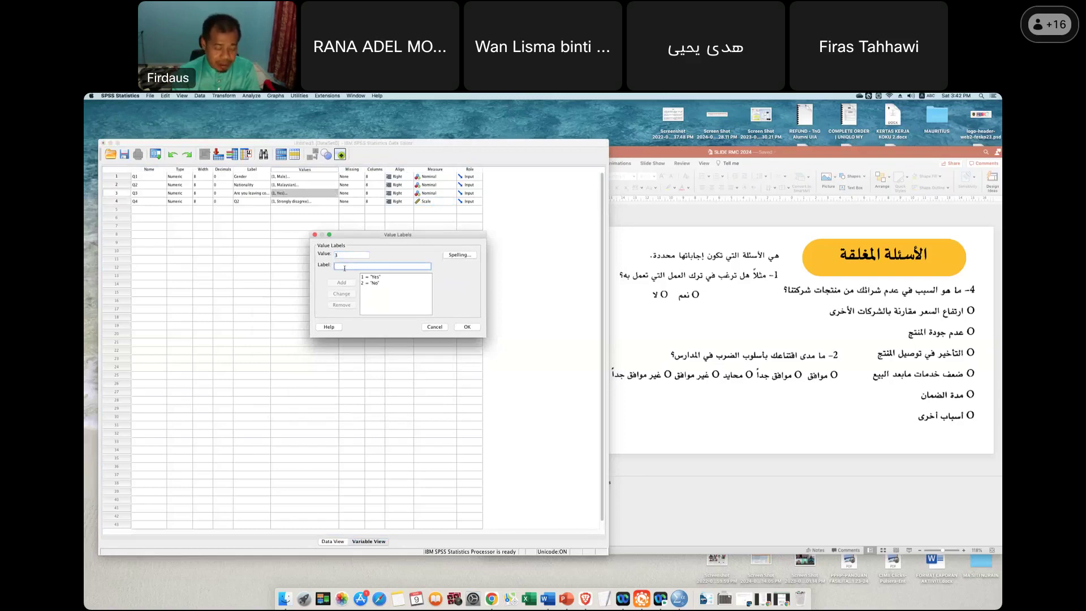
pyautogui.write('O')
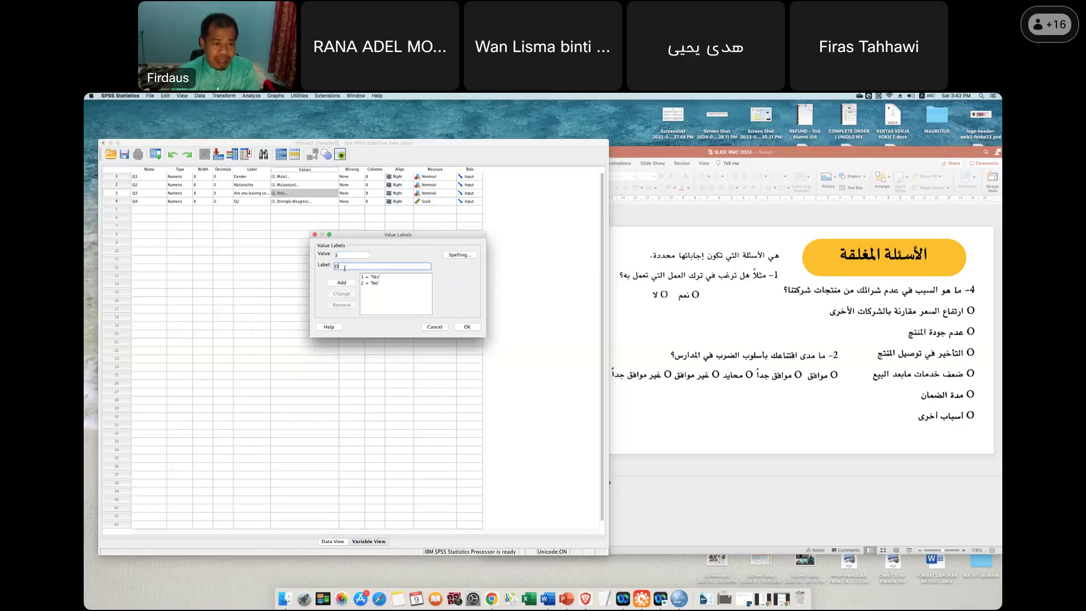
pyautogui.write('thers')
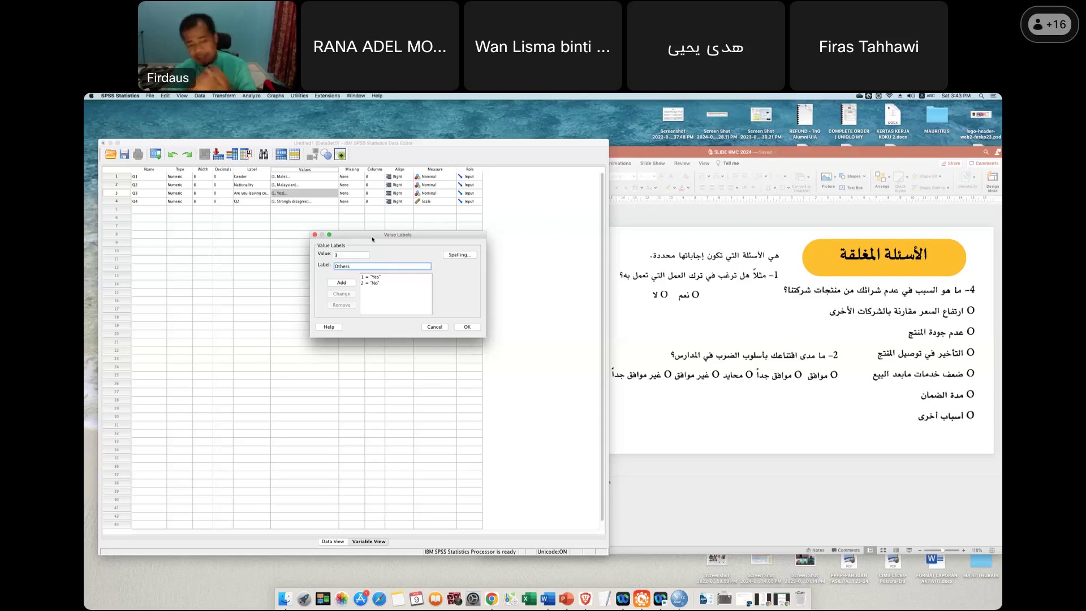
pyautogui.click(433, 327)
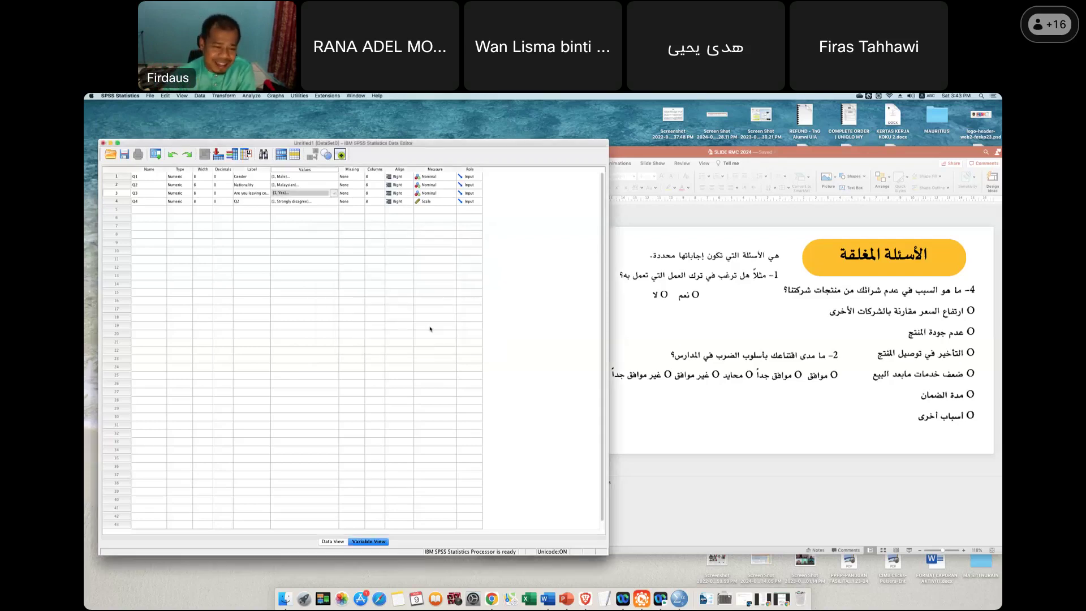
# Examine the variables' names against their labels, moving the Data Editor and slightly narrowing the Name column.
pyautogui.click(310, 210)
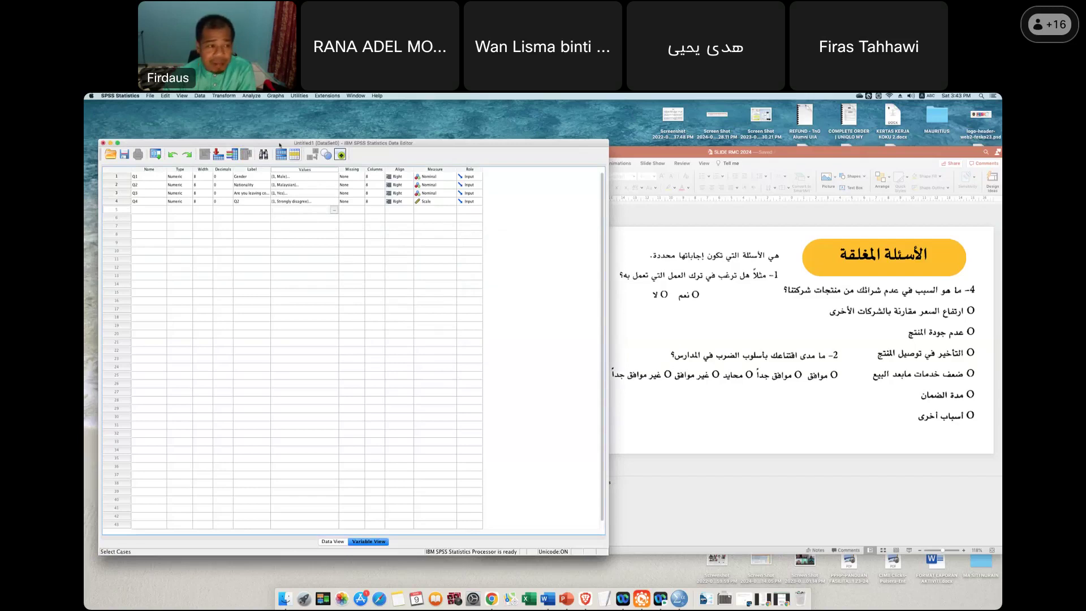
pyautogui.moveTo(278, 144); pyautogui.dragTo(328, 168)
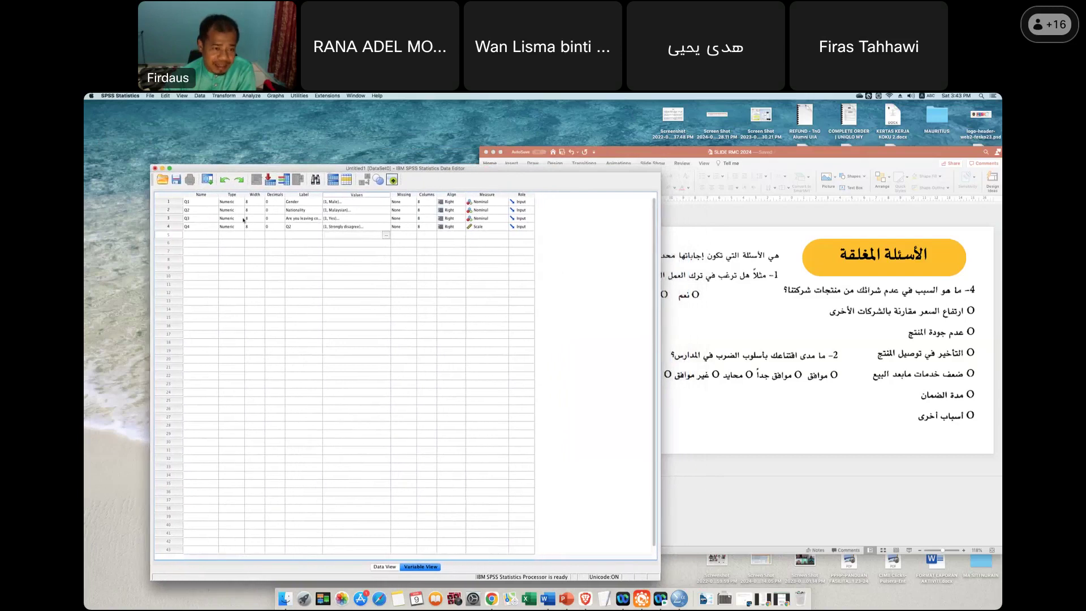
pyautogui.click(301, 211)
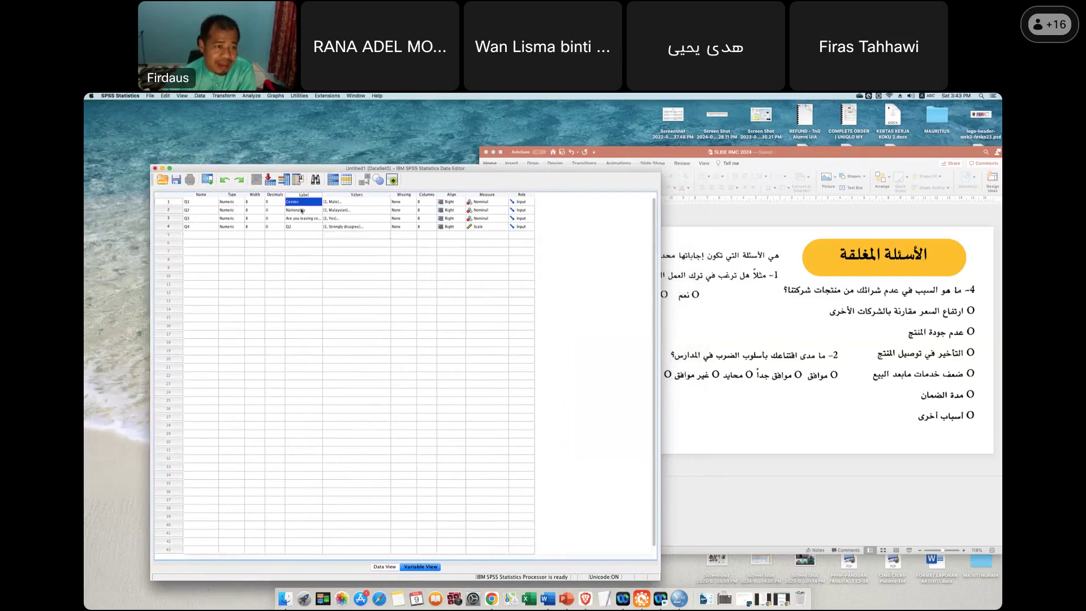
pyautogui.click(300, 195)
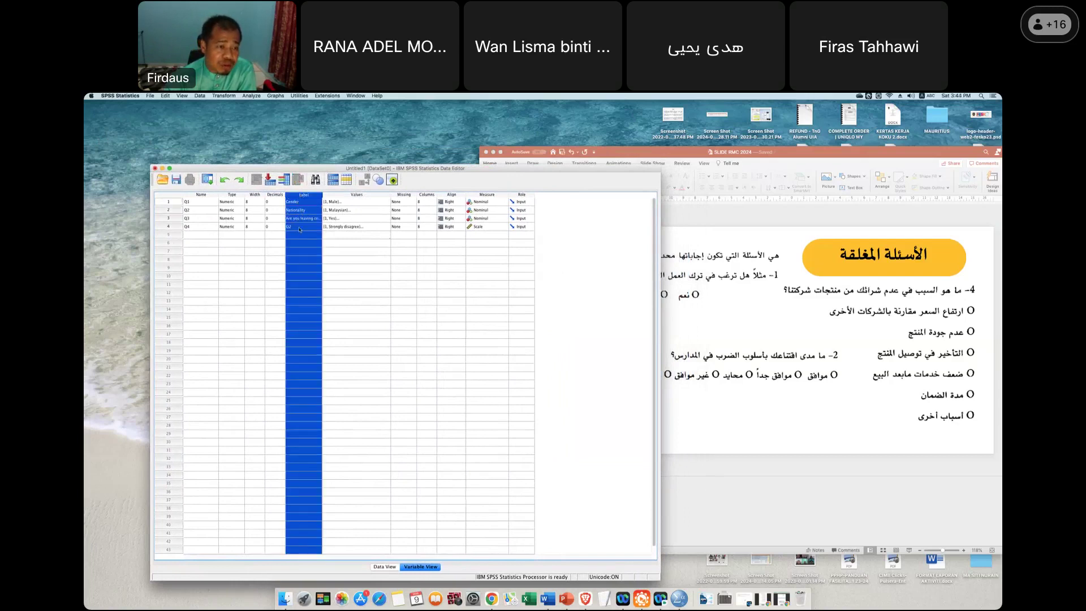
pyautogui.click(196, 195)
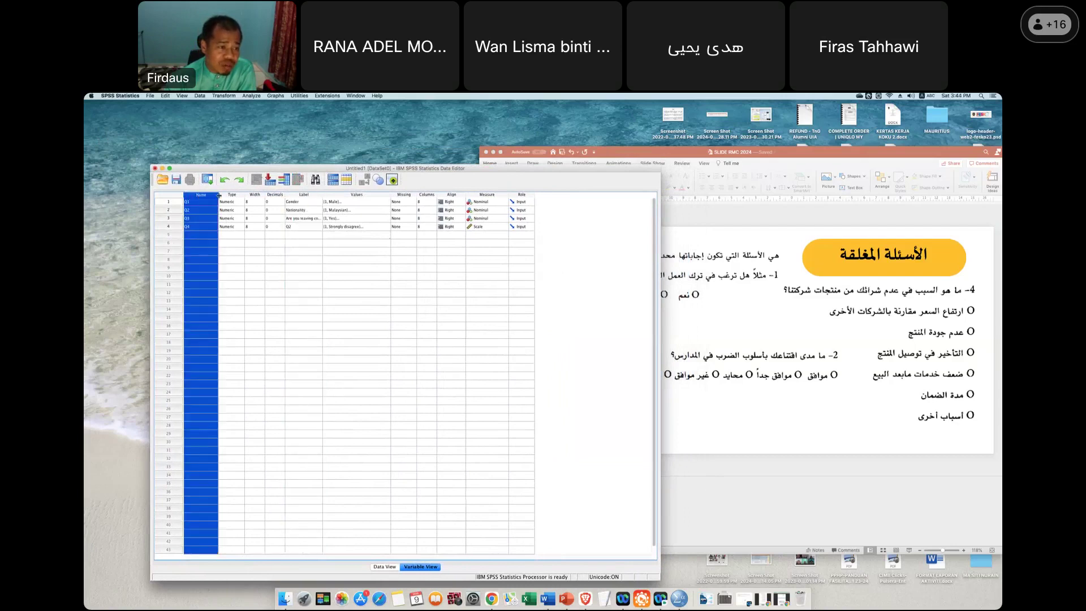
pyautogui.moveTo(218, 195); pyautogui.dragTo(212, 195)
pyautogui.click(202, 210)
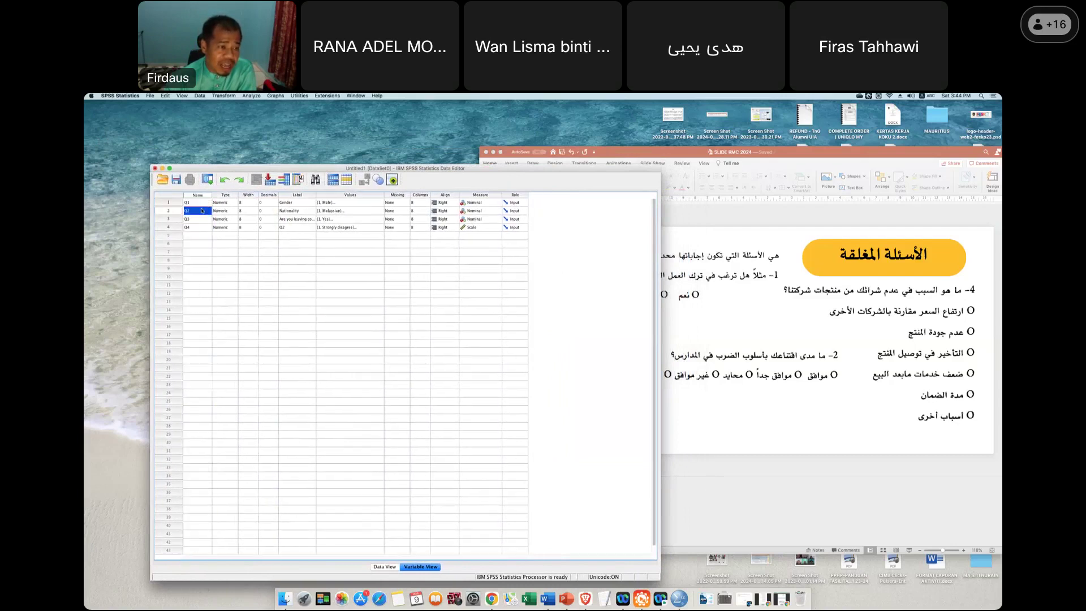
pyautogui.click(199, 219)
pyautogui.click(199, 234)
pyautogui.click(197, 227)
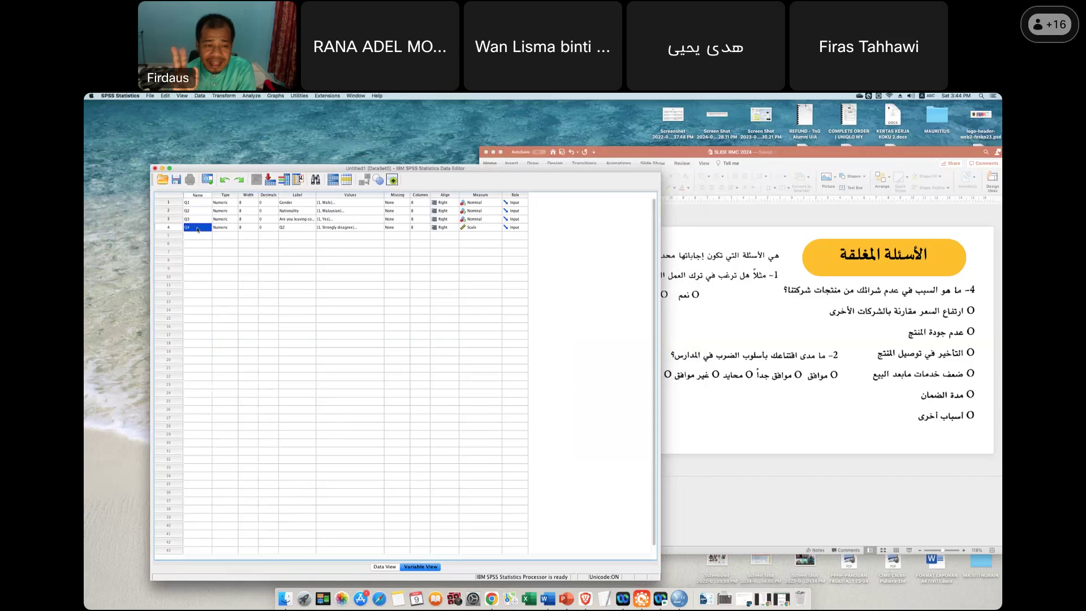
pyautogui.click(304, 195)
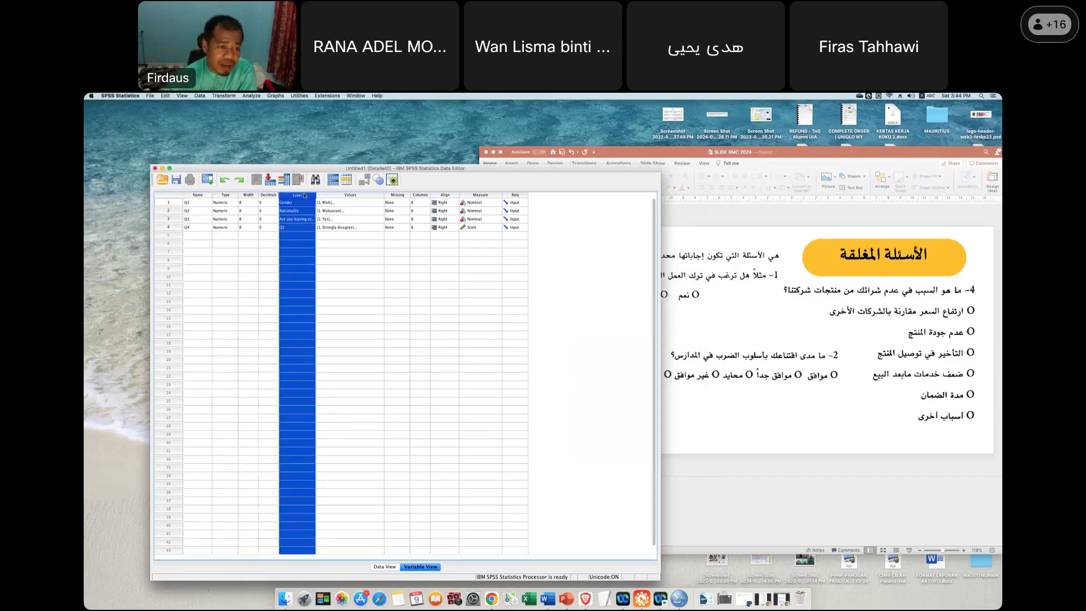
# Replace Q4's label with the question text "Do you agree to...".
pyautogui.click(298, 226)
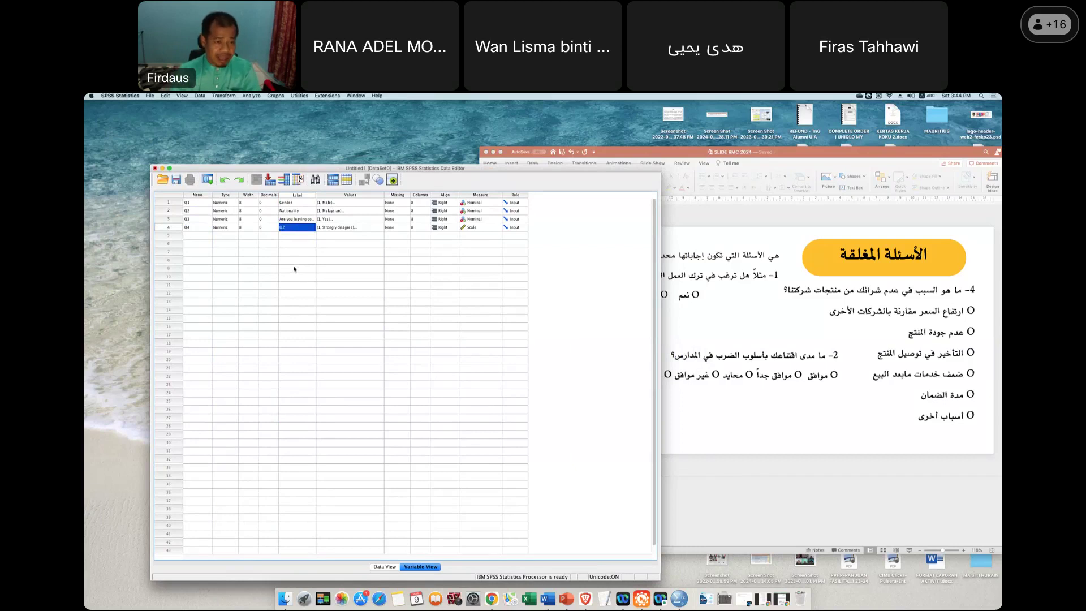
pyautogui.write('A')
pyautogui.press('BackSpace')
pyautogui.press('BackSpace')
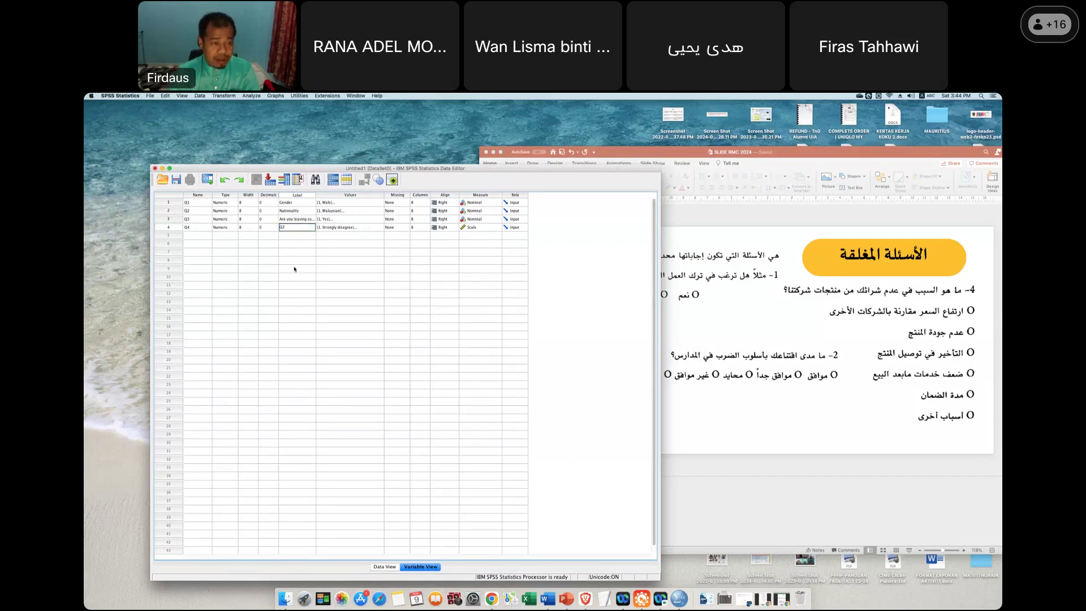
pyautogui.press('Return')
pyautogui.press('Up')
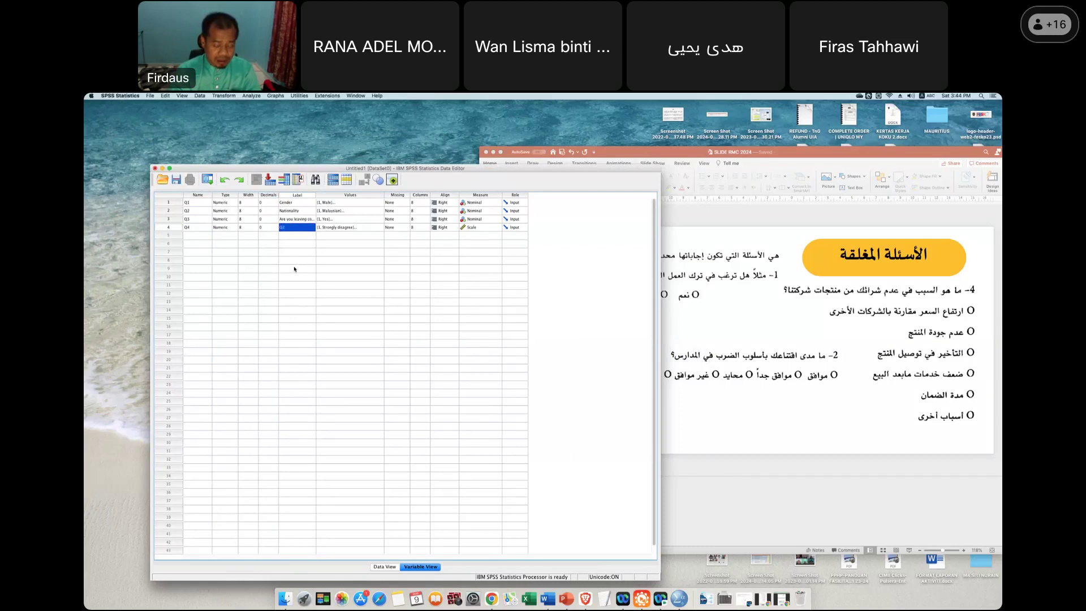
pyautogui.write('Do you agree to')
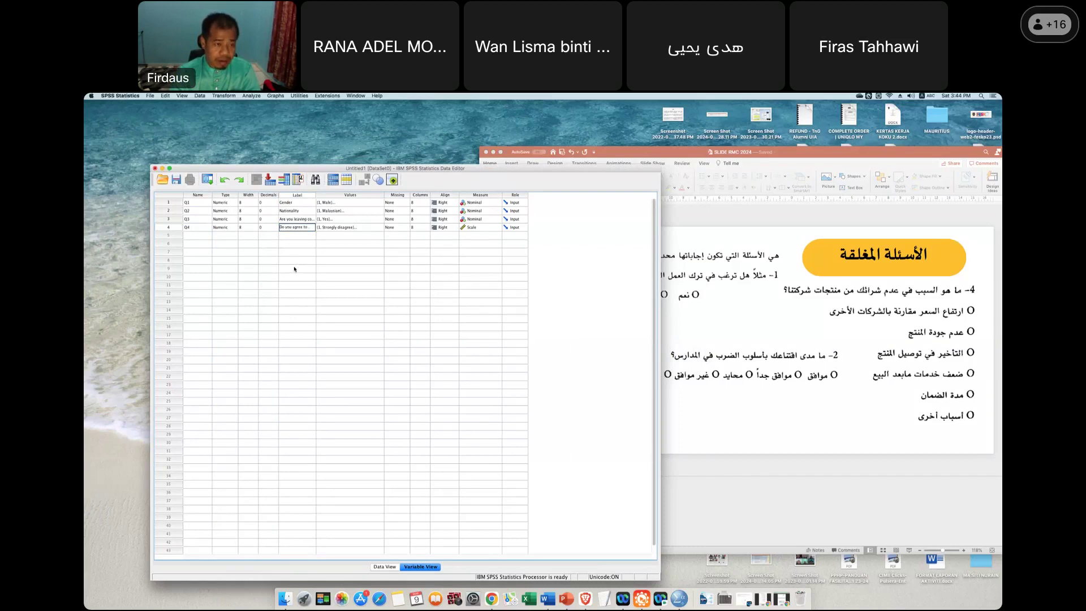
pyautogui.press('Return')
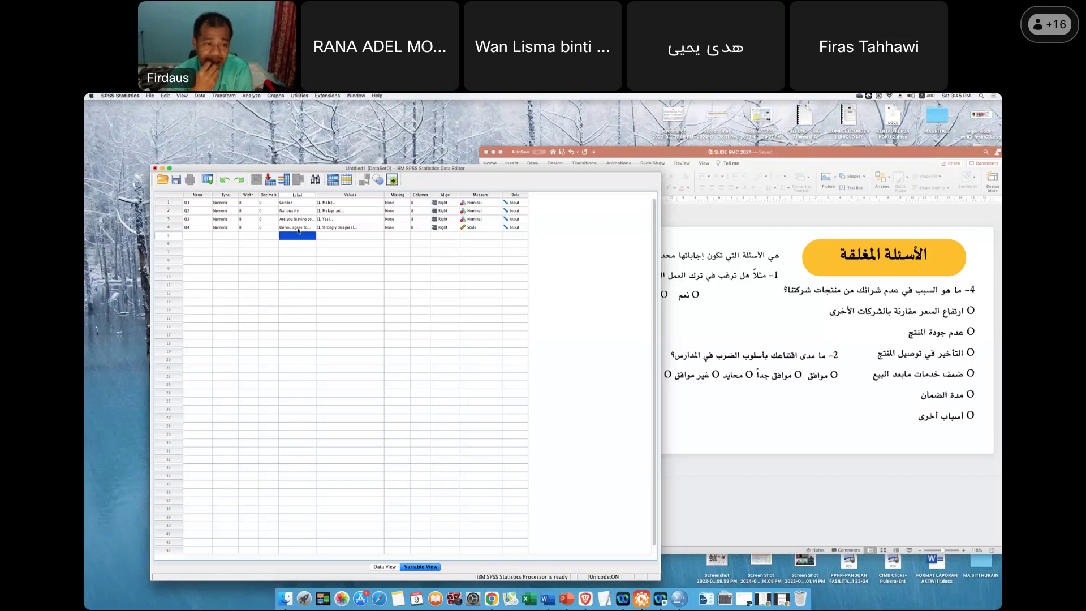
# Widen the Label column so that the full question texts fit.
pyautogui.press('Up')
pyautogui.press('Up')
pyautogui.press('Up')
pyautogui.press('Up')
pyautogui.click(299, 210)
pyautogui.moveTo(316, 195); pyautogui.dragTo(334, 196)
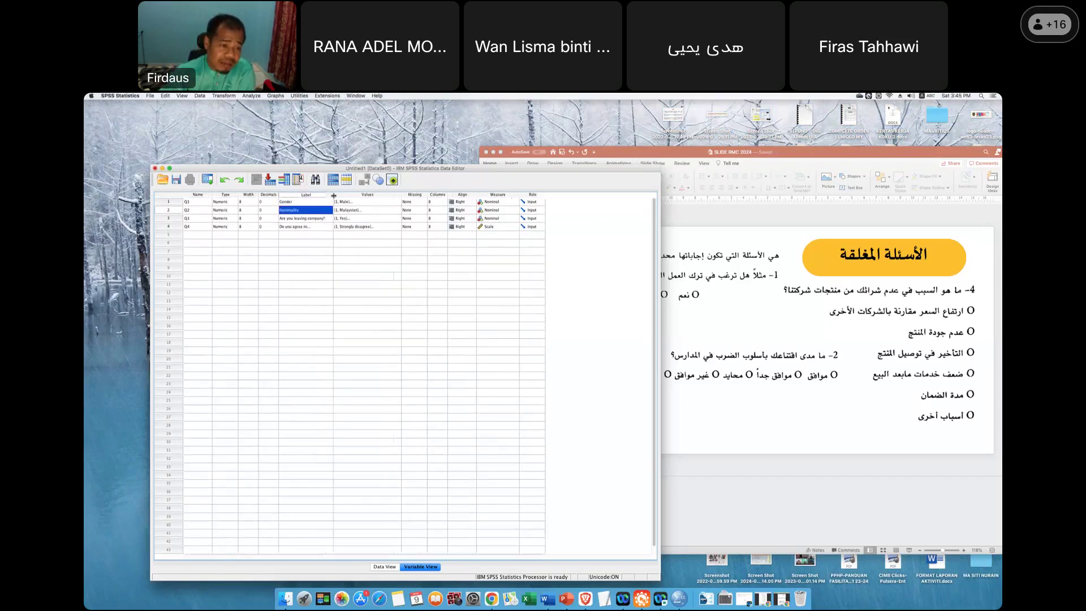
# Examine the labels of all four variables and the names of the first two, repositioning the Data Editor window.
pyautogui.press('Down')
pyautogui.press('Down')
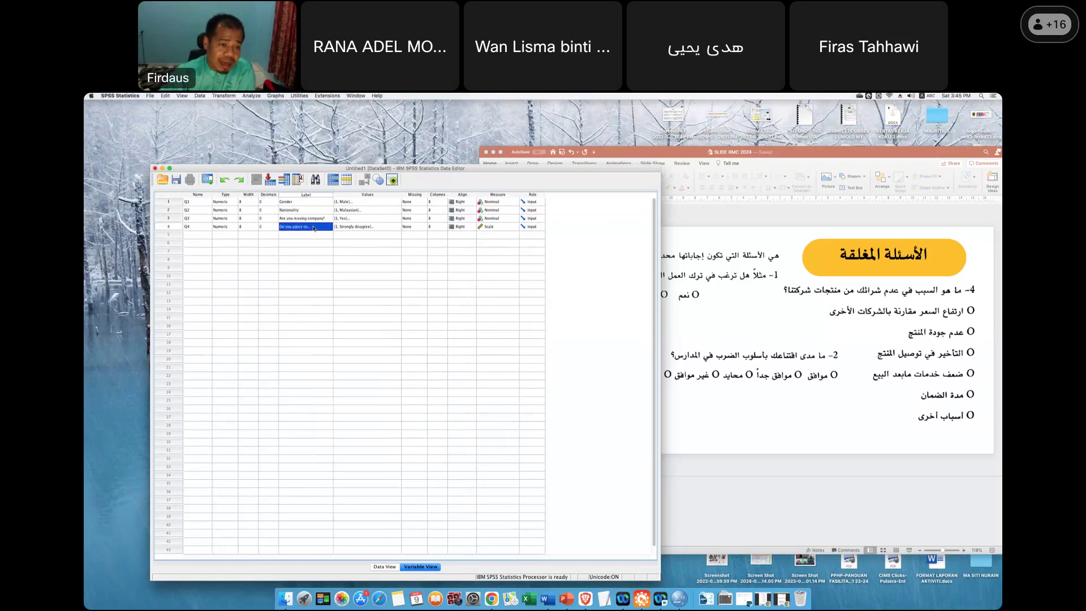
pyautogui.press('Up')
pyautogui.press('Up')
pyautogui.press('Up')
pyautogui.press('Down')
pyautogui.press('Down')
pyautogui.press('Down')
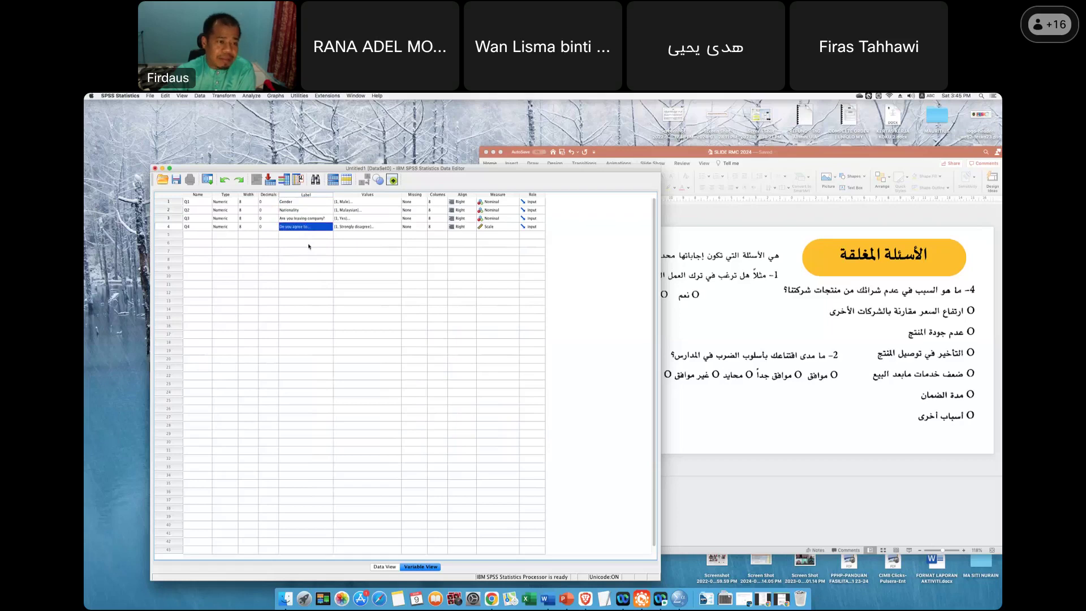
pyautogui.click(302, 208)
pyautogui.click(301, 203)
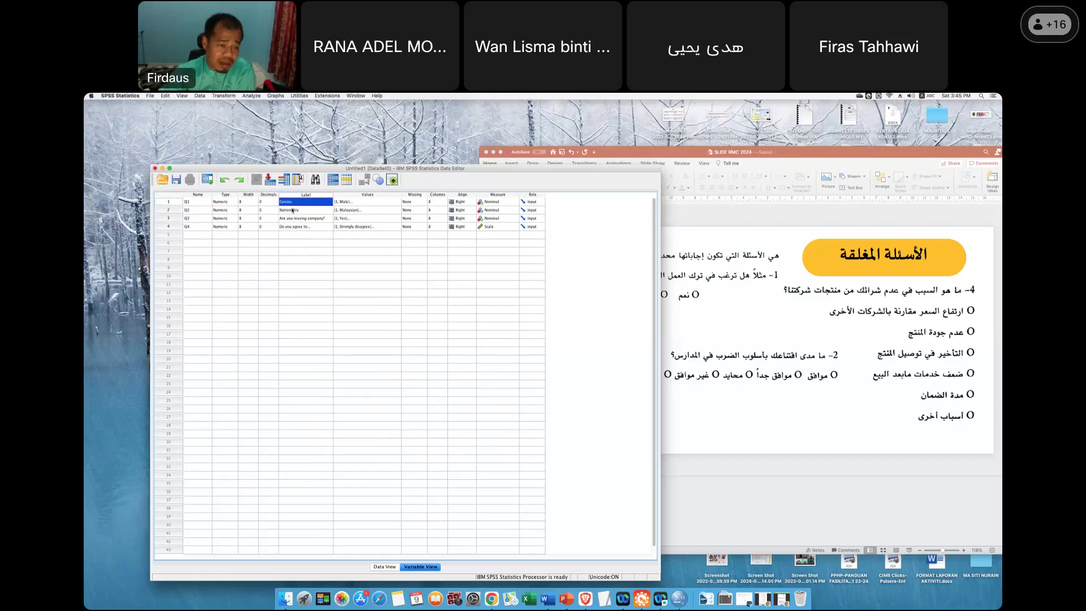
pyautogui.click(196, 203)
pyautogui.click(196, 210)
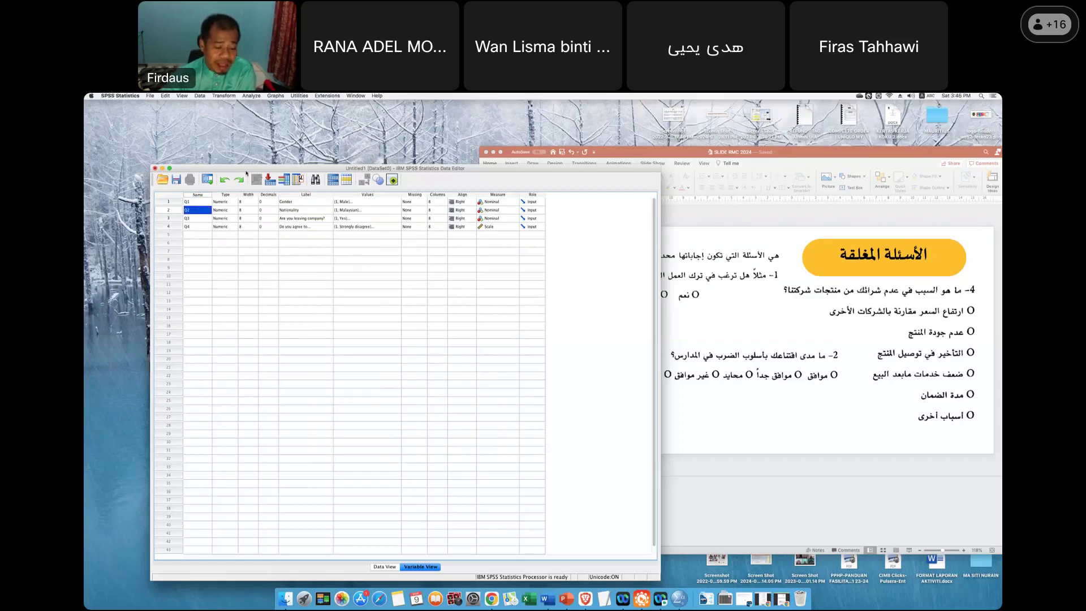
pyautogui.moveTo(246, 173); pyautogui.dragTo(308, 160)
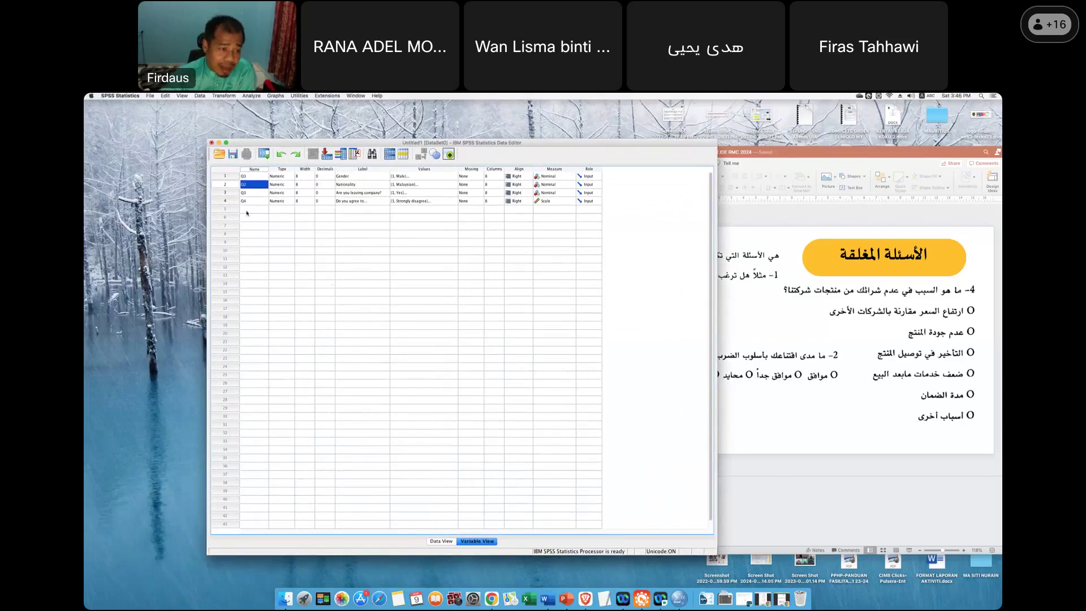
# Add three variables named Q5, Q6 and Q7 in the empty rows below Q4.
pyautogui.press('Down')
pyautogui.press('Down')
pyautogui.press('Down')
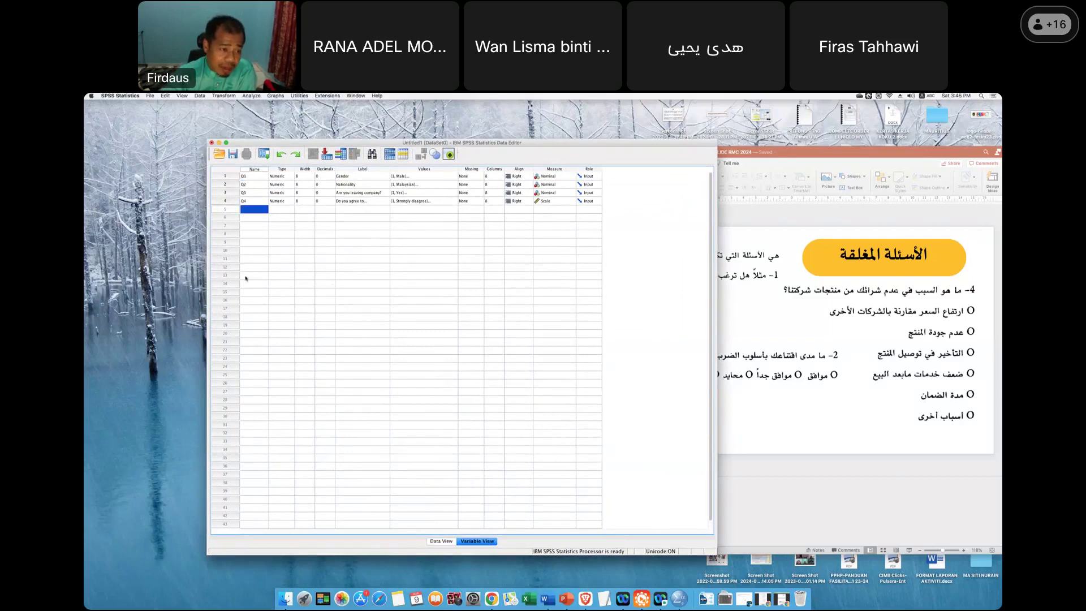
pyautogui.click(252, 476)
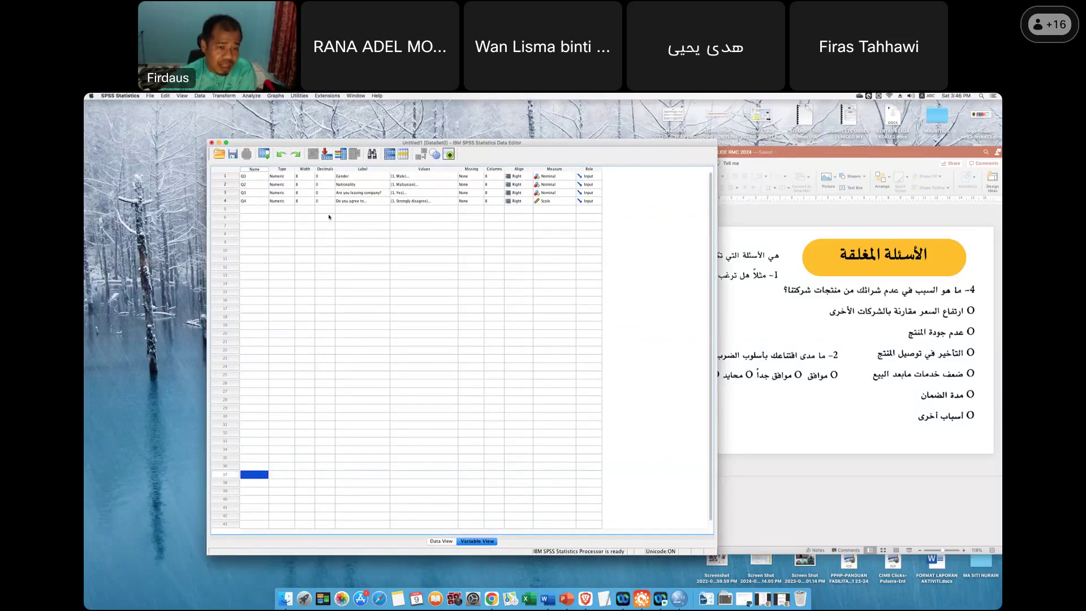
pyautogui.click(244, 210)
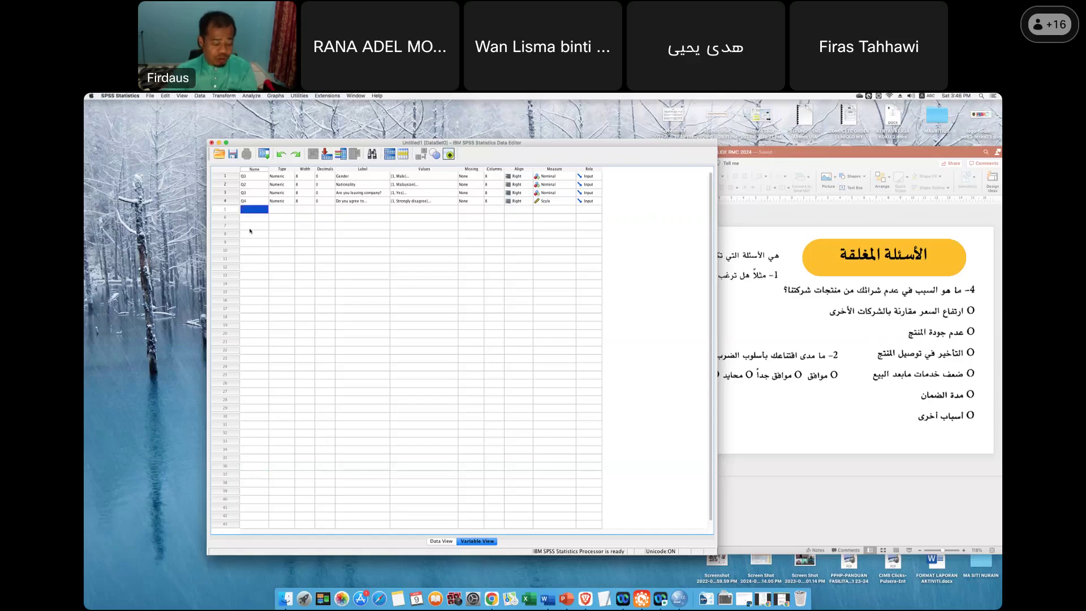
pyautogui.write('Q5')
pyautogui.press('Return')
pyautogui.write('Q6')
pyautogui.press('Return')
pyautogui.write('Q7')
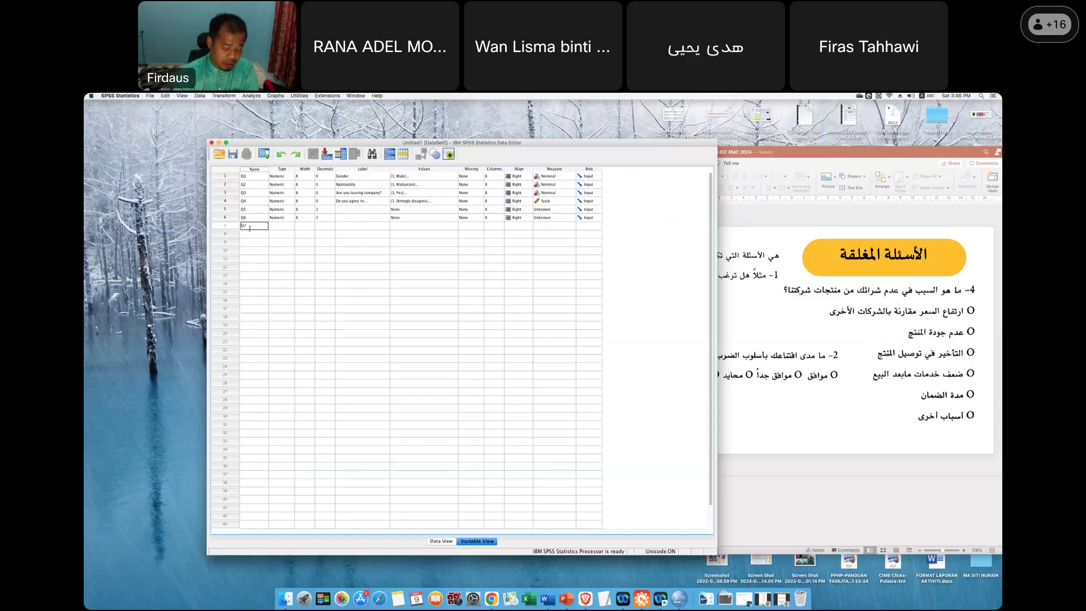
pyautogui.press('Return')
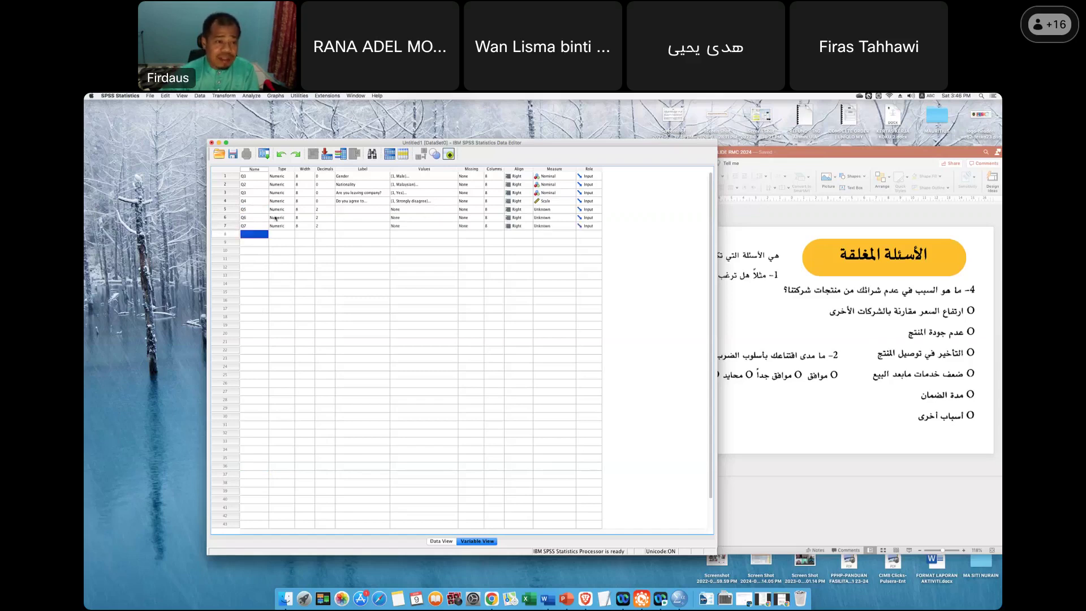
pyautogui.click(440, 202)
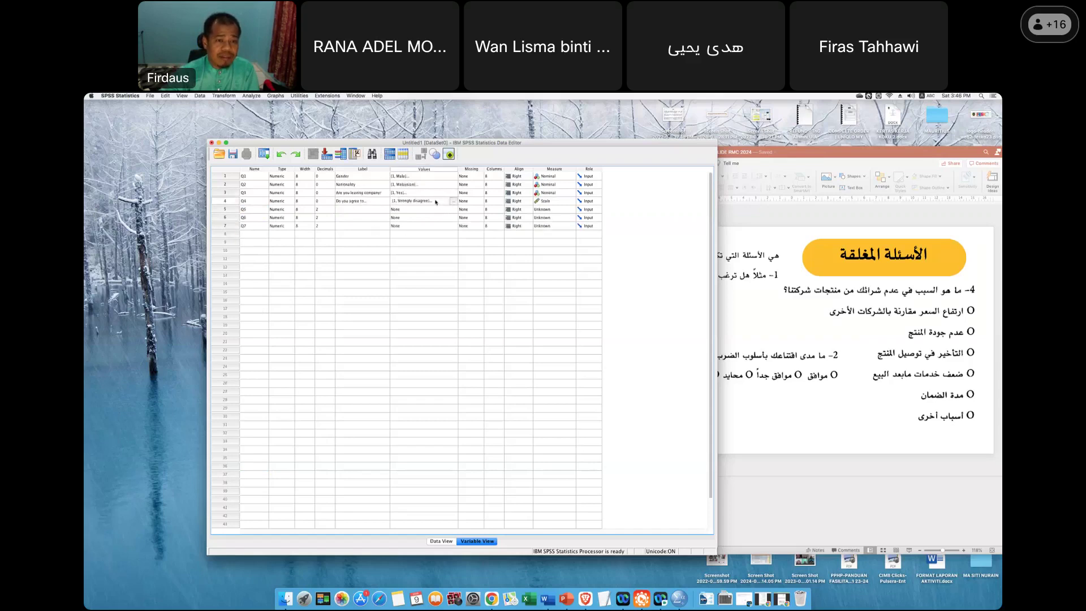
pyautogui.click(434, 210)
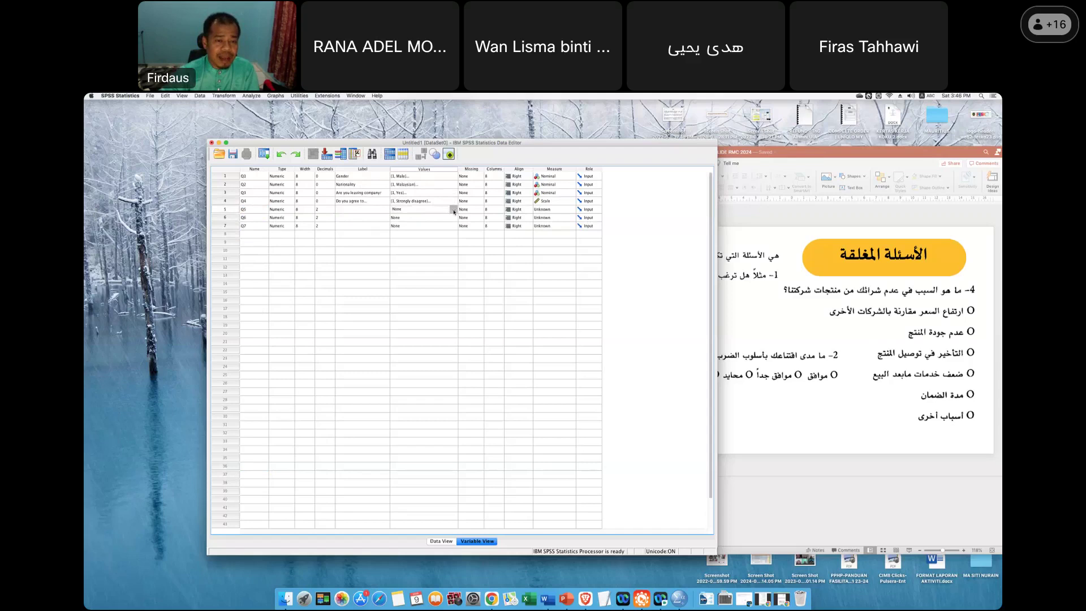
pyautogui.click(454, 211)
pyautogui.write('1')
pyautogui.click(420, 329)
pyautogui.write('dsaf')
pyautogui.click(490, 394)
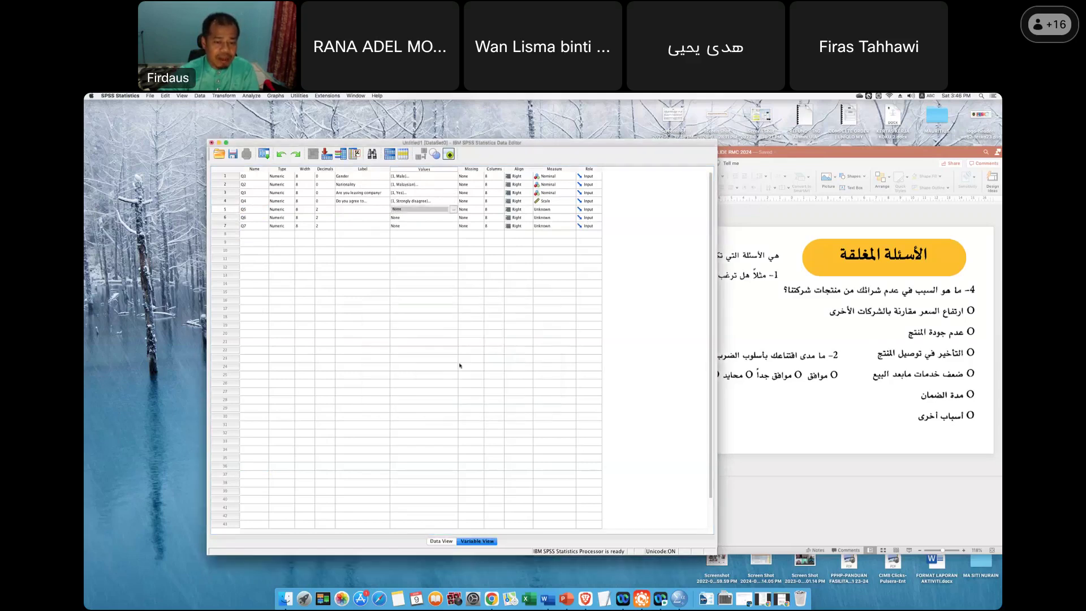
# Copy Q4's value labels, starting with Strongly disagree, to variables Q5, Q6 and Q7.
pyautogui.click(433, 202)
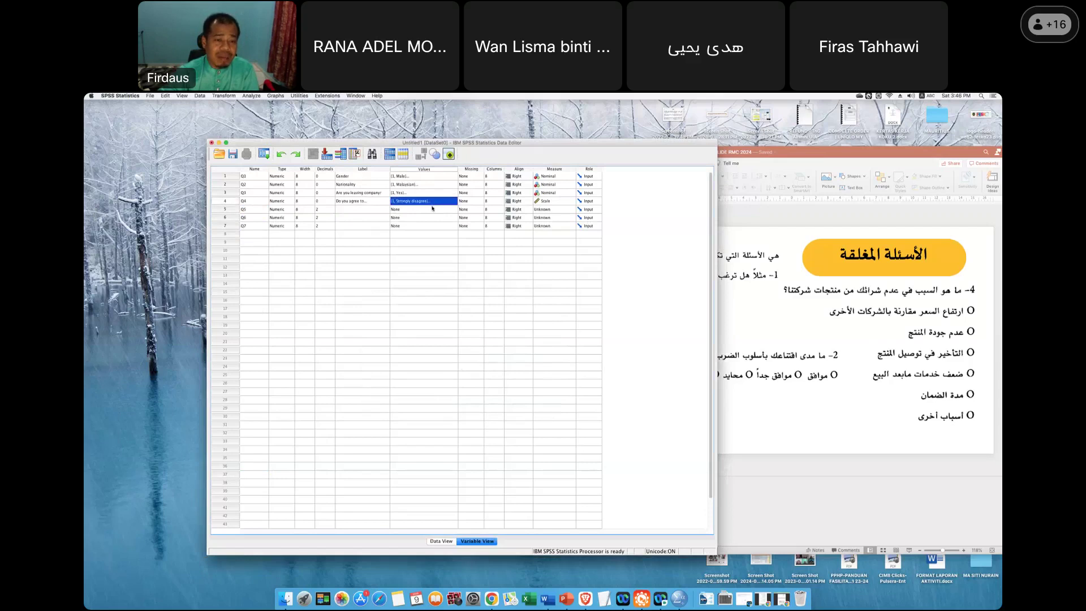
pyautogui.click(437, 202)
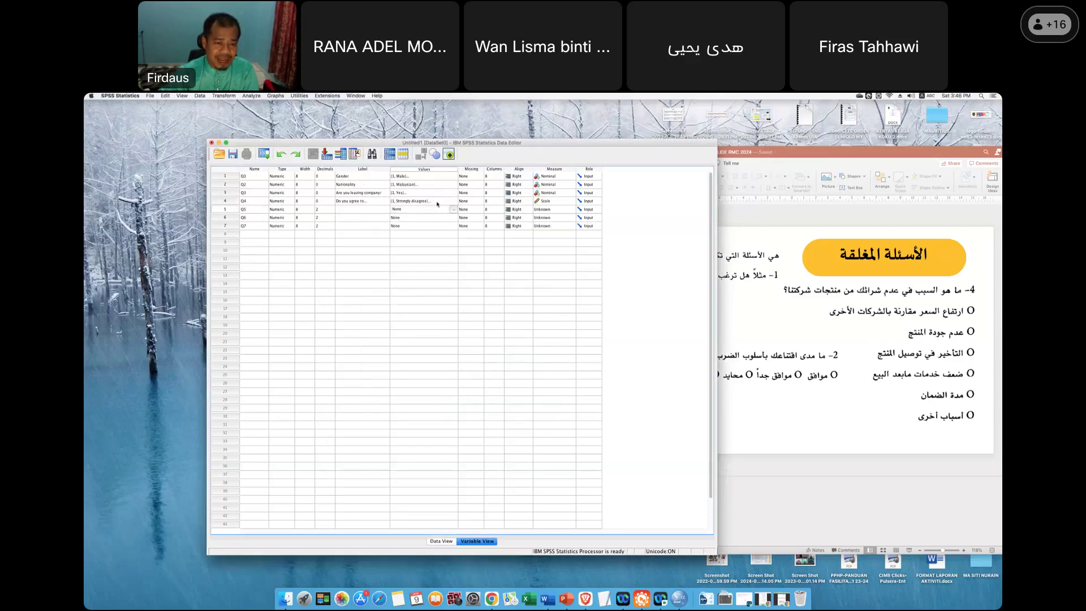
pyautogui.click(436, 203)
pyautogui.click(435, 203)
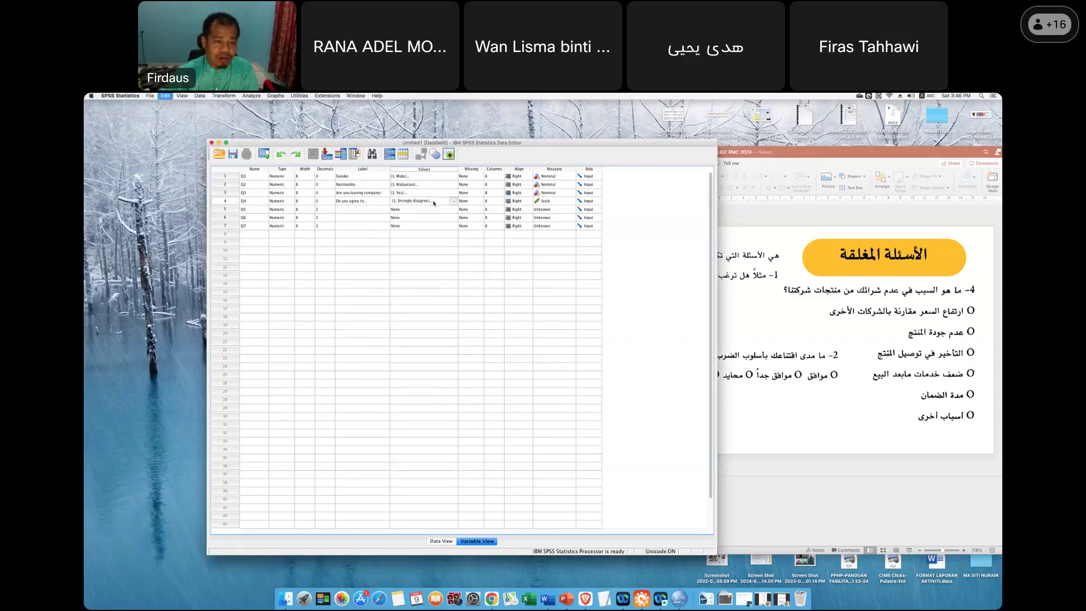
pyautogui.moveTo(432, 211); pyautogui.dragTo(431, 229)
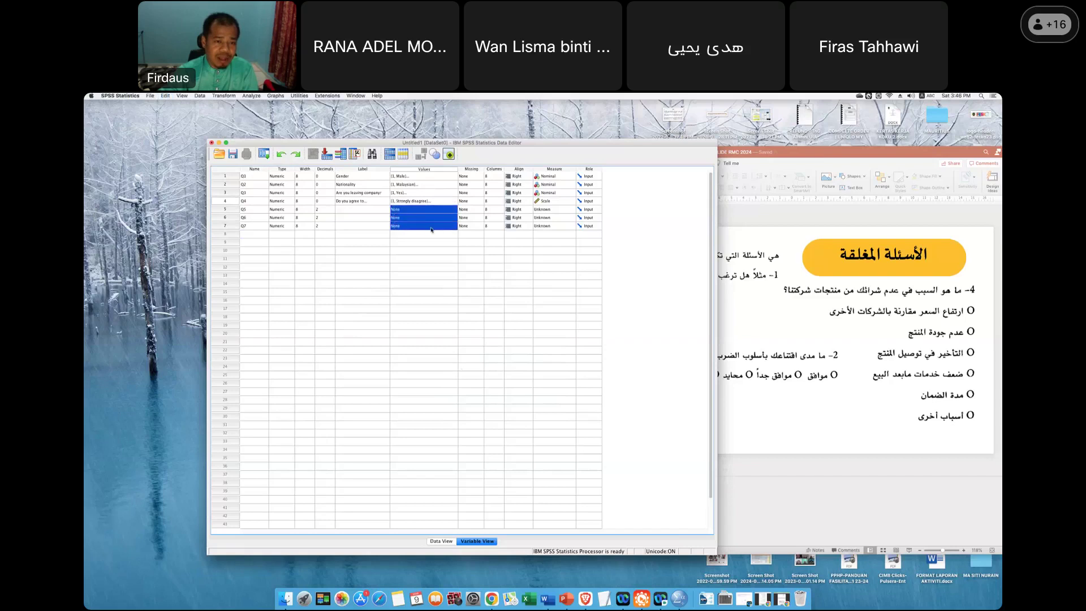
pyautogui.write('{1.00, Strongly disagree}... {1.00, Strongly disagree}... {1.00, Strongly disagree}...')
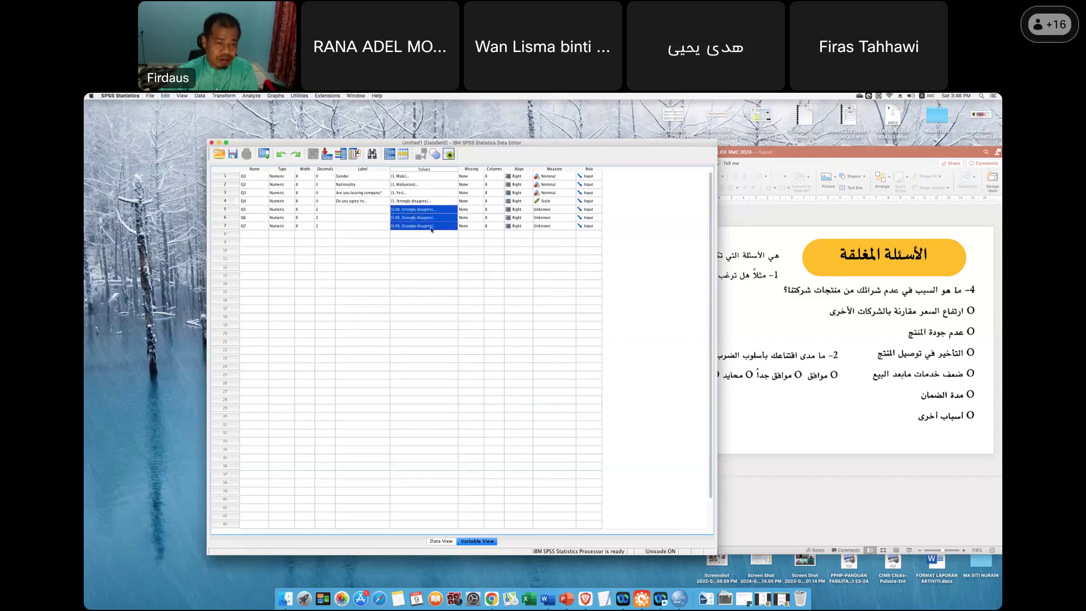
pyautogui.click(426, 249)
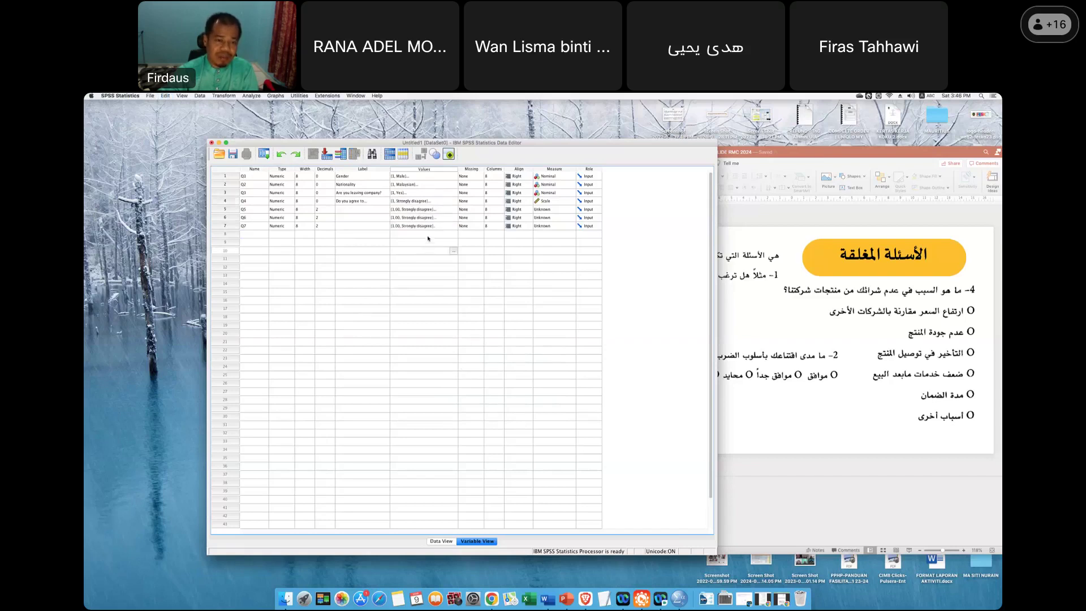
# Paste the same value labels into the Values cells of the empty rows 8 to 25.
pyautogui.moveTo(426, 234); pyautogui.dragTo(439, 374)
pyautogui.press('super+v')
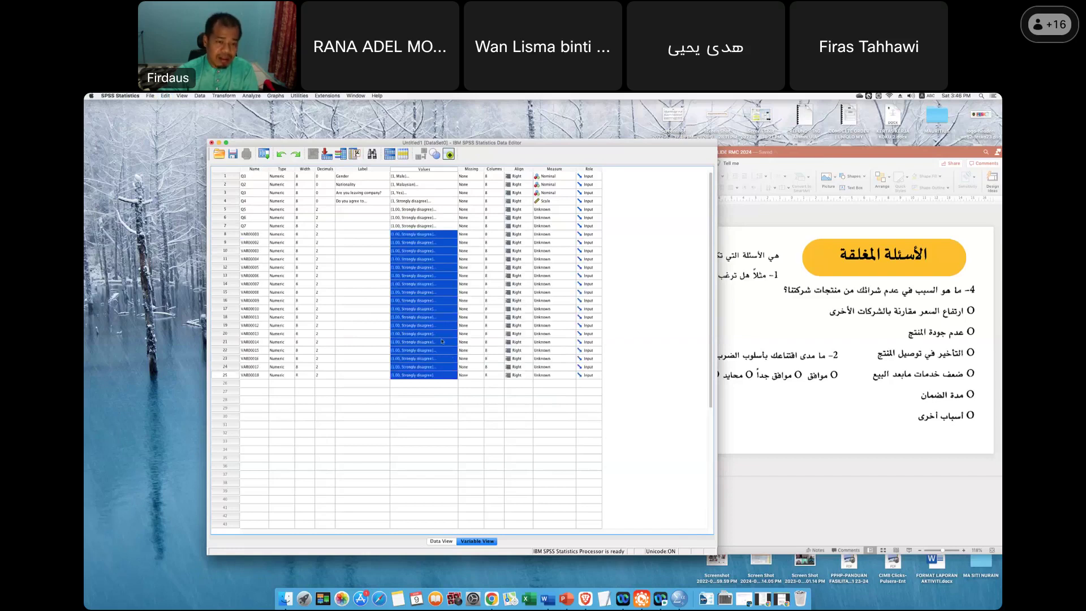
pyautogui.click(432, 387)
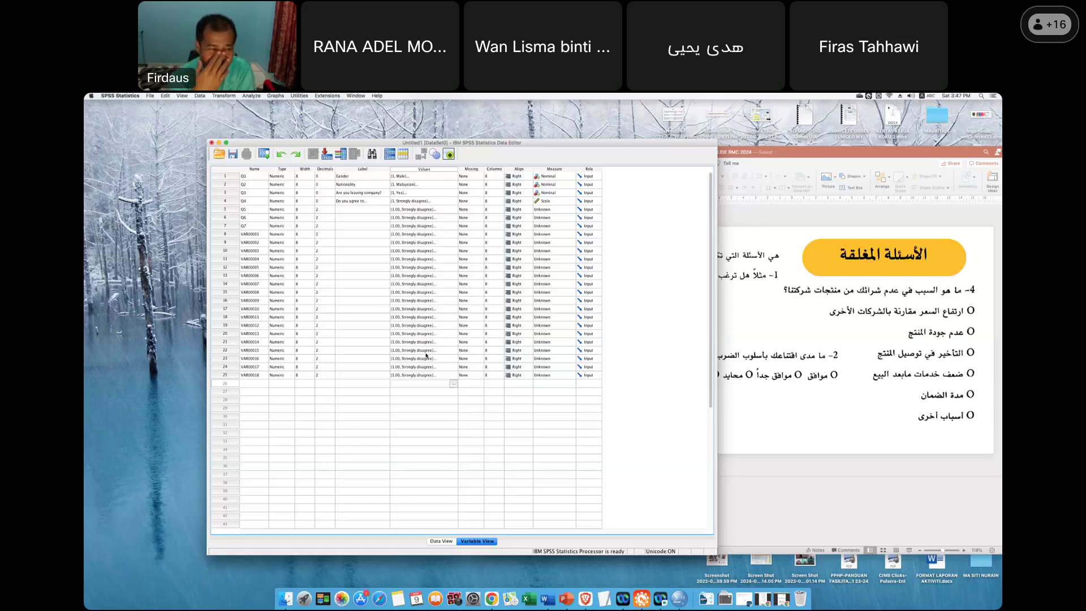
# Try to rename the first variable, Q1, as Q1-1.
pyautogui.doubleClick(257, 177)
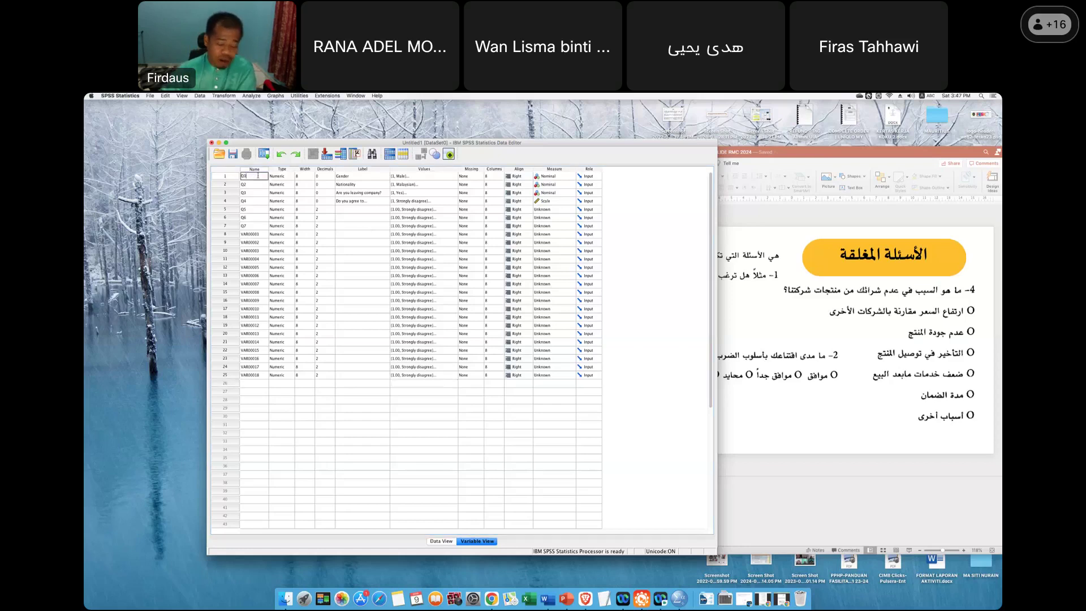
pyautogui.write('-')
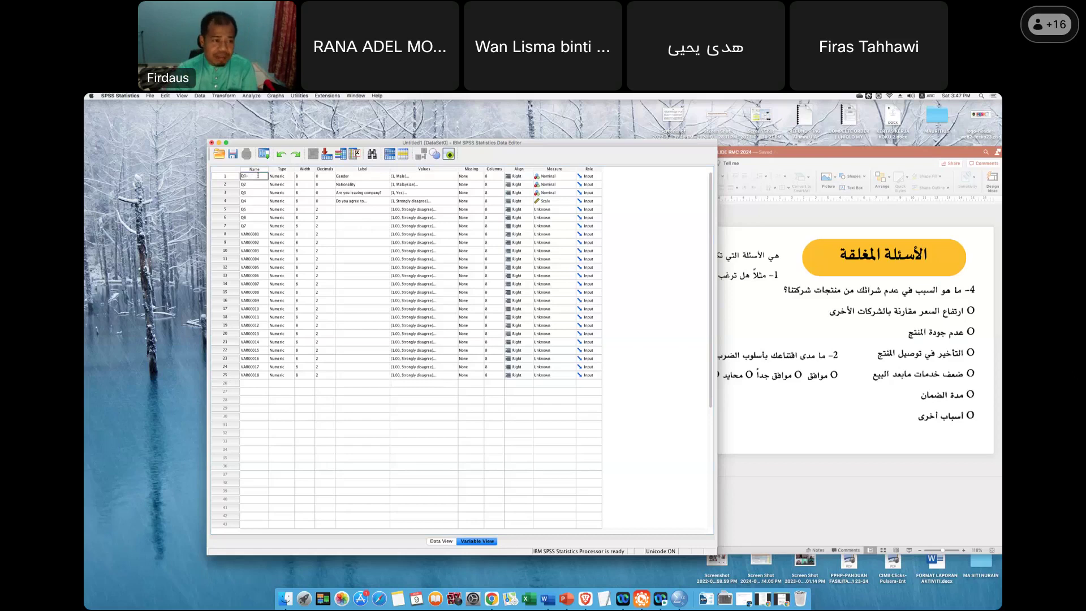
pyautogui.write('1')
pyautogui.press('Return')
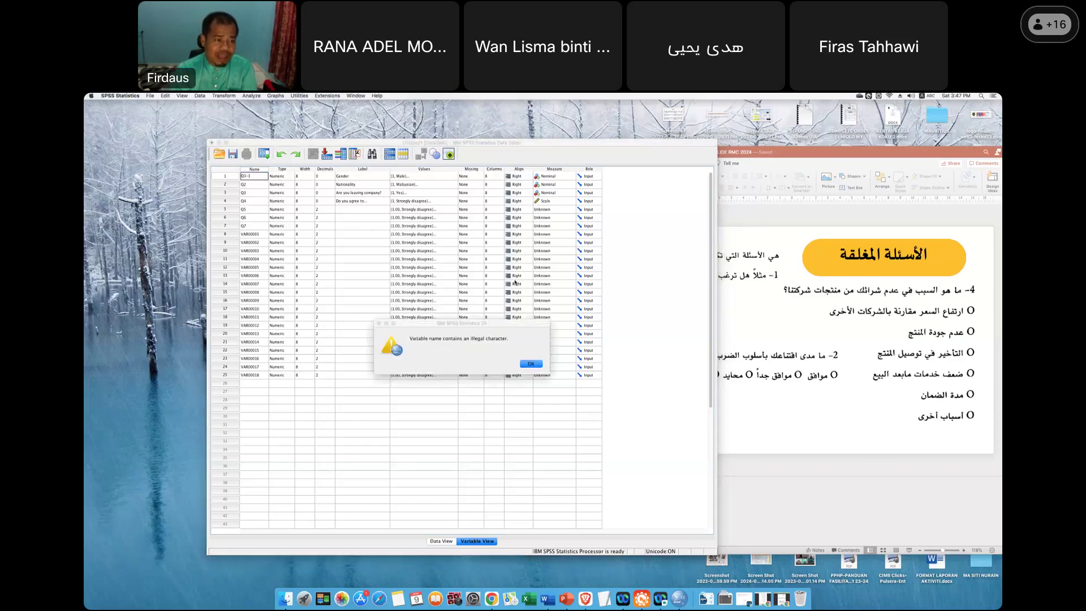
pyautogui.click(532, 365)
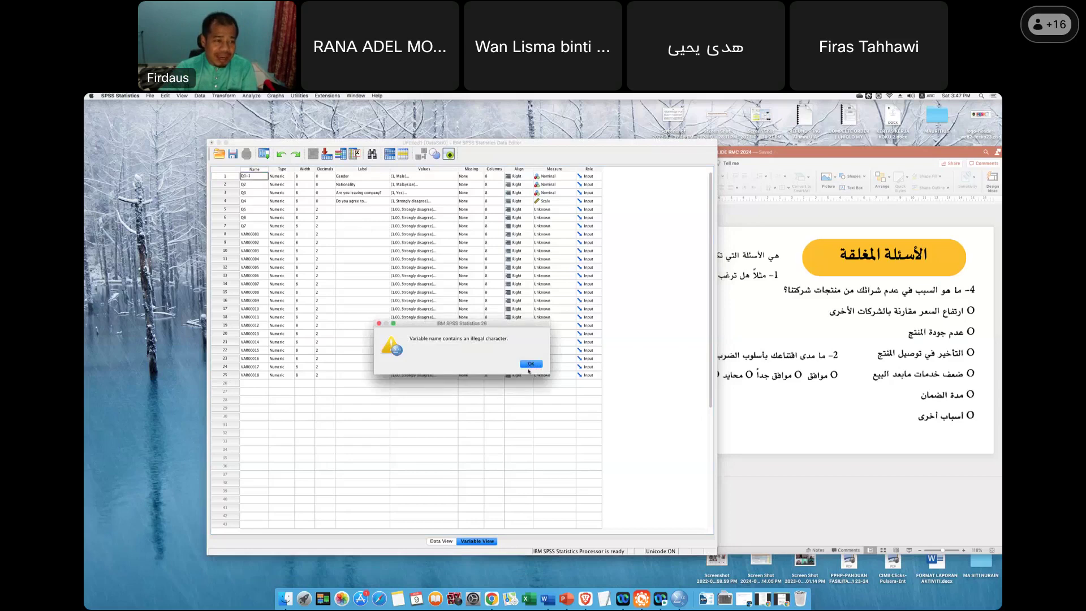
pyautogui.click(522, 365)
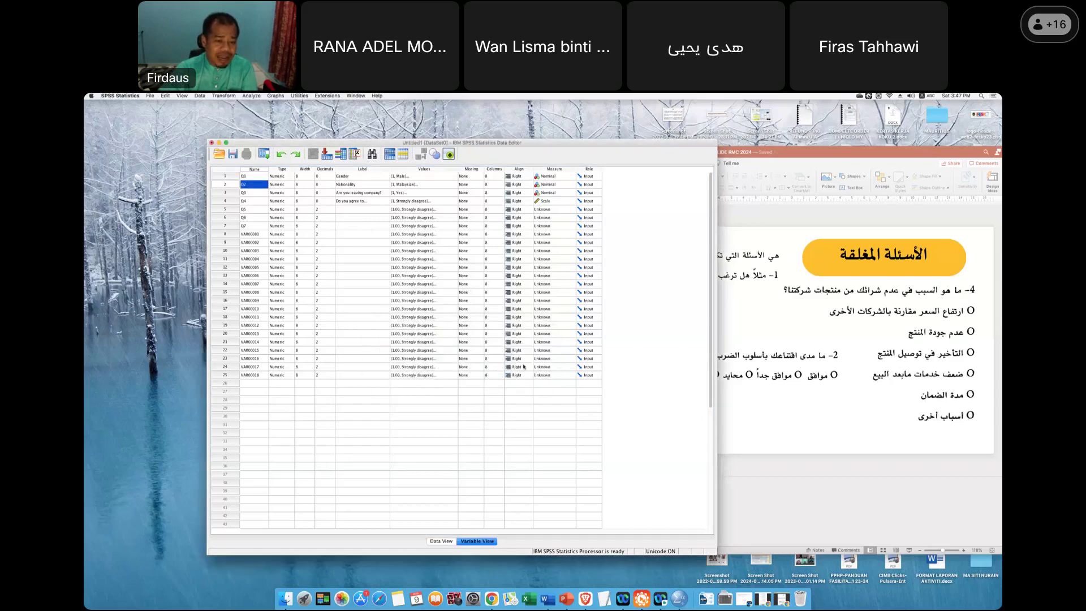
# Prefix the names of the first three variables with A, making them AQ1, AQ2 and AQ3.
pyautogui.click(258, 178)
pyautogui.doubleClick(257, 177)
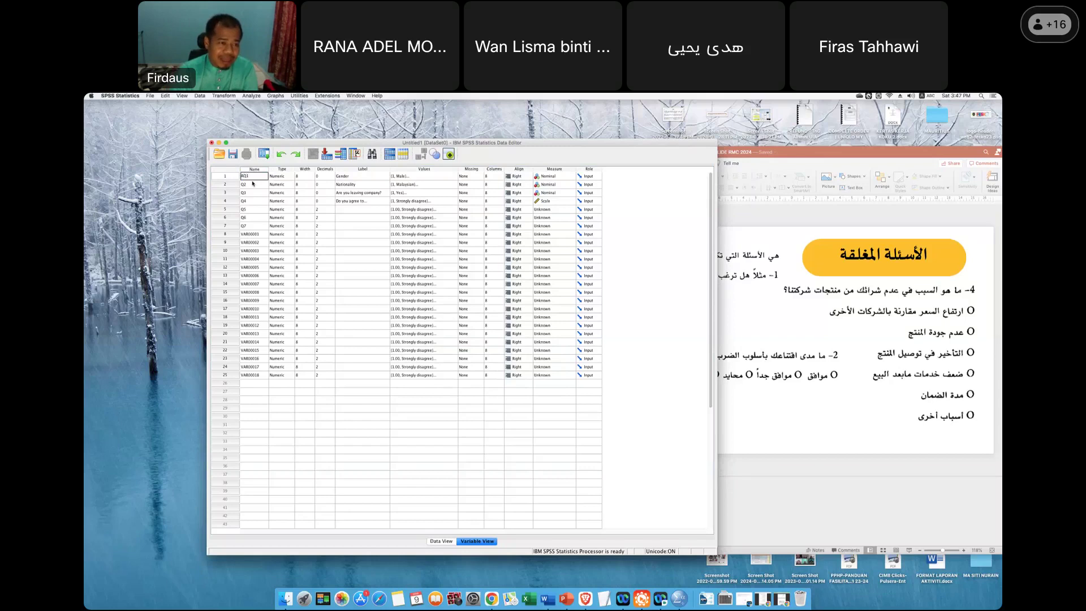
pyautogui.click(253, 184)
pyautogui.click(243, 184)
pyautogui.write('A')
pyautogui.press('Return')
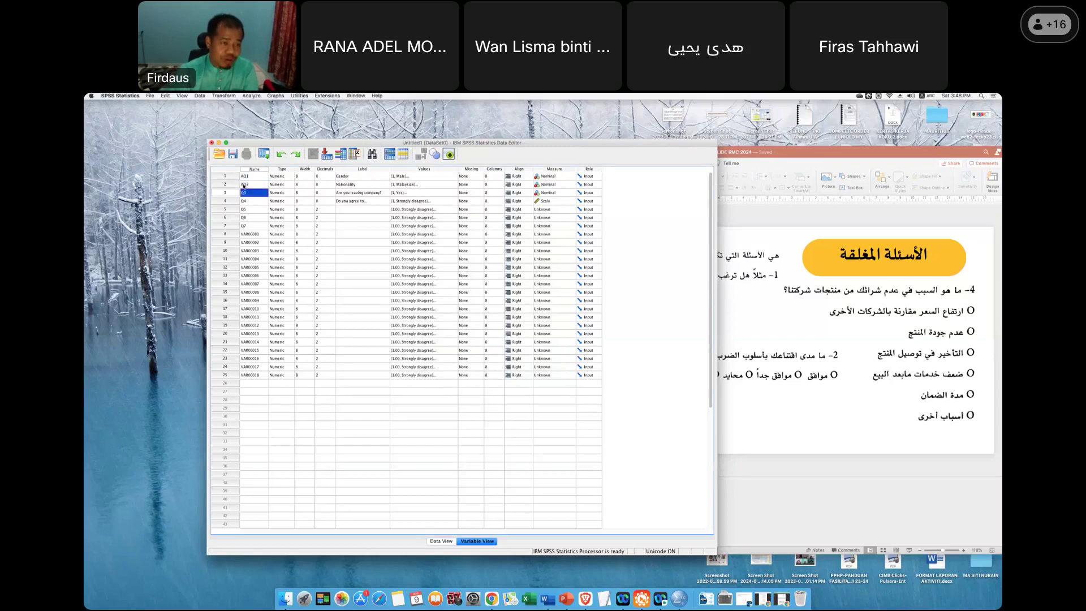
pyautogui.click(243, 192)
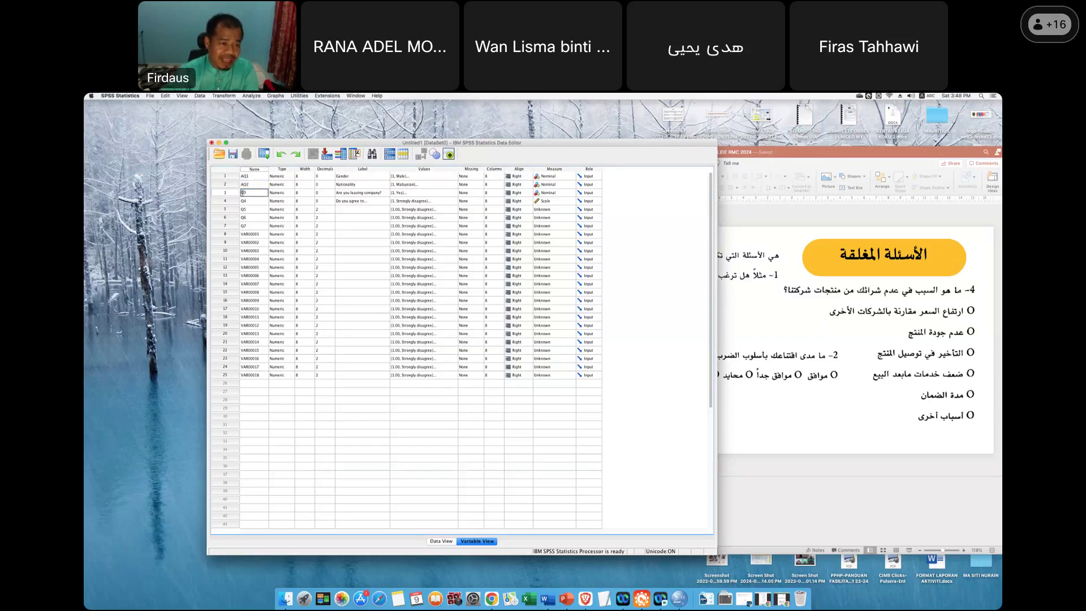
pyautogui.write('A')
pyautogui.press('Return')
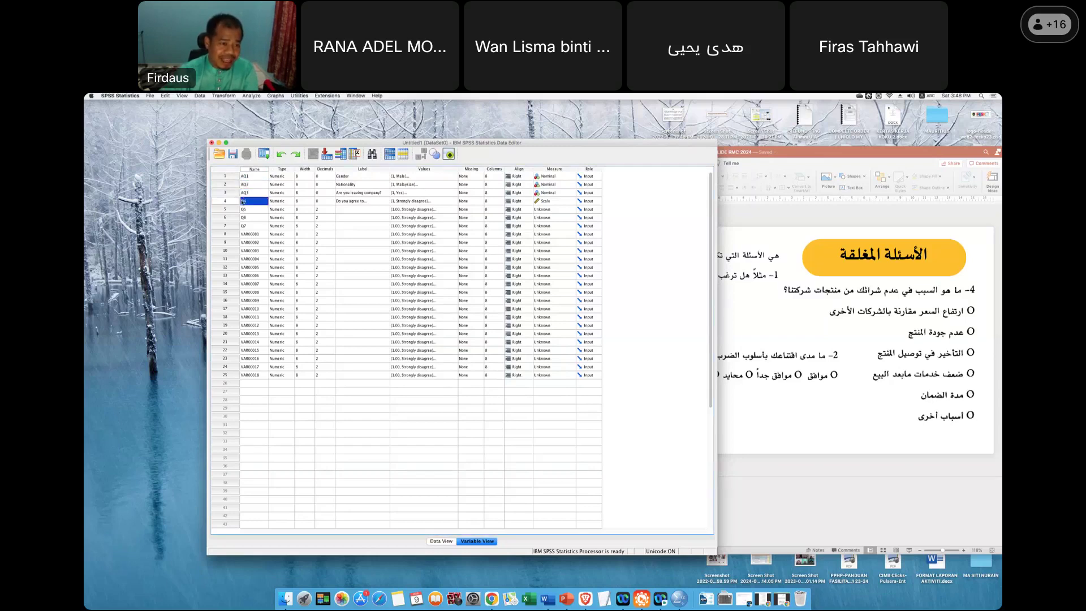
# Rename variables Q4 and Q5 as BQ4 and BQ5.
pyautogui.click(243, 201)
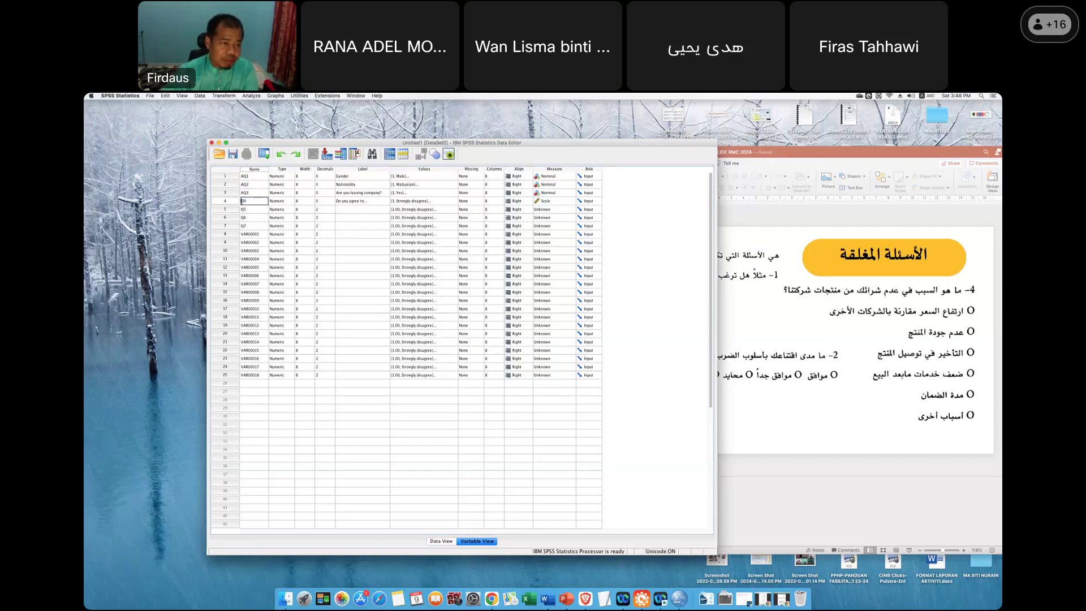
pyautogui.write('A')
pyautogui.press('Return')
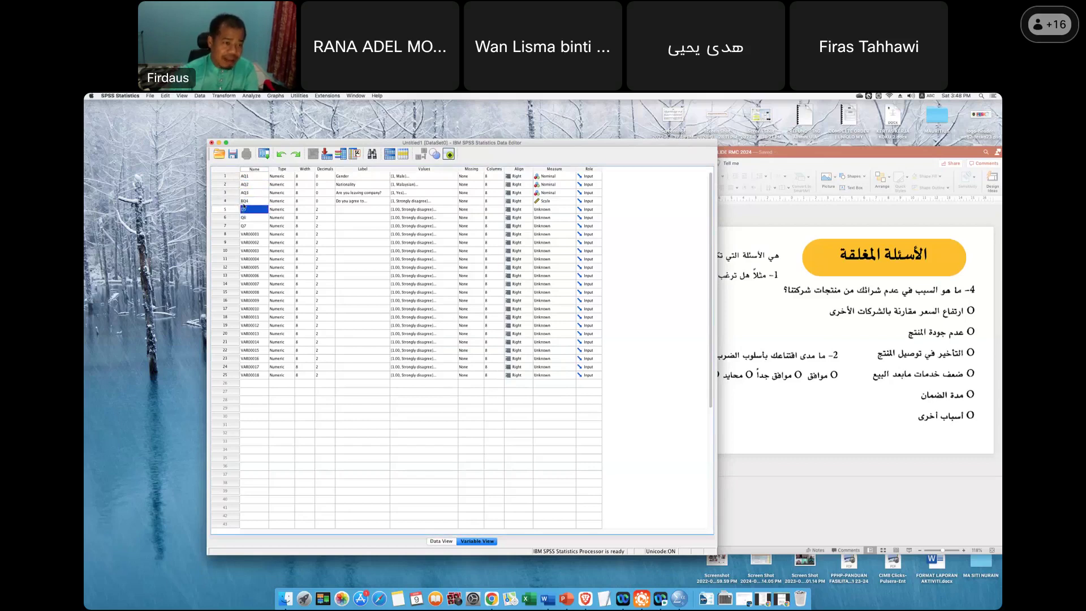
pyautogui.click(243, 209)
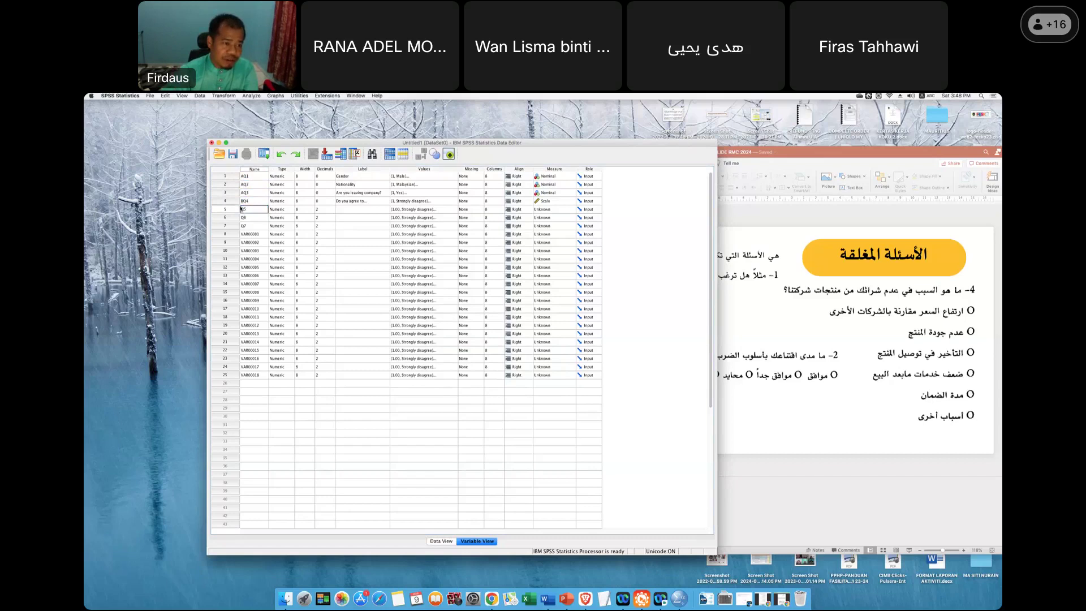
pyautogui.write('B')
pyautogui.press('Return')
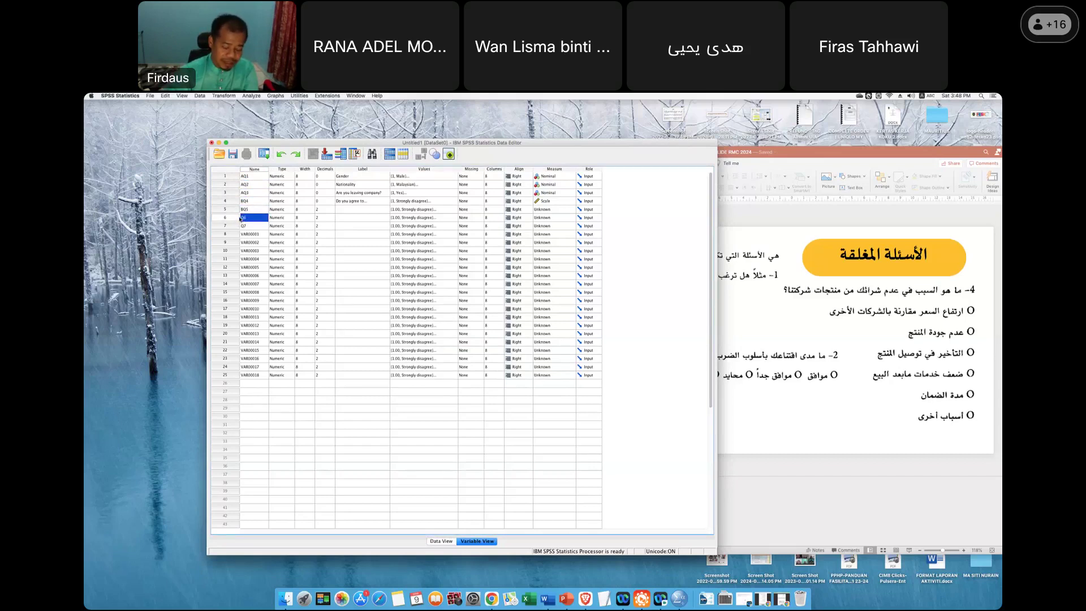
# Rename variable Q6 as BCQ6.
pyautogui.click(240, 218)
pyautogui.write('C')
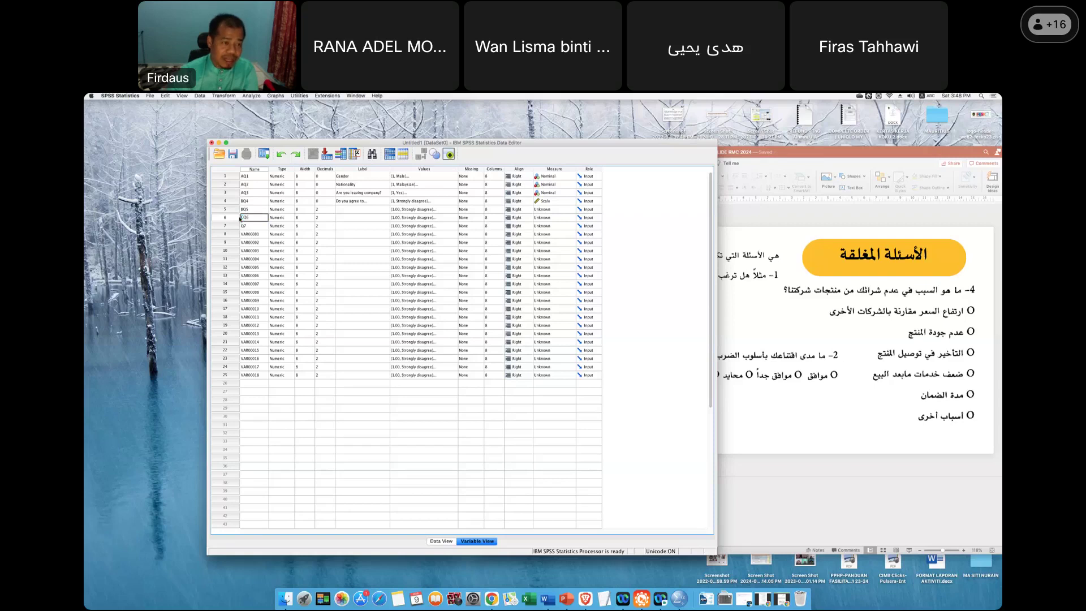
pyautogui.click(240, 218)
pyautogui.click(241, 219)
pyautogui.write('B')
pyautogui.press('Return')
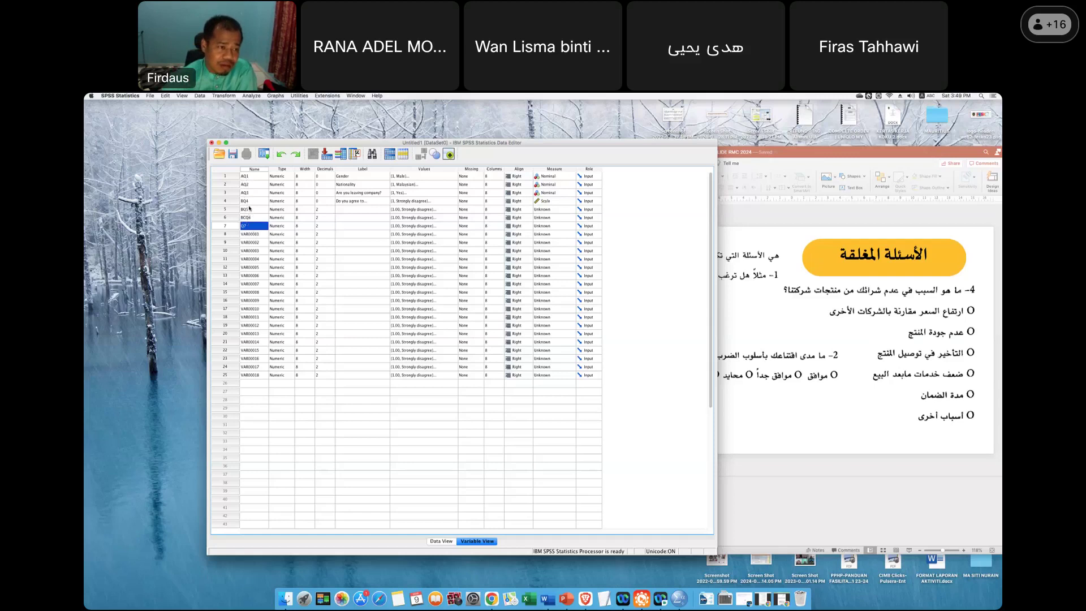
pyautogui.click(254, 235)
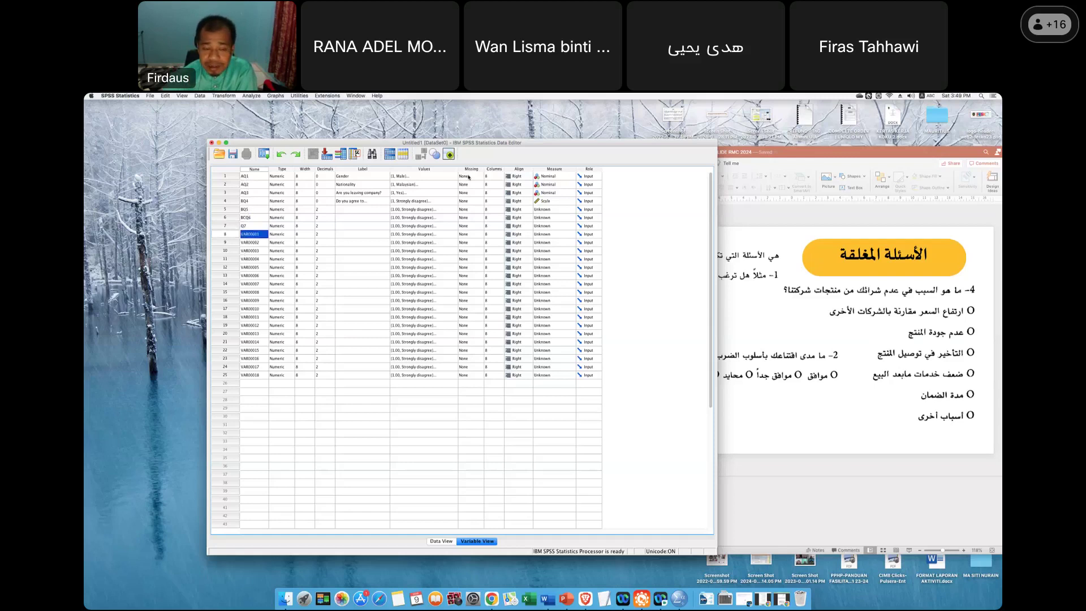
pyautogui.moveTo(534, 145); pyautogui.dragTo(447, 134)
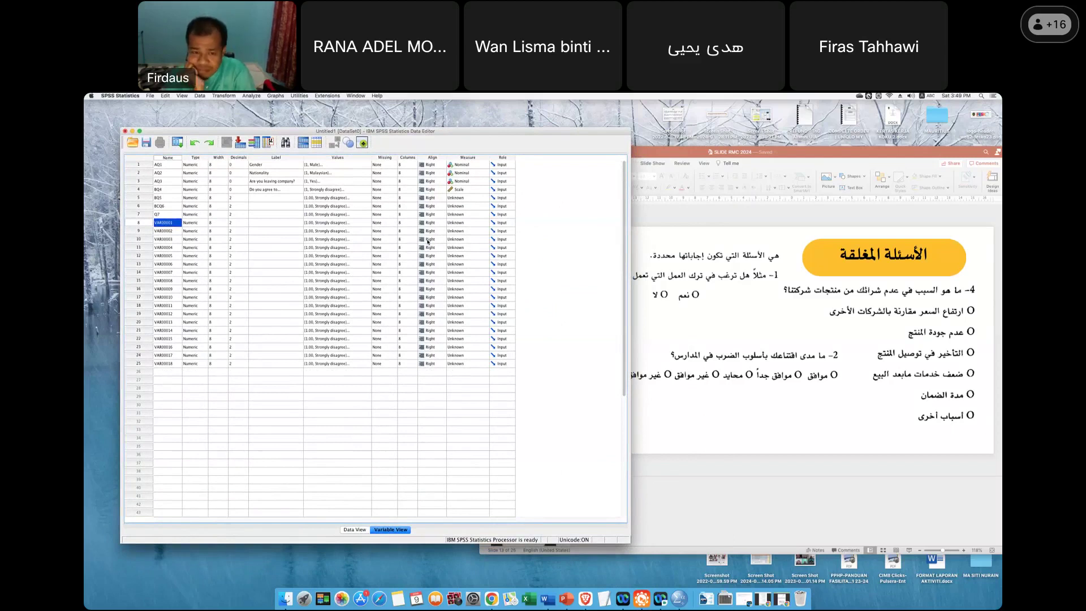
pyautogui.click(151, 96)
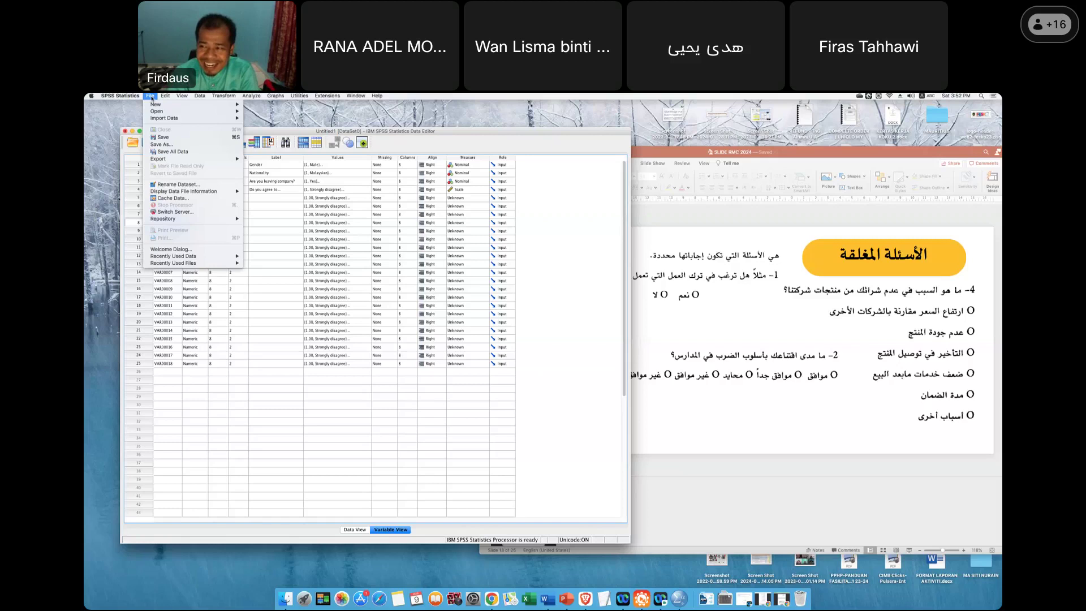
pyautogui.moveTo(356, 95)
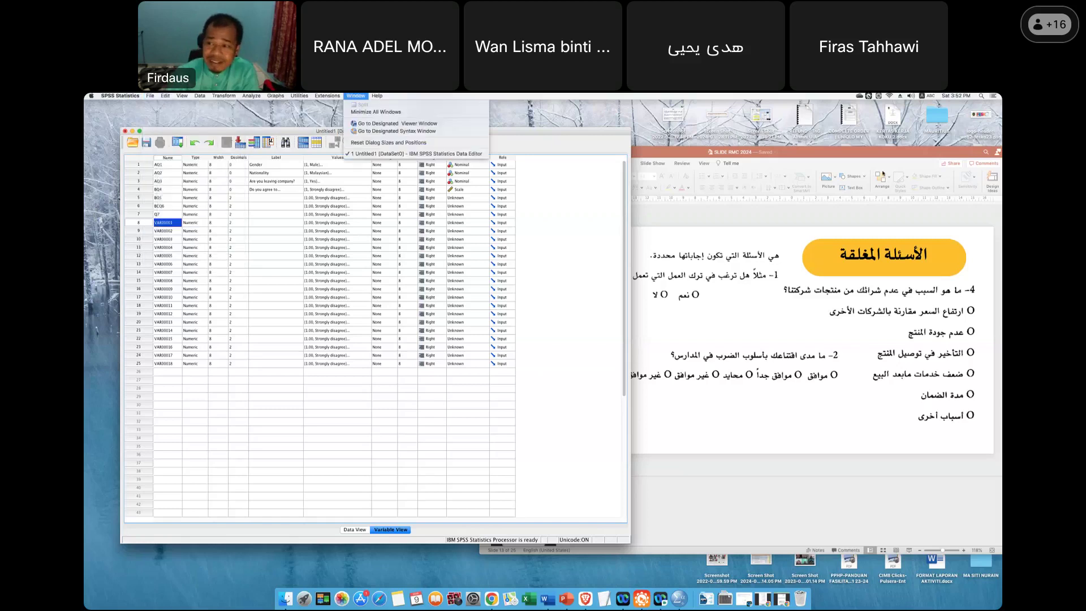
pyautogui.click(882, 172)
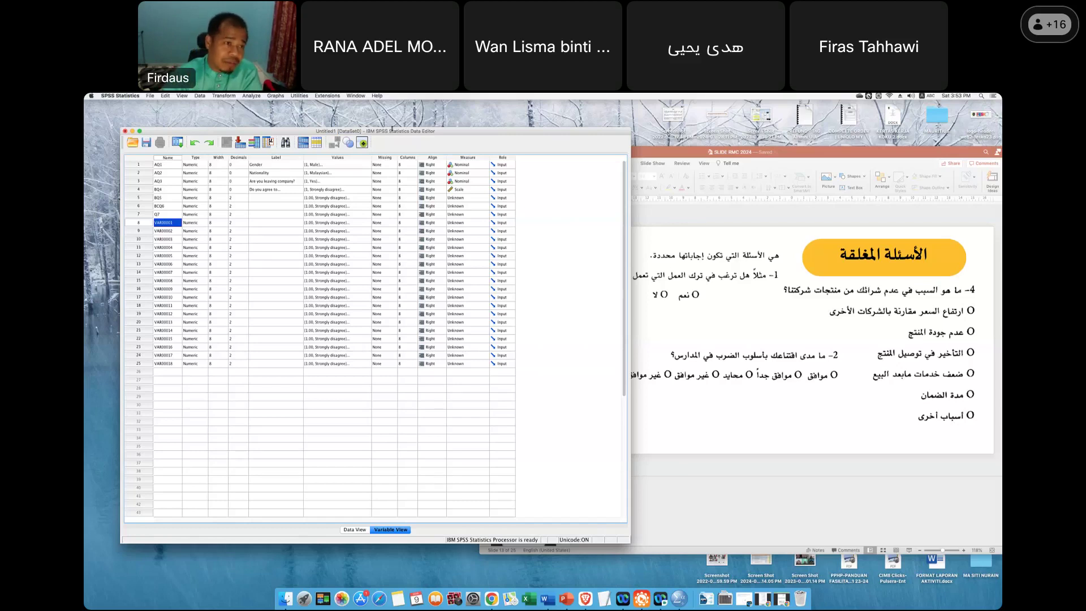
pyautogui.moveTo(210, 132); pyautogui.dragTo(195, 128)
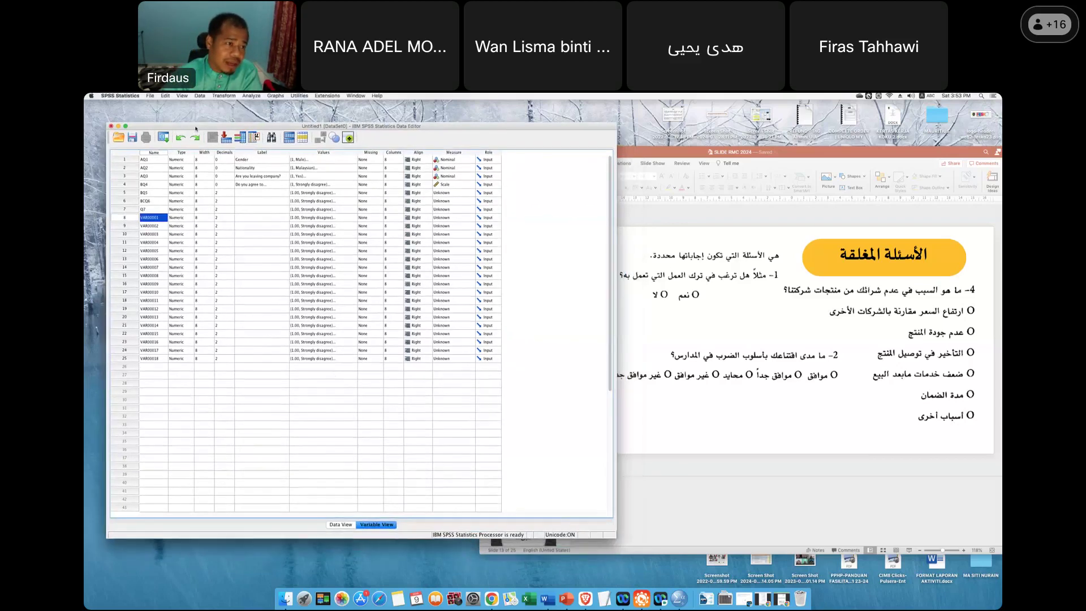
pyautogui.click(199, 95)
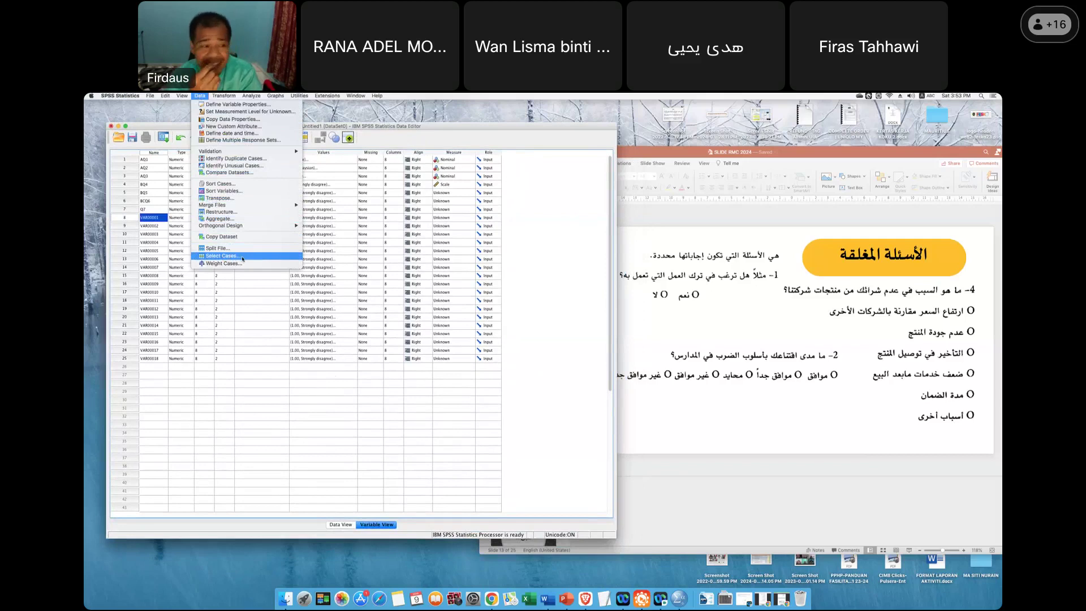
pyautogui.click(144, 162)
pyautogui.click(145, 161)
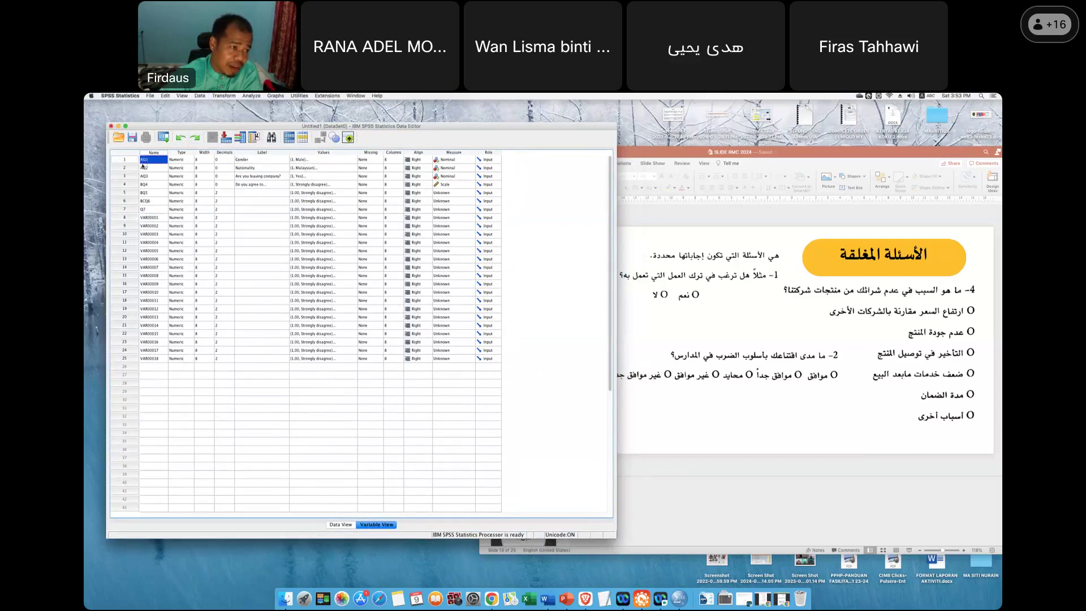
pyautogui.click(147, 184)
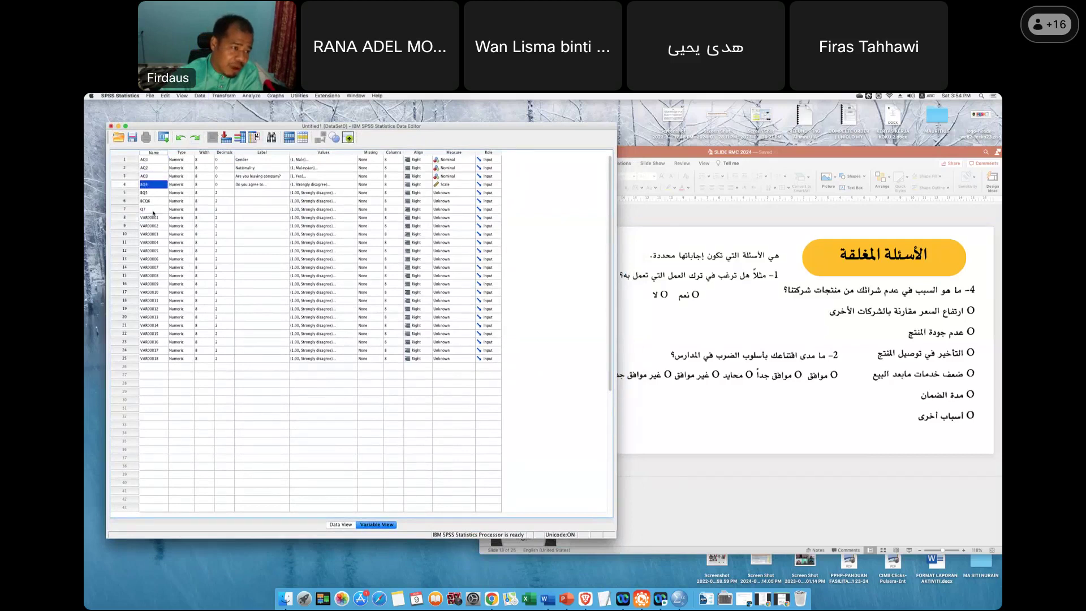
pyautogui.click(153, 208)
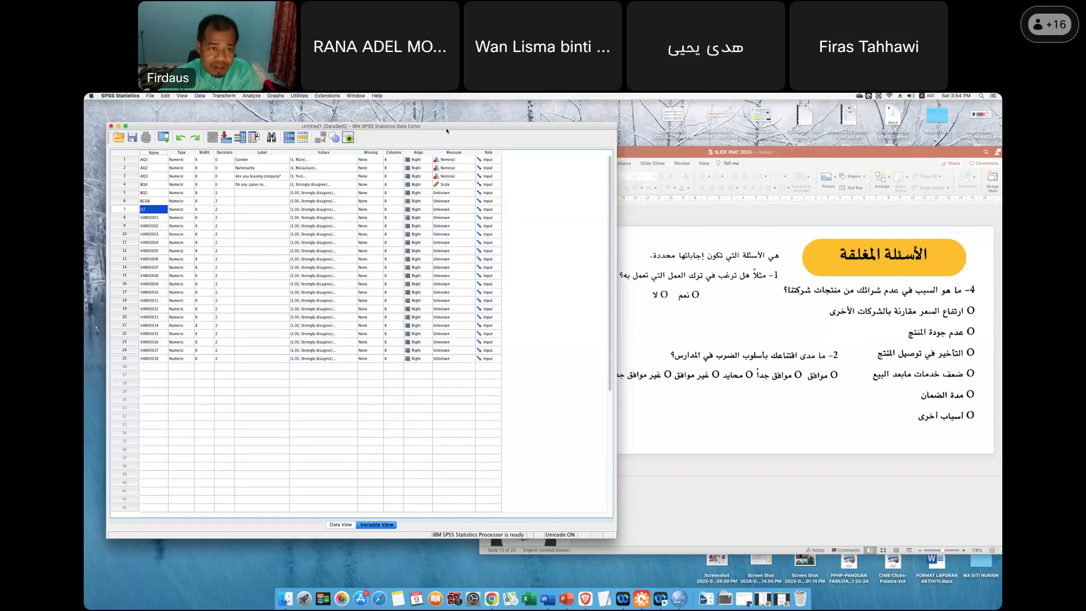
pyautogui.moveTo(449, 128); pyautogui.dragTo(490, 141)
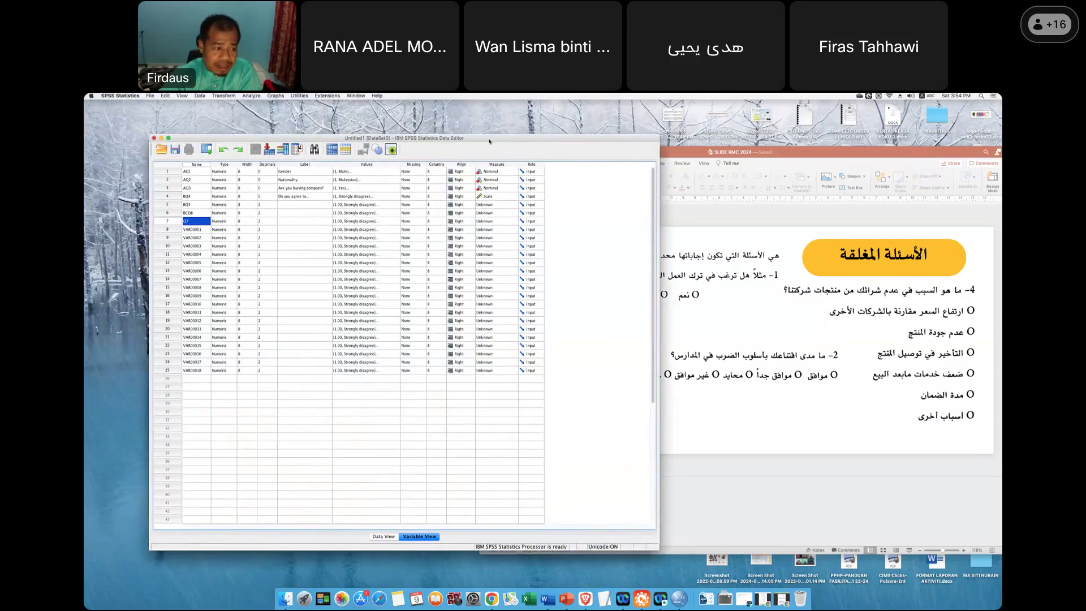
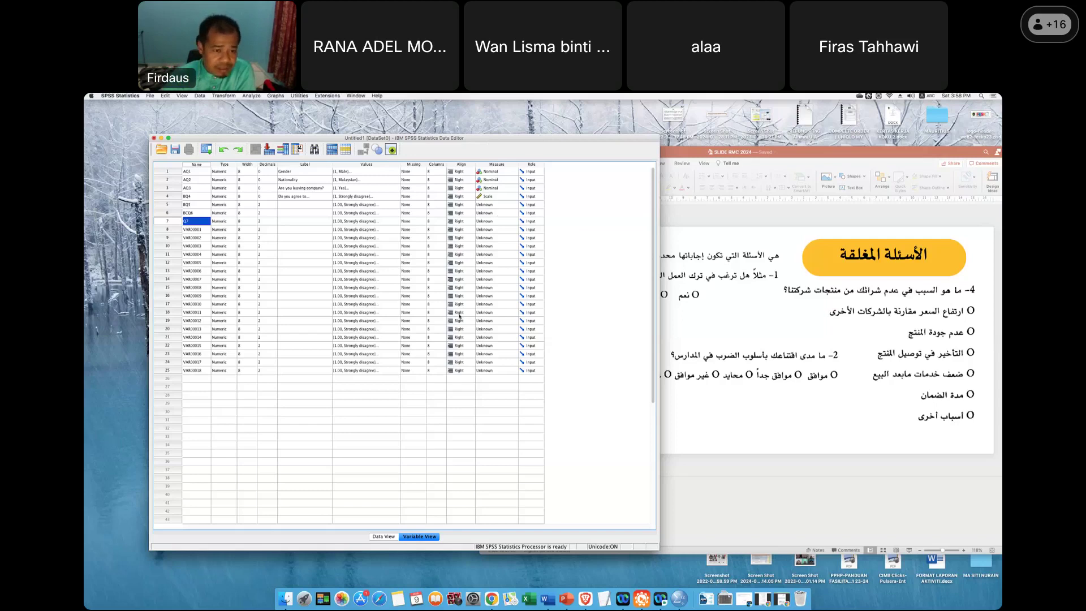
# Go through the Label cells from BQ4 down to VAR00018 to see which variables still need a label.
pyautogui.click(214, 413)
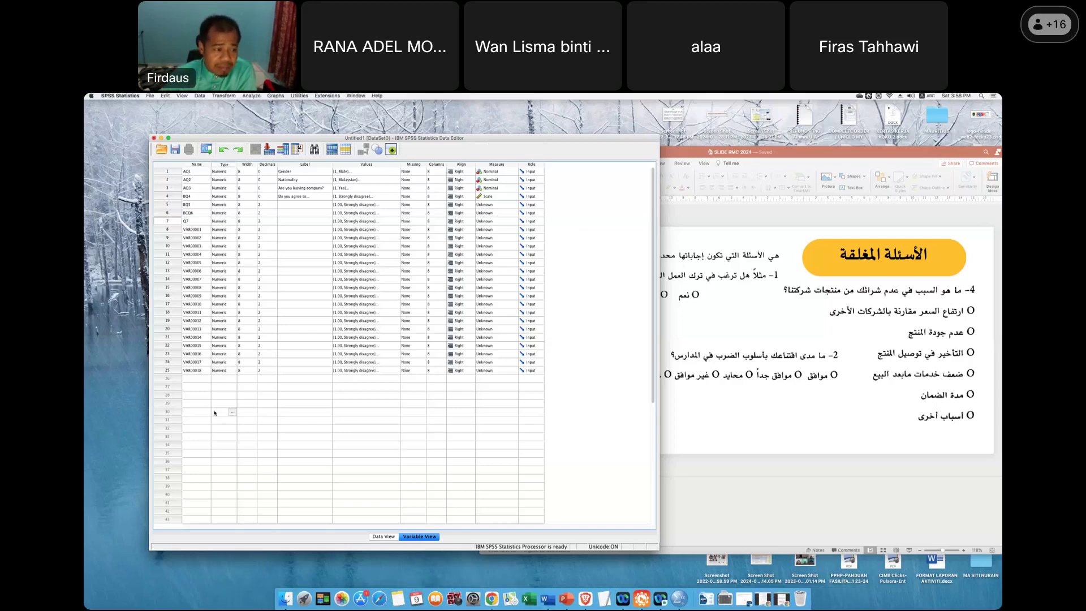
pyautogui.click(199, 229)
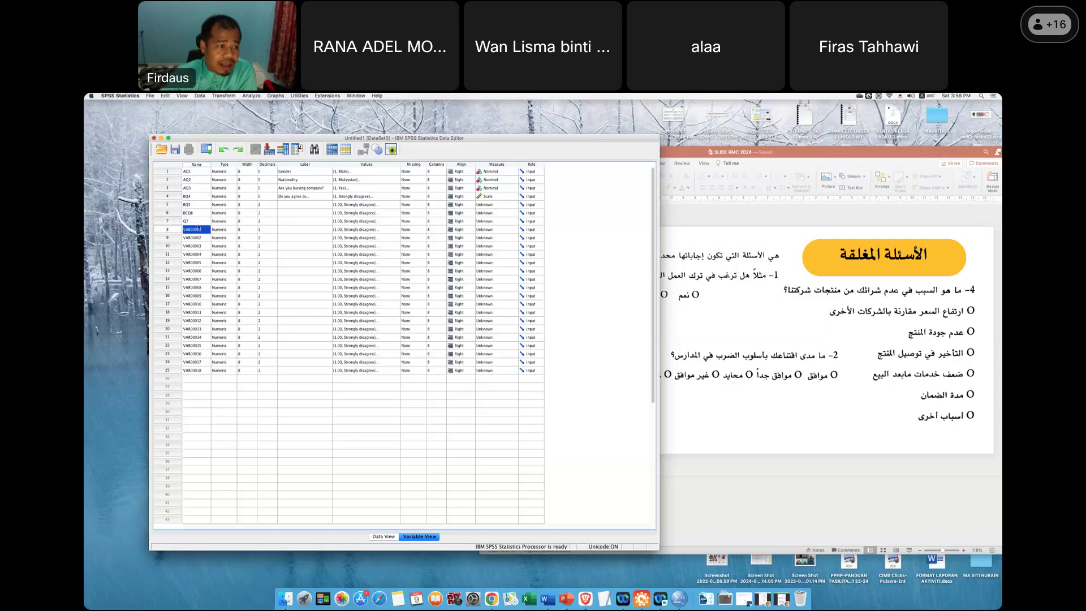
pyautogui.click(291, 197)
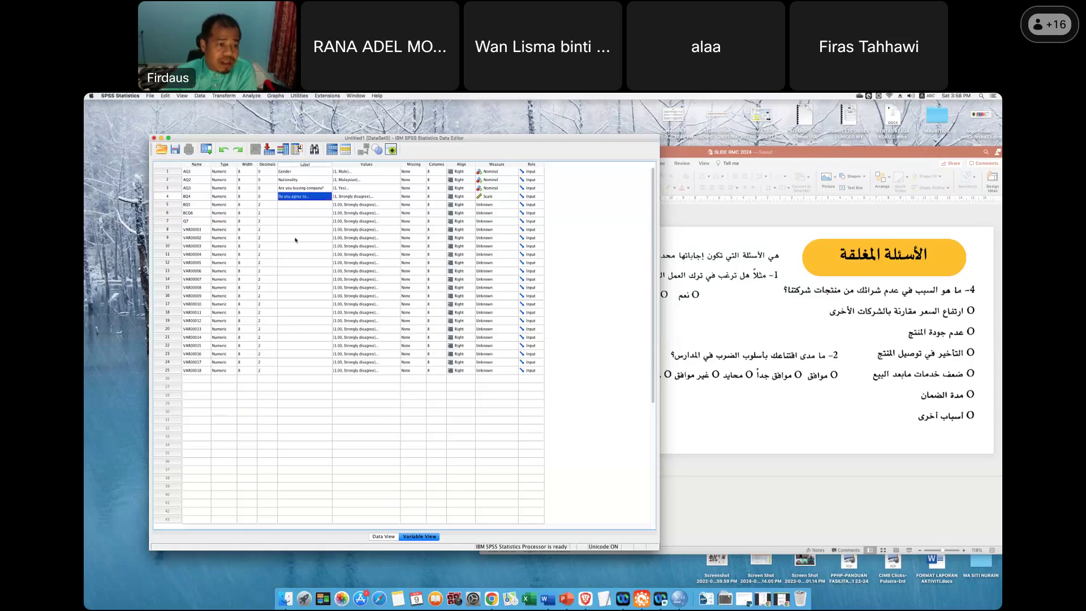
pyautogui.moveTo(294, 204); pyautogui.dragTo(295, 374)
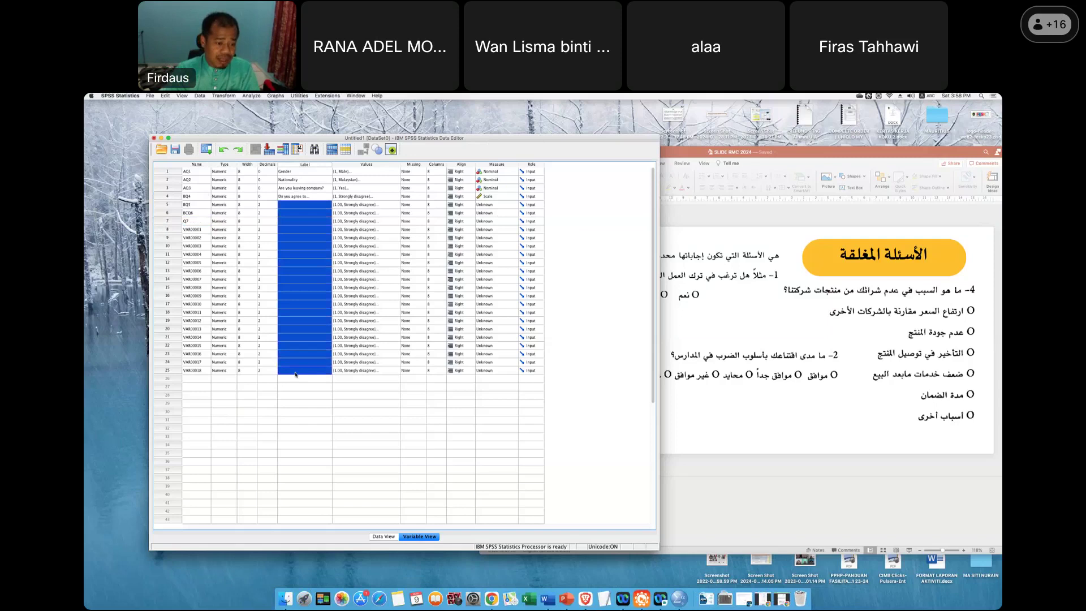
pyautogui.click(305, 404)
pyautogui.click(302, 196)
pyautogui.click(297, 204)
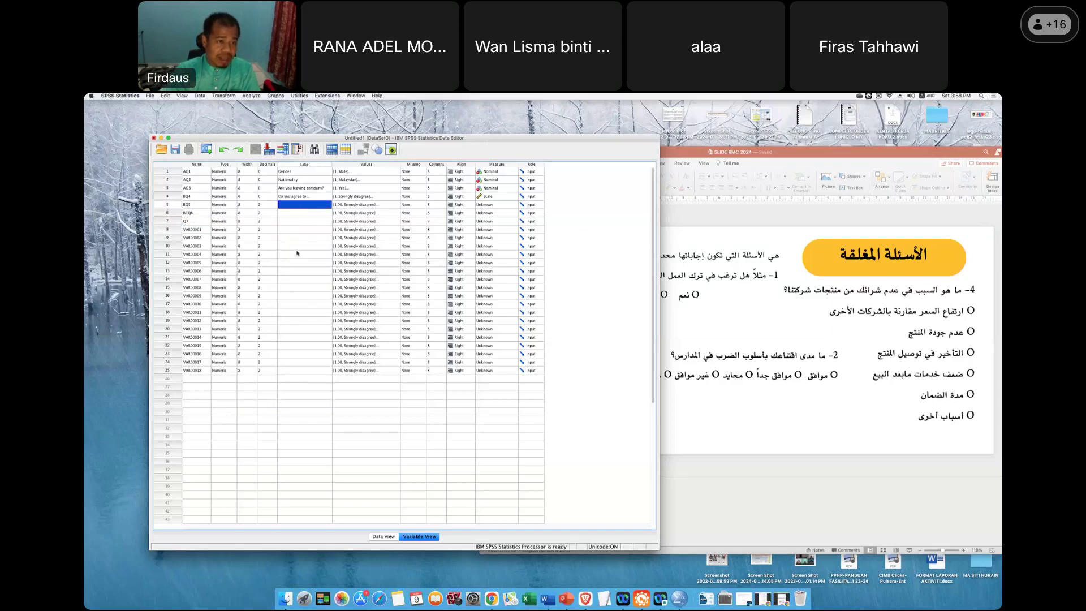
pyautogui.click(300, 218)
pyautogui.click(301, 221)
pyautogui.click(302, 253)
pyautogui.click(302, 295)
pyautogui.click(304, 337)
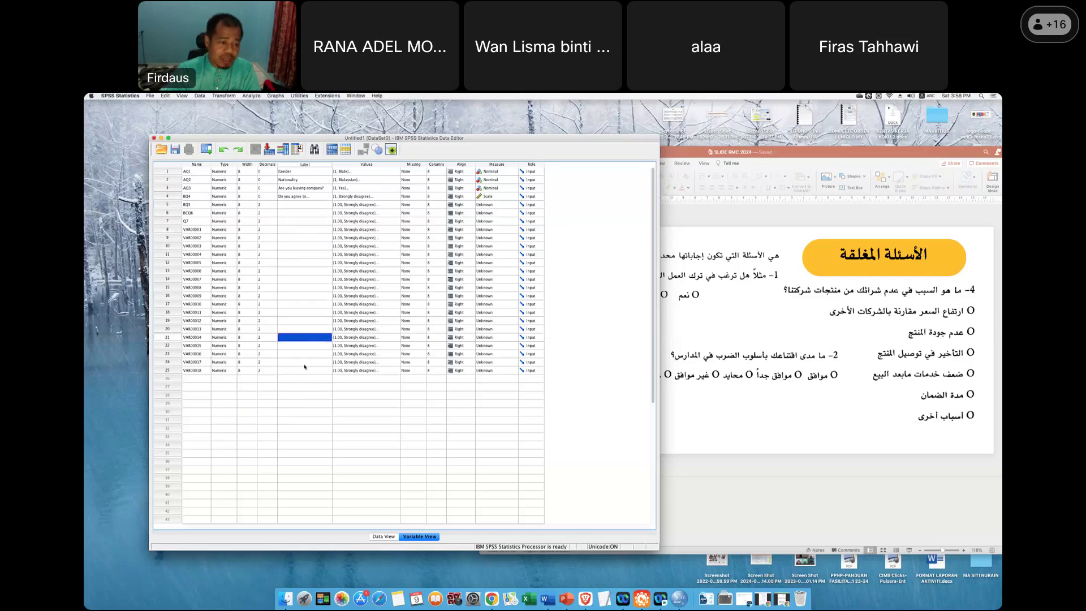
pyautogui.click(304, 362)
pyautogui.click(305, 370)
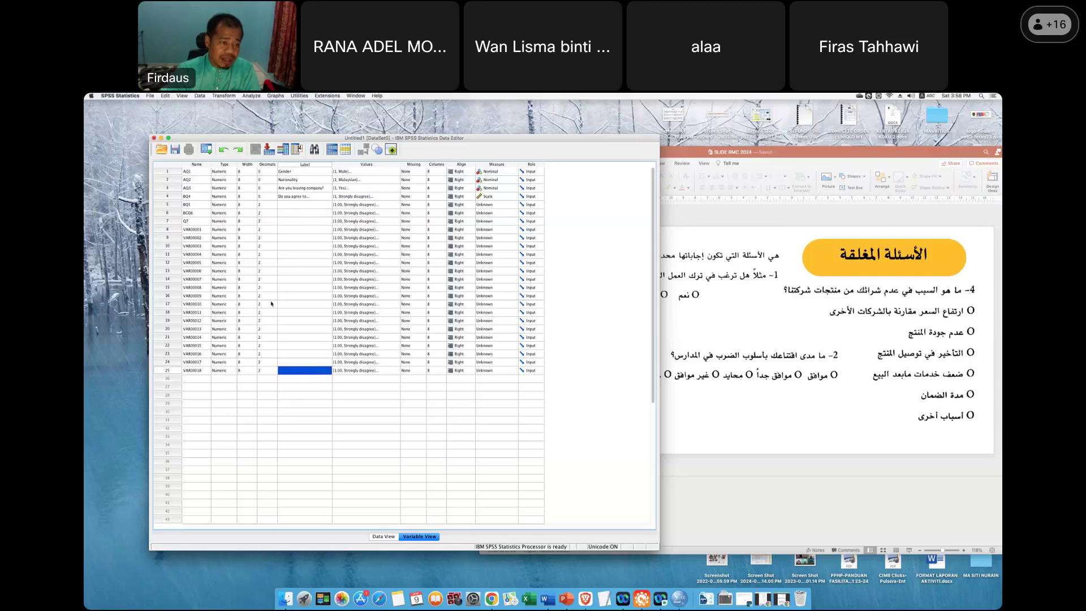
# Show the data grid in place of the variable definitions and widen the Data Editor window to fit more columns.
pyautogui.click(386, 536)
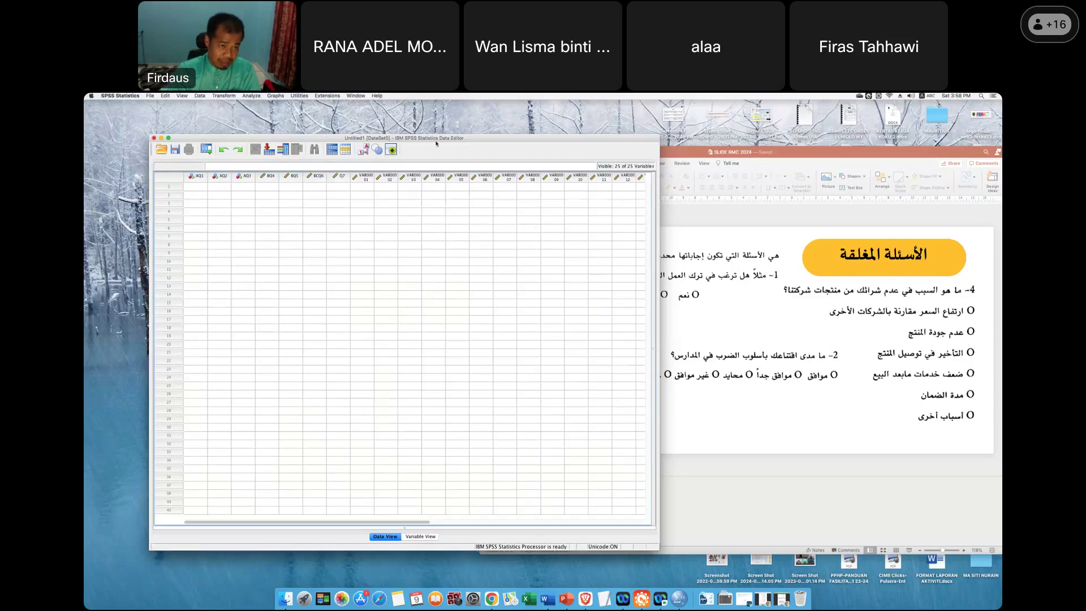
pyautogui.moveTo(436, 144); pyautogui.dragTo(461, 161)
pyautogui.moveTo(657, 247); pyautogui.dragTo(745, 248)
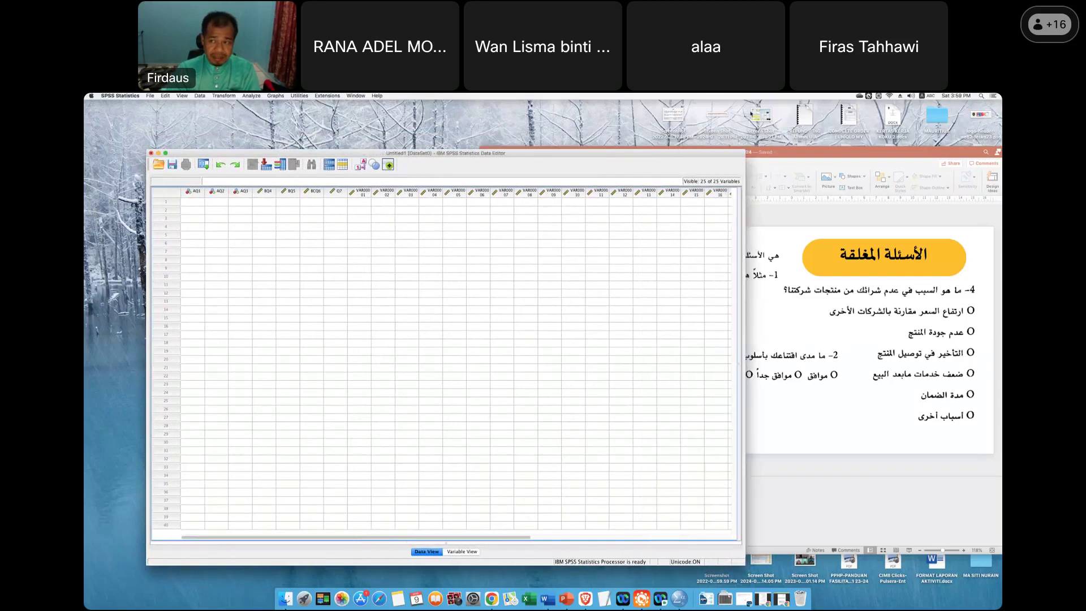
pyautogui.moveTo(637, 155); pyautogui.dragTo(633, 138)
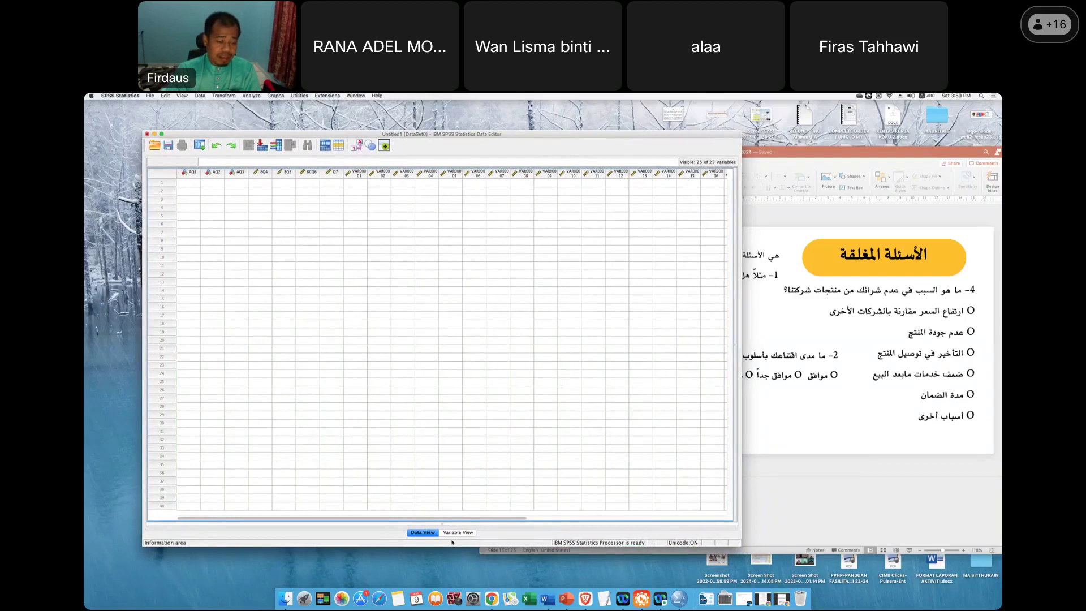
# Enter the first respondent's answers in row 1: 1 for AQ1, 3 for AQ2 and 2 for AQ3.
pyautogui.click(188, 183)
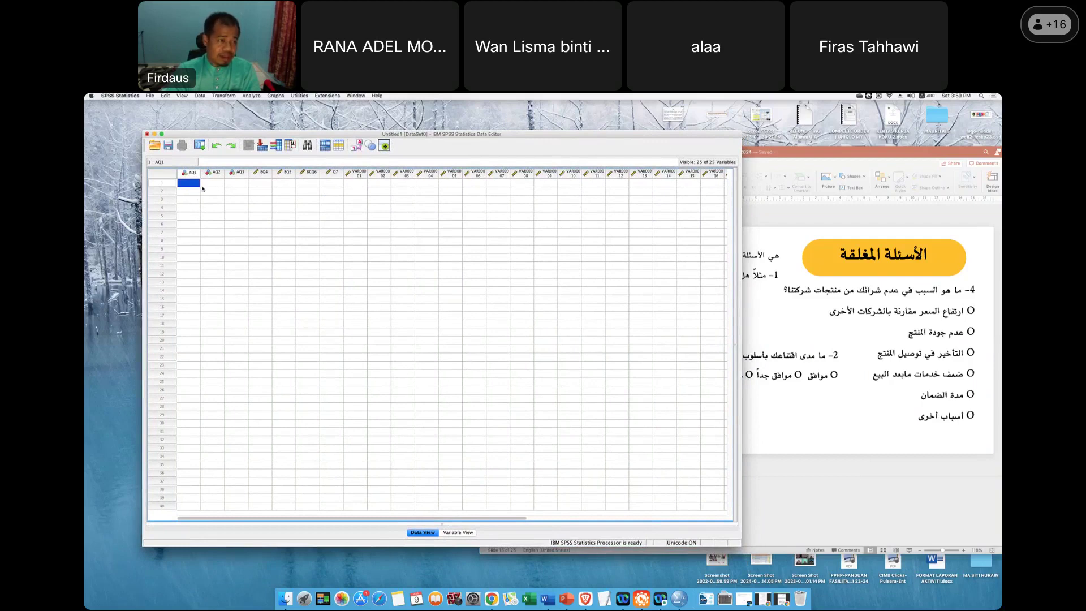
pyautogui.write('1')
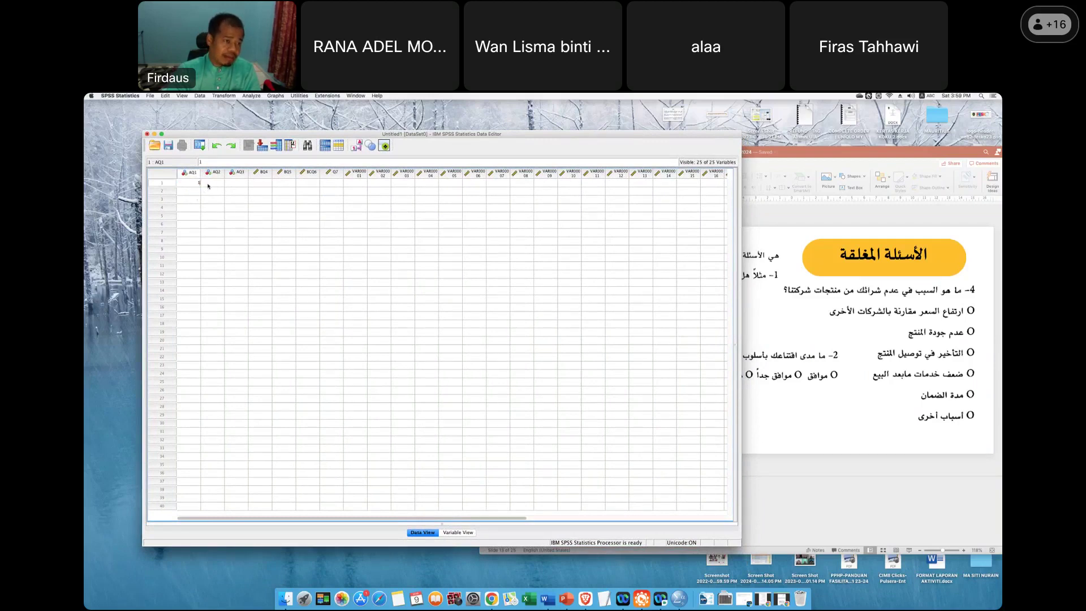
pyautogui.click(214, 184)
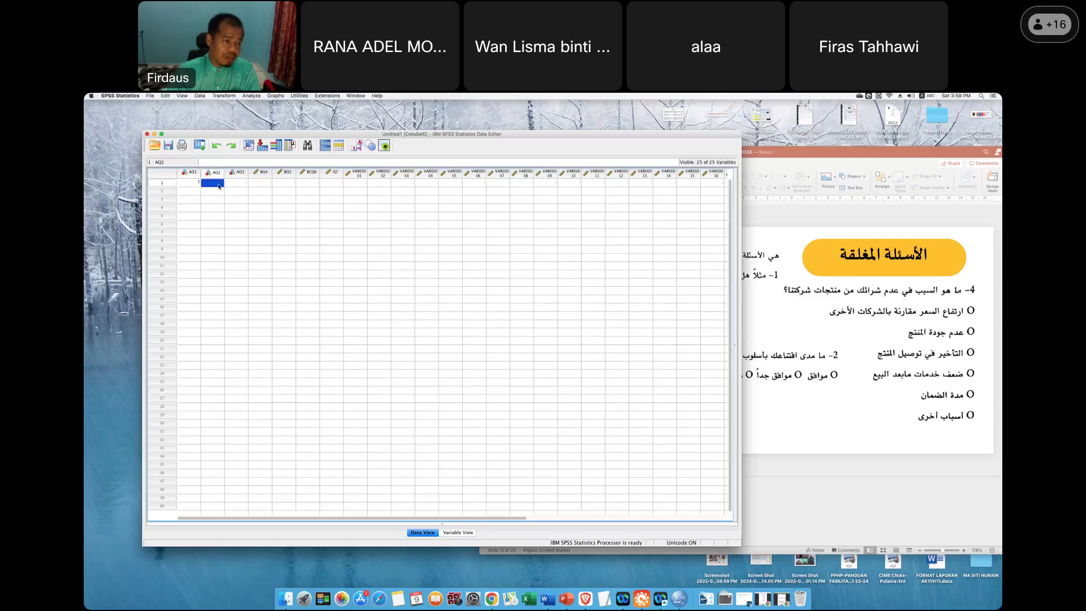
pyautogui.write('3')
pyautogui.click(237, 185)
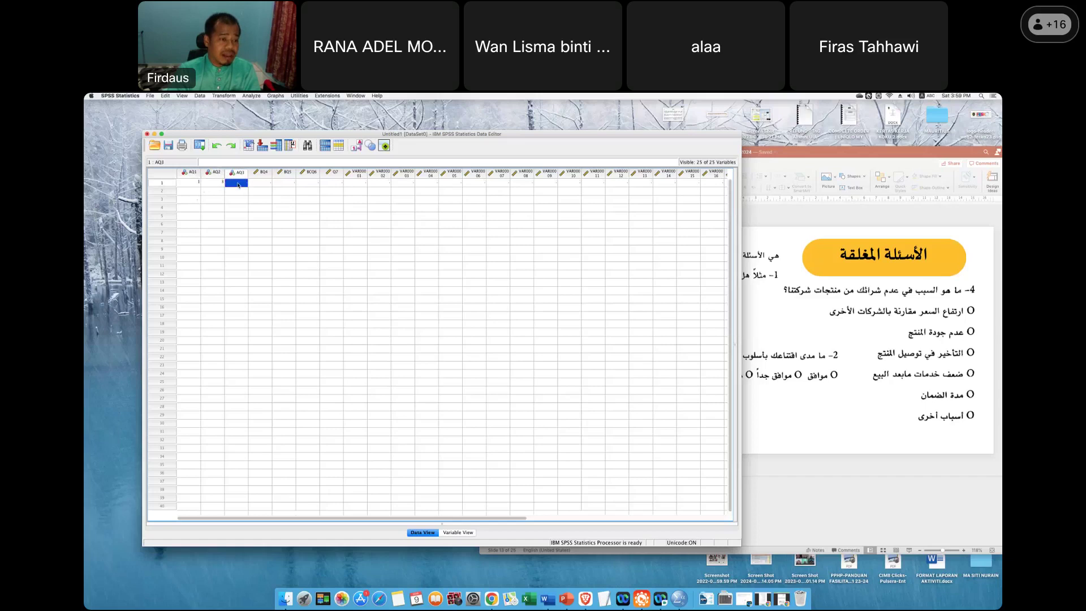
pyautogui.click(450, 533)
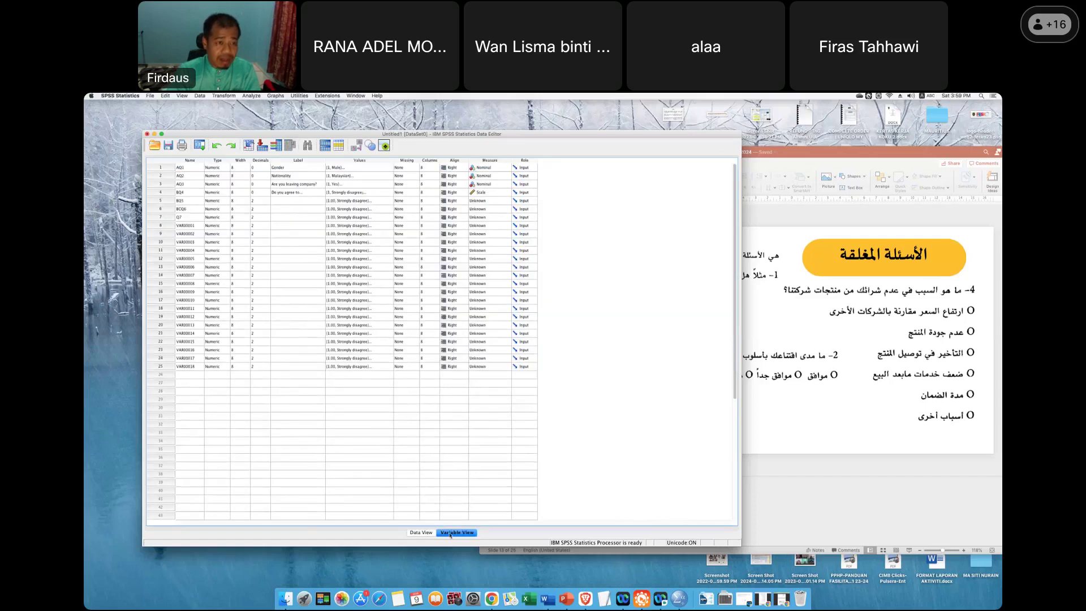
pyautogui.click(421, 533)
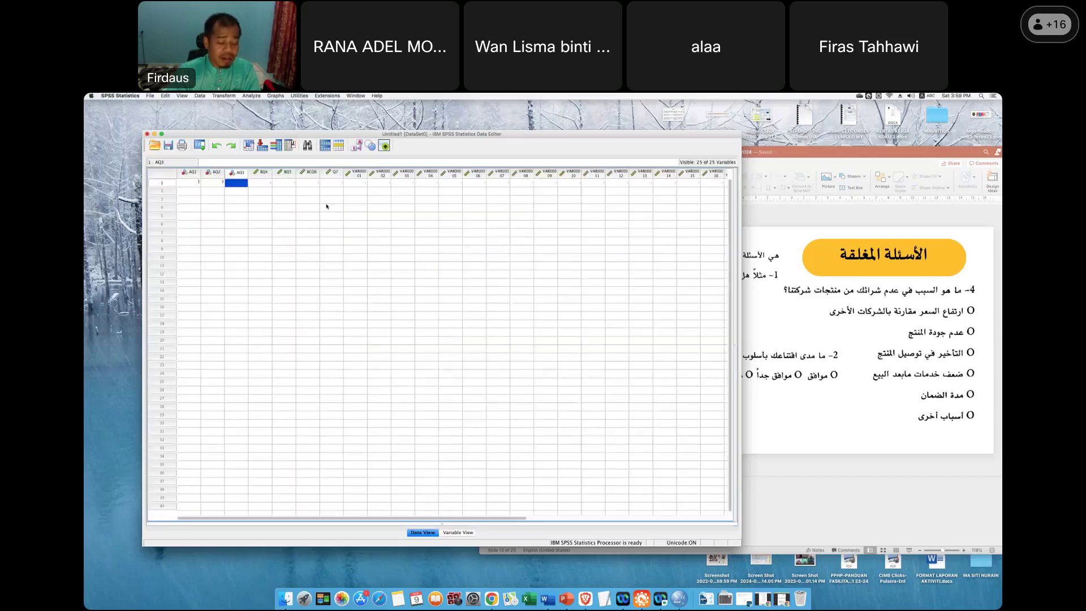
pyautogui.write('2')
pyautogui.click(263, 184)
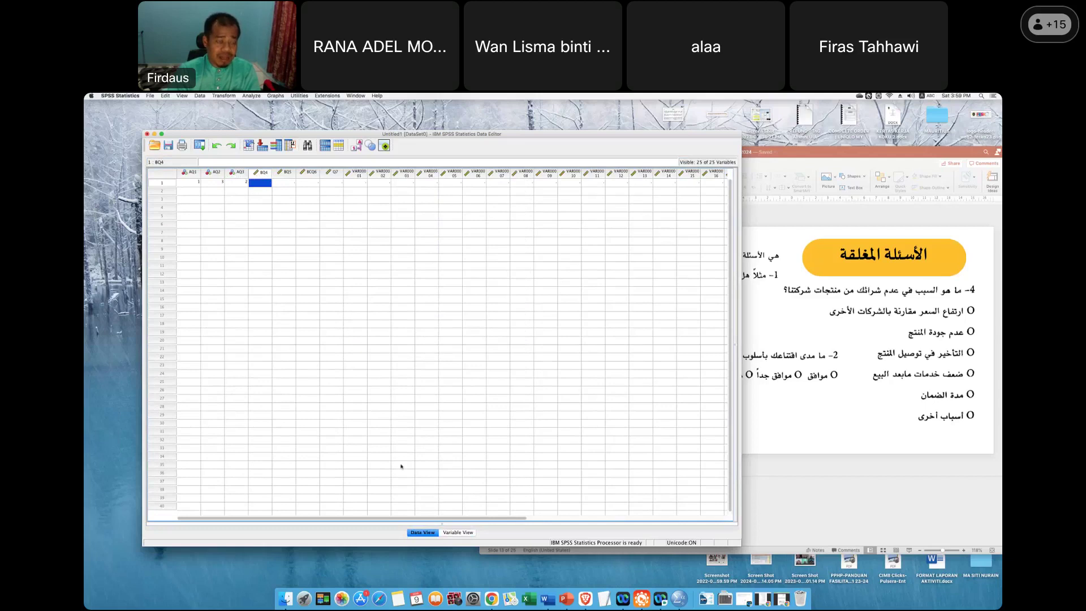
# Check BQ4's value labels in the variable definitions and enter 4 for BQ4 in row 1 of the data.
pyautogui.click(453, 533)
pyautogui.click(346, 193)
pyautogui.click(388, 193)
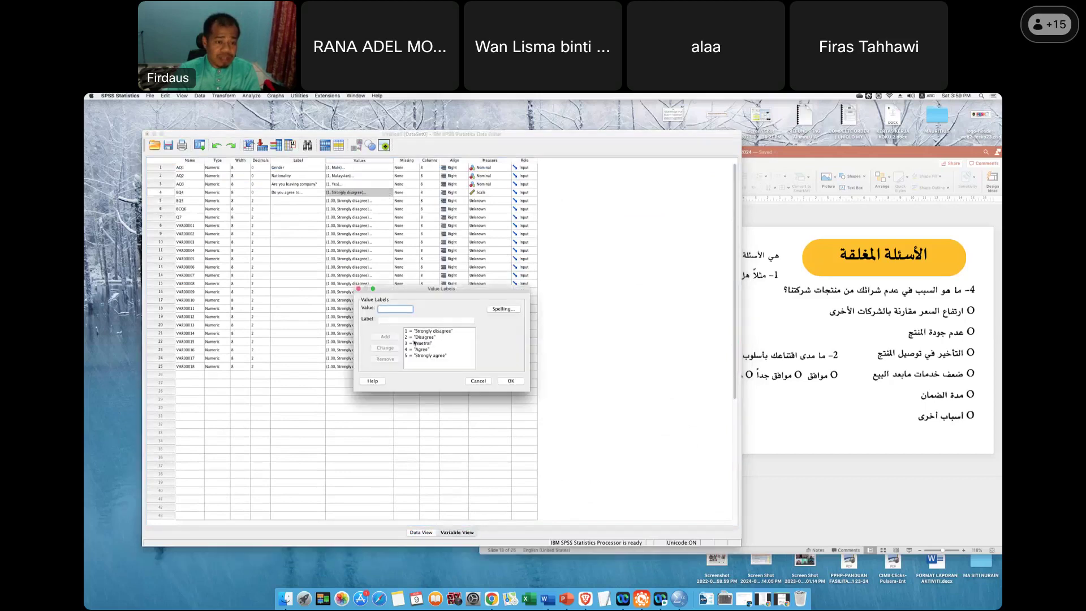
pyautogui.click(501, 383)
pyautogui.click(421, 532)
pyautogui.click(263, 184)
pyautogui.write('1')
pyautogui.click(283, 187)
pyautogui.click(267, 186)
pyautogui.write('4')
# Fill in row 1 with 4 for BQ5, 4 for BCQ6 and 5 for Q7.
pyautogui.click(286, 184)
pyautogui.write('4')
pyautogui.click(311, 186)
pyautogui.write('4')
pyautogui.click(332, 186)
pyautogui.write('5')
# Enter the row 1 responses 4, 3, 5, 4 and 5 for VAR00001 through VAR00005.
pyautogui.click(351, 185)
pyautogui.write('4')
pyautogui.click(377, 185)
pyautogui.write('3')
pyautogui.click(400, 185)
pyautogui.write('5')
pyautogui.click(427, 186)
pyautogui.write('4')
pyautogui.click(452, 185)
pyautogui.write('5')
# Enter the row 1 responses 4, 5, 3, 4 and 5 for VAR00006 through VAR00010.
pyautogui.click(478, 185)
pyautogui.write('4')
pyautogui.click(516, 185)
pyautogui.write('5')
pyautogui.click(537, 185)
pyautogui.write('3')
pyautogui.click(560, 185)
pyautogui.write('4')
pyautogui.click(570, 184)
pyautogui.write('5')
# Enter the row 1 responses 3, 4, 5 and 4 for VAR00011 through VAR00014.
pyautogui.click(591, 184)
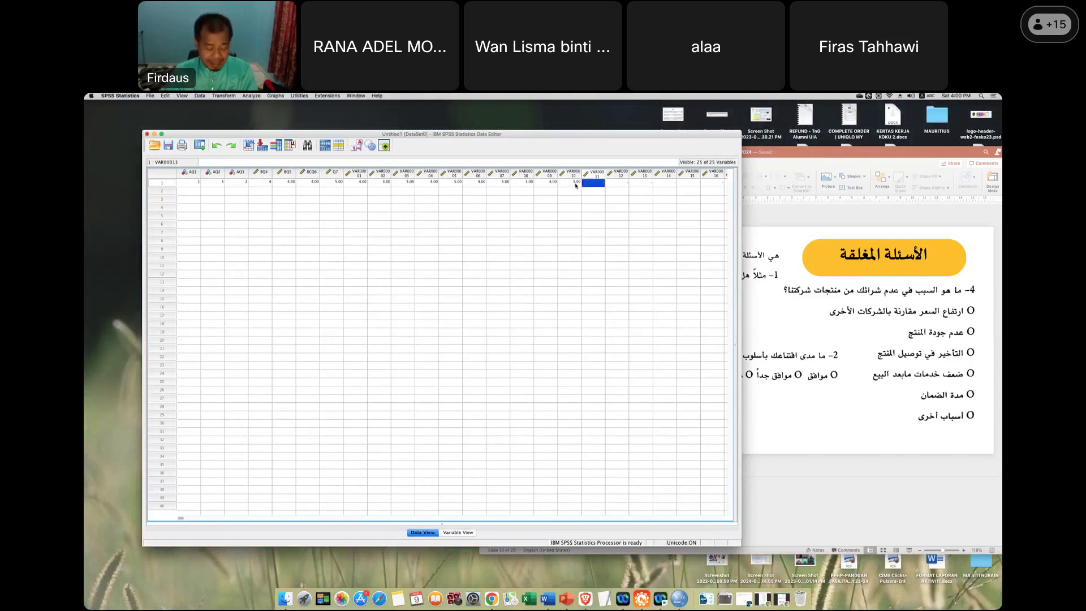
pyautogui.write('3')
pyautogui.press('Tab')
pyautogui.write('4')
pyautogui.press('Tab')
pyautogui.write('5')
pyautogui.press('Tab')
pyautogui.write('4')
pyautogui.press('Tab')
# Complete row 1 with the response 3 for each of VAR00015 through VAR00018.
pyautogui.write('3')
pyautogui.press('Tab')
pyautogui.write('3')
pyautogui.press('Tab')
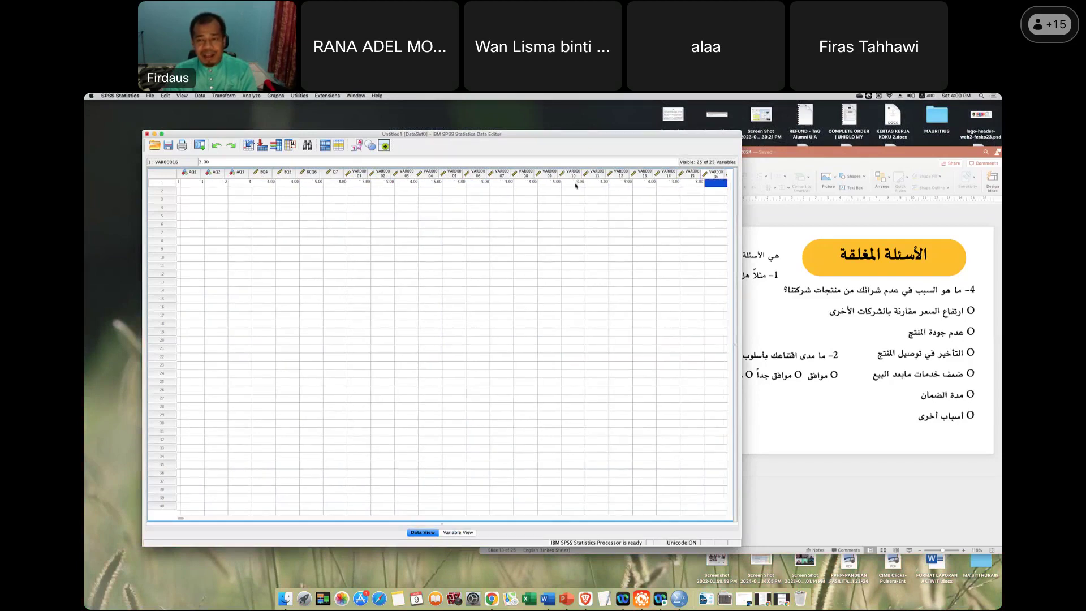
pyautogui.write('3')
pyautogui.press('Tab')
pyautogui.write('3')
pyautogui.press('Tab')
pyautogui.press('Left')
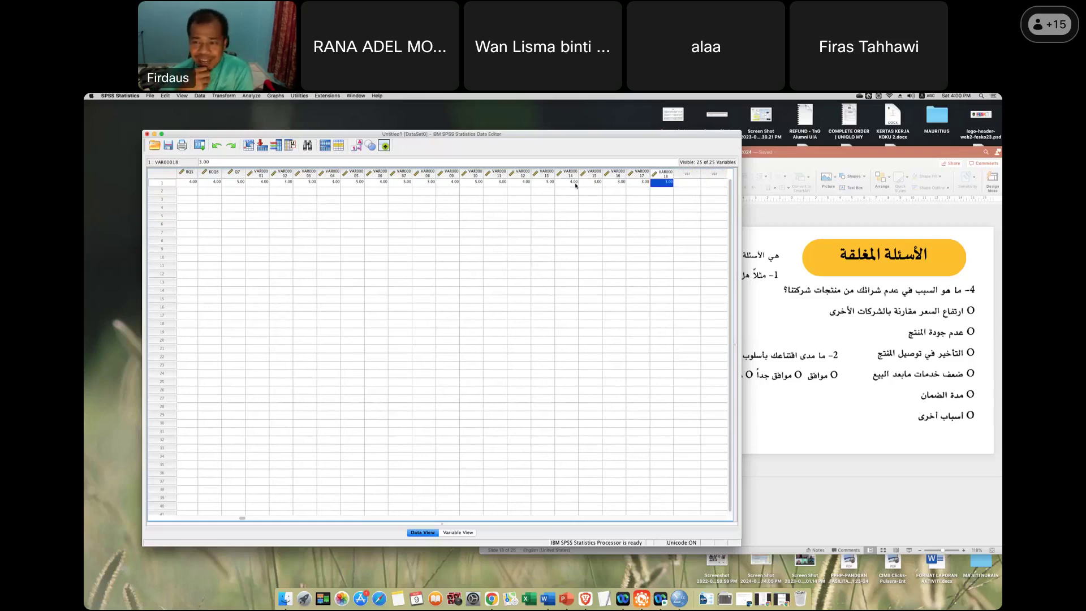
pyautogui.press('Left')
pyautogui.press('Left')
pyautogui.press('Left')
pyautogui.press('Left')
pyautogui.press('Left')
pyautogui.press('Left')
pyautogui.press('Left')
pyautogui.press('Left')
pyautogui.press('Left')
pyautogui.press('Left')
pyautogui.press('Left')
pyautogui.press('Left')
pyautogui.press('Left')
pyautogui.press('Left')
pyautogui.press('Left')
pyautogui.press('Left')
pyautogui.press('Left')
pyautogui.press('Left')
pyautogui.press('Left')
pyautogui.press('Left')
pyautogui.press('Left')
pyautogui.press('Left')
pyautogui.press('Left')
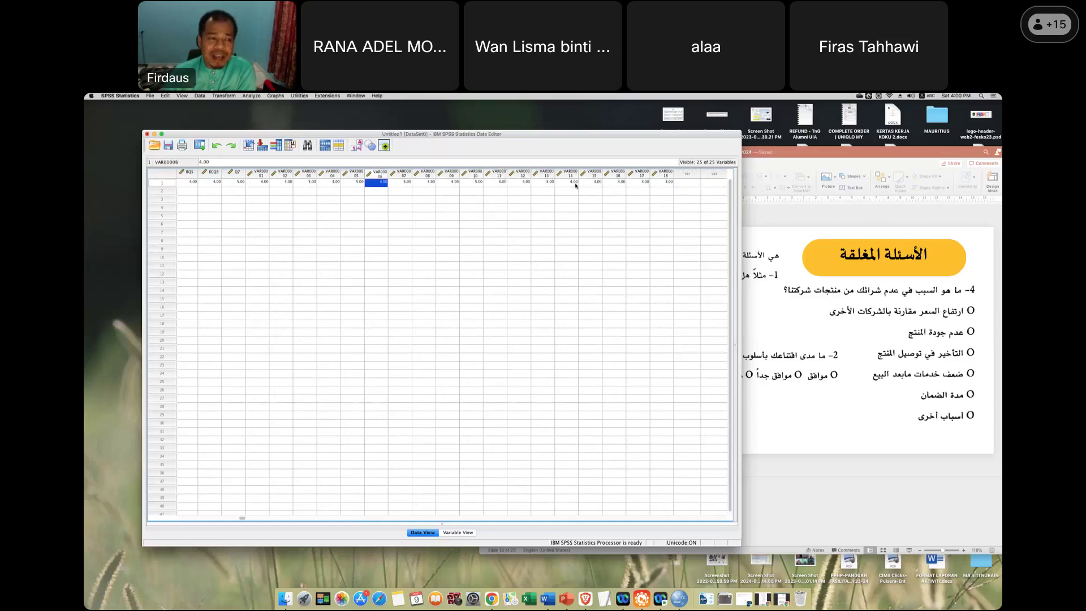
pyautogui.press('Left')
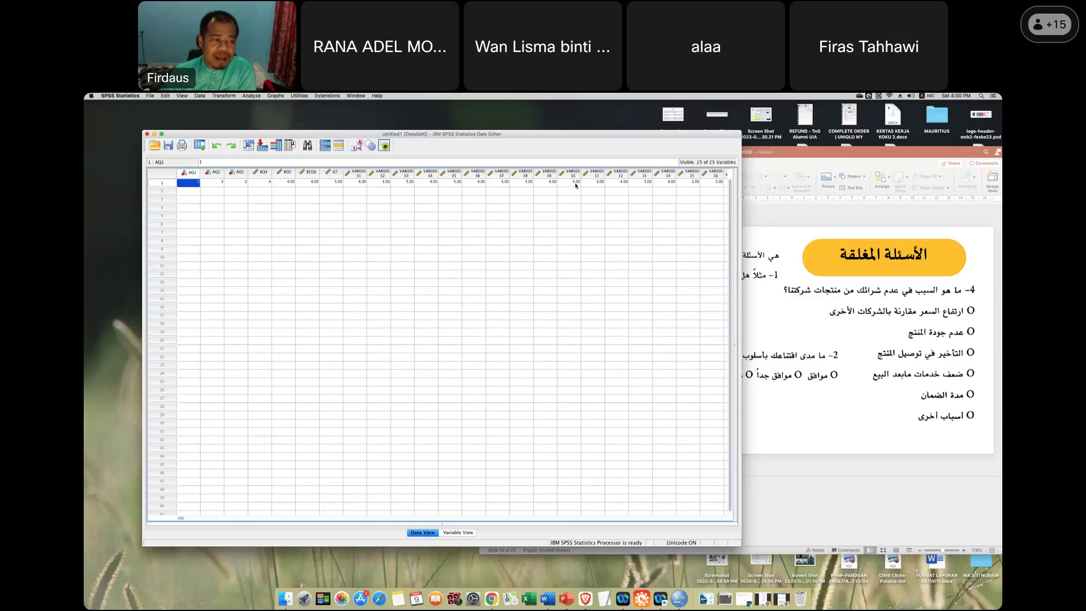
pyautogui.press('Down')
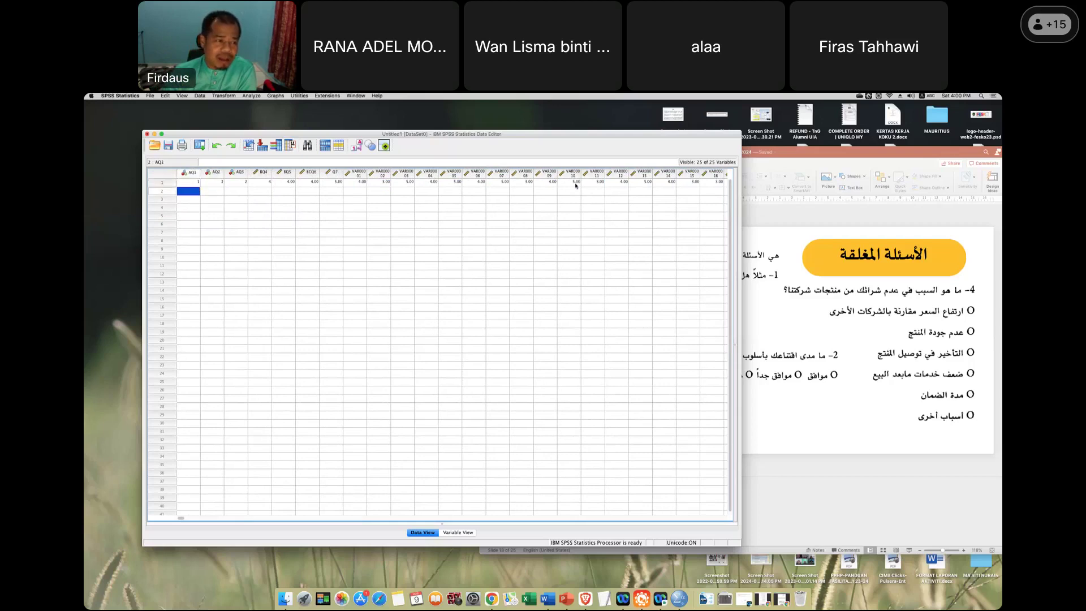
pyautogui.press('Down')
pyautogui.press('Down')
pyautogui.press('Down')
pyautogui.press('Down')
pyautogui.press('Down')
pyautogui.press('Down')
pyautogui.press('Up')
pyautogui.press('Up')
pyautogui.press('Up')
pyautogui.press('Up')
pyautogui.press('Up')
pyautogui.press('Down')
pyautogui.press('Down')
pyautogui.press('Down')
pyautogui.press('Down')
pyautogui.press('Down')
pyautogui.press('Down')
pyautogui.press('Down')
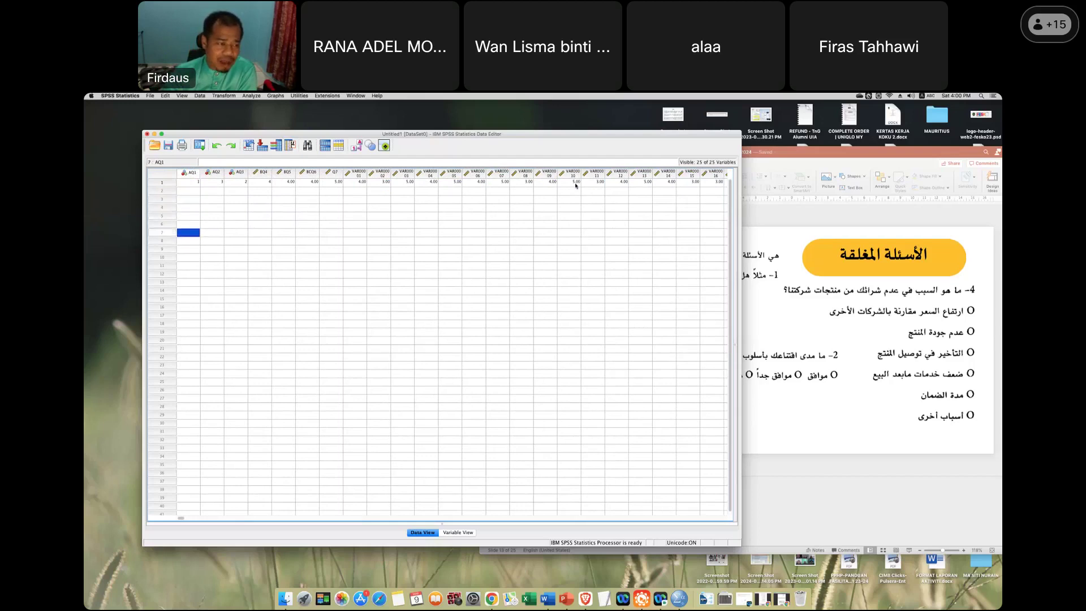
pyautogui.click(356, 250)
pyautogui.click(213, 216)
pyautogui.click(190, 191)
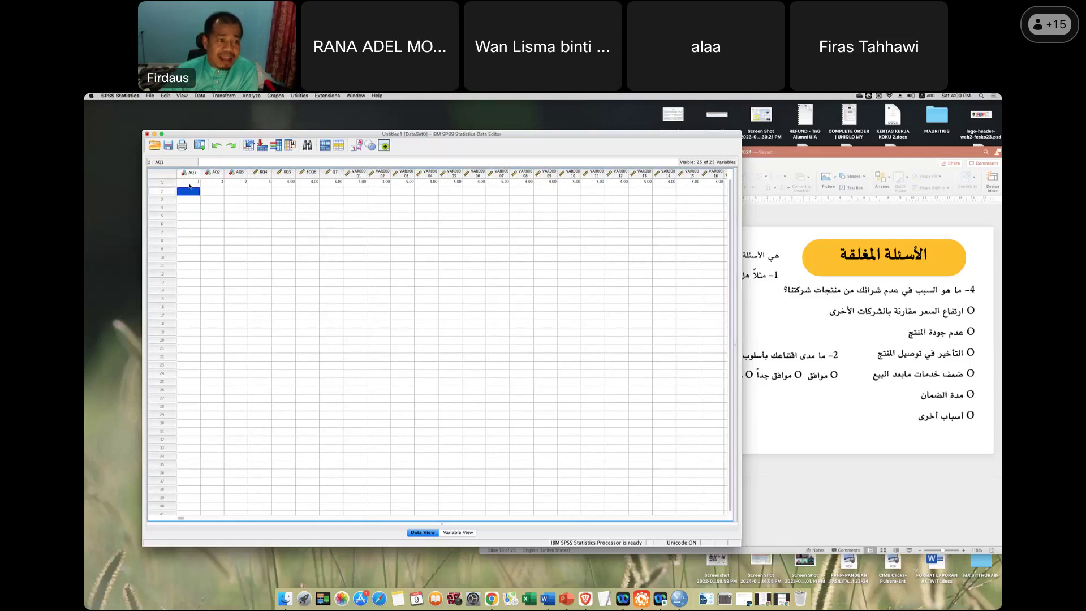
pyautogui.click(190, 183)
pyautogui.click(212, 182)
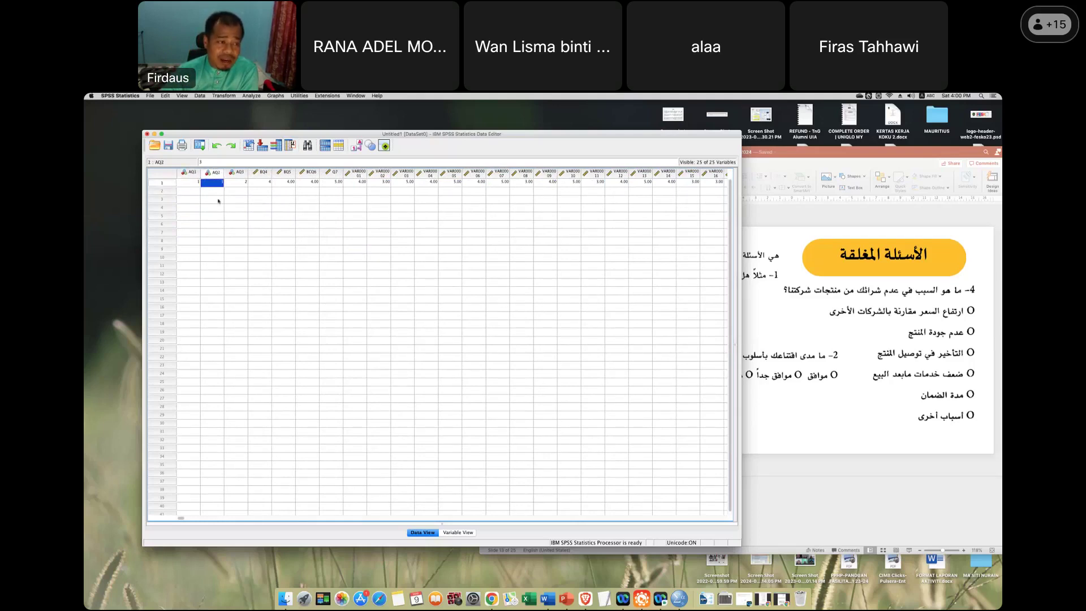
pyautogui.click(285, 585)
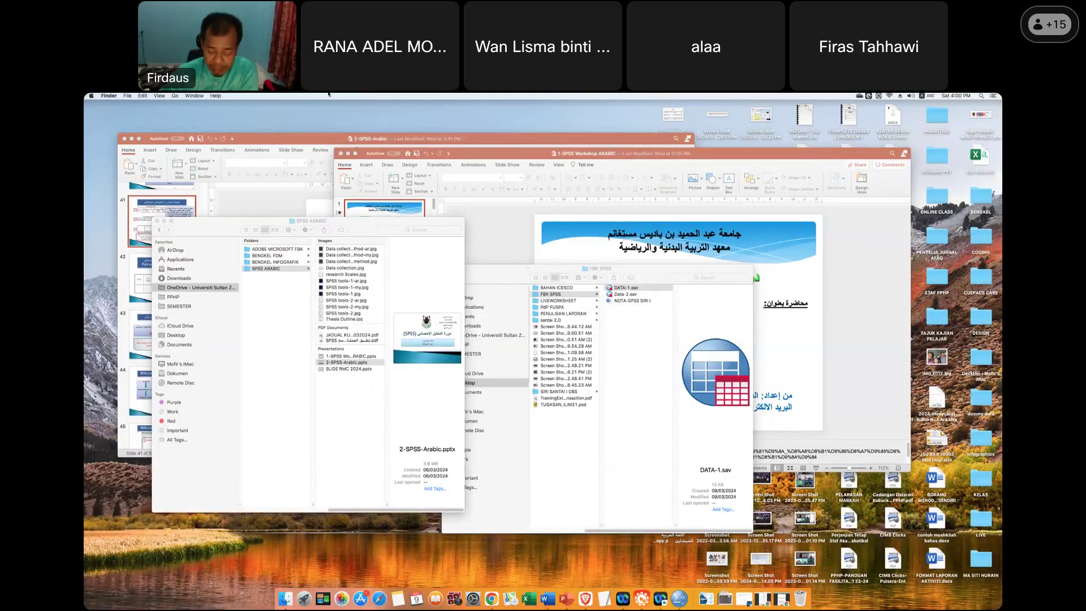
pyautogui.hotkey('ctrl', 'Left')
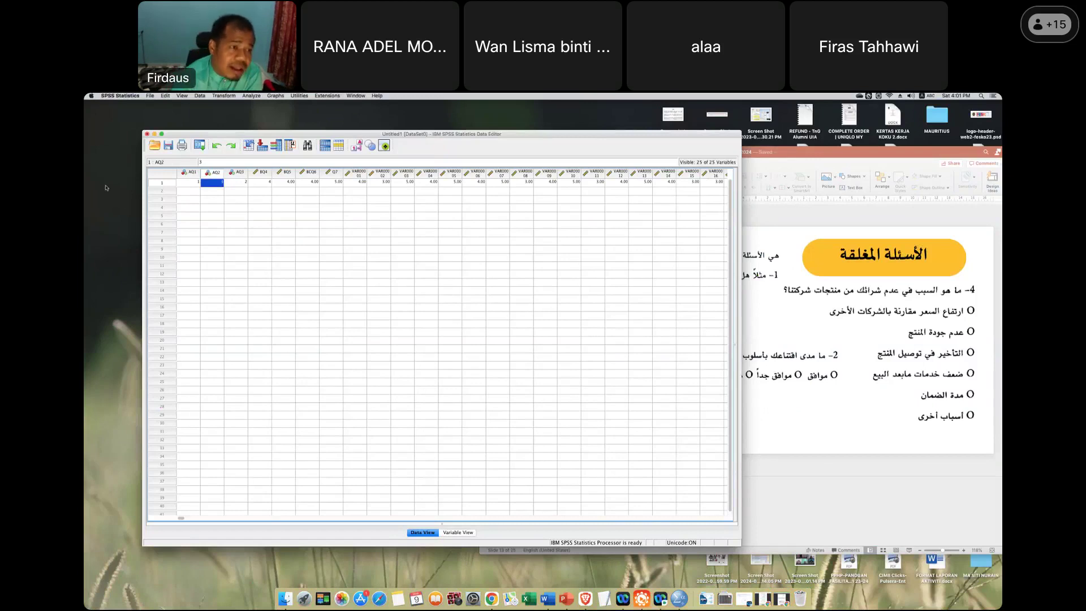
# Examine row 1's AQ1 cell and rows 1 to 4 as individual respondent records, ending on row 1's AQ1 cell.
pyautogui.click(195, 184)
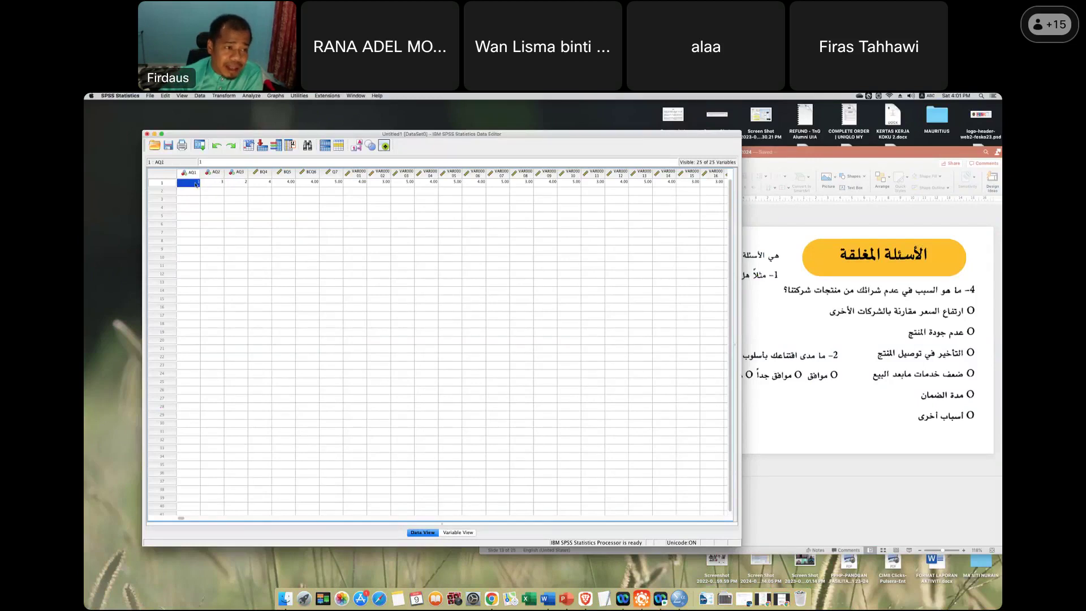
pyautogui.press('Tab')
pyautogui.click(191, 185)
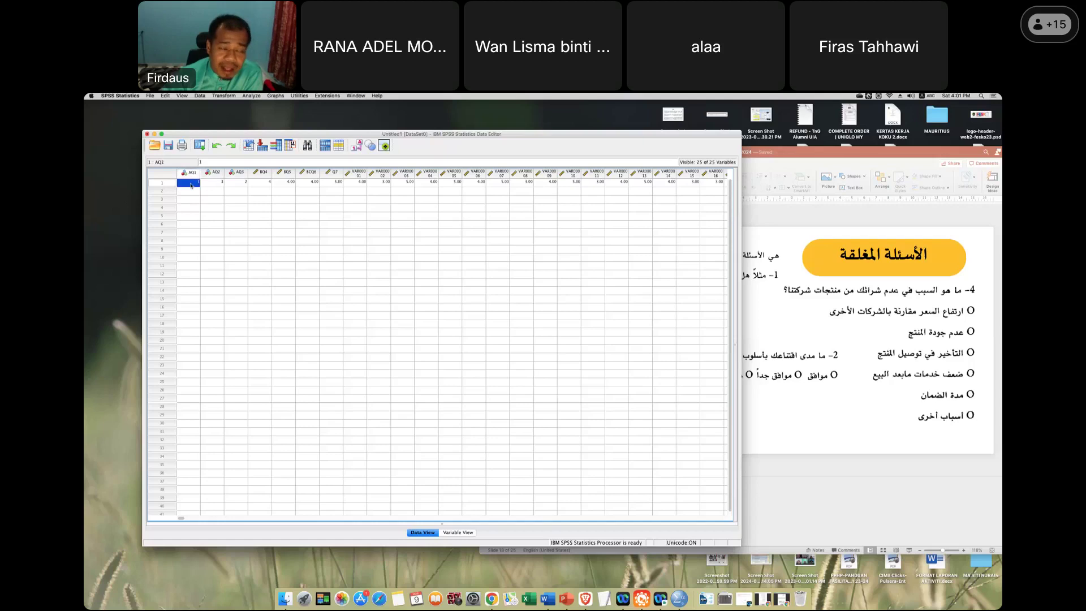
pyautogui.click(163, 183)
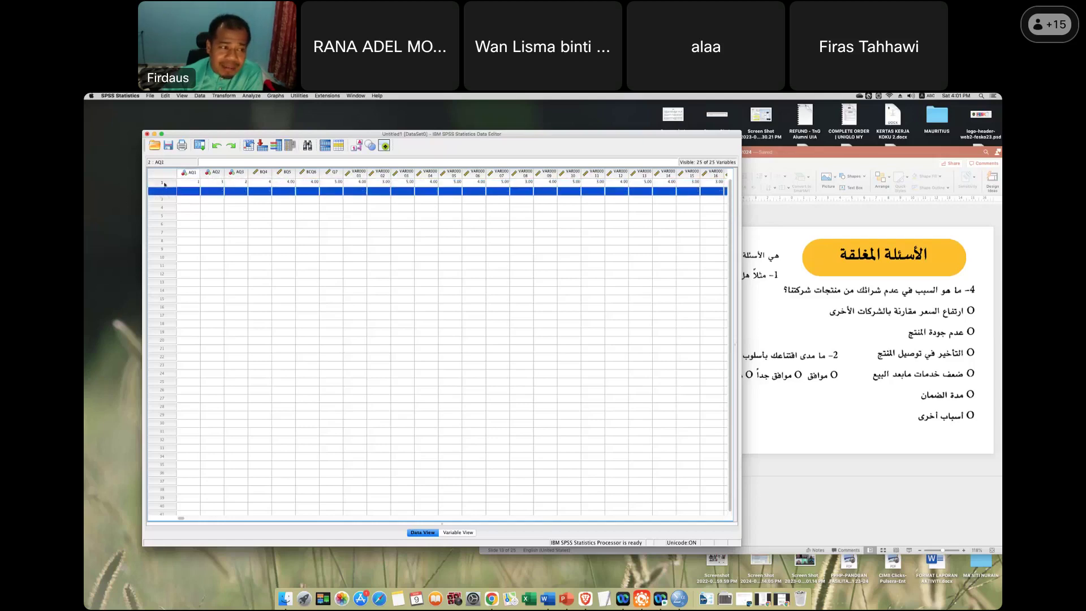
pyautogui.click(166, 192)
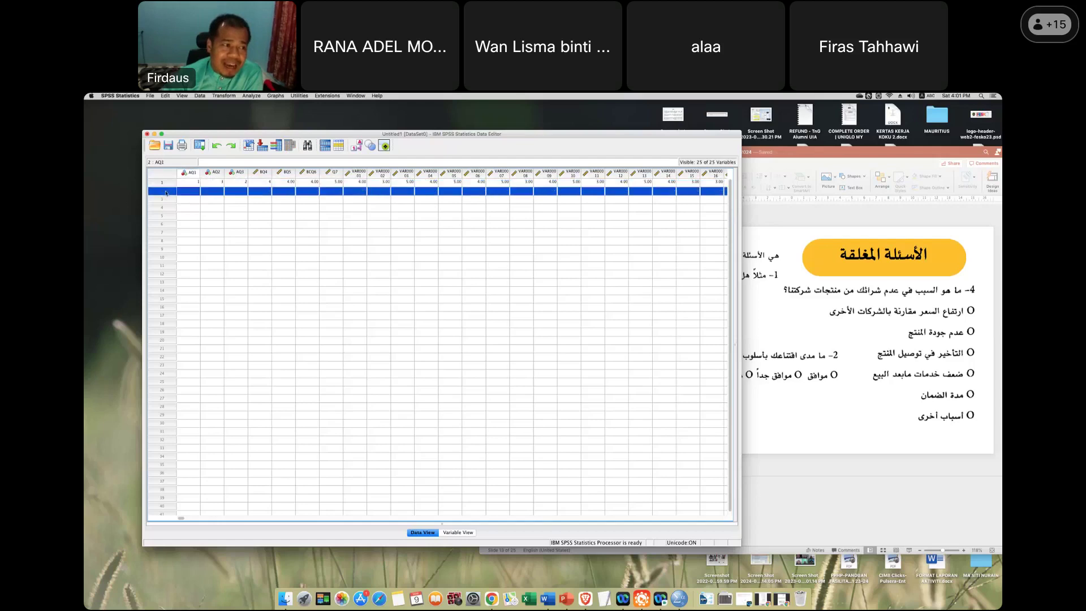
pyautogui.click(166, 198)
pyautogui.click(167, 183)
pyautogui.click(169, 192)
pyautogui.click(167, 199)
pyautogui.click(169, 207)
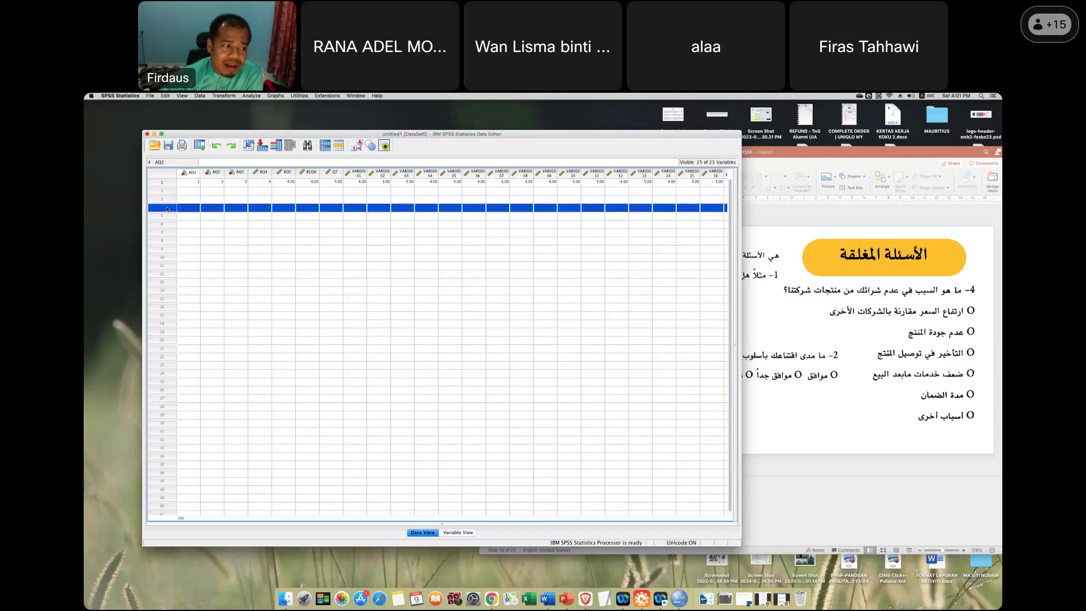
pyautogui.click(192, 185)
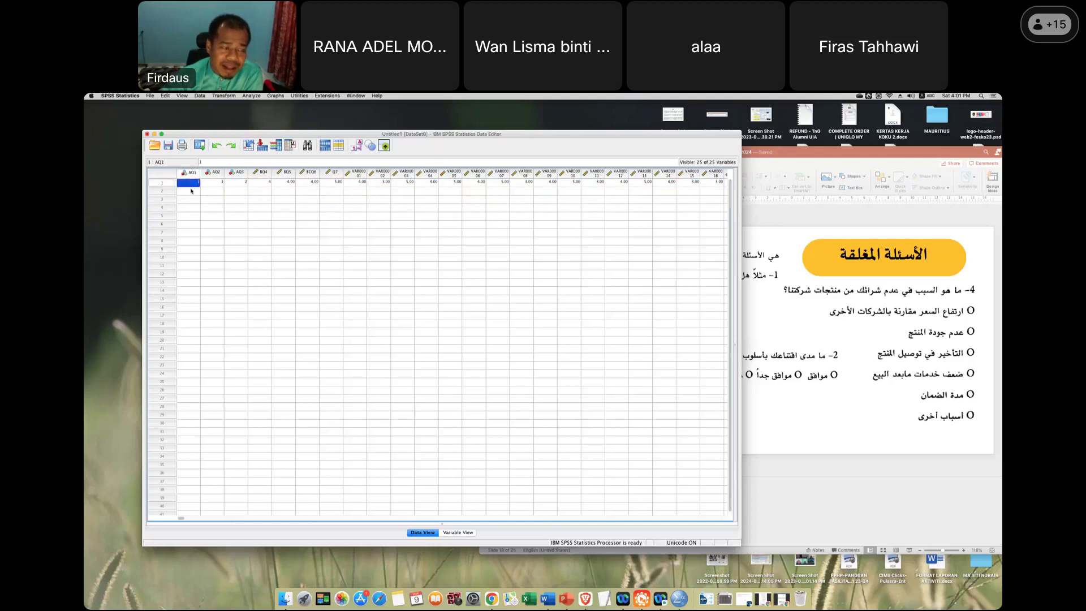
# Walk through the empty case rows of the AQ1 column and return to the first case.
pyautogui.click(209, 309)
pyautogui.click(188, 314)
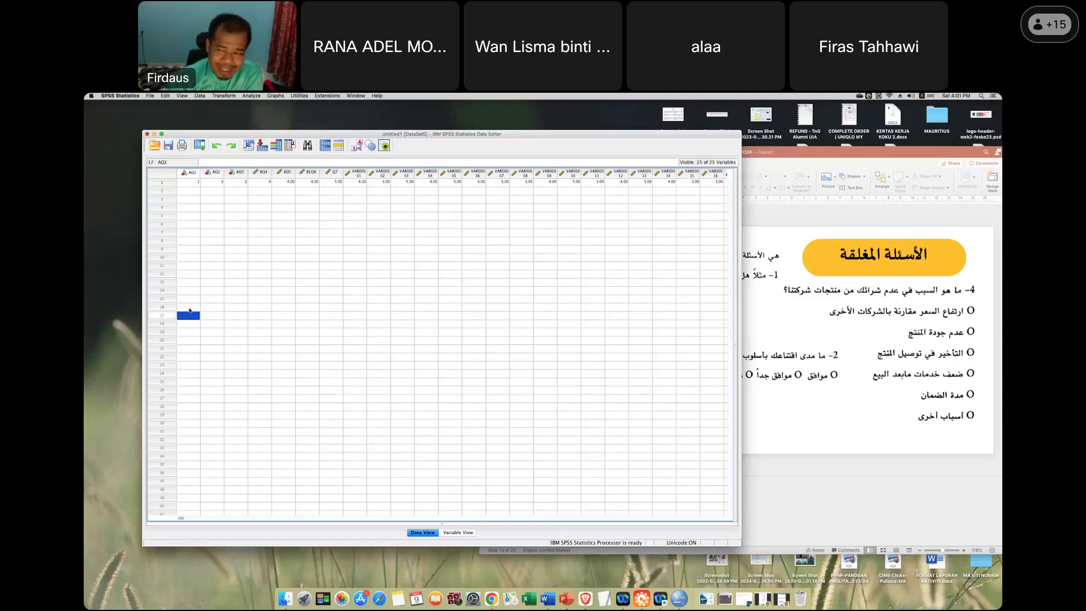
pyautogui.click(187, 350)
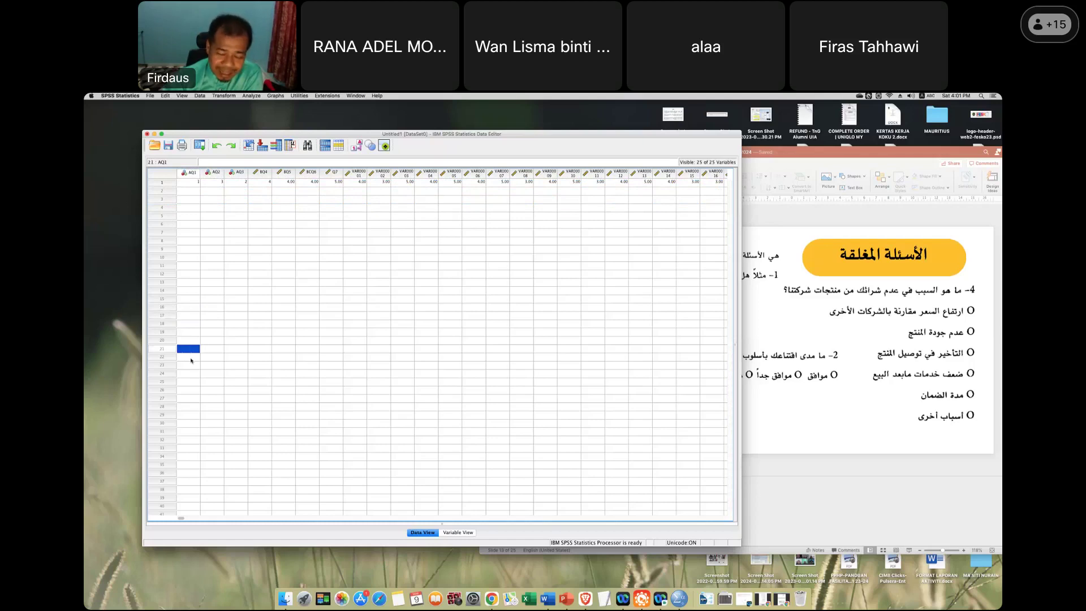
pyautogui.click(189, 184)
pyautogui.press('Down')
pyautogui.press('Down')
pyautogui.press('Down')
pyautogui.press('Down')
pyautogui.press('Down')
pyautogui.press('Down')
pyautogui.press('Down')
pyautogui.press('Down')
pyautogui.press('Down')
pyautogui.press('Down')
pyautogui.press('Down')
pyautogui.press('Down')
pyautogui.press('Down')
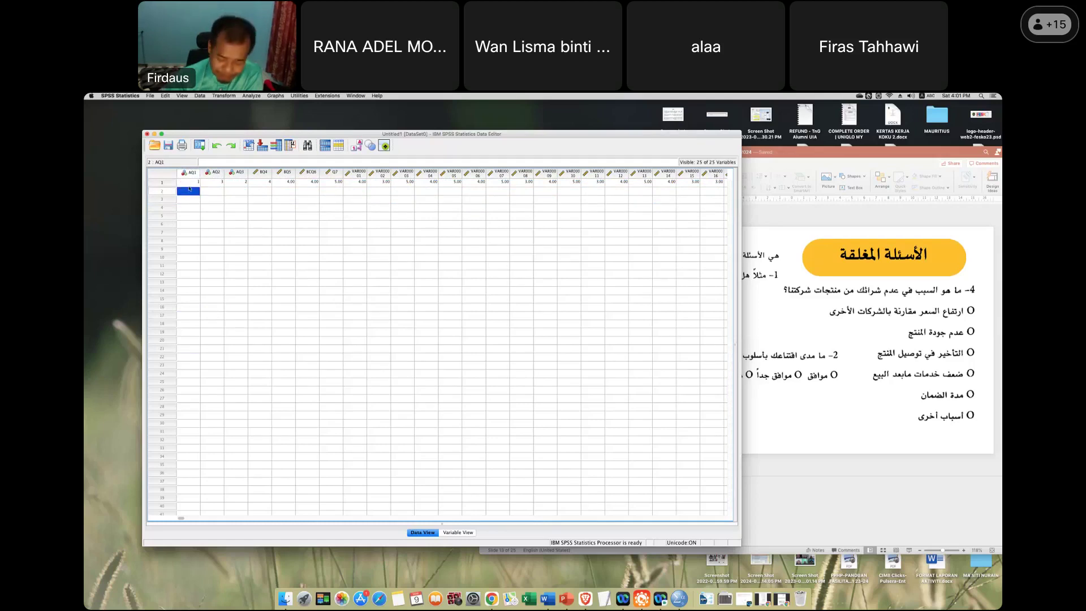
pyautogui.press('Down')
pyautogui.press('Down')
pyautogui.press('Down')
pyautogui.press('Down')
pyautogui.press('Down')
pyautogui.press('Down')
pyautogui.press('Down')
pyautogui.press('Down')
pyautogui.press('Down')
pyautogui.press('Down')
pyautogui.press('Down')
pyautogui.press('Down')
pyautogui.press('Down')
pyautogui.press('Down')
pyautogui.press('Down')
pyautogui.press('Down')
pyautogui.press('Down')
pyautogui.press('Down')
pyautogui.press('Down')
pyautogui.press('Down')
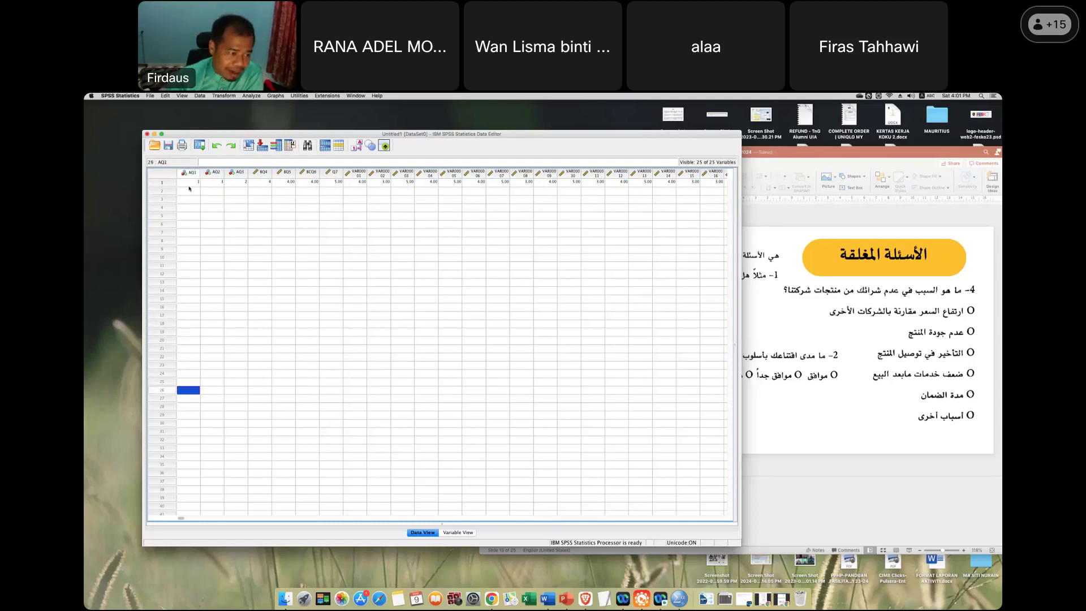
pyautogui.press('Down')
pyautogui.press('Down')
pyautogui.press('Down')
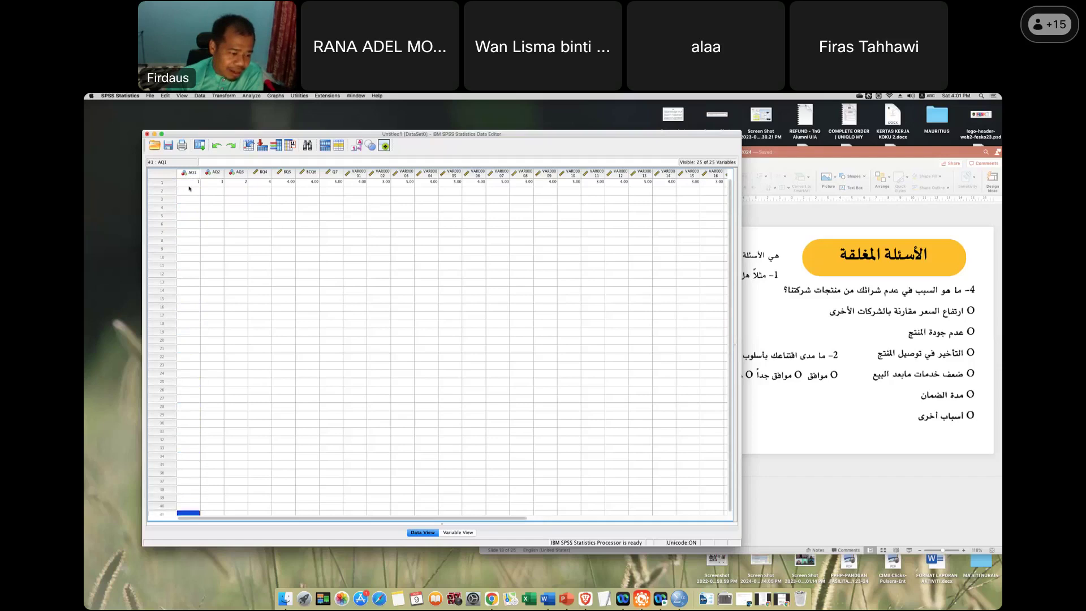
pyautogui.press('super+Up')
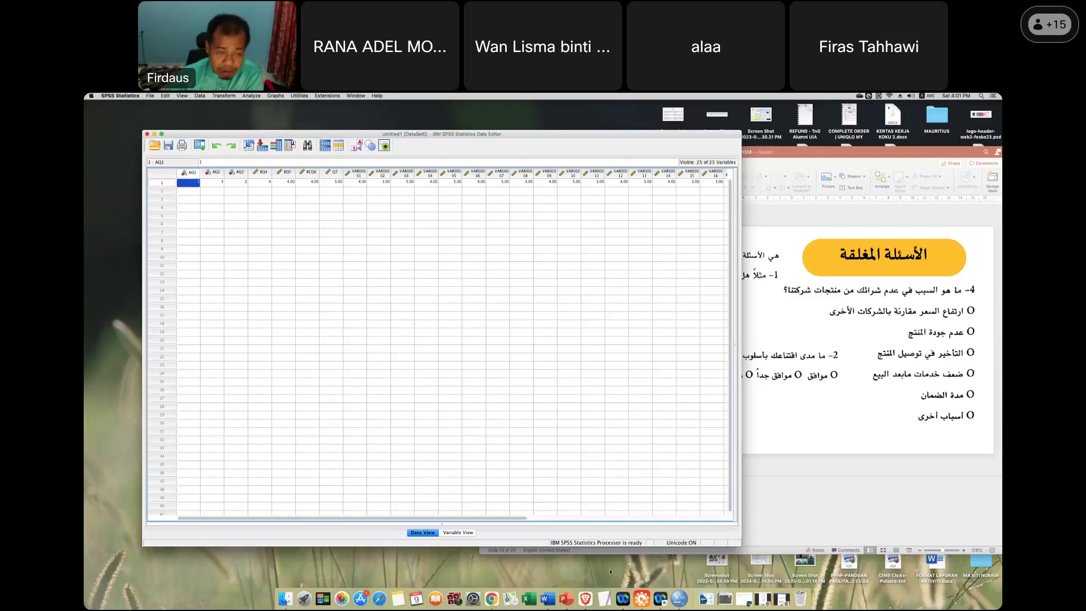
# Switch to the Finder window showing the FBK SPSS folder and open DATA-1.sav.
pyautogui.hotkey('ctrl', 'Right')
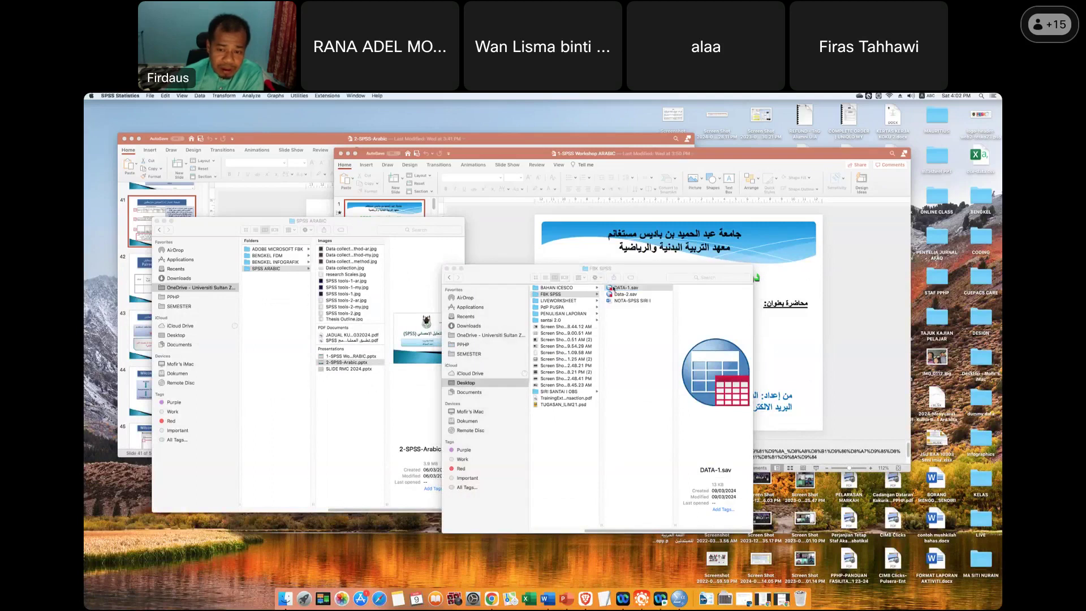
pyautogui.doubleClick(622, 288)
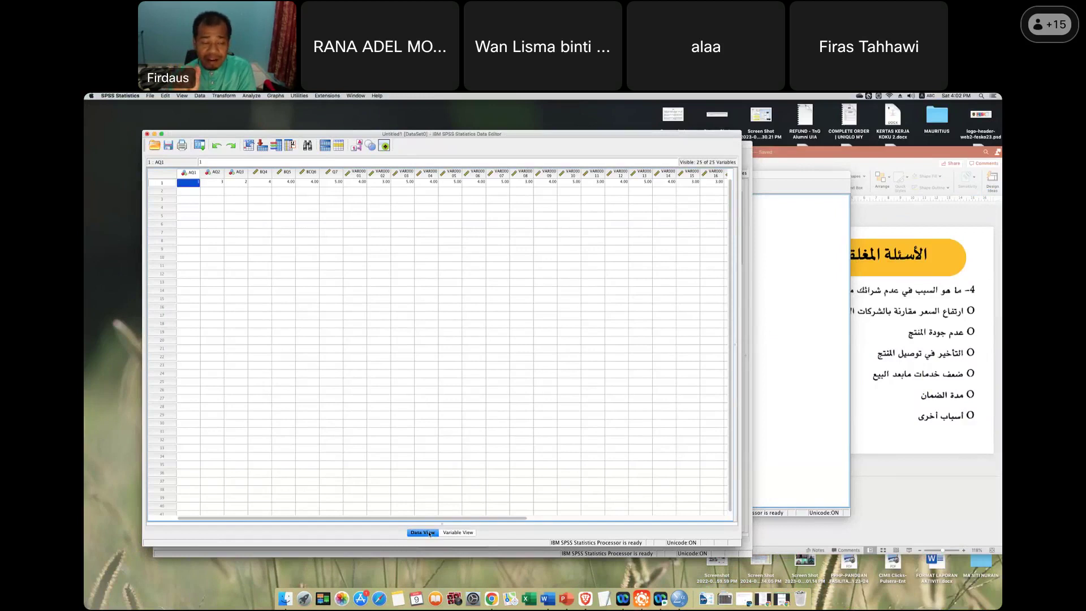
# Compare the untitled dataset's variable definitions with its data rows, checking the first two cases of AQ1.
pyautogui.click(453, 532)
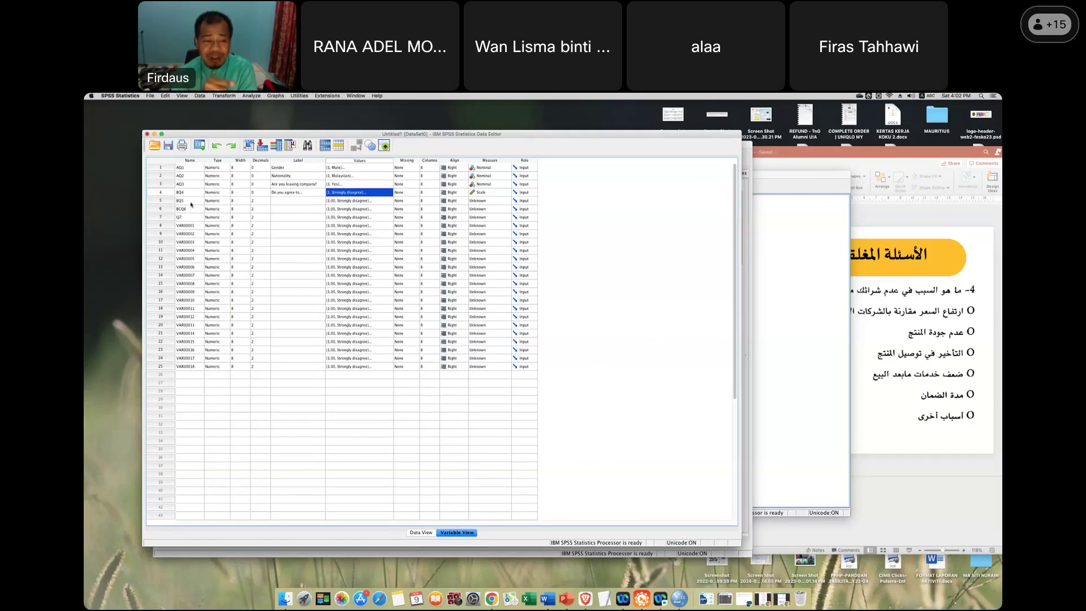
pyautogui.click(420, 532)
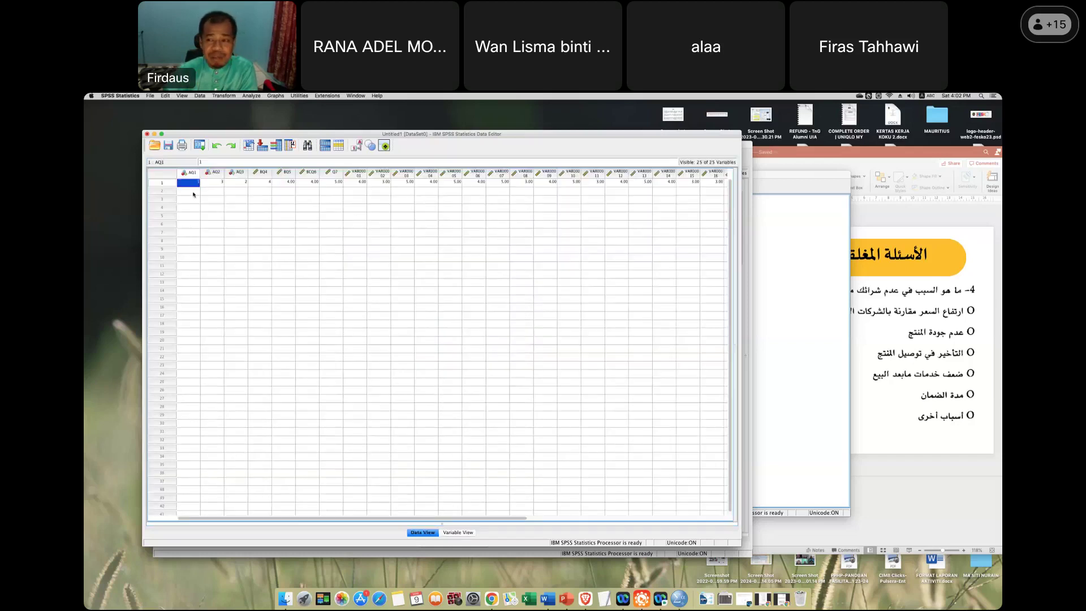
pyautogui.click(193, 192)
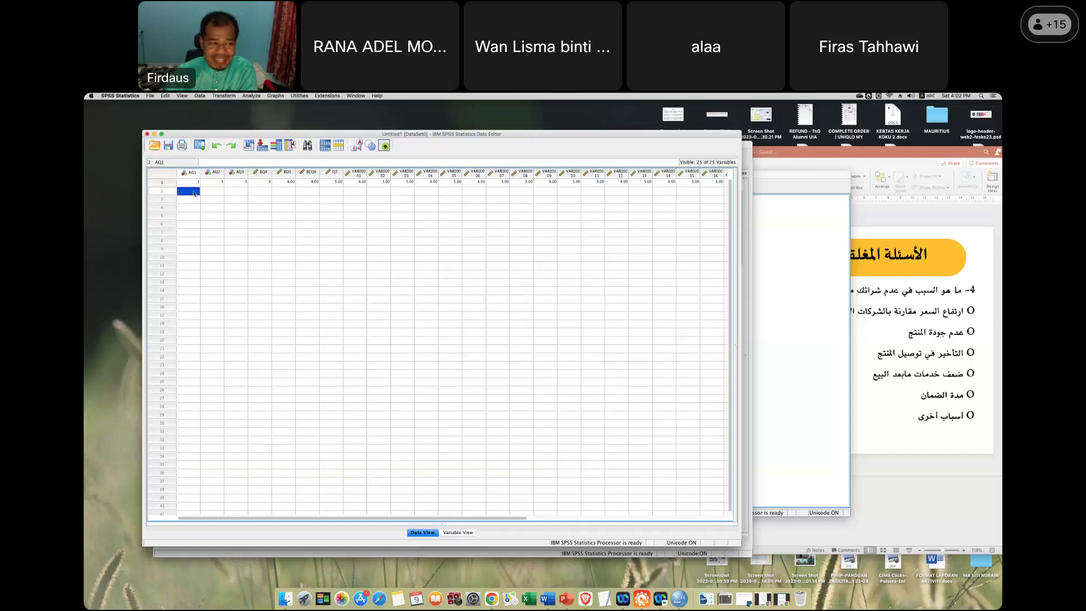
pyautogui.click(195, 185)
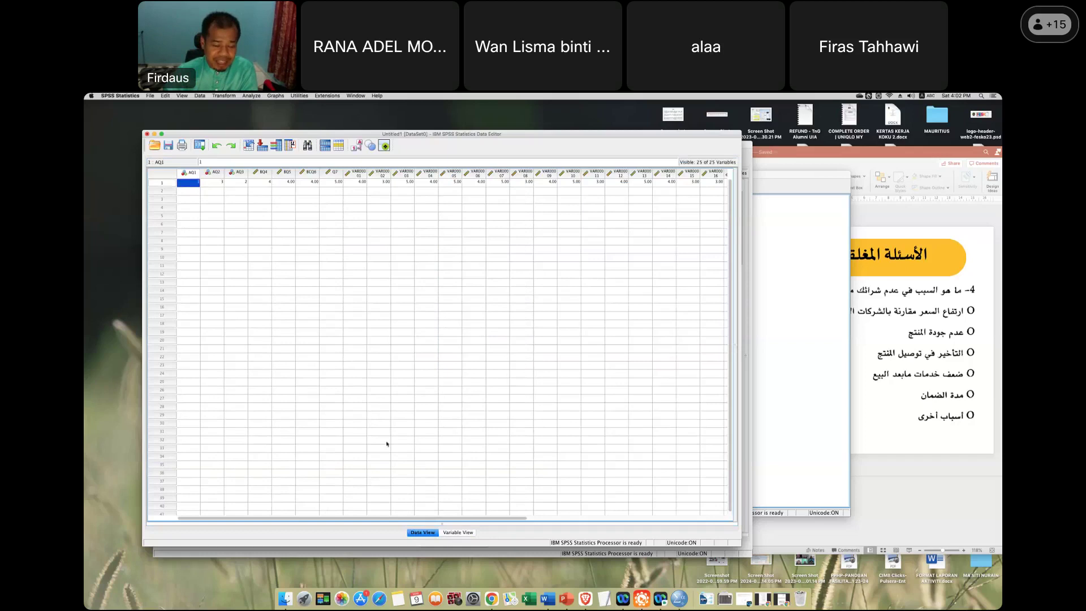
pyautogui.click(457, 532)
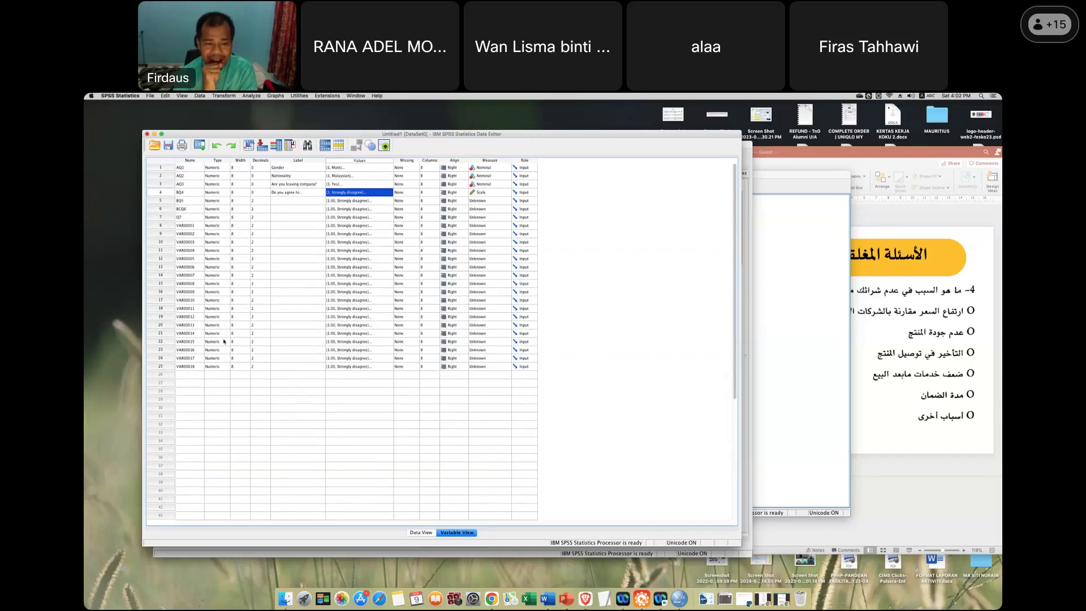
pyautogui.click(421, 532)
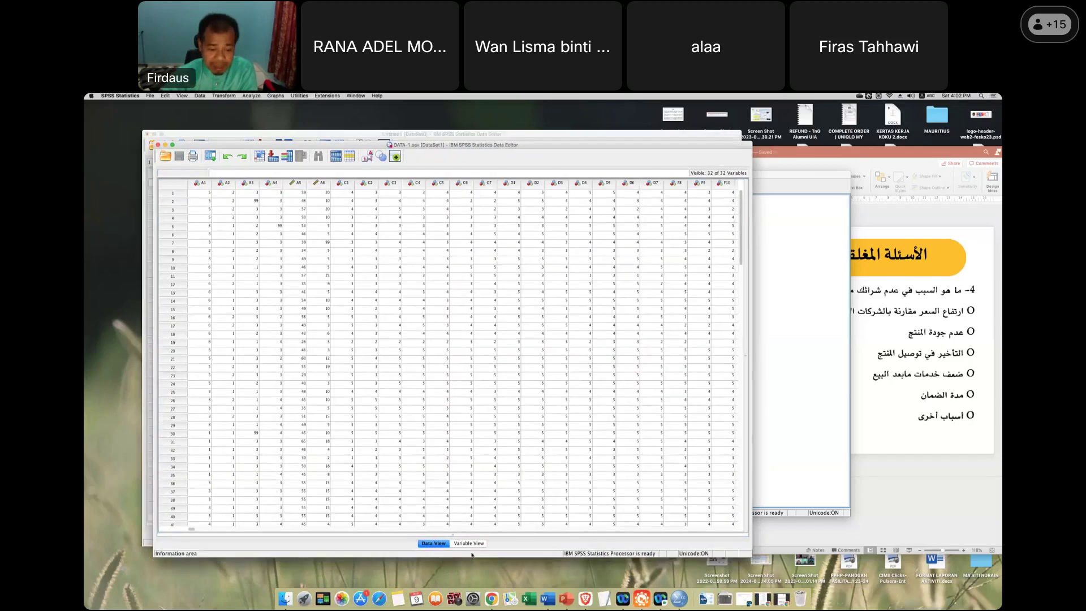
# Move the DATA-1.sav data window so that it covers the untitled dataset's window.
pyautogui.moveTo(526, 142)
pyautogui.mouseDown()
pyautogui.moveTo(493, 146)
pyautogui.moveTo(522, 127)
pyautogui.moveTo(510, 136)
pyautogui.mouseUp()
pyautogui.scroll(-2, 553, 327)
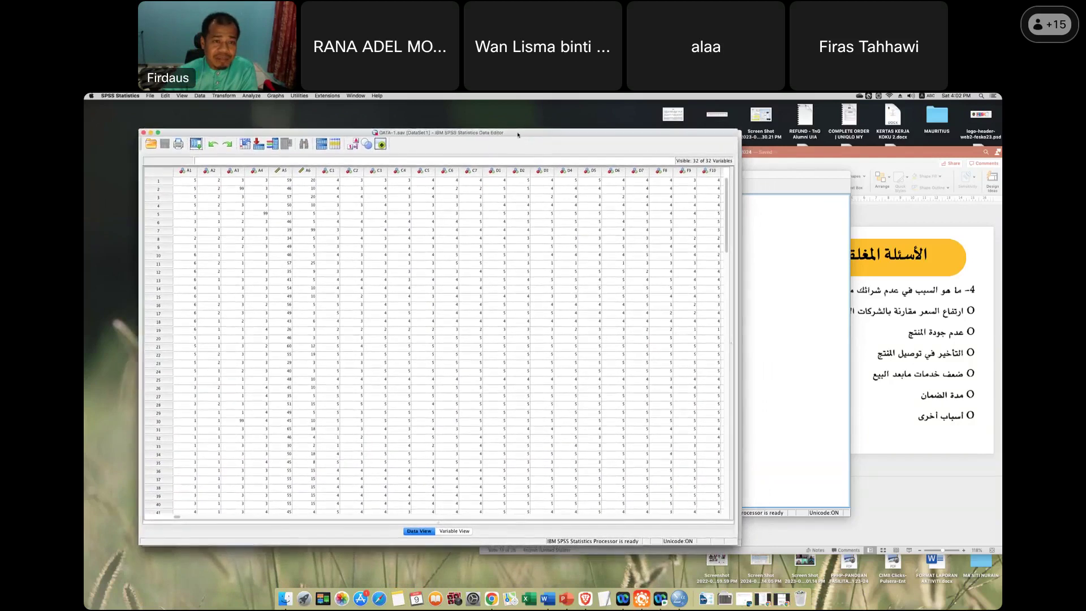
pyautogui.scroll(2, 560, 338)
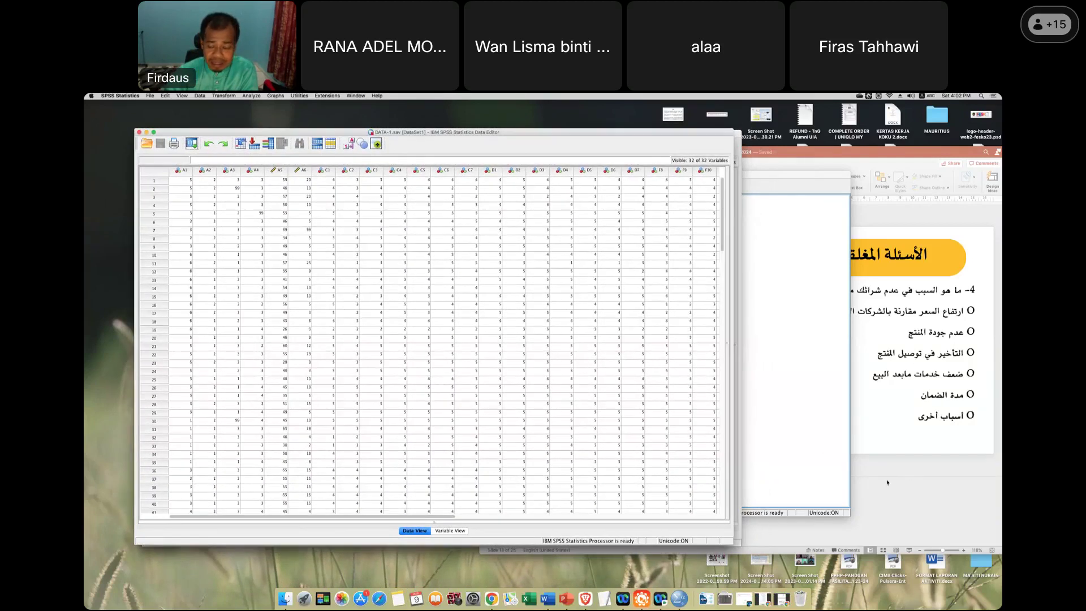
# Move the FBK SPSS Finder window from Desktop 2 to Desktop 1 and bring it to the front.
pyautogui.rightClick(290, 591)
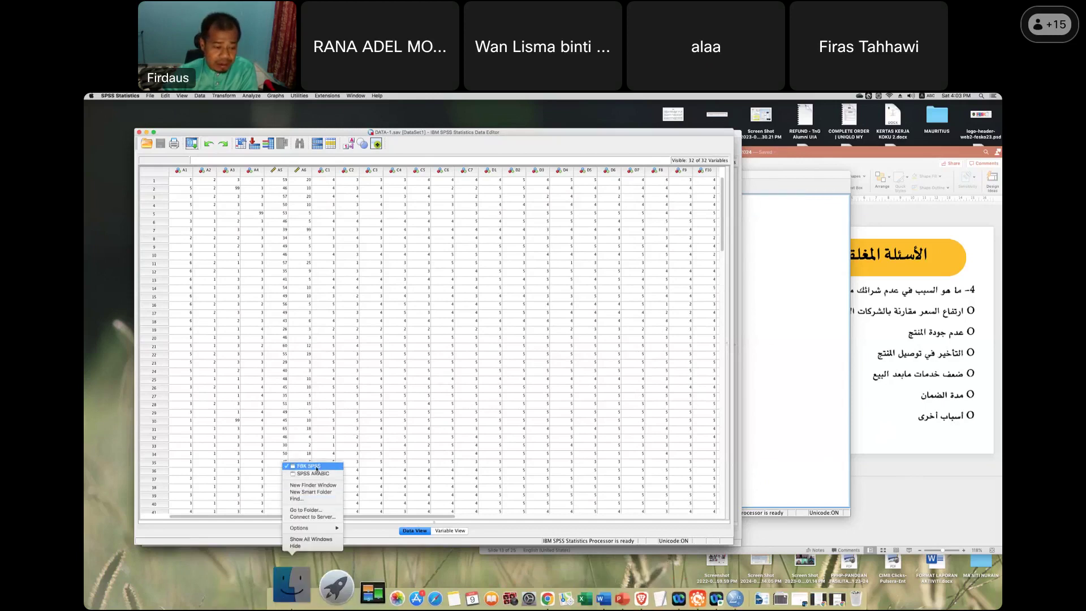
pyautogui.click(230, 569)
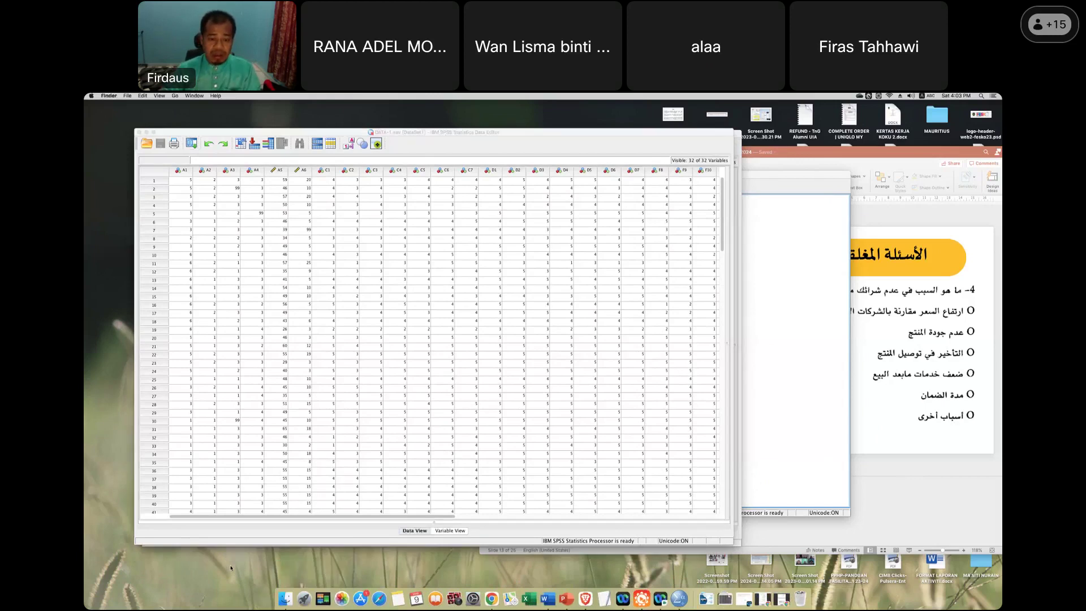
pyautogui.hotkey('ctrl', 'Right')
pyautogui.hotkey('ctrl', 'Up')
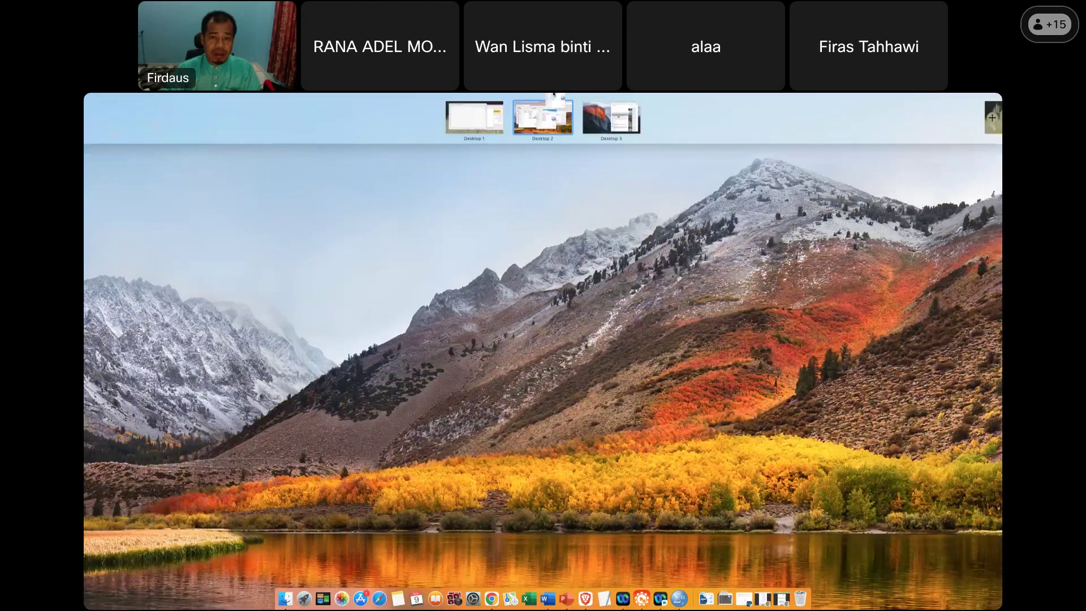
pyautogui.moveTo(553, 95); pyautogui.dragTo(459, 127)
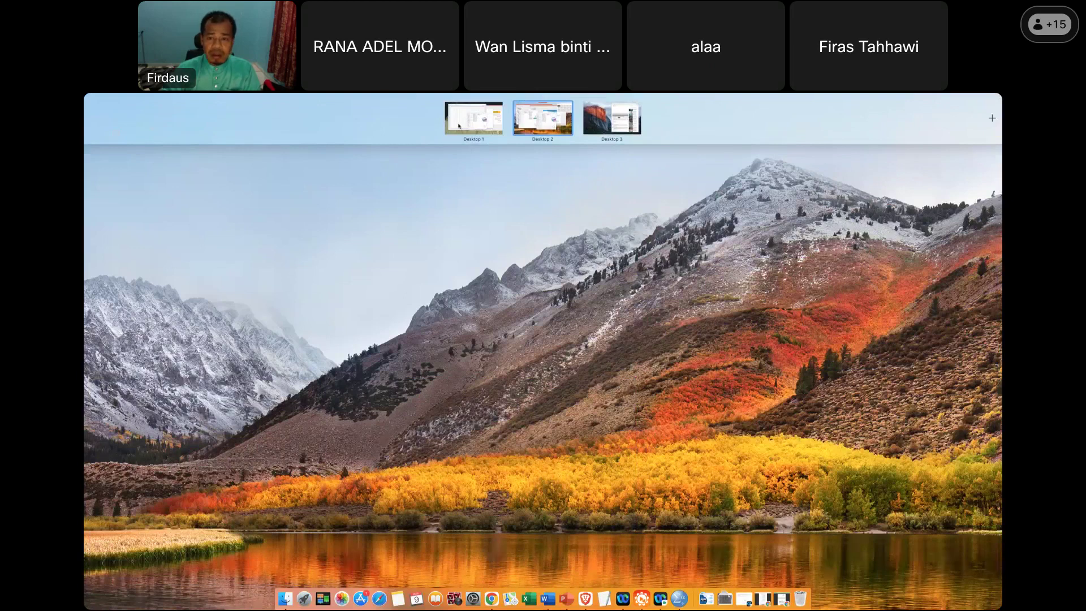
pyautogui.click(460, 128)
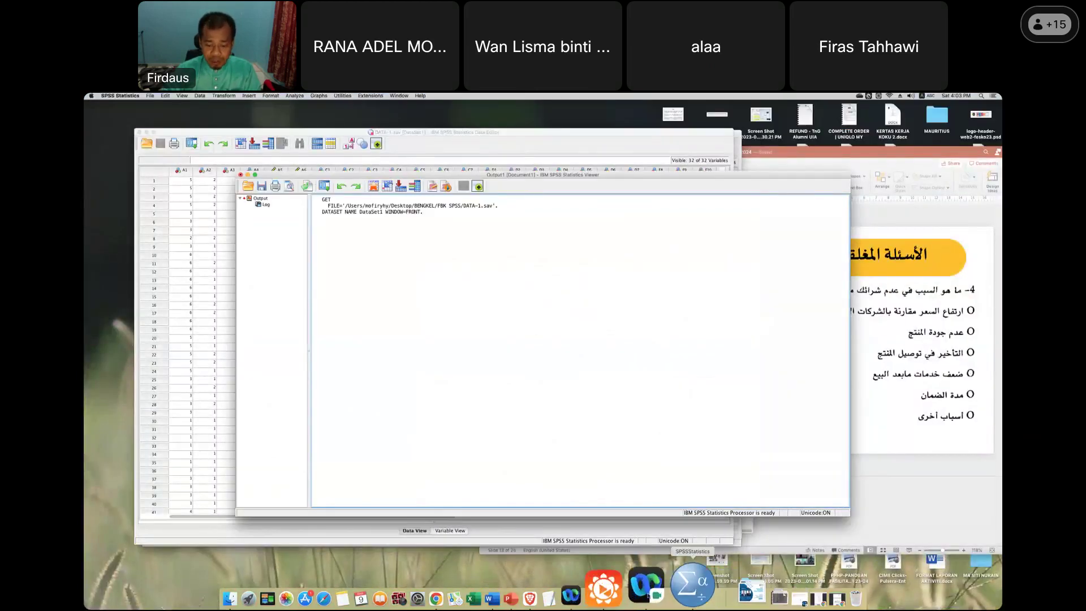
pyautogui.click(273, 585)
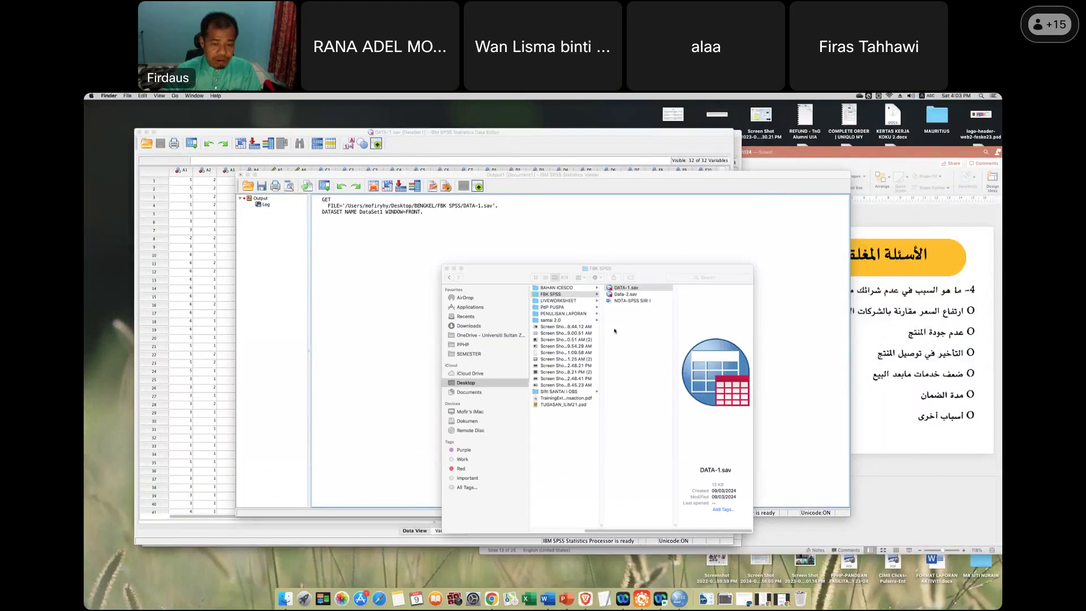
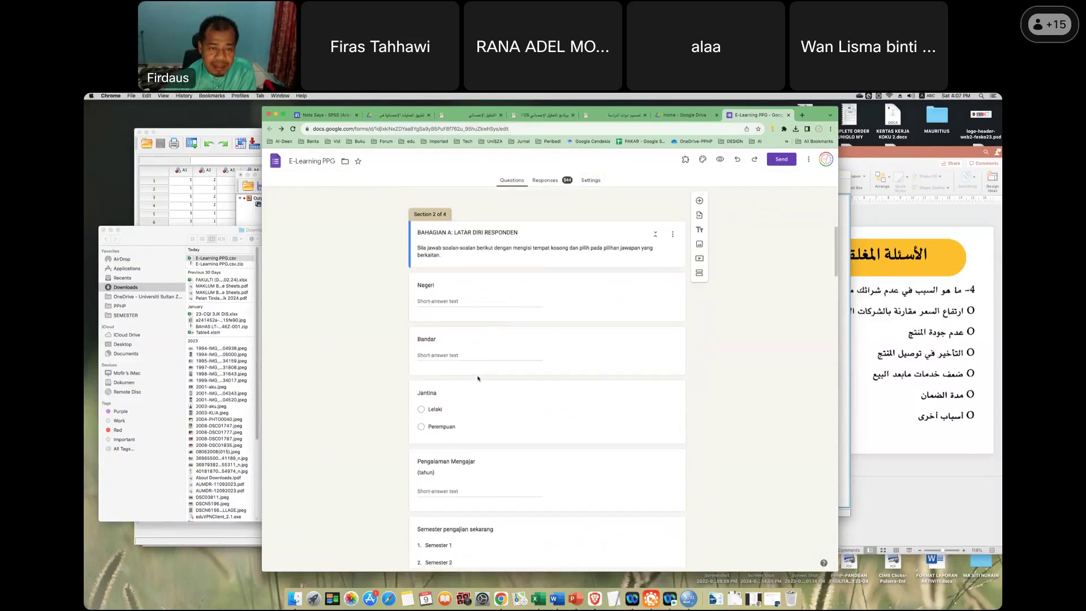
# Examine the E-Learning PPG form's respondent background questions and the 1-to-5 agreement scale in section 3.
pyautogui.scroll(8, 478, 378)
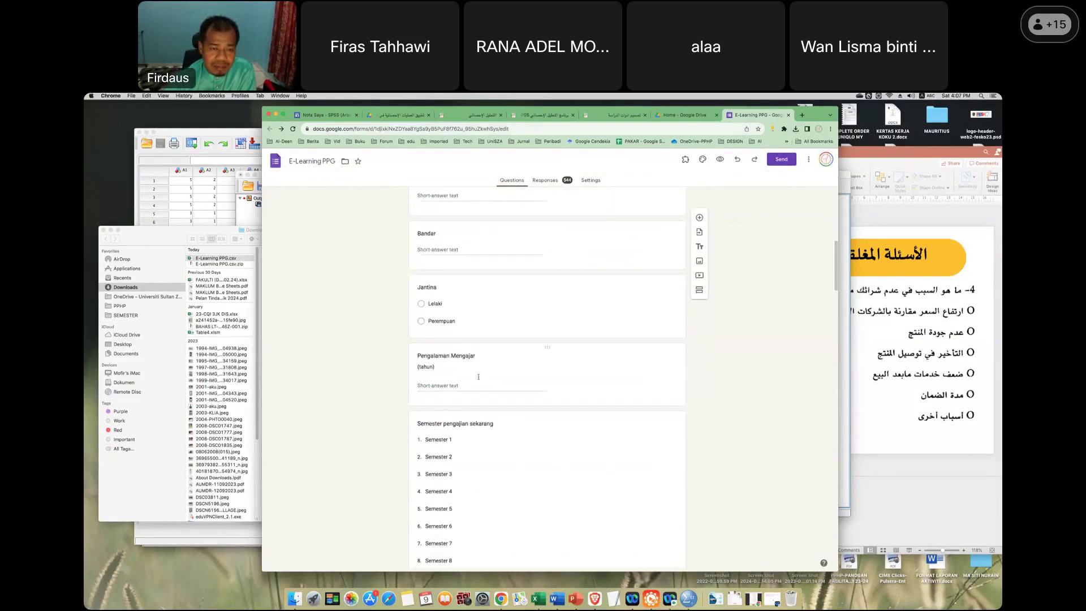
pyautogui.scroll(-3, 475, 376)
pyautogui.scroll(-10, 447, 356)
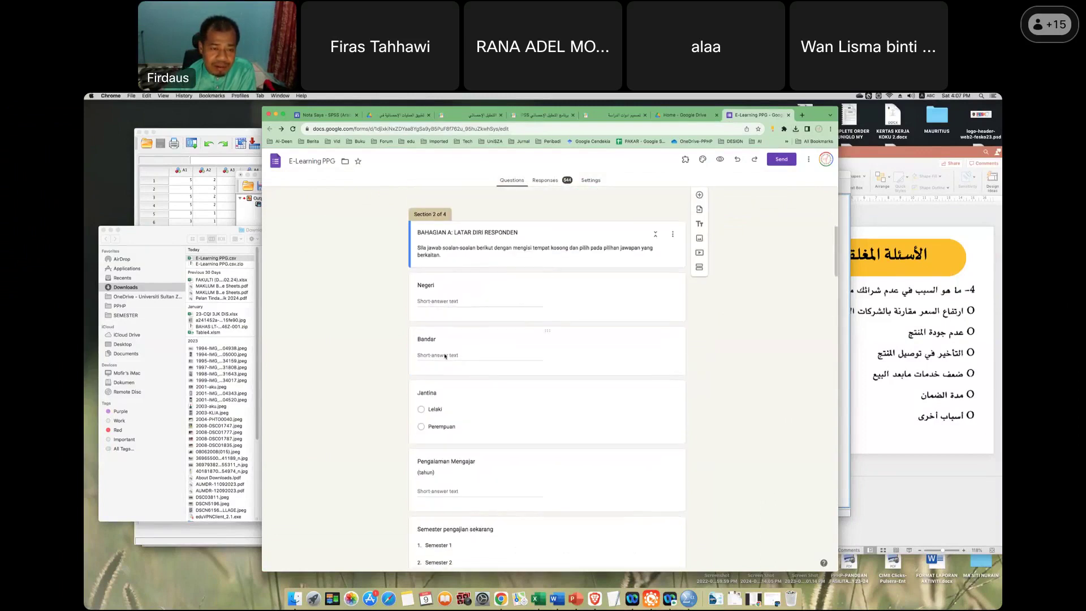
pyautogui.scroll(-1, 446, 356)
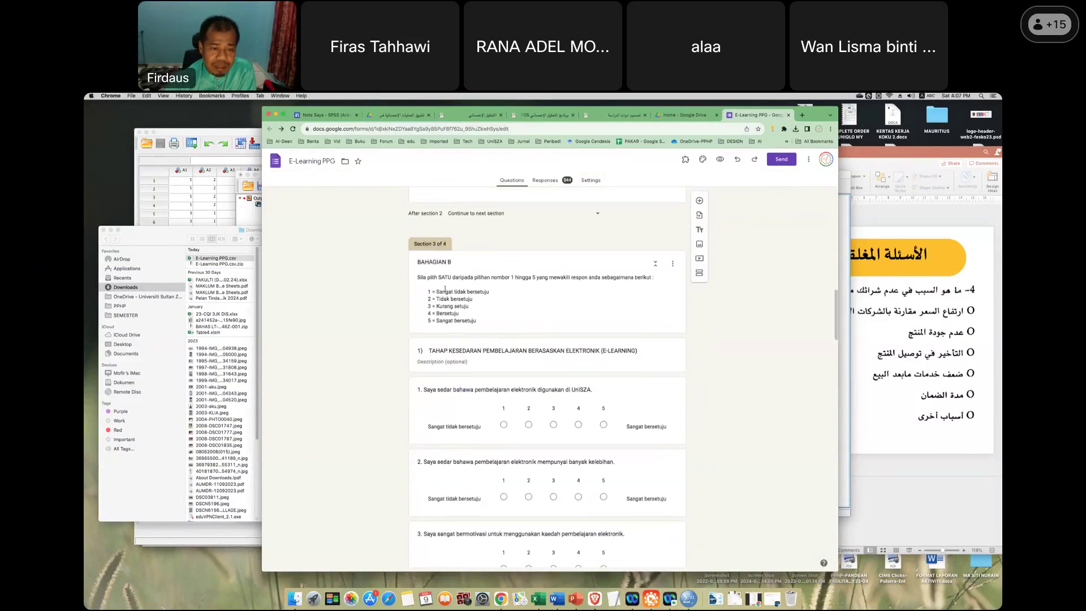
pyautogui.scroll(-5, 452, 300)
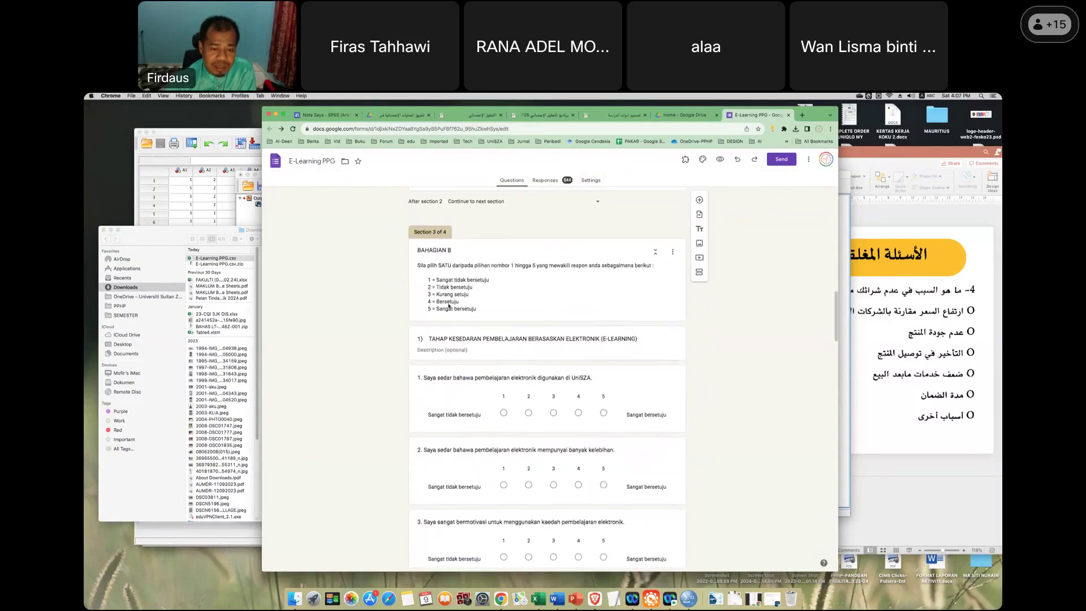
pyautogui.scroll(-1, 485, 317)
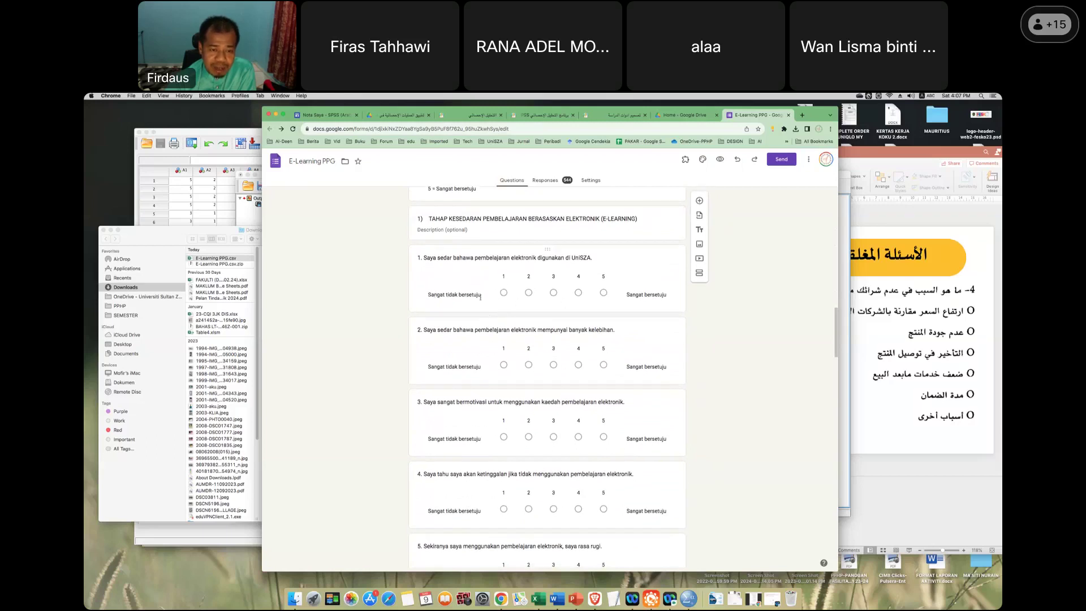
# Open the first section 3 question for editing and inspect the available question types without changing the linear scale.
pyautogui.click(640, 296)
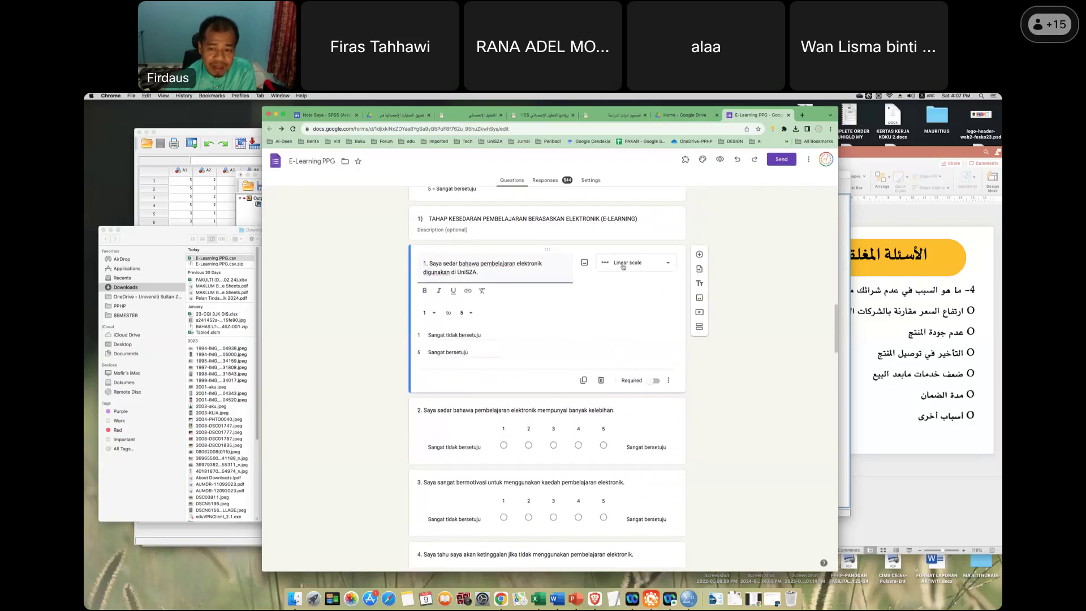
pyautogui.click(668, 264)
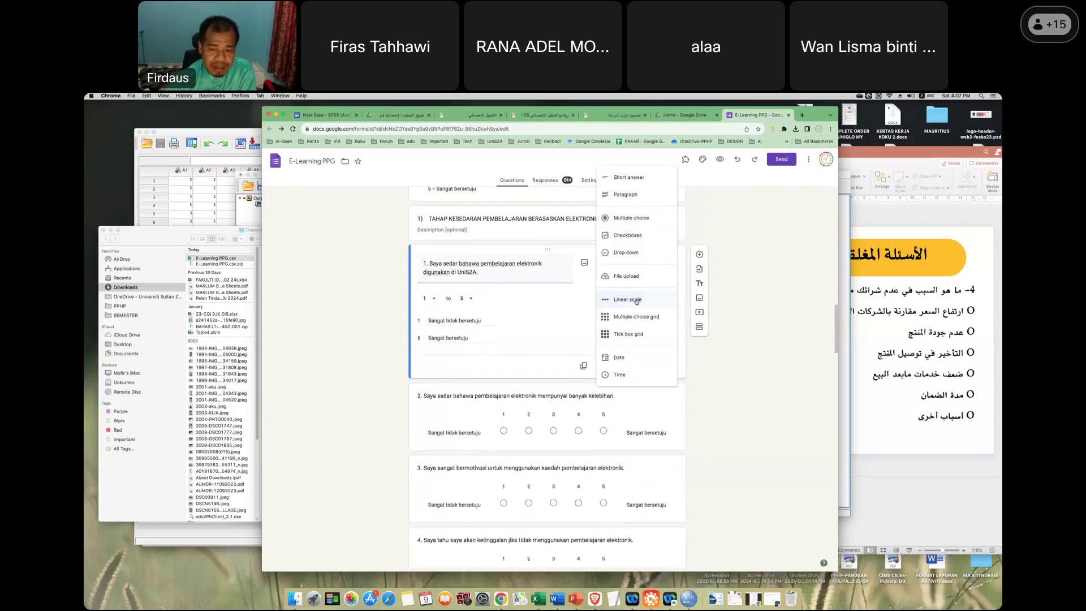
pyautogui.click(544, 311)
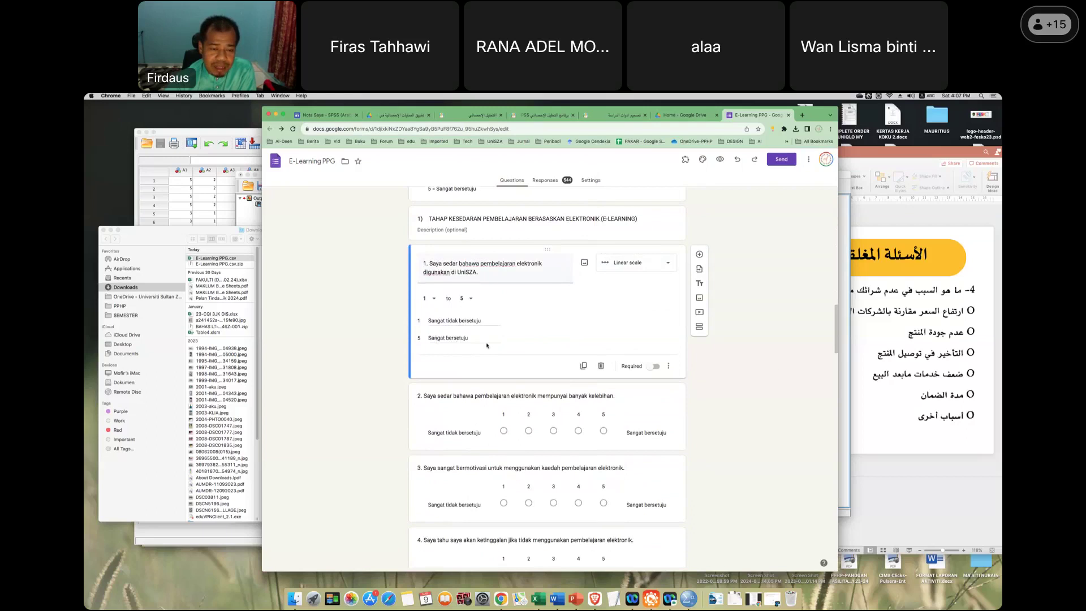
# Review the remaining agreement-scale questions and the background section, and open the form's response summary.
pyautogui.scroll(10, 751, 363)
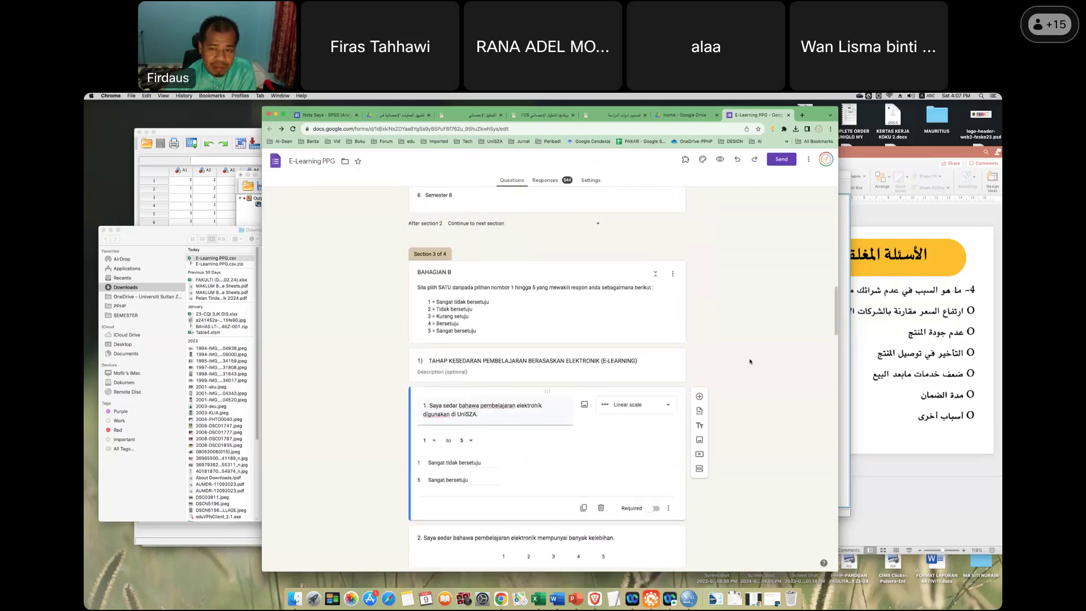
pyautogui.scroll(-8, 749, 360)
pyautogui.scroll(-15, 750, 361)
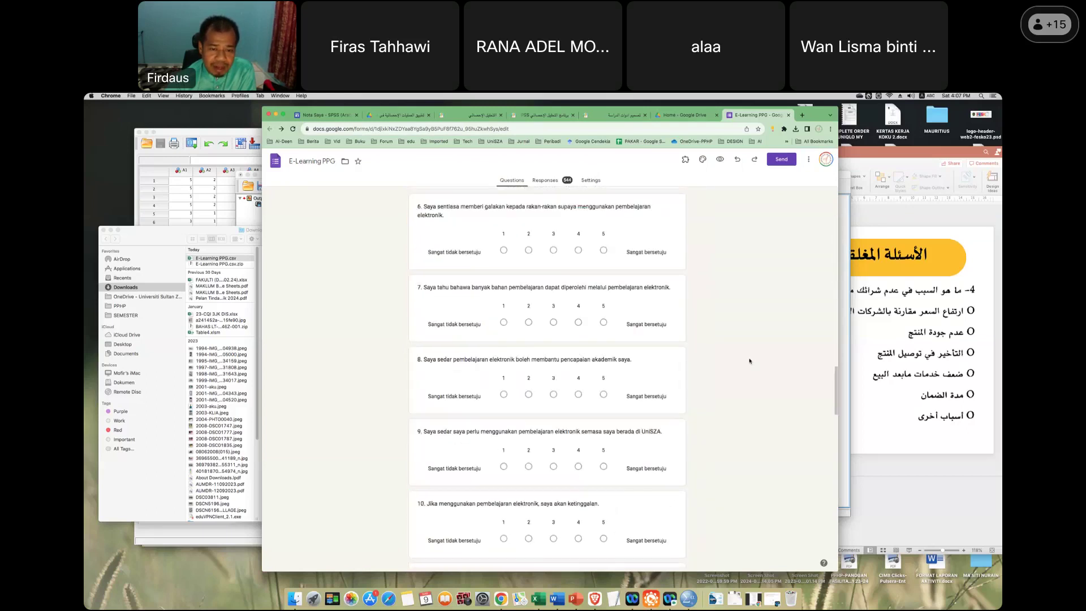
pyautogui.scroll(6, 747, 360)
pyautogui.scroll(20, 747, 358)
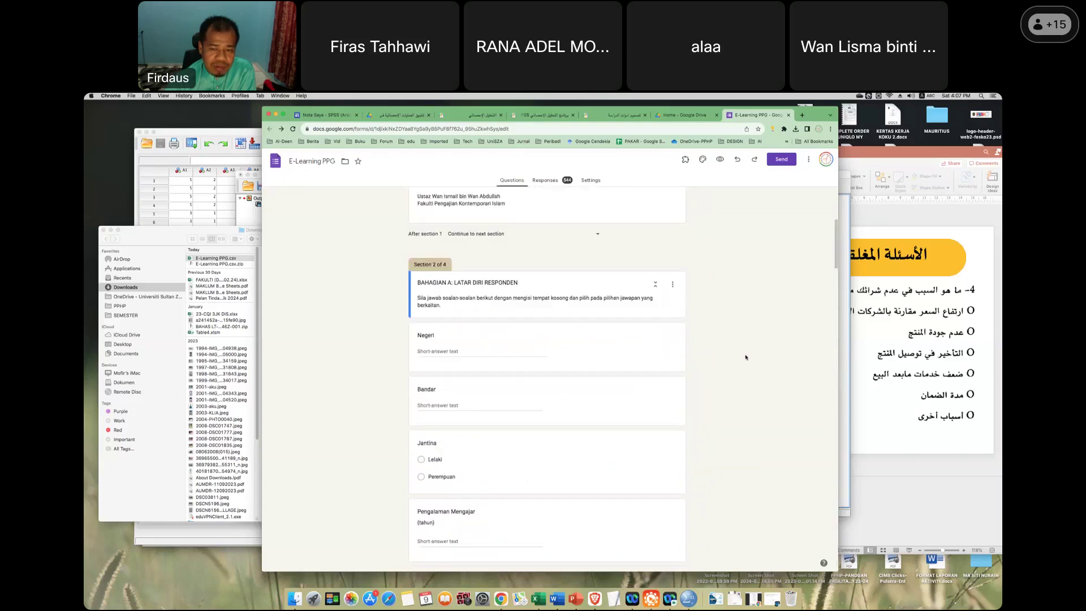
pyautogui.click(552, 182)
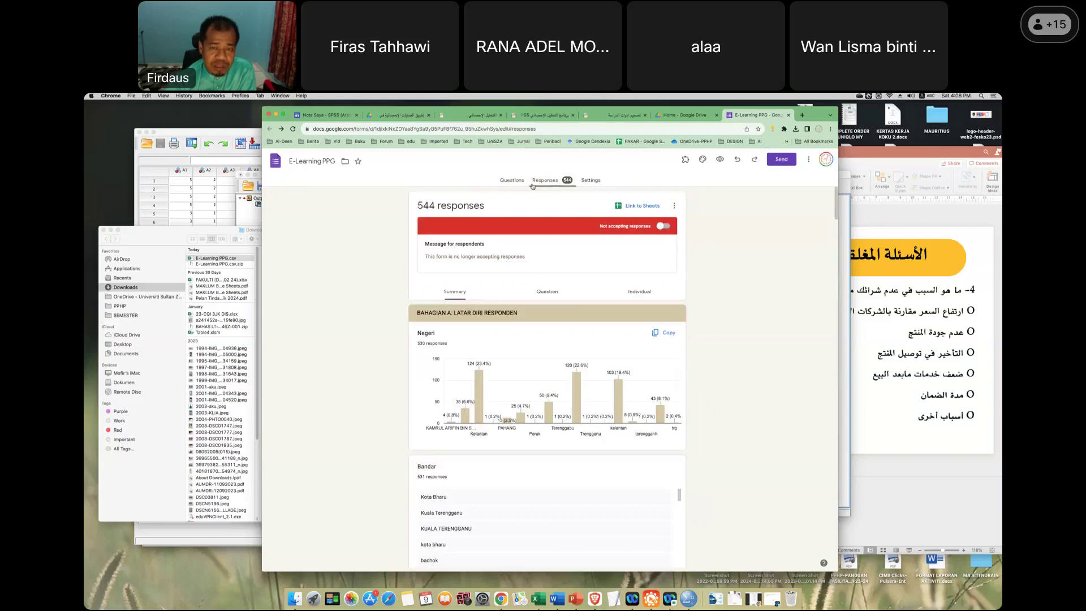
# Inspect the form's response download options and bring the Downloads folder containing E-Learning PPG.csv to the front.
pyautogui.click(675, 207)
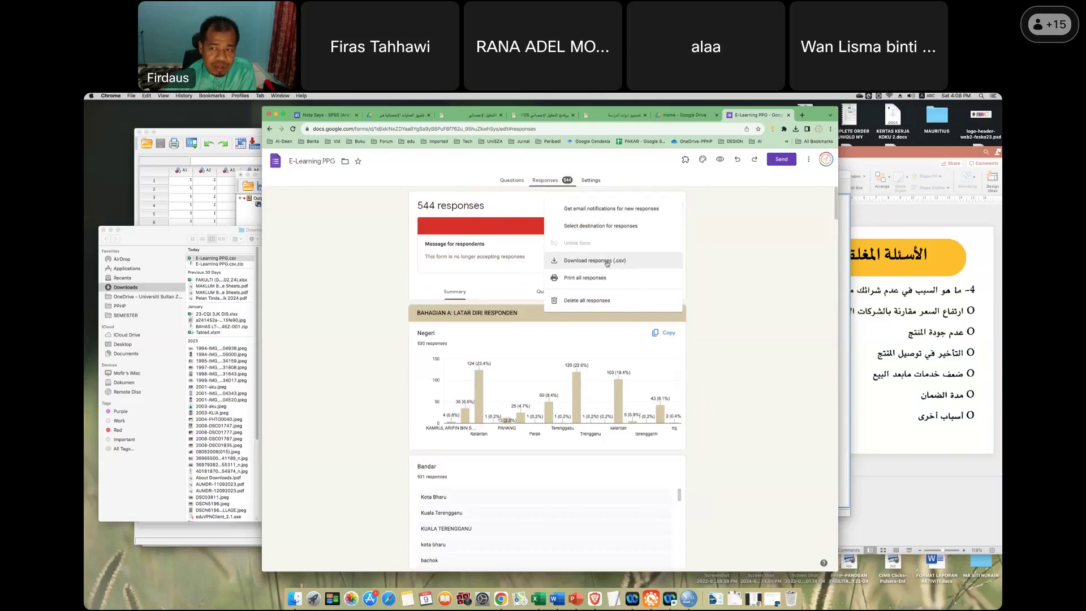
pyautogui.click(681, 209)
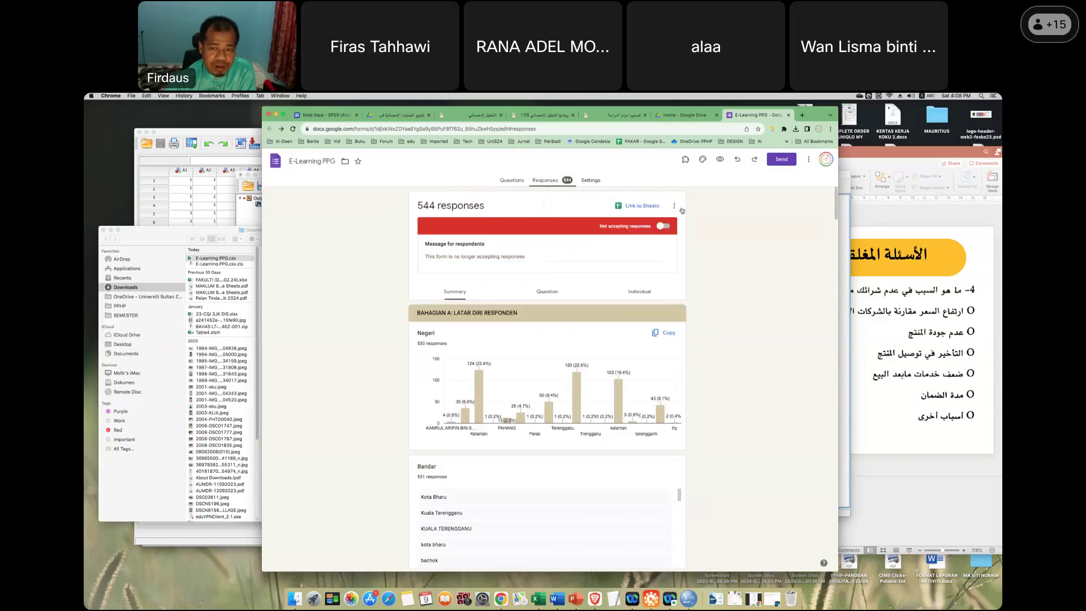
pyautogui.click(677, 208)
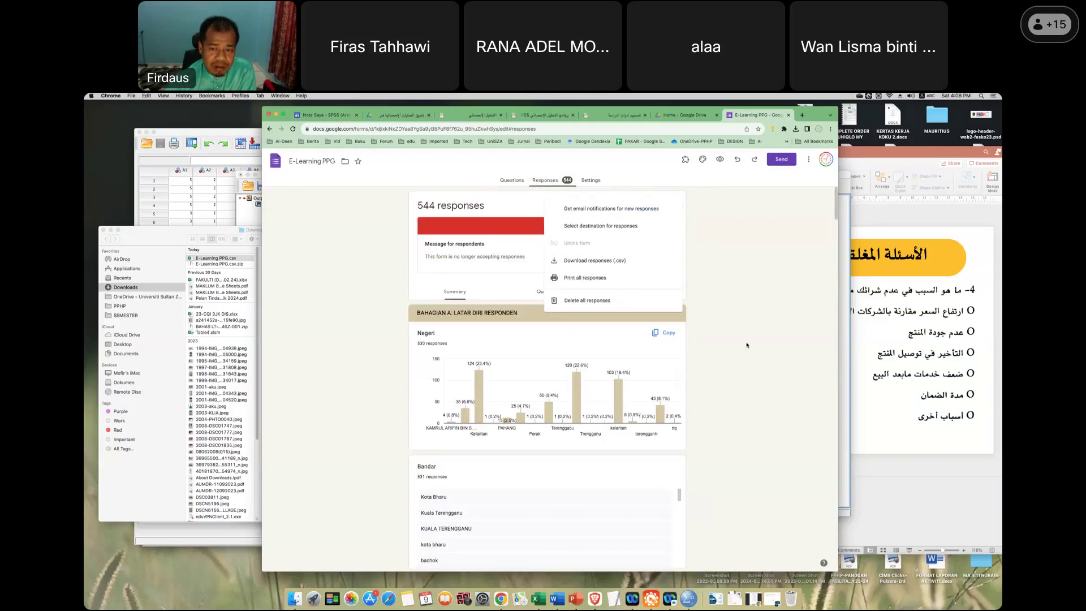
pyautogui.click(761, 356)
pyautogui.click(156, 237)
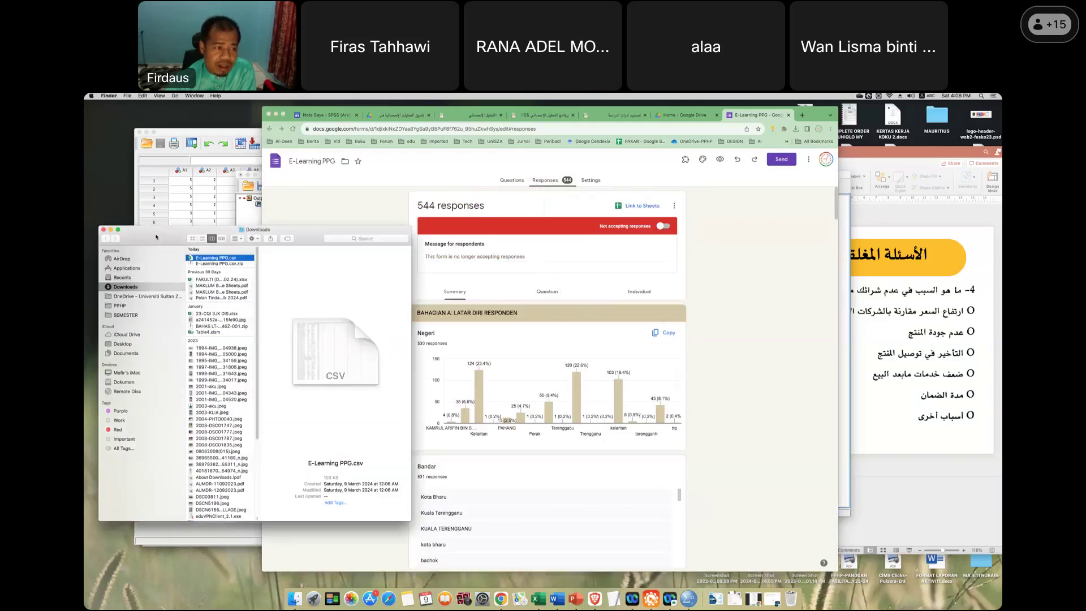
# Switch to the E-Learning PPG workbook in Excel, reposition its window and look over the first response cells.
pyautogui.click(539, 591)
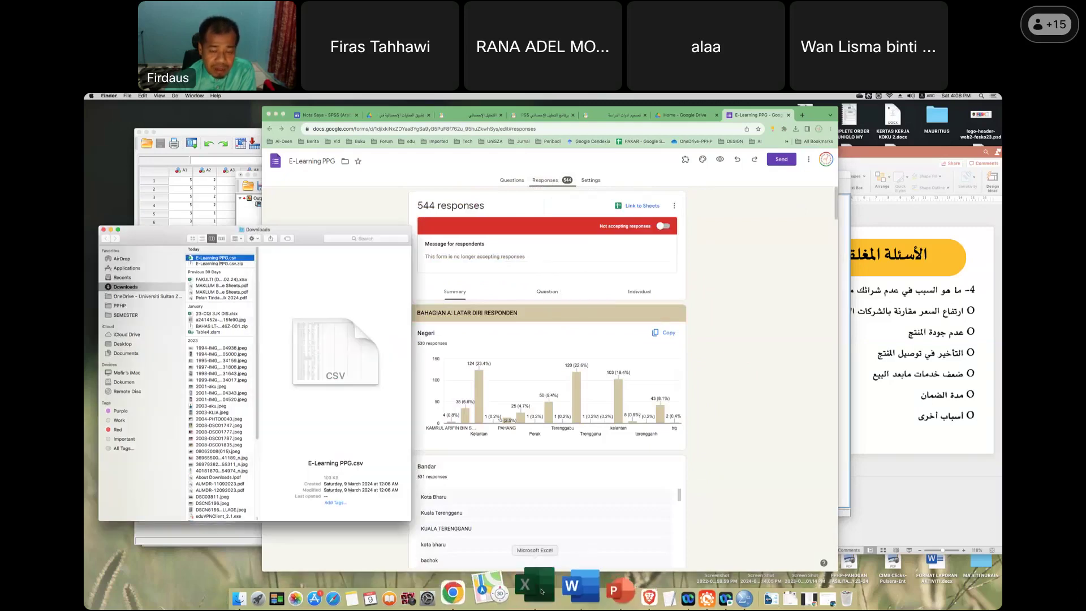
pyautogui.moveTo(554, 183); pyautogui.dragTo(449, 133)
pyautogui.moveTo(796, 547); pyautogui.dragTo(788, 536)
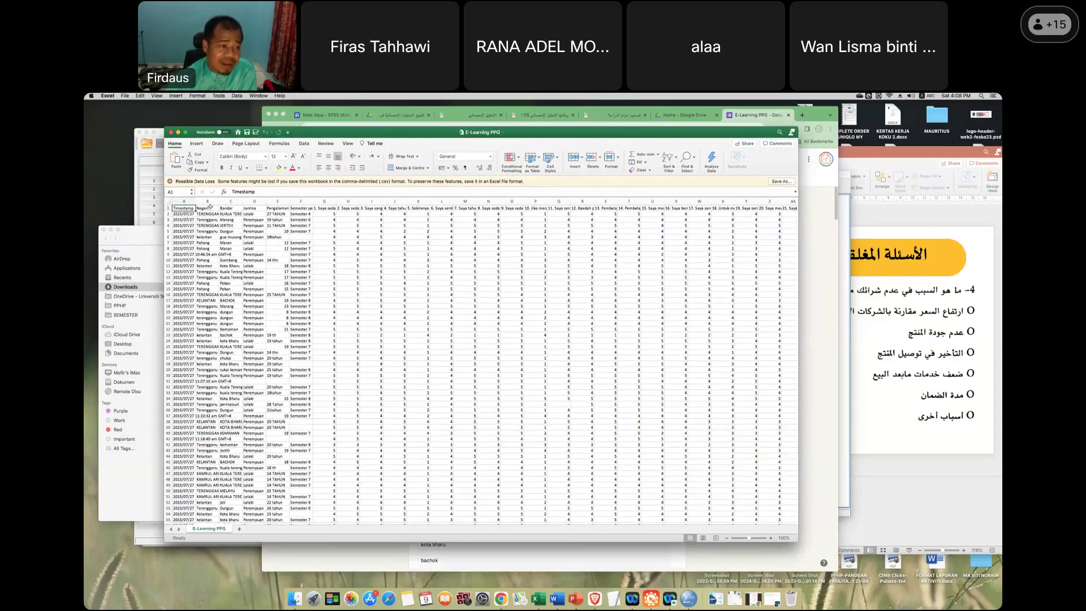
pyautogui.press('Right')
pyautogui.press('Right')
pyautogui.press('Down')
pyautogui.press('Down')
pyautogui.press('Down')
pyautogui.press('Down')
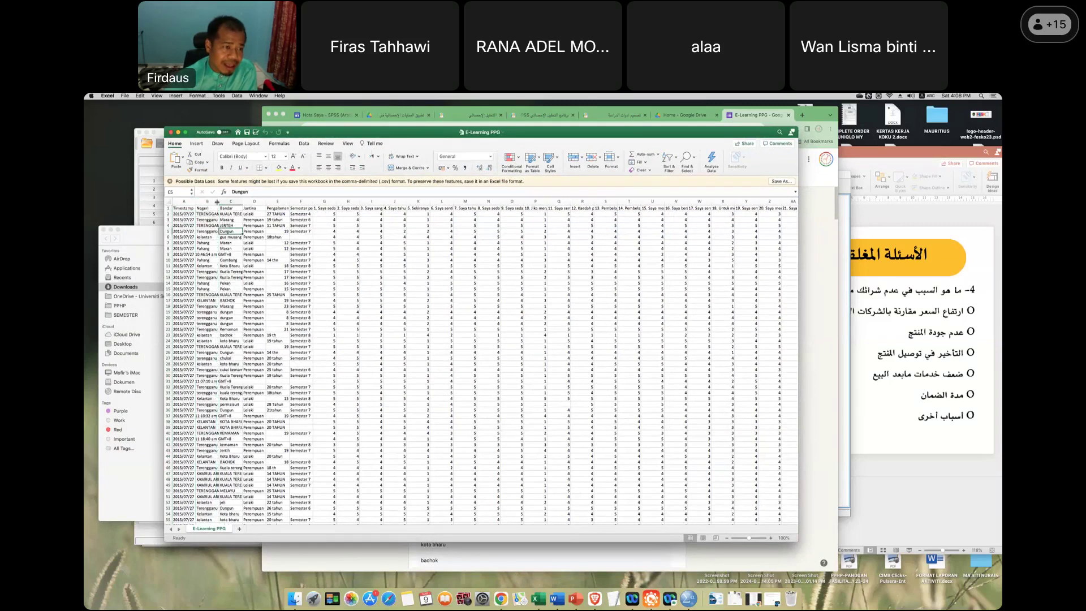
# Fit the widths of the Negeri, Bandar and Pengalaman Mengajar columns to their contents.
pyautogui.doubleClick(219, 201)
pyautogui.doubleClick(267, 200)
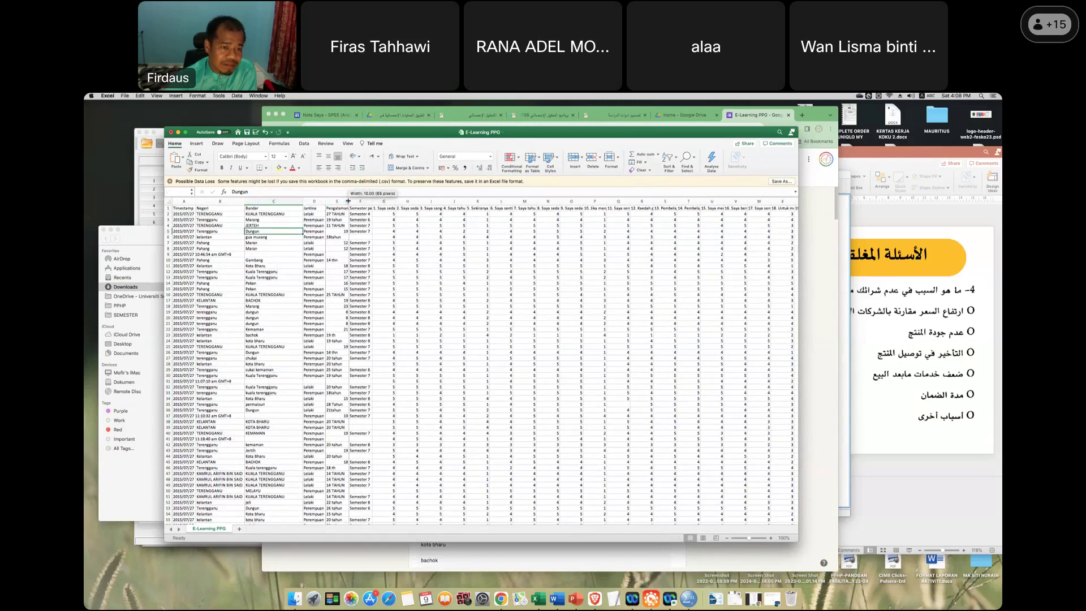
pyautogui.doubleClick(349, 201)
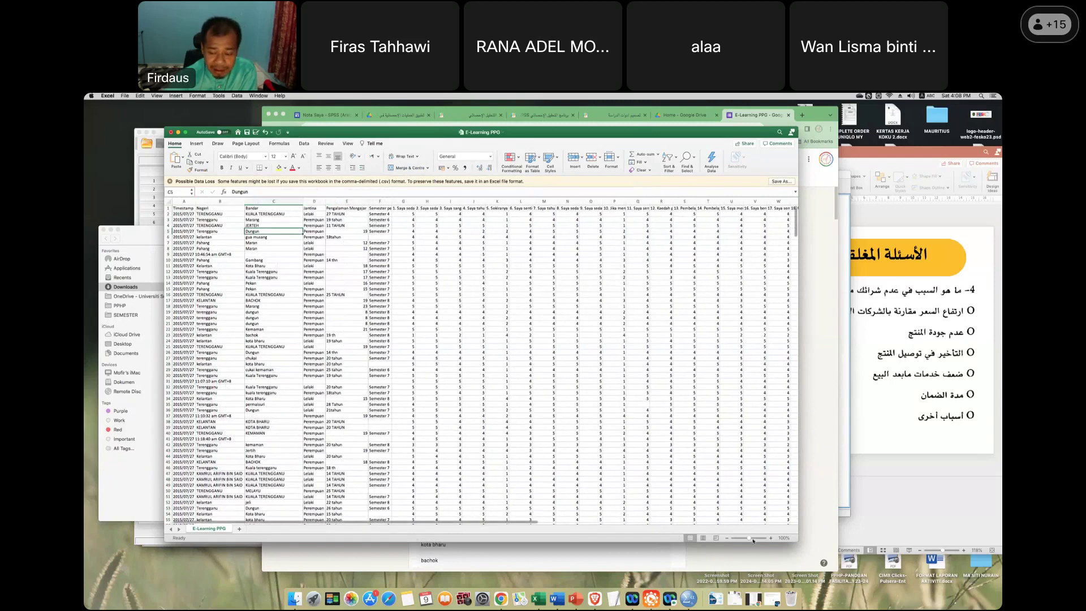
# Examine the Negeri and Bandar headers and highlight the respondents' background answers from B2 across to column F.
pyautogui.moveTo(752, 540); pyautogui.dragTo(756, 539)
pyautogui.click(262, 225)
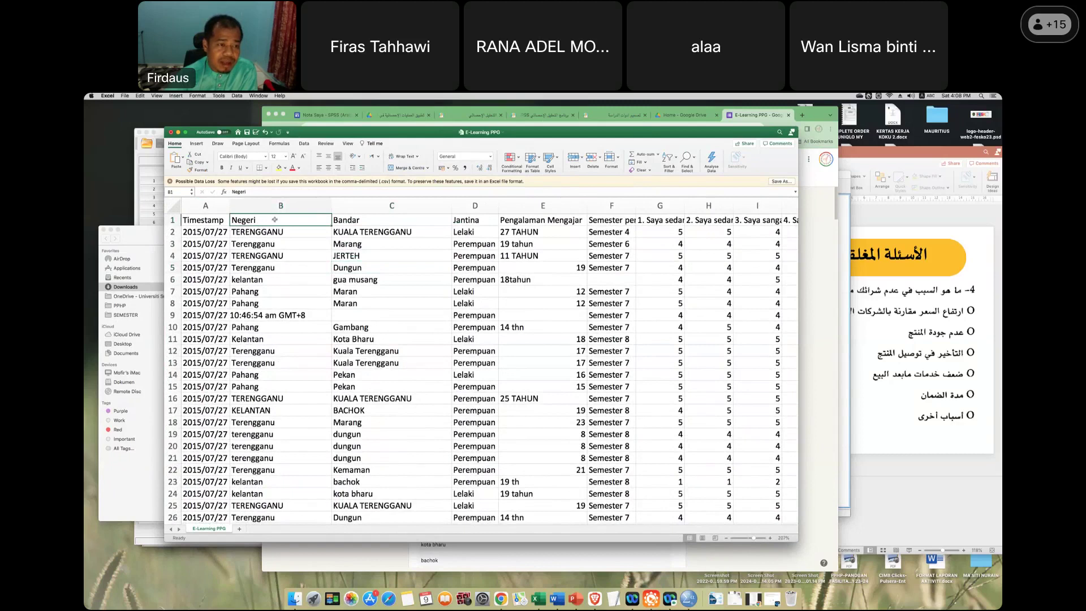
pyautogui.click(341, 220)
pyautogui.moveTo(242, 233); pyautogui.dragTo(627, 517)
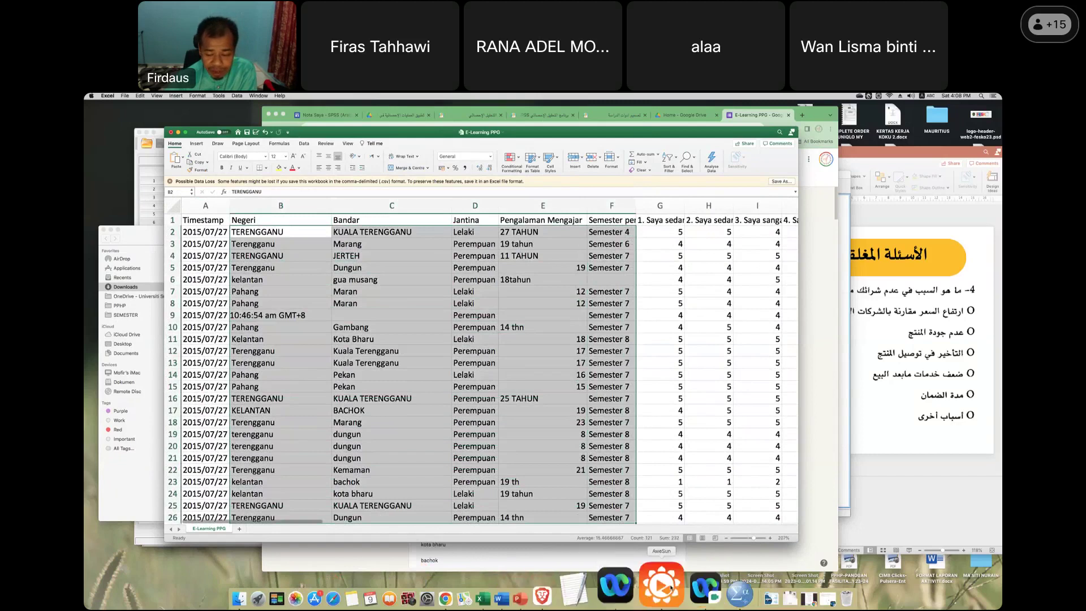
# Switch to SPSS and examine the untitled dataset's variable definitions and the data of DATA-1.sav.
pyautogui.click(692, 591)
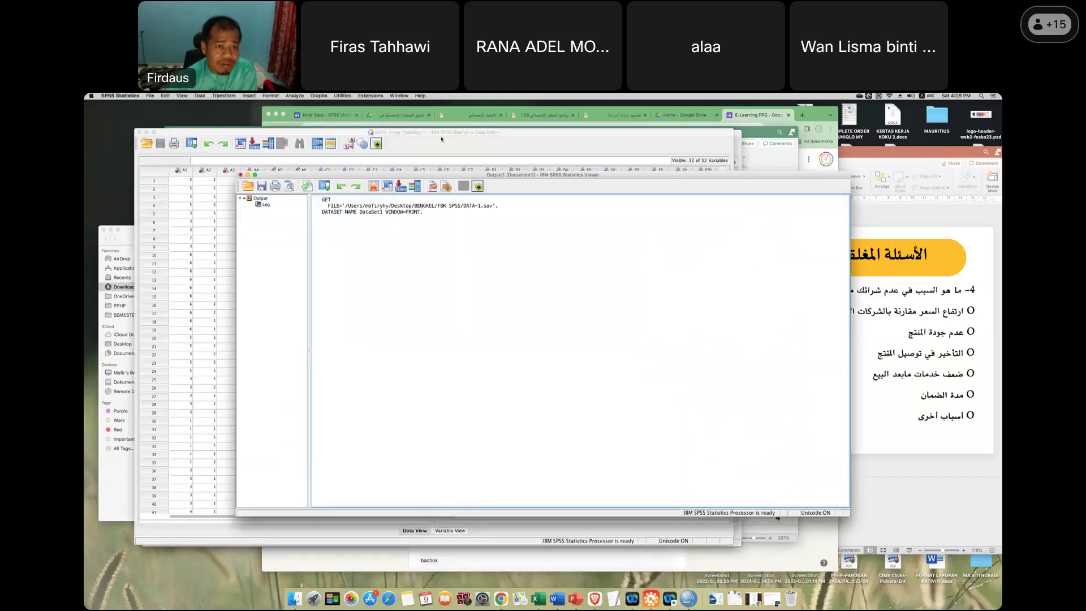
pyautogui.moveTo(497, 135); pyautogui.dragTo(576, 149)
pyautogui.click(198, 421)
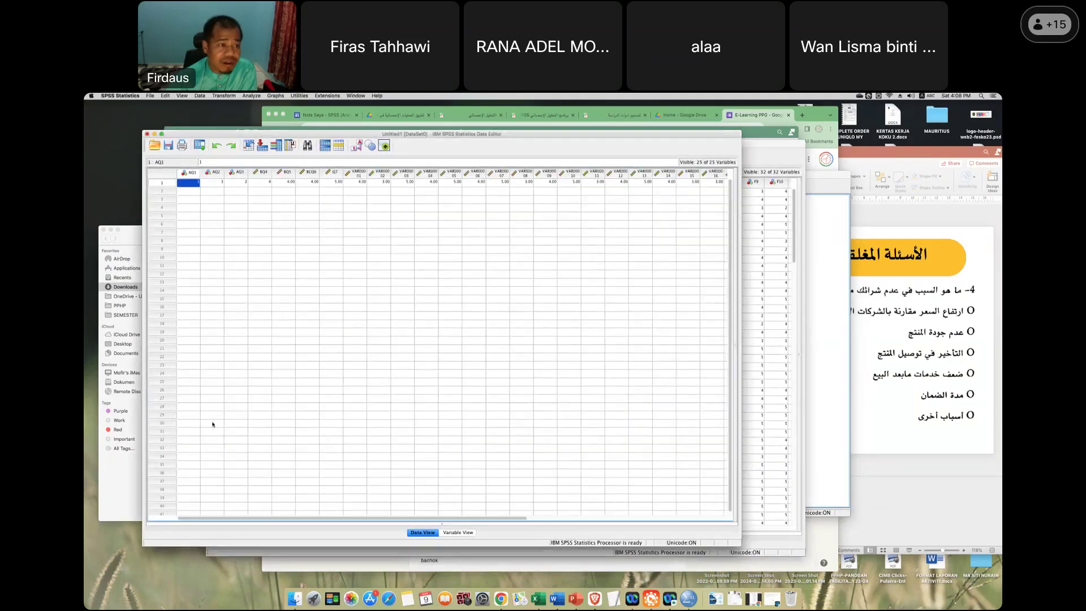
pyautogui.click(445, 533)
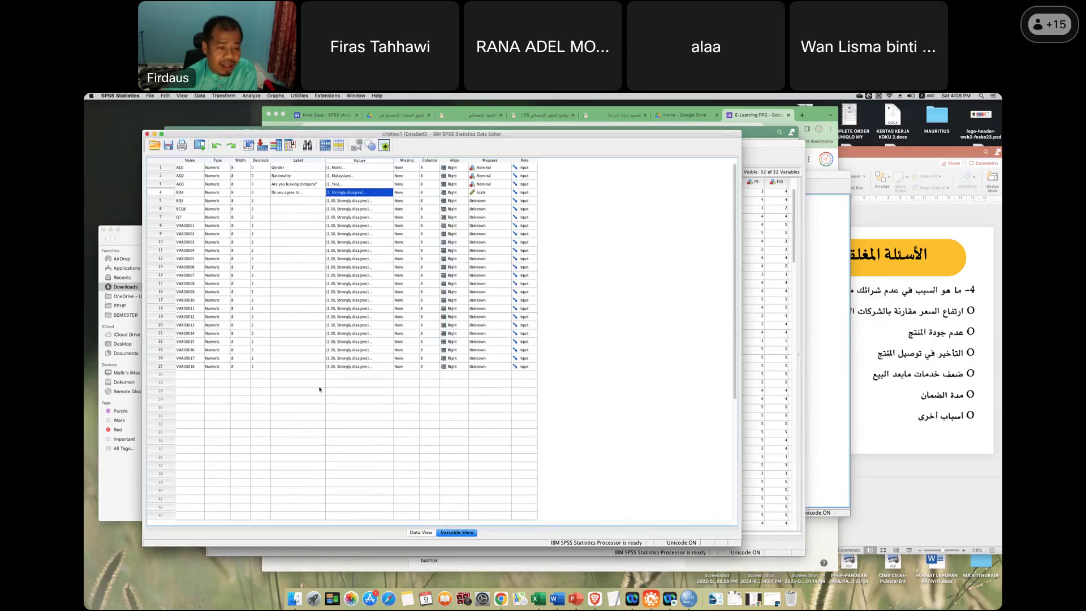
pyautogui.press('super+grave')
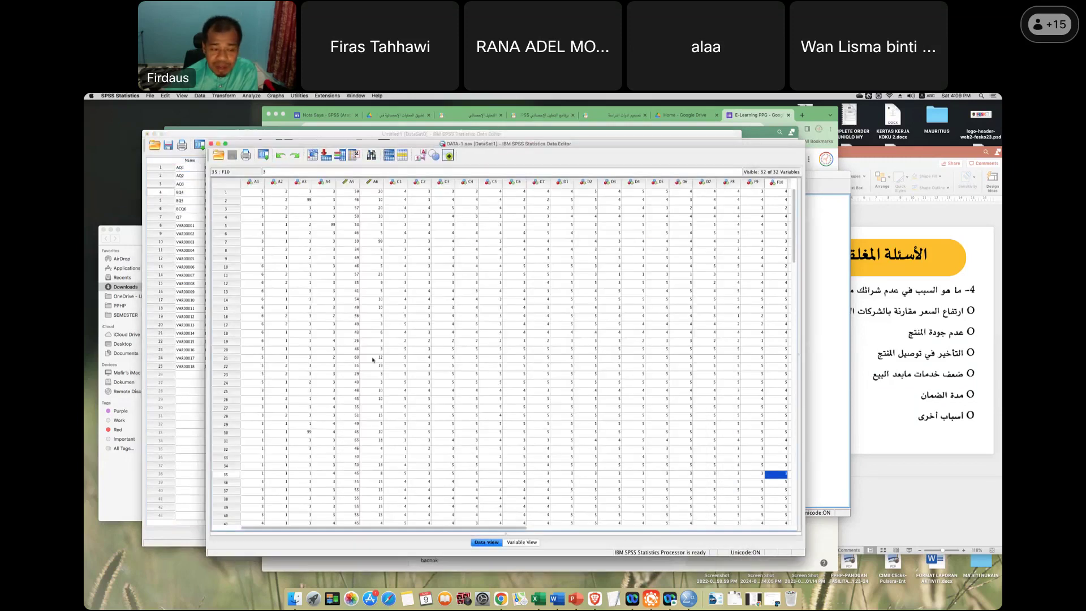
# Arrange the E-Learning PPG workbook beside the untitled SPSS dataset and clear the highlighted range by selecting the Negeri header.
pyautogui.click(537, 595)
pyautogui.moveTo(301, 135); pyautogui.dragTo(489, 165)
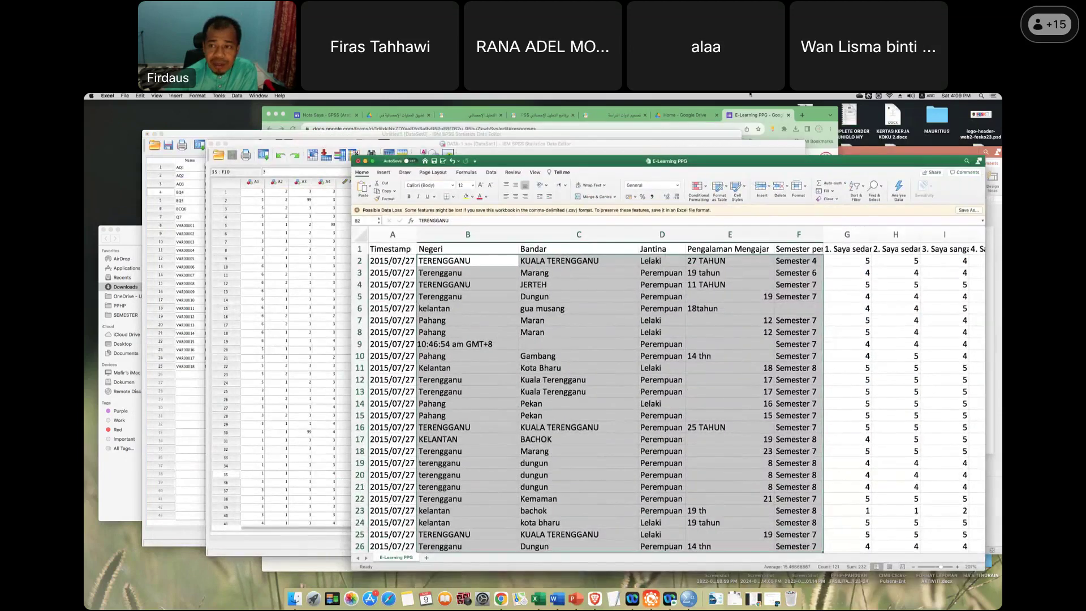
pyautogui.moveTo(328, 143)
pyautogui.mouseDown()
pyautogui.moveTo(326, 159)
pyautogui.moveTo(302, 139)
pyautogui.moveTo(314, 144)
pyautogui.mouseUp()
pyautogui.click(828, 275)
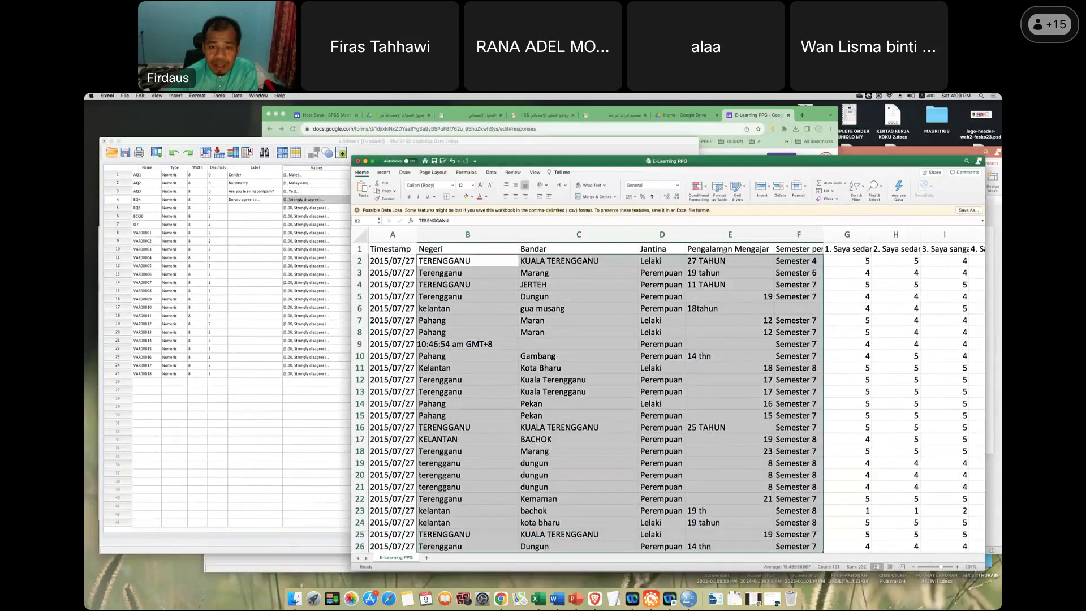
pyautogui.moveTo(513, 276)
pyautogui.mouseDown()
pyautogui.moveTo(512, 324)
pyautogui.moveTo(513, 277)
pyautogui.mouseUp()
pyautogui.press('super+Up')
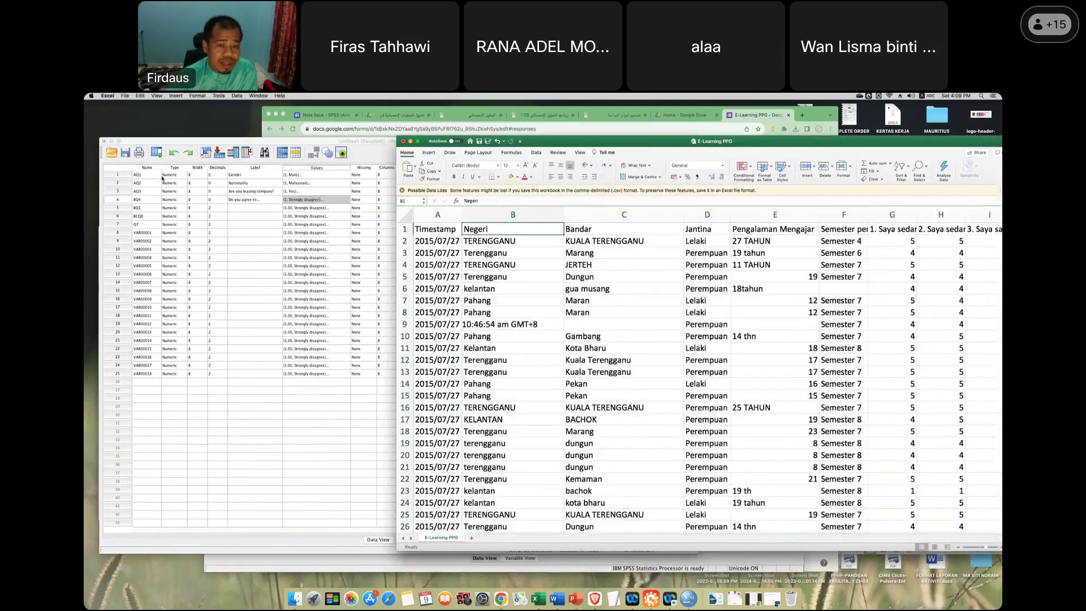
# Compare the Jantina, Pengalaman Mengajar and Semester pengajian headers with the SPSS variable labels, and widen the Semester pengajian column.
pyautogui.click(237, 184)
pyautogui.click(694, 247)
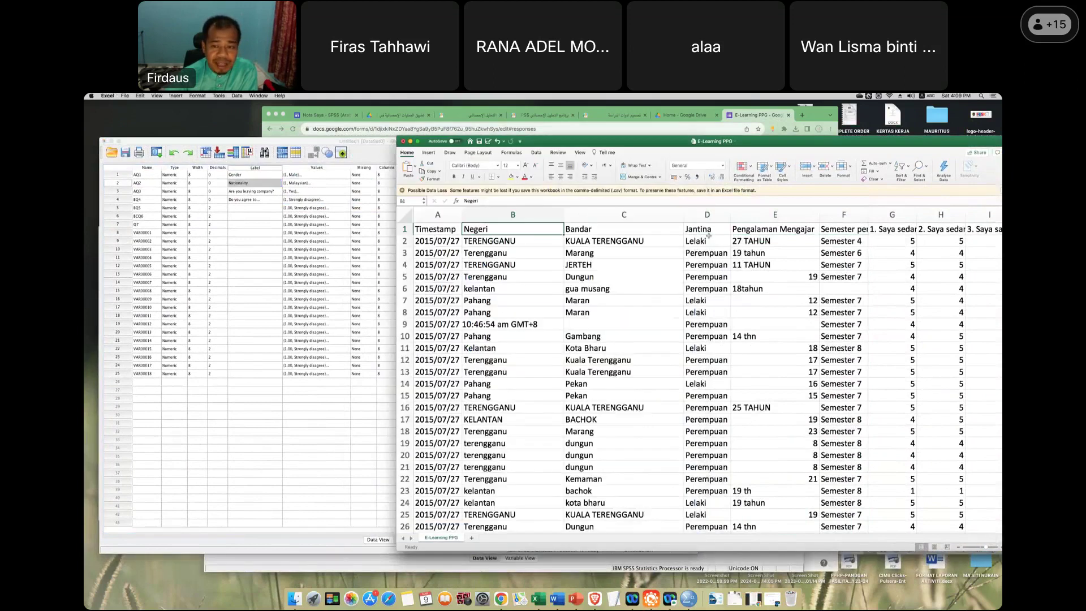
pyautogui.click(707, 229)
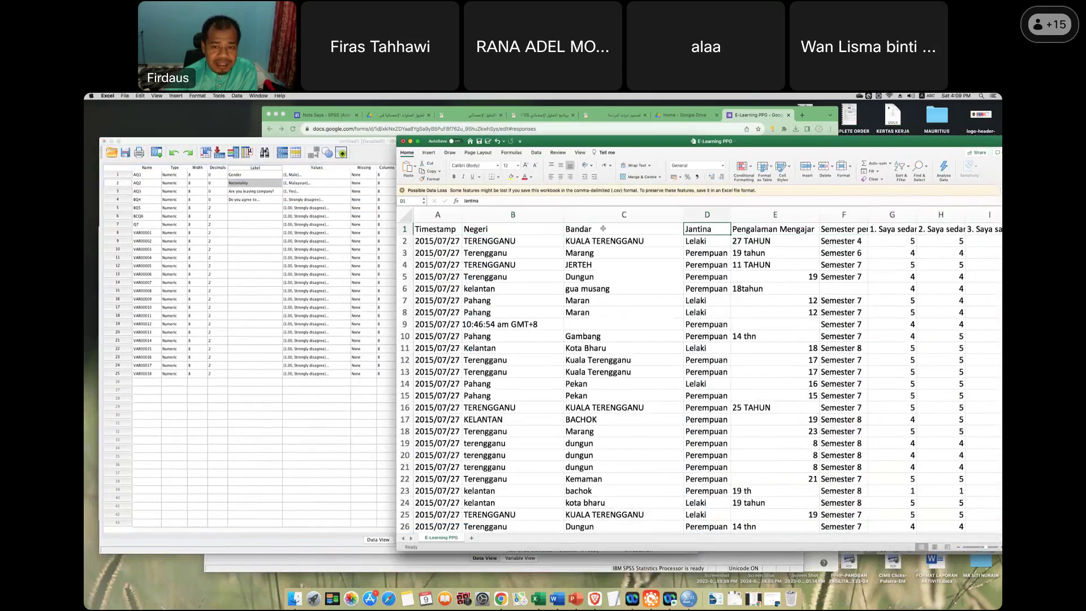
pyautogui.click(786, 230)
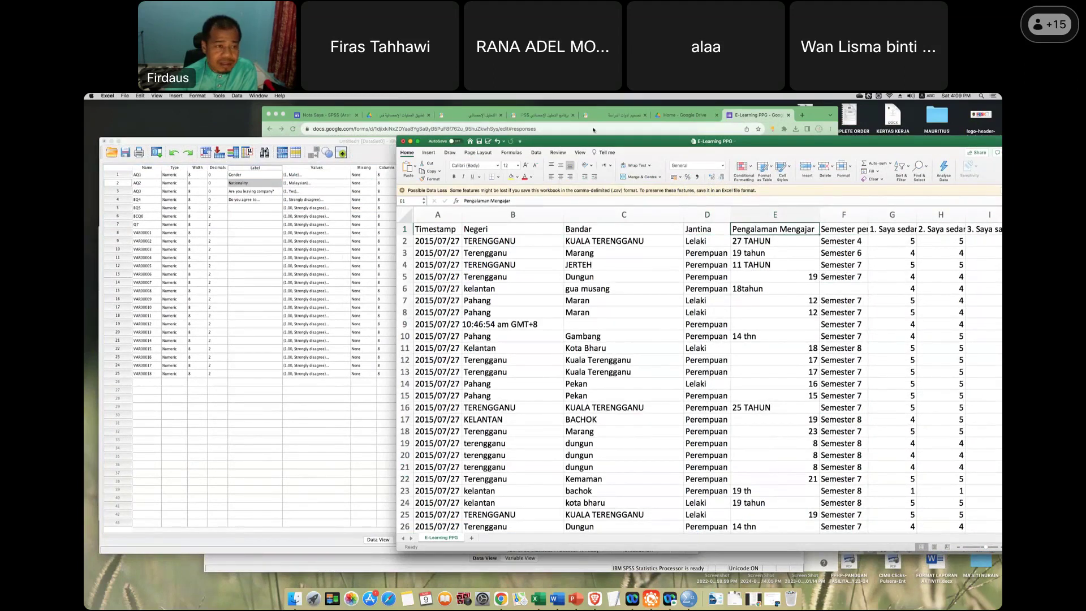
pyautogui.moveTo(600, 143); pyautogui.dragTo(573, 122)
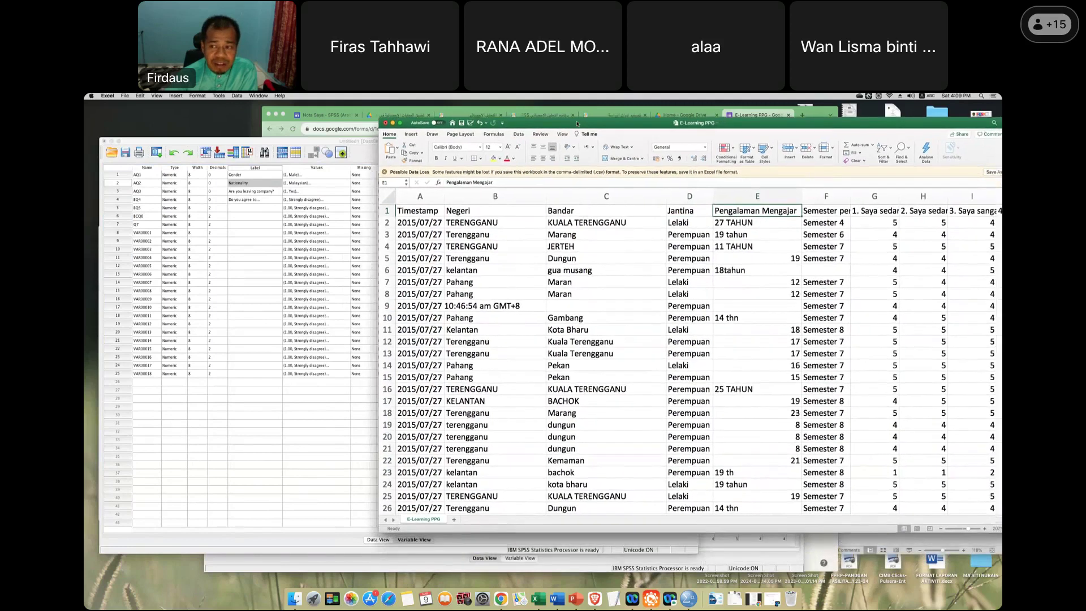
pyautogui.click(830, 210)
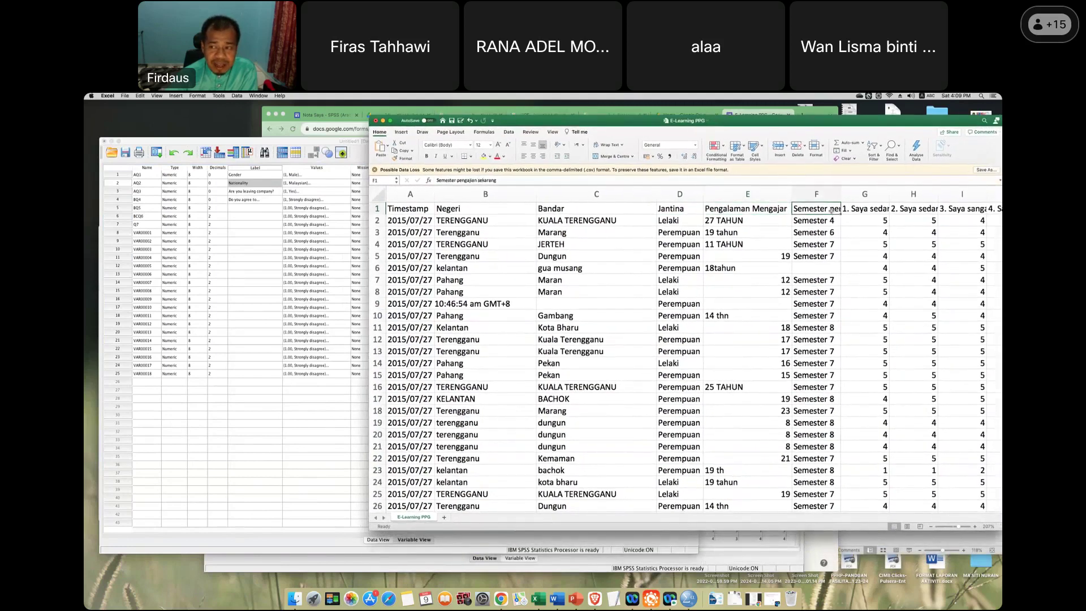
pyautogui.moveTo(840, 194); pyautogui.dragTo(867, 194)
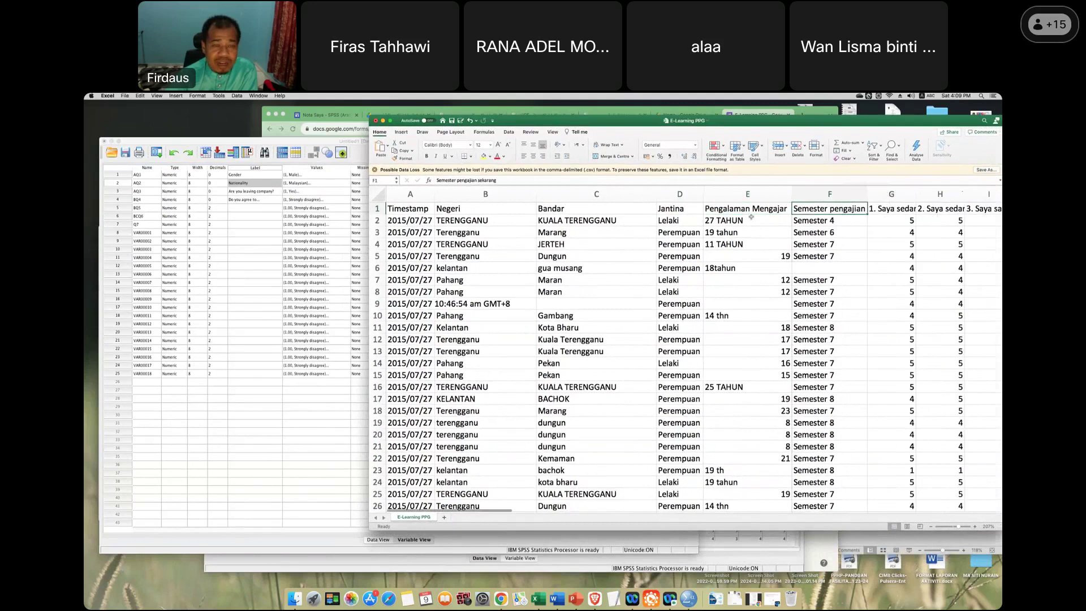
# Replace the label of SPSS variable BQ4 with the full question 1 text copied from workbook cell G1.
pyautogui.click(286, 435)
pyautogui.click(877, 244)
pyautogui.click(895, 209)
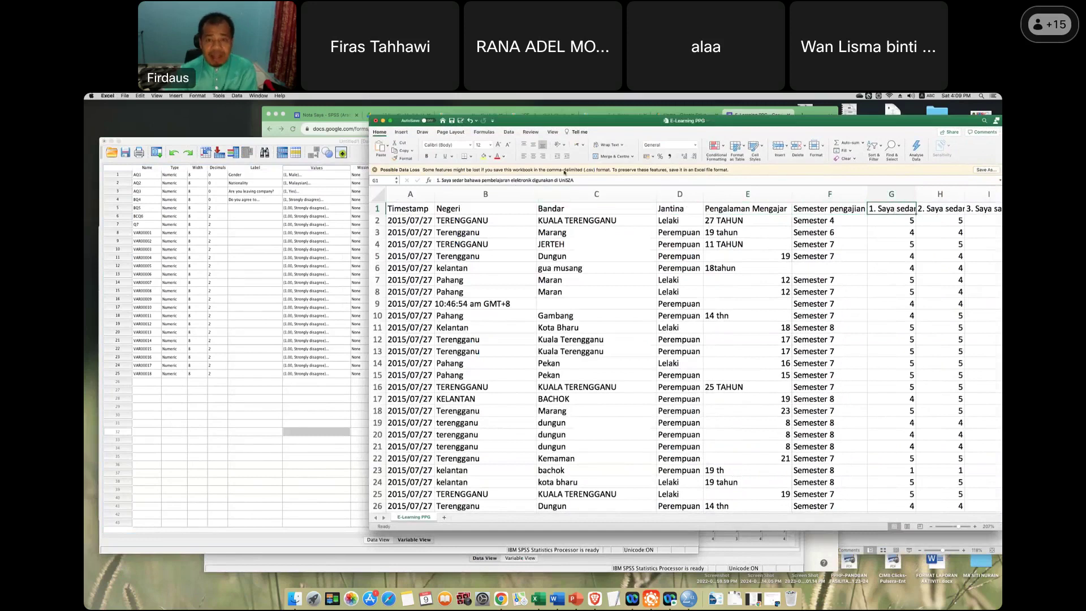
pyautogui.moveTo(574, 180); pyautogui.dragTo(425, 184)
pyautogui.press('super+c')
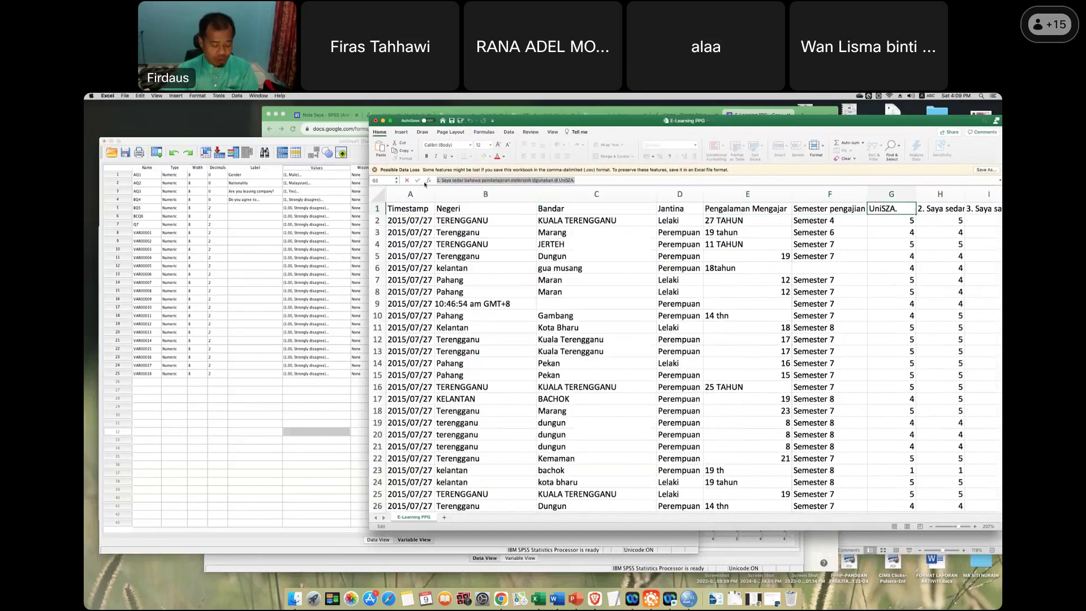
pyautogui.doubleClick(255, 199)
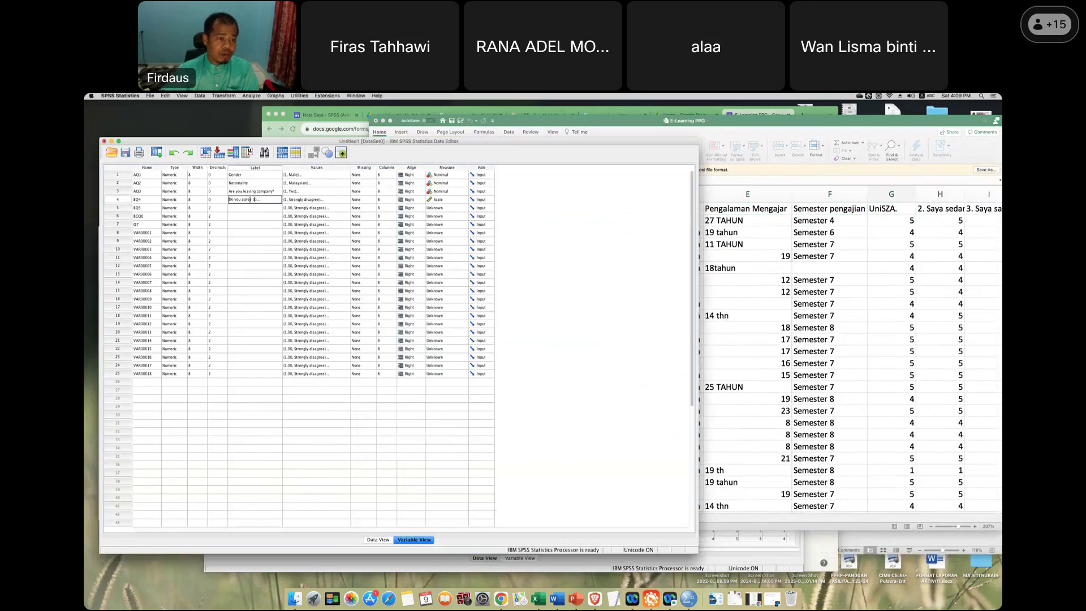
pyautogui.press('super+a')
pyautogui.press('super+v')
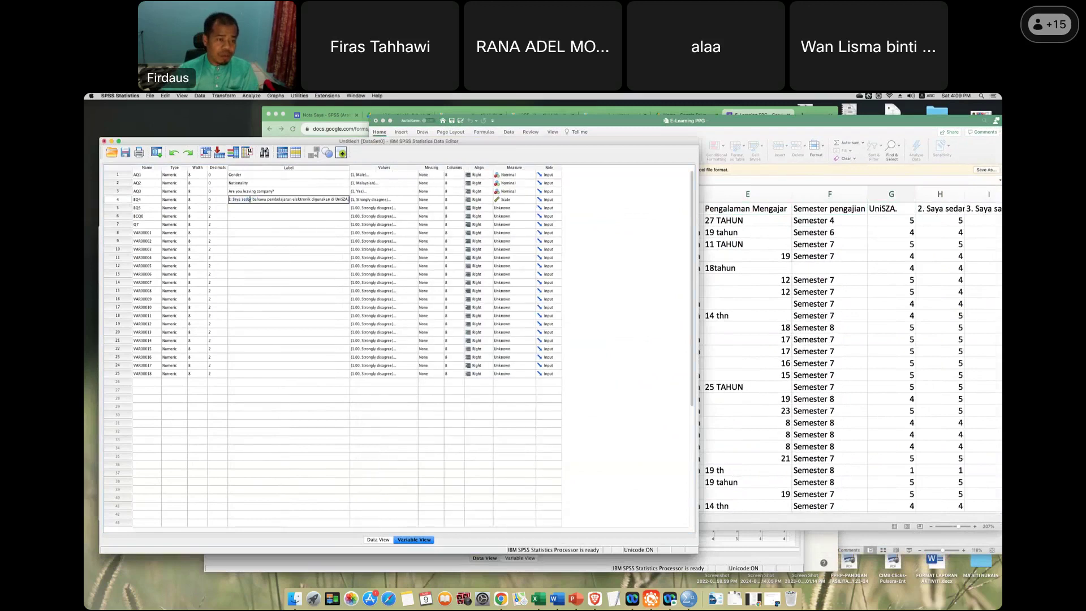
# Copy the question 2 header from workbook cell H1 into the label of SPSS variable BQ5.
pyautogui.press('super+Tab')
pyautogui.press('Right')
pyautogui.press('super+c')
pyautogui.click(250, 210)
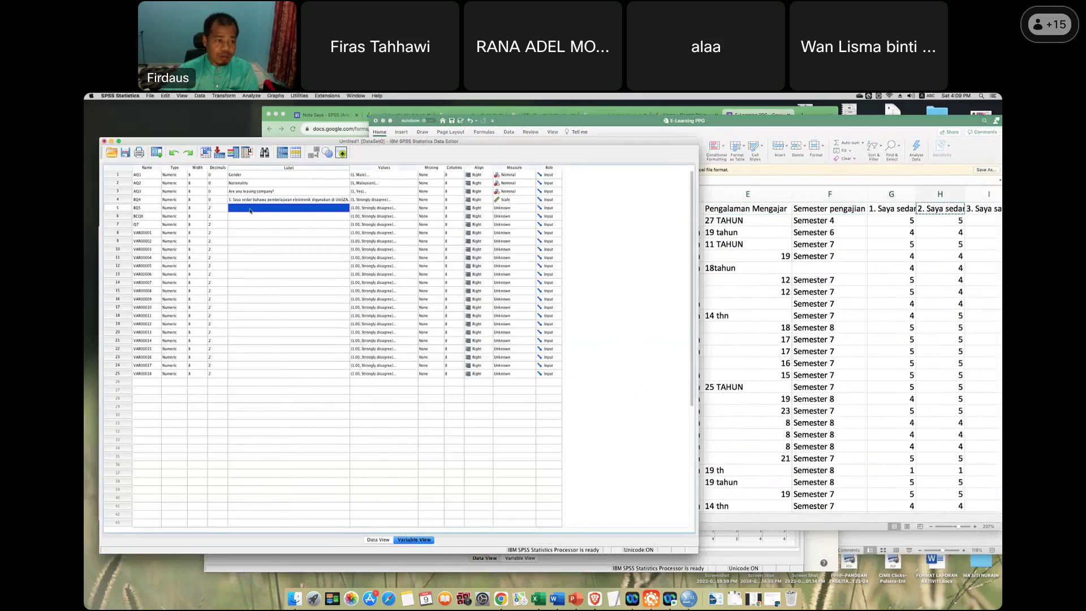
pyautogui.click(249, 209)
pyautogui.press('super+v')
pyautogui.click(266, 232)
pyautogui.press('Up')
pyautogui.press('Up')
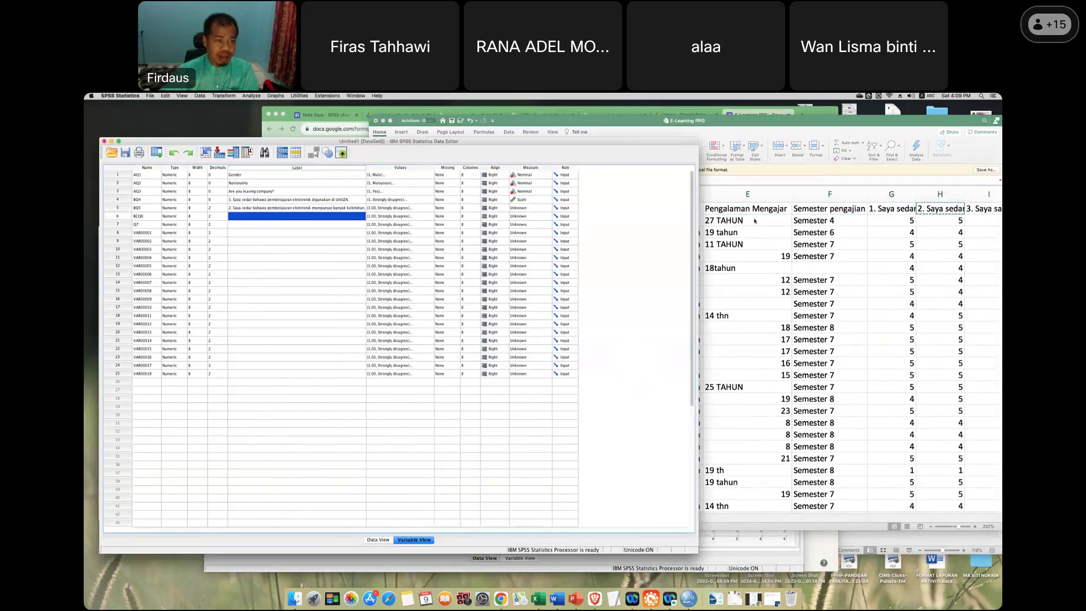
# Copy the question 3 header from workbook cell I1 and select the label cell of SPSS variable BCQ6.
pyautogui.click(978, 208)
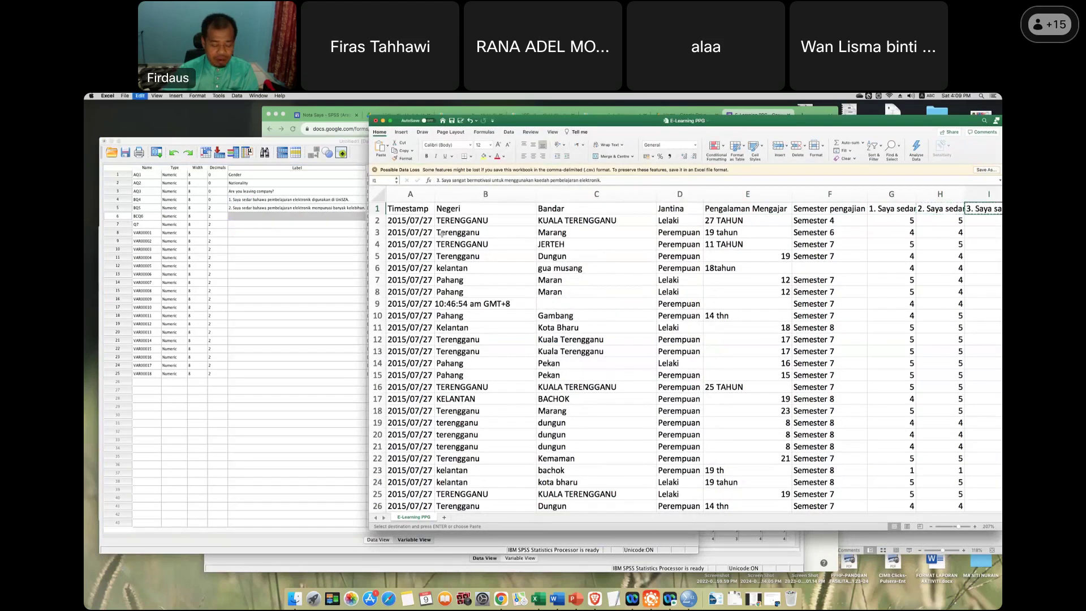
pyautogui.press('super+c')
pyautogui.click(326, 227)
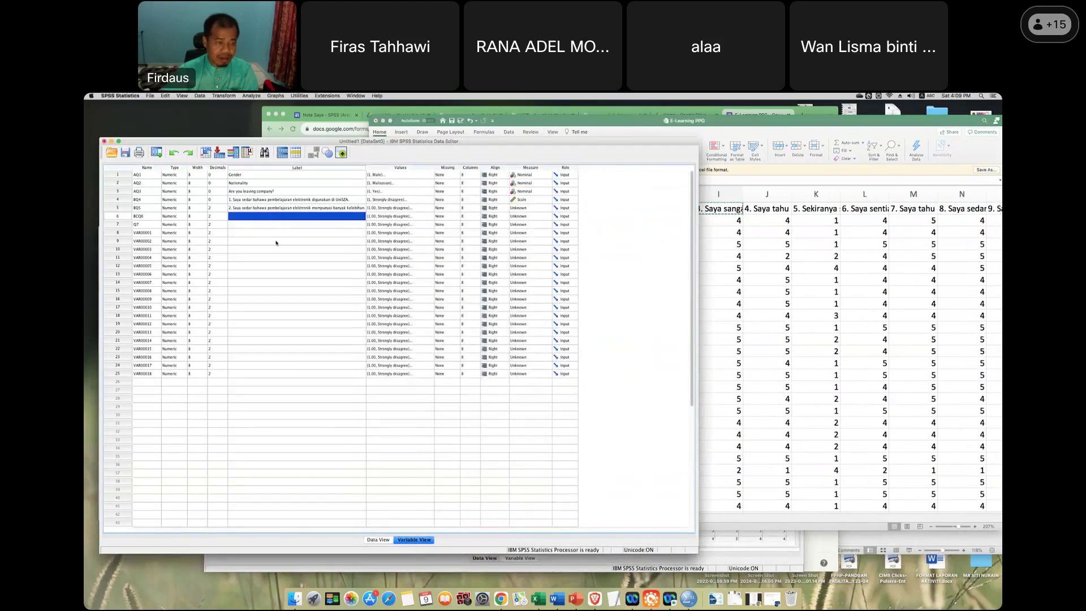
pyautogui.click(280, 267)
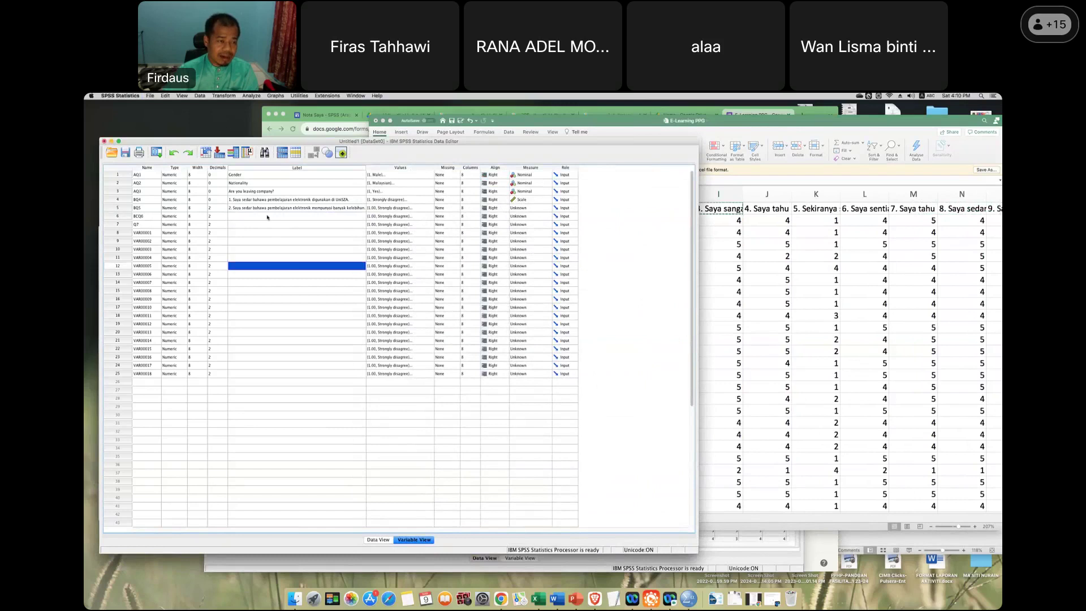
pyautogui.click(267, 217)
# Relaunch SPSS Statistics, ignore the crash report and close the welcome dialog.
pyautogui.press('super+h')
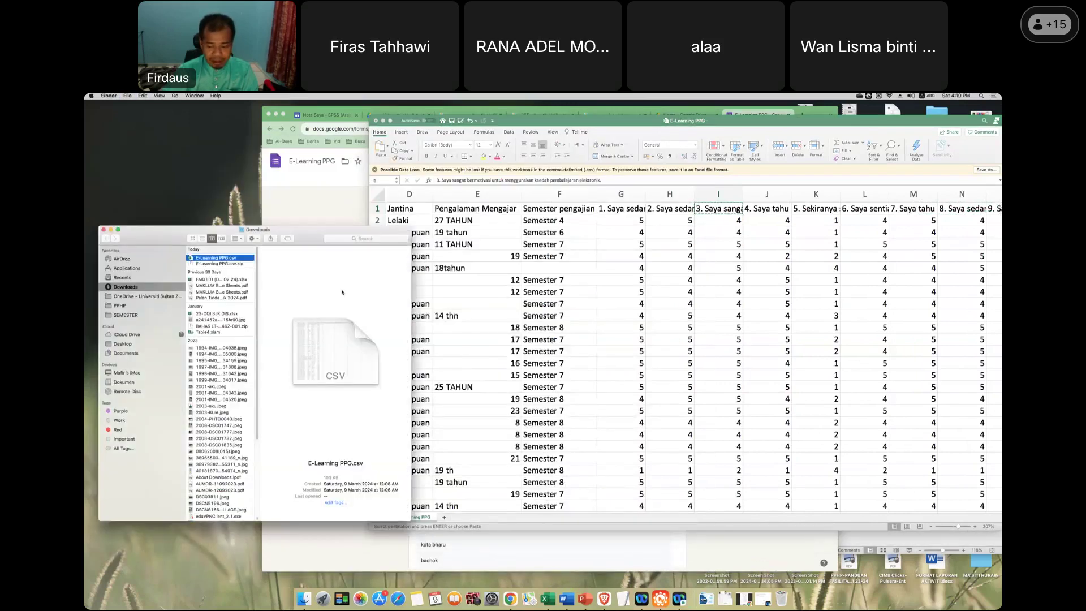
pyautogui.click(326, 585)
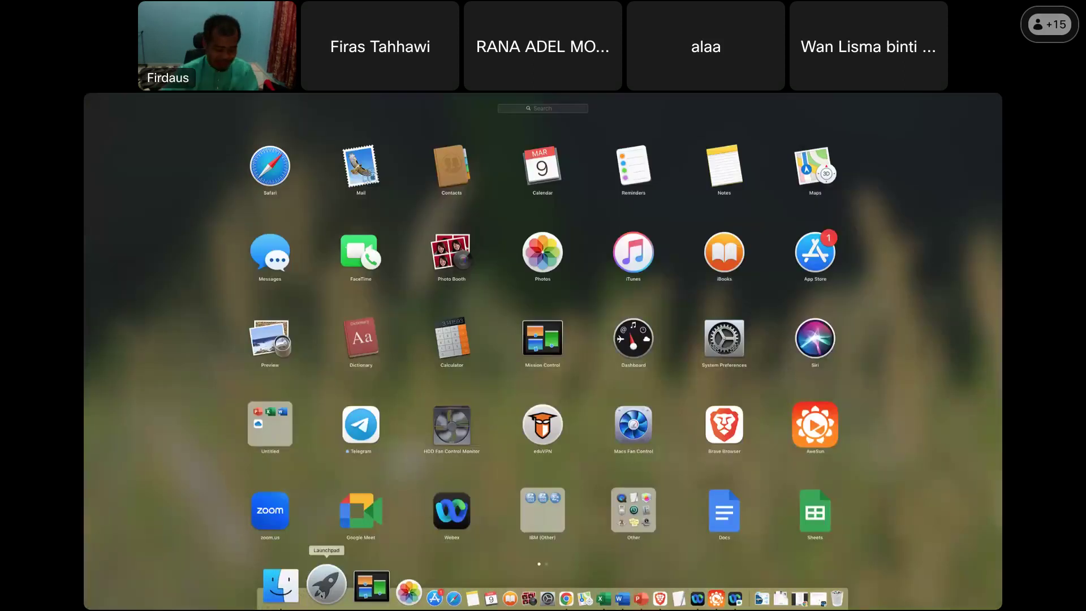
pyautogui.write('sps')
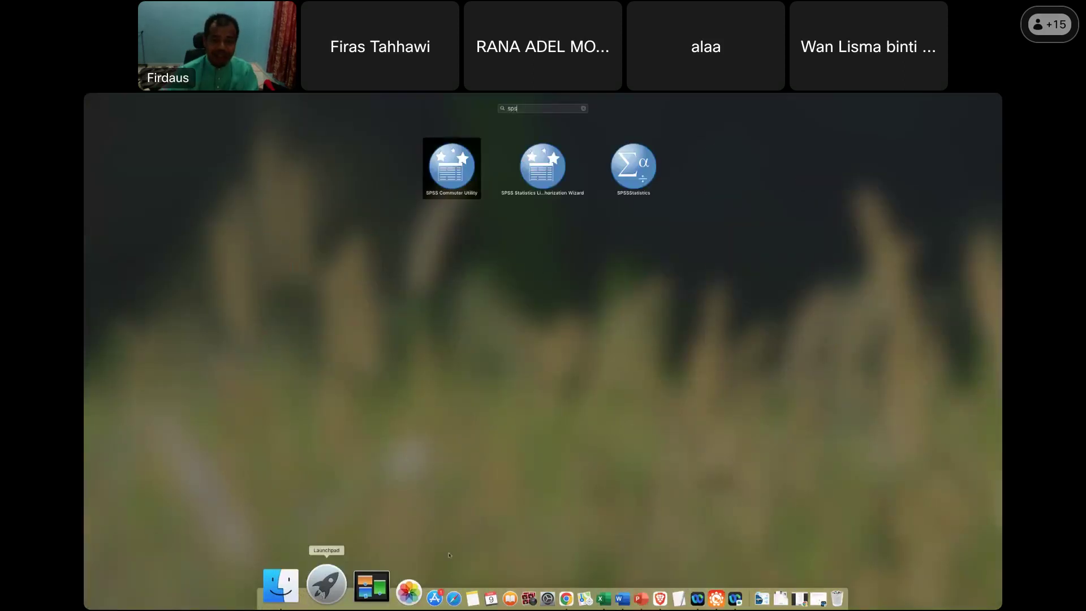
pyautogui.click(643, 175)
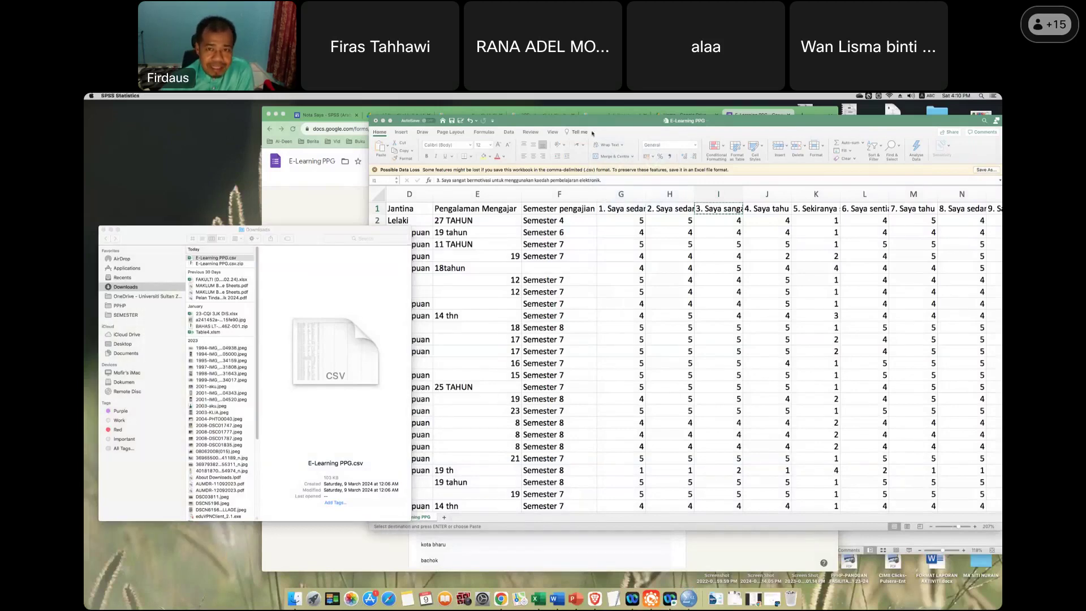
pyautogui.moveTo(611, 125); pyautogui.dragTo(577, 128)
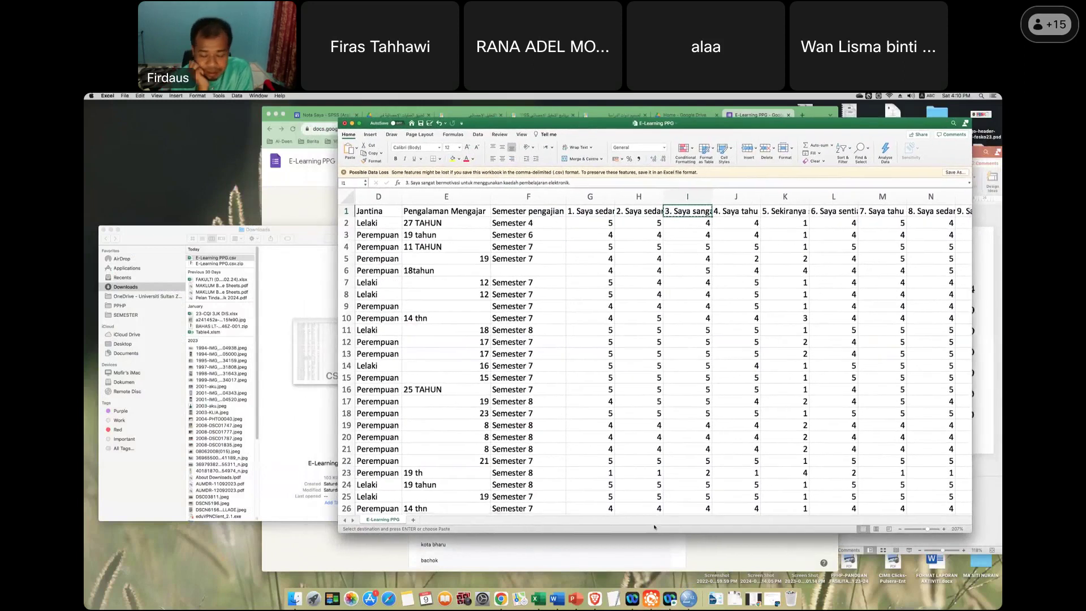
pyautogui.click(687, 598)
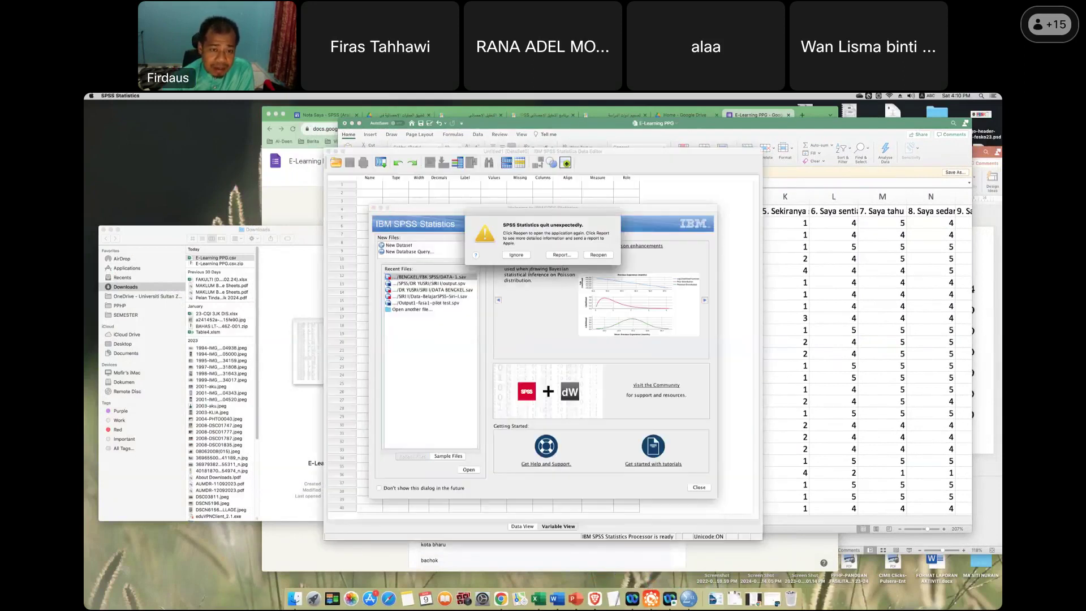
pyautogui.click(516, 255)
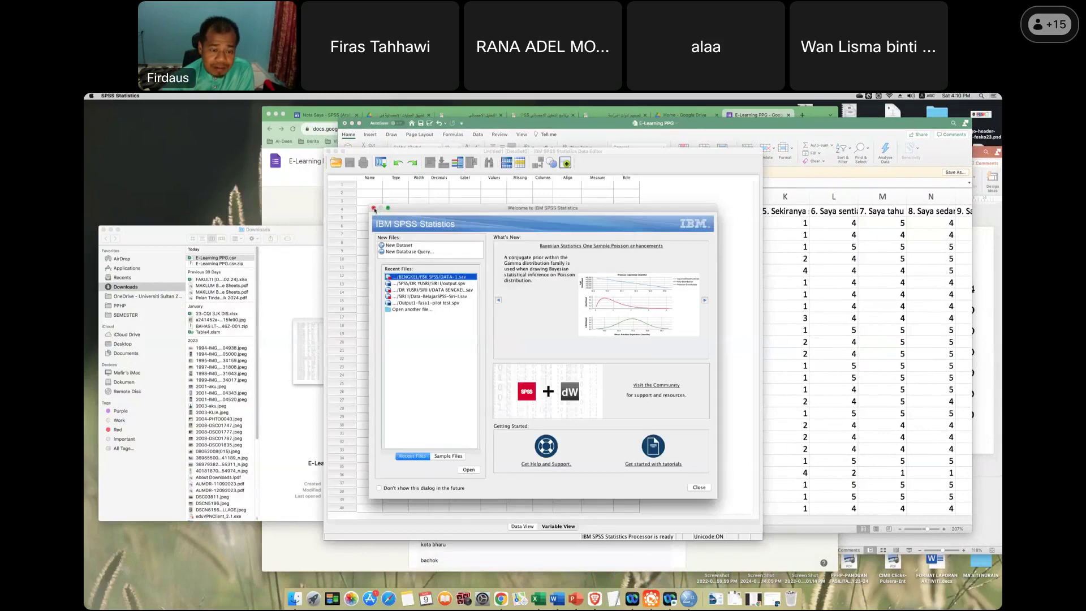
pyautogui.click(374, 208)
# Copy the workbook responses from cell G2 across the question columns through row 25 into the first data cell of the empty SPSS dataset.
pyautogui.click(464, 266)
pyautogui.moveTo(625, 152); pyautogui.dragTo(443, 171)
pyautogui.click(583, 252)
pyautogui.moveTo(586, 224); pyautogui.dragTo(820, 501)
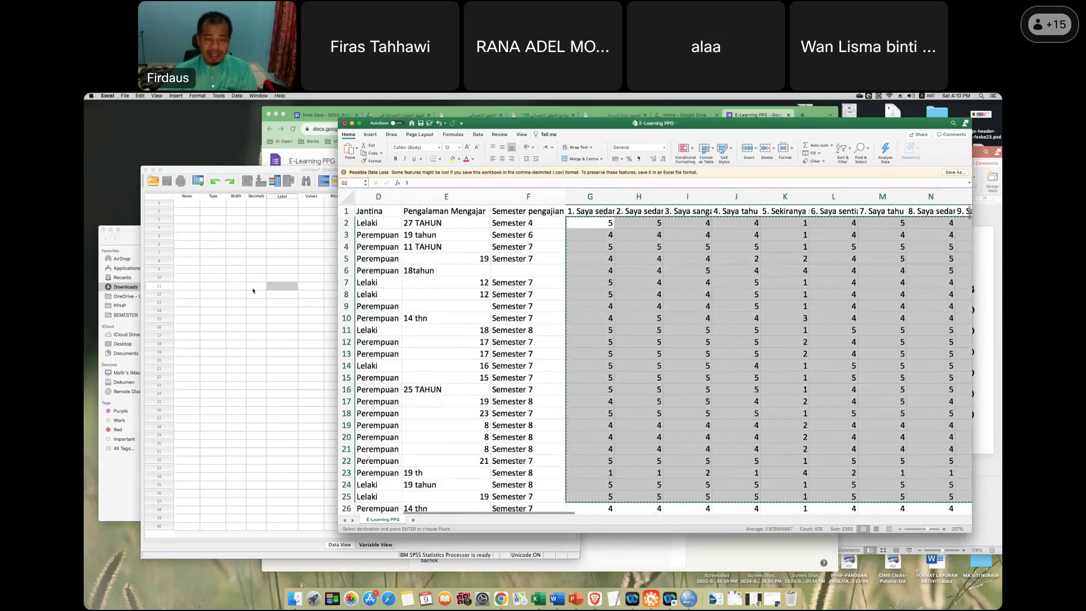
pyautogui.click(278, 302)
pyautogui.click(339, 545)
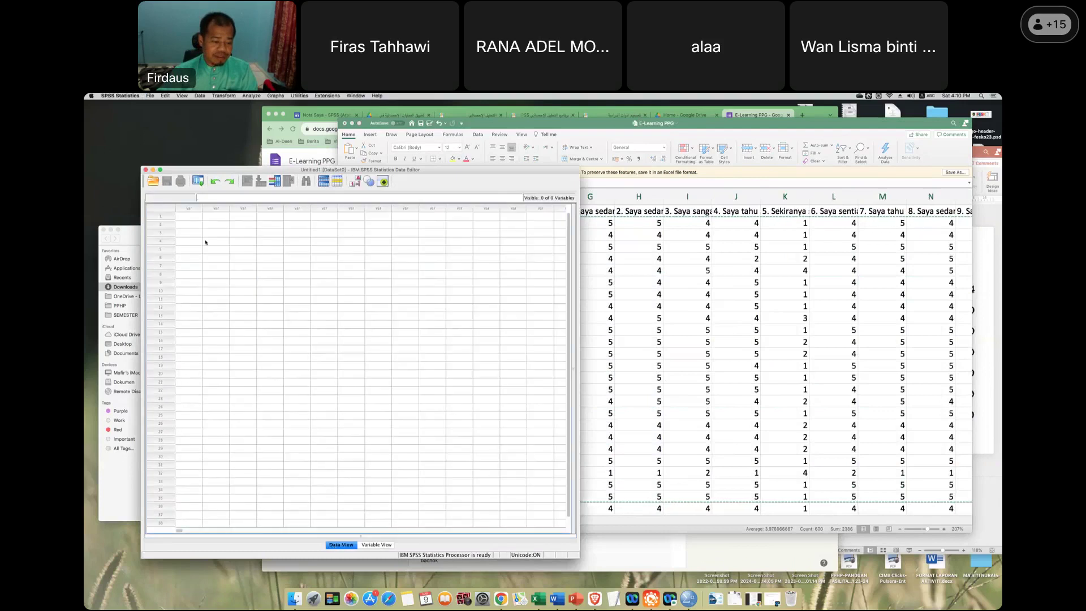
pyautogui.click(189, 216)
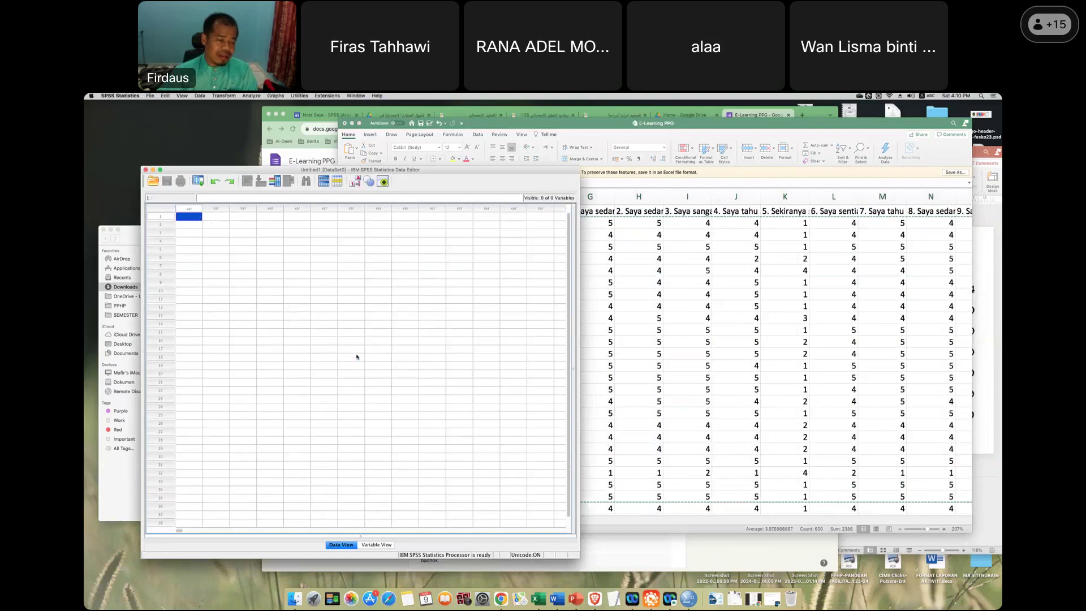
pyautogui.press('super+v')
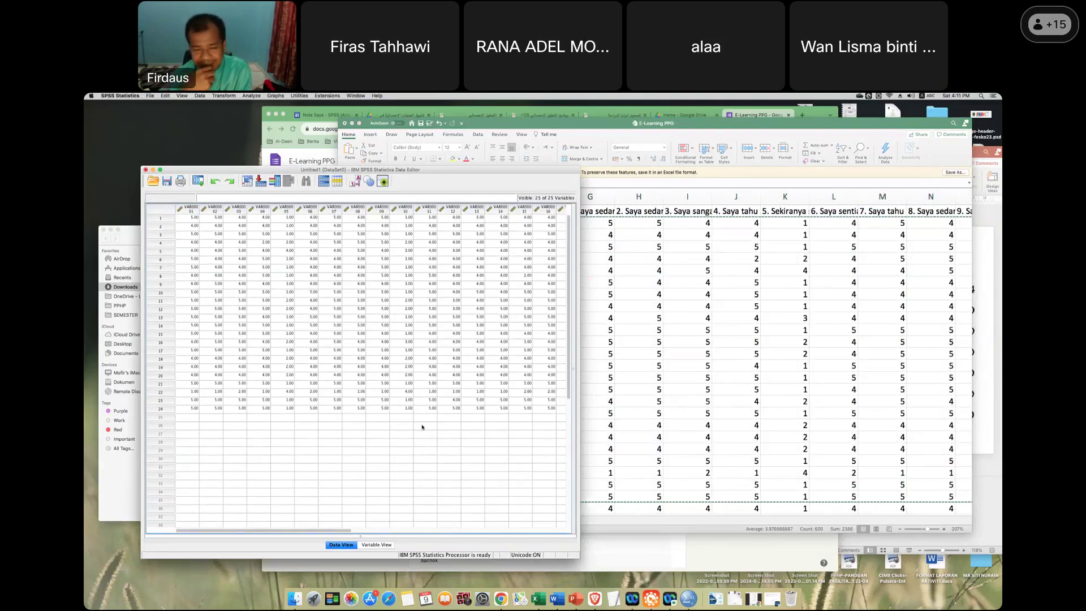
# Examine the variable definitions of the pasted data in SPSS.
pyautogui.click(426, 481)
pyautogui.click(376, 545)
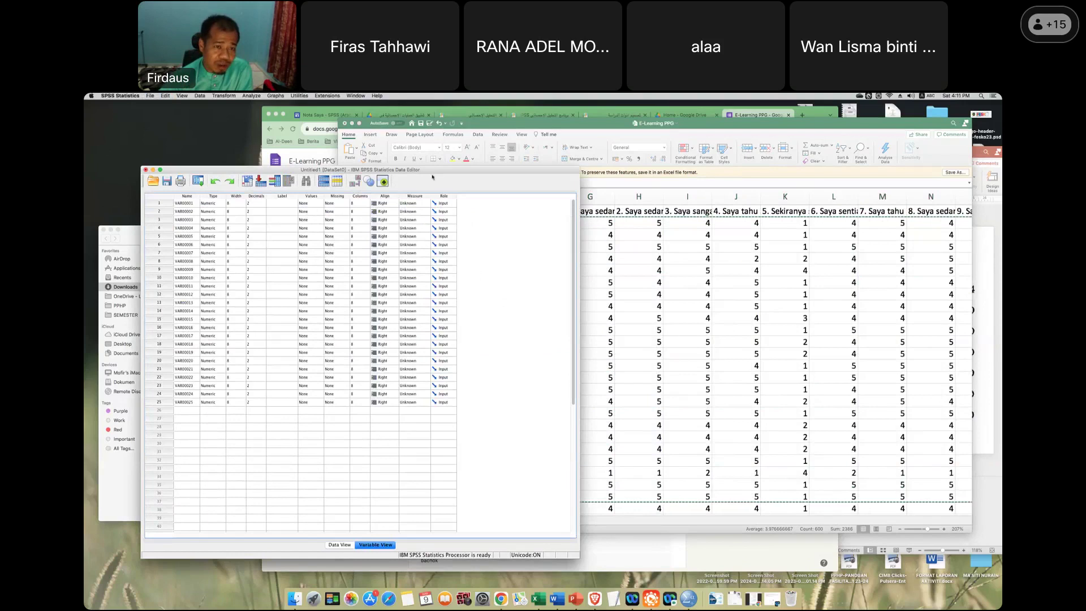
pyautogui.moveTo(446, 178)
pyautogui.mouseDown()
pyautogui.moveTo(528, 216)
pyautogui.moveTo(470, 202)
pyautogui.moveTo(453, 181)
pyautogui.mouseUp()
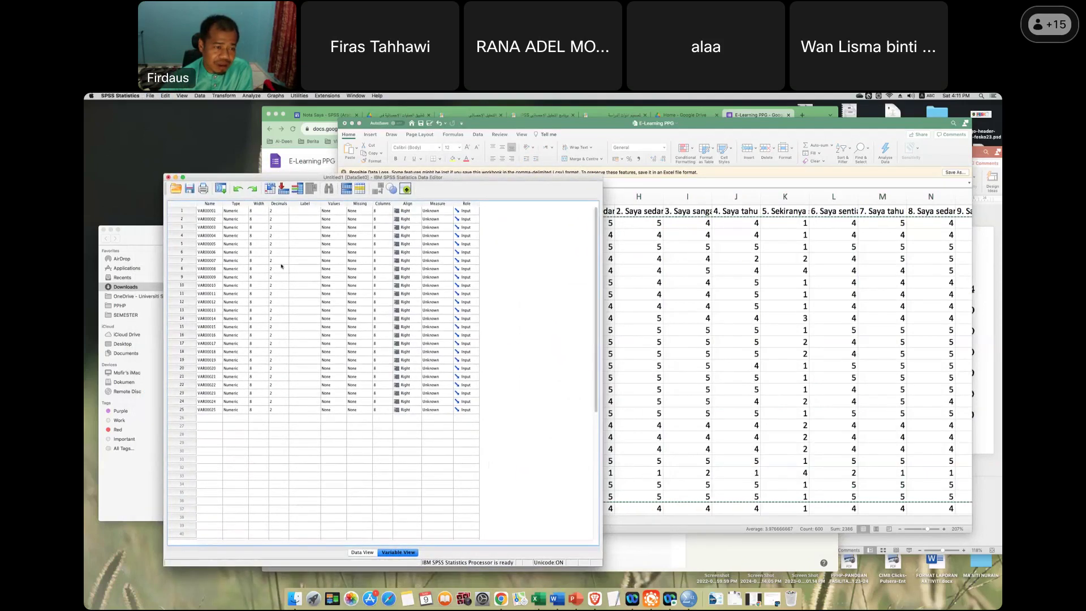
# Copy the question 1 chart under BAHAGIAN B from the response summary of the E-Learning PPG Google Form.
pyautogui.click(697, 320)
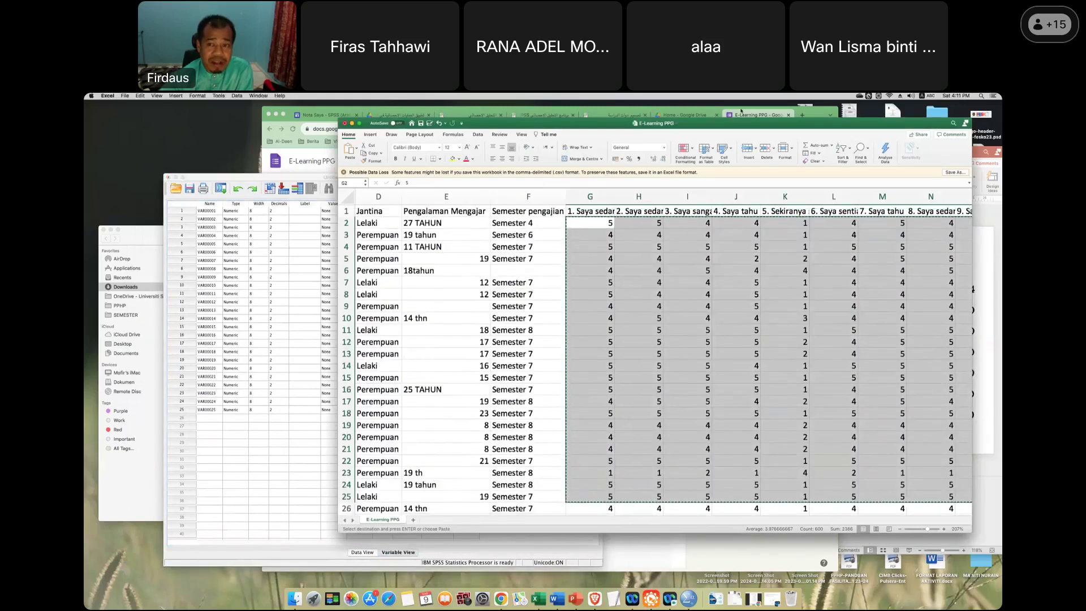
pyautogui.click(746, 116)
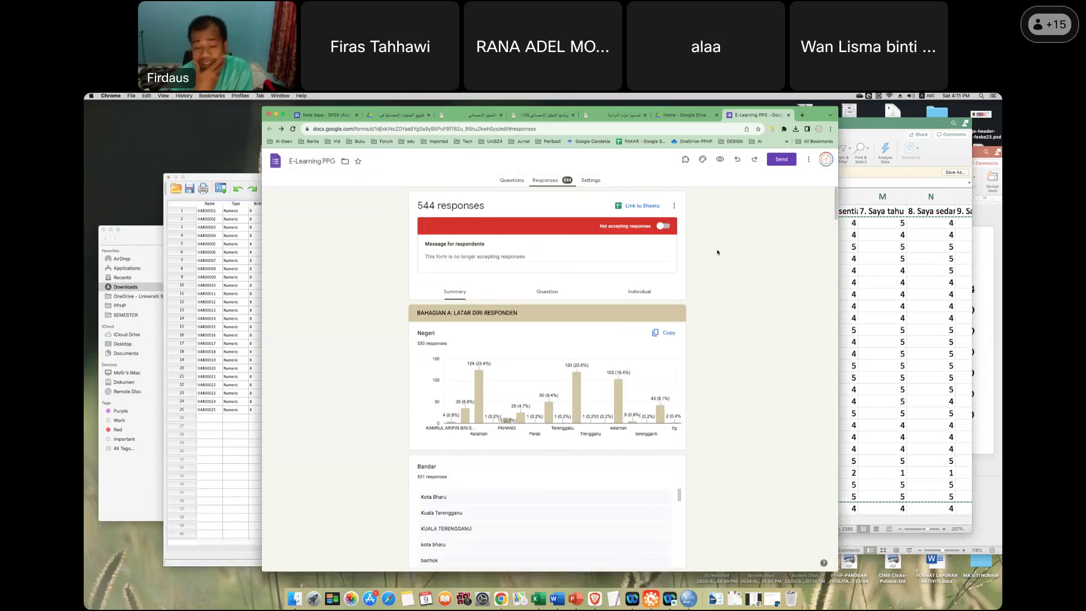
pyautogui.scroll(-3, 718, 260)
pyautogui.scroll(2, 728, 365)
pyautogui.scroll(-15, 727, 364)
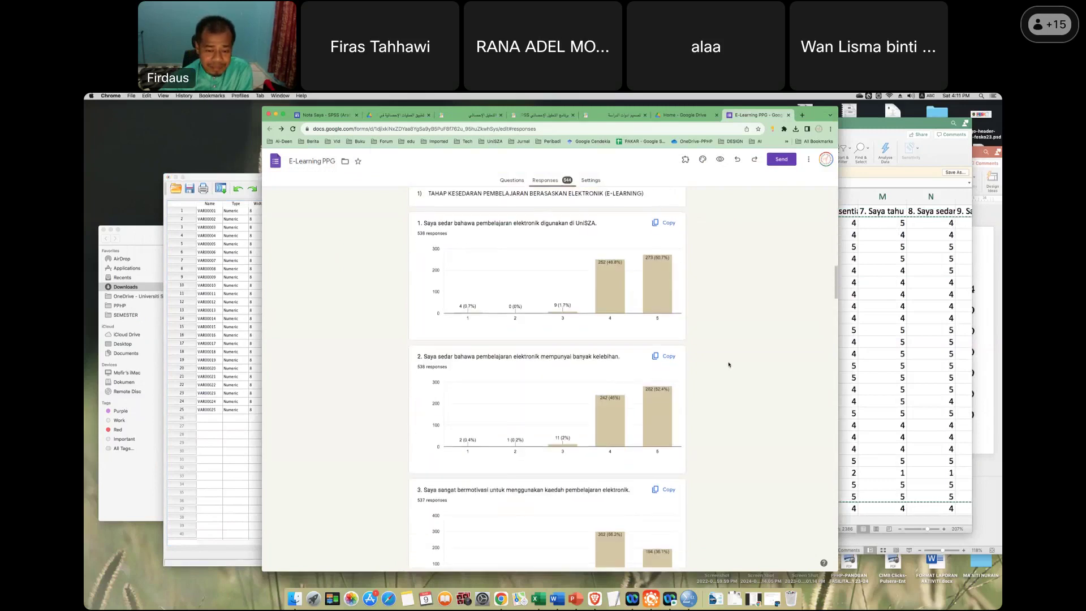
pyautogui.scroll(-2, 729, 365)
pyautogui.scroll(4, 728, 365)
pyautogui.scroll(-2, 730, 365)
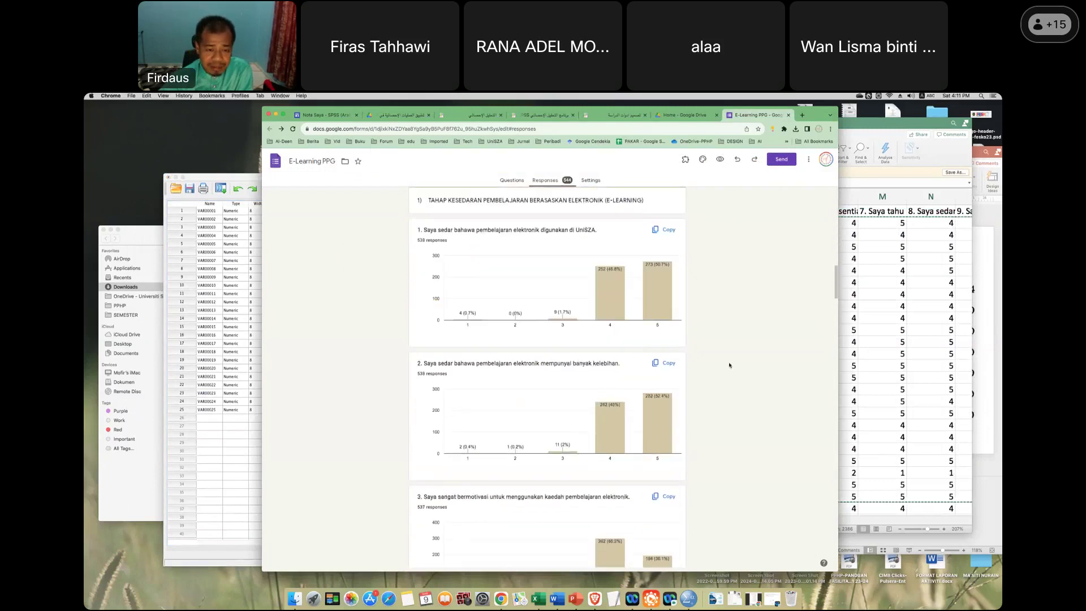
pyautogui.scroll(-1, 729, 365)
pyautogui.scroll(3, 729, 365)
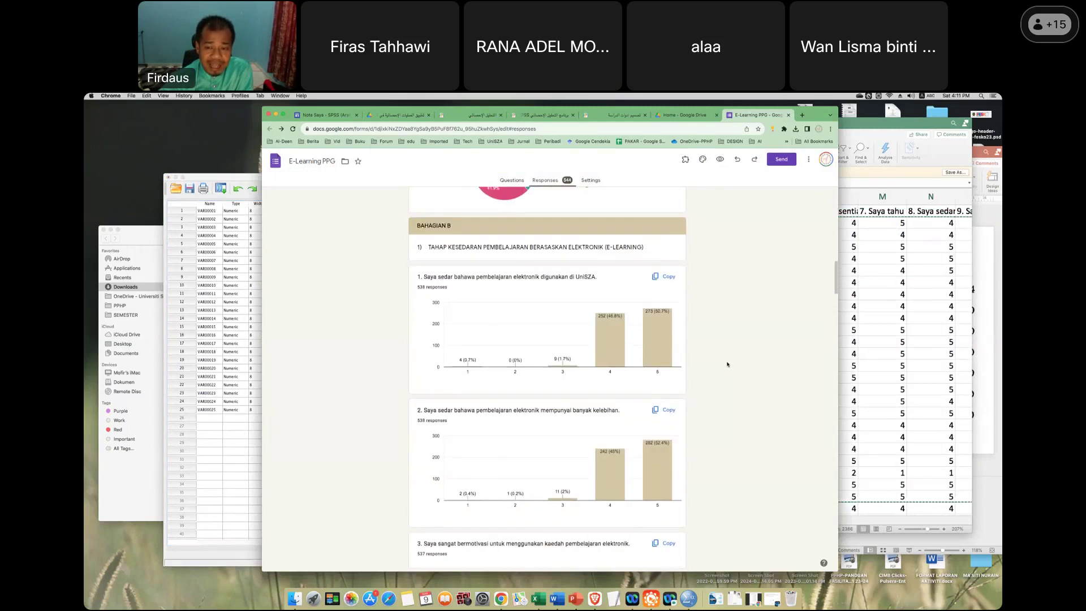
pyautogui.click(663, 277)
# Create a blank Word document and paste the copied question 1 chart into it.
pyautogui.click(557, 597)
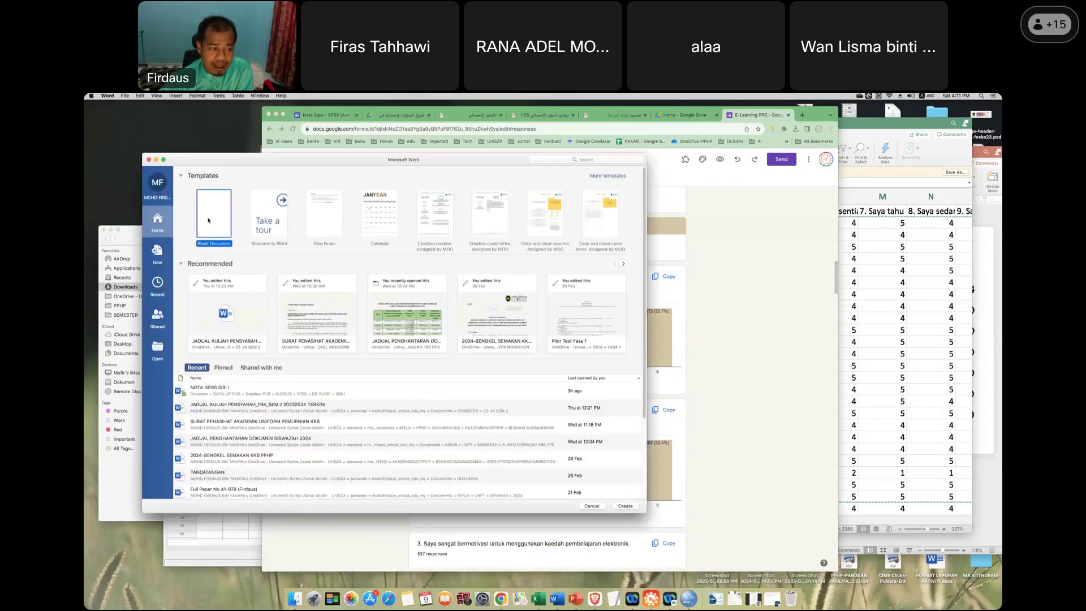
pyautogui.doubleClick(209, 221)
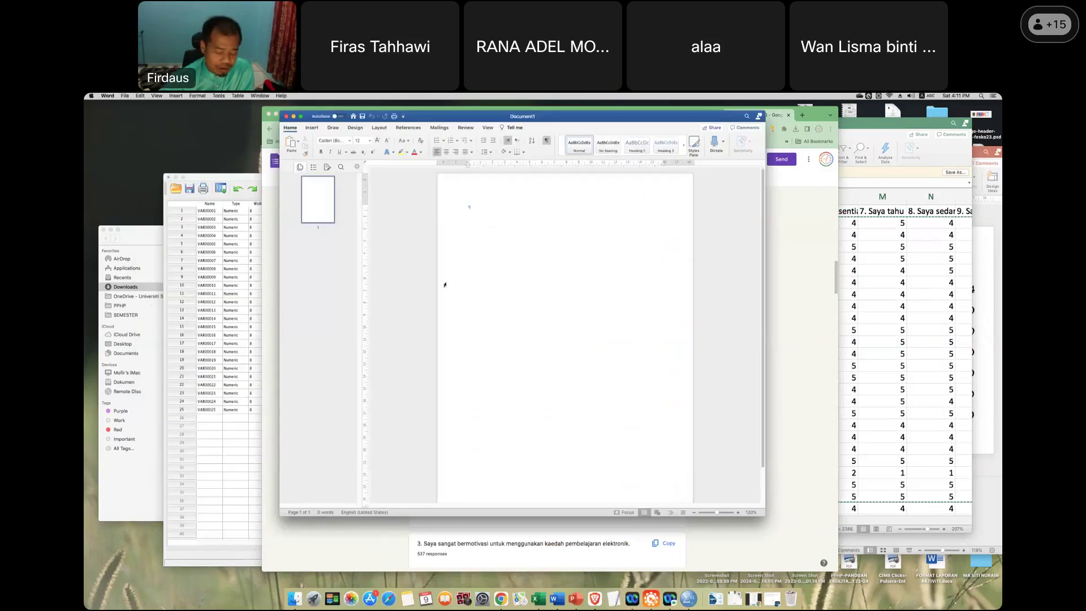
pyautogui.press('super+v')
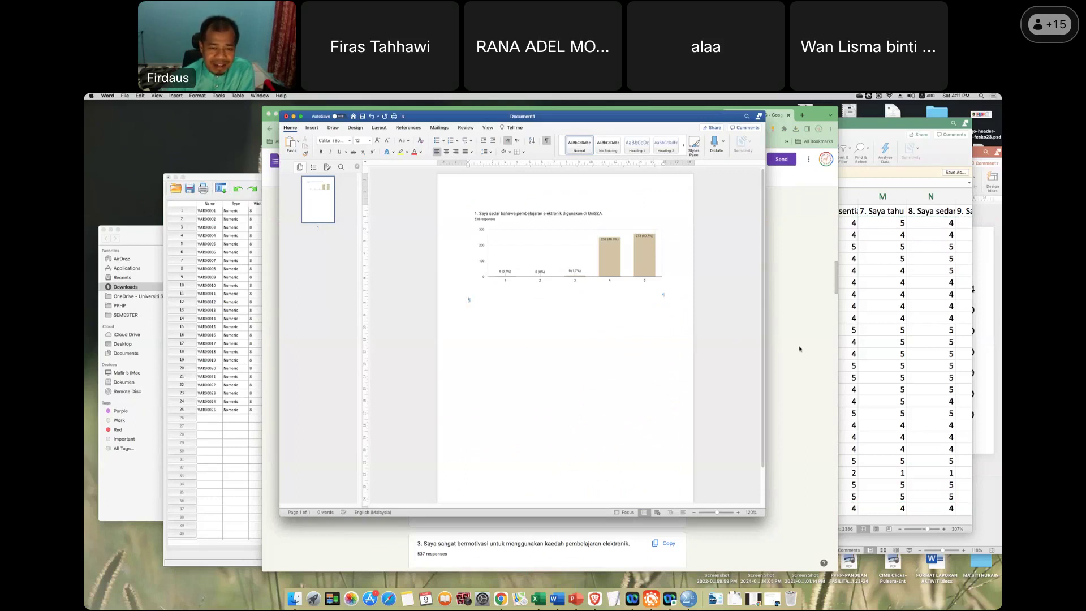
pyautogui.moveTo(671, 116); pyautogui.dragTo(591, 129)
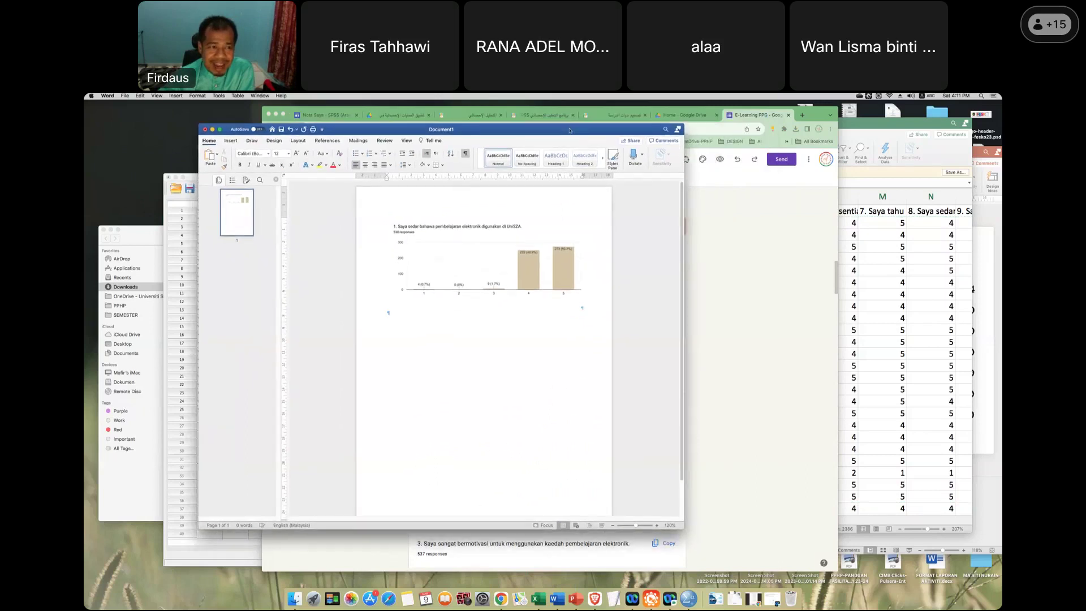
# Compare the Google Forms response summary with the chart in Word and the variable list in SPSS.
pyautogui.click(794, 361)
pyautogui.scroll(-15, 585, 439)
pyautogui.scroll(20, 585, 438)
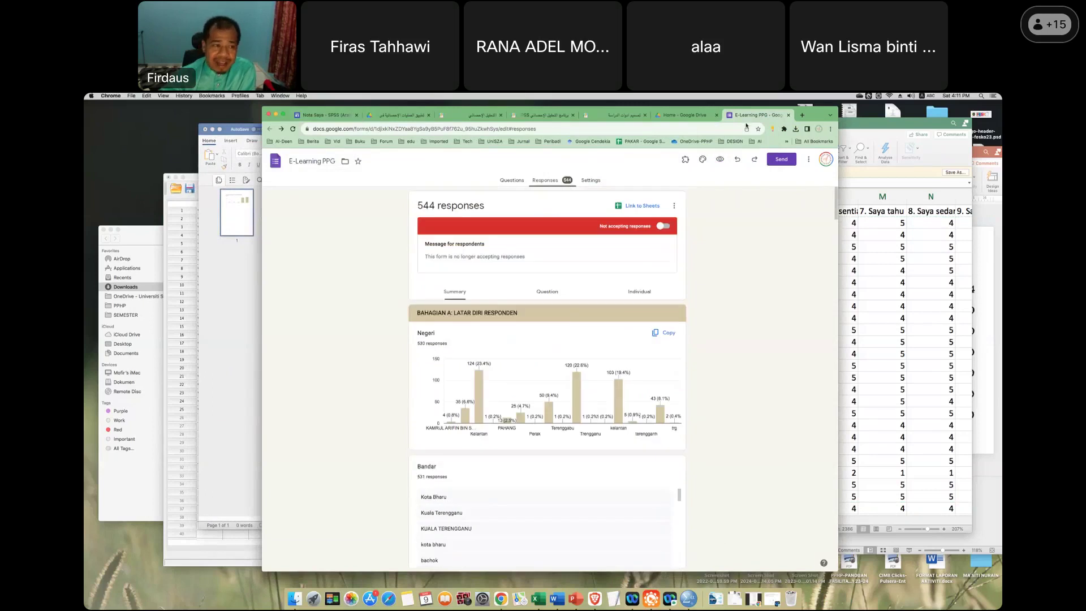
pyautogui.click(202, 198)
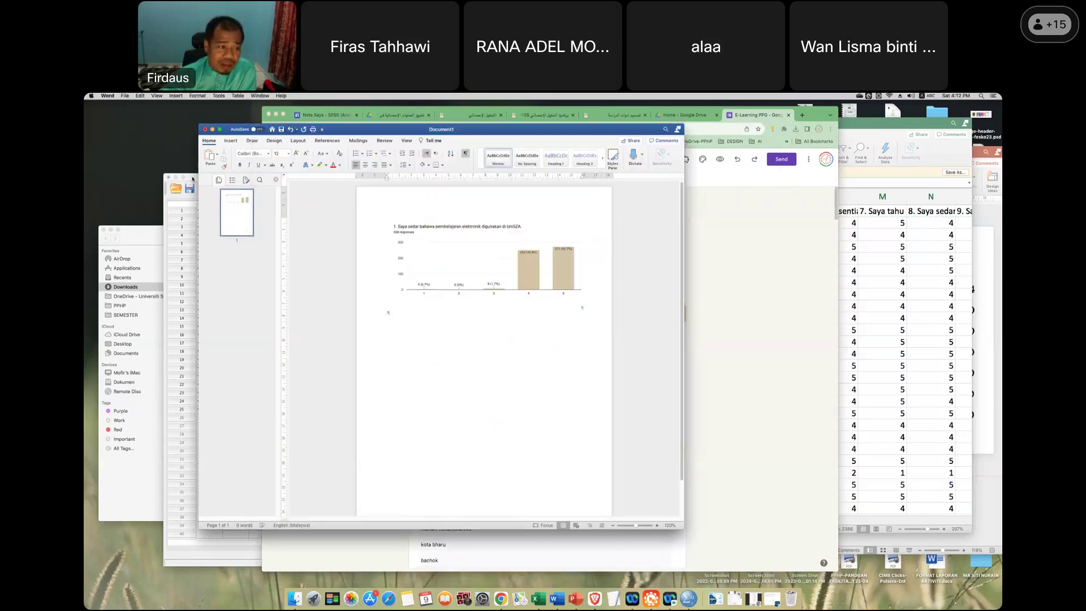
pyautogui.click(192, 178)
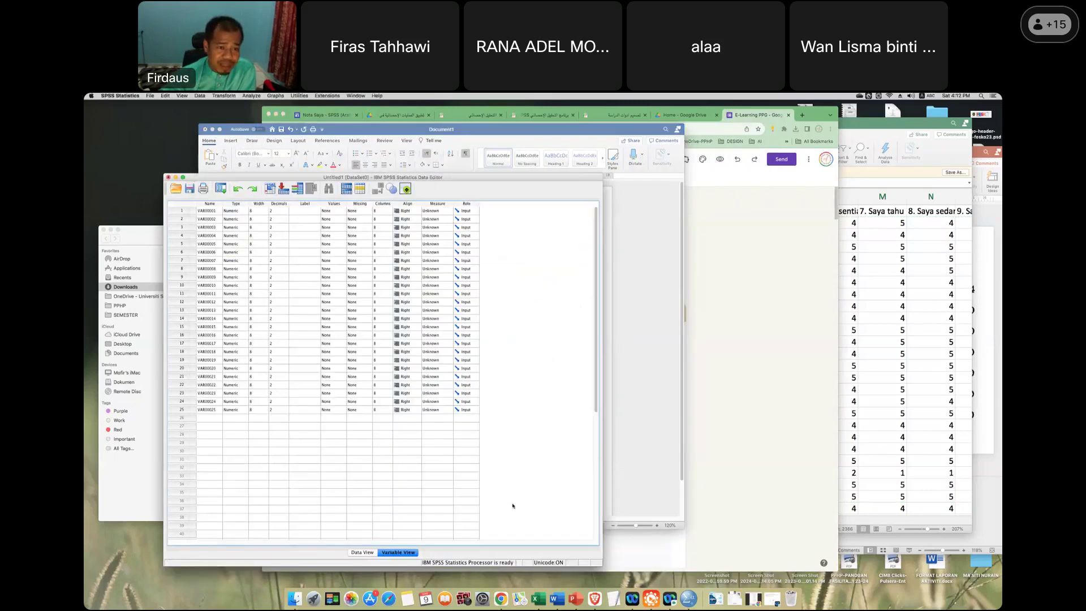
pyautogui.click(695, 116)
pyautogui.click(747, 116)
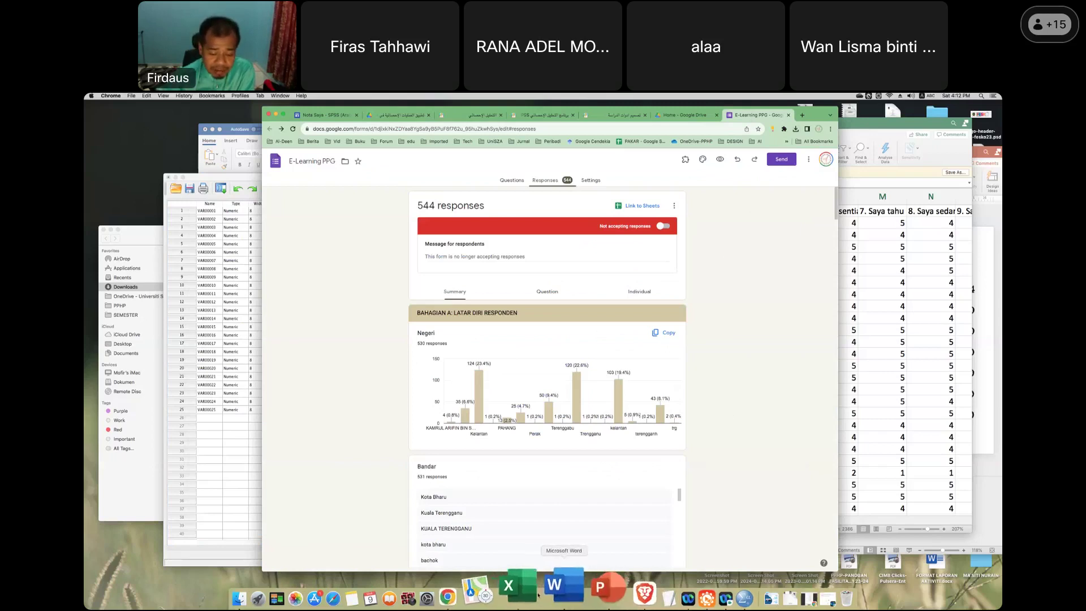
# Set the measurement level of SPSS variable VAR00001 to Nominal.
pyautogui.click(679, 584)
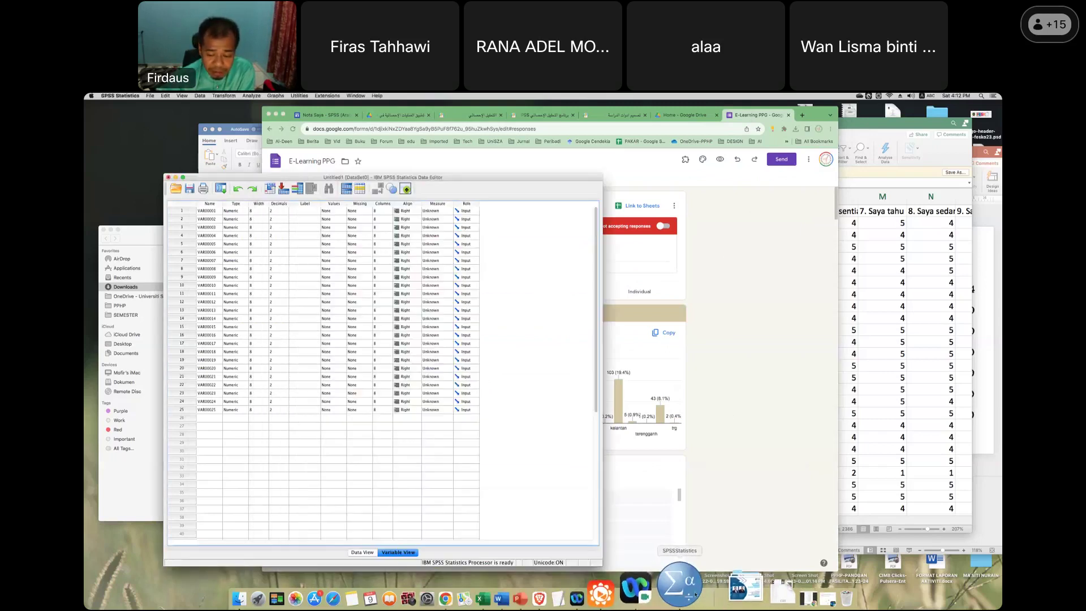
pyautogui.click(209, 211)
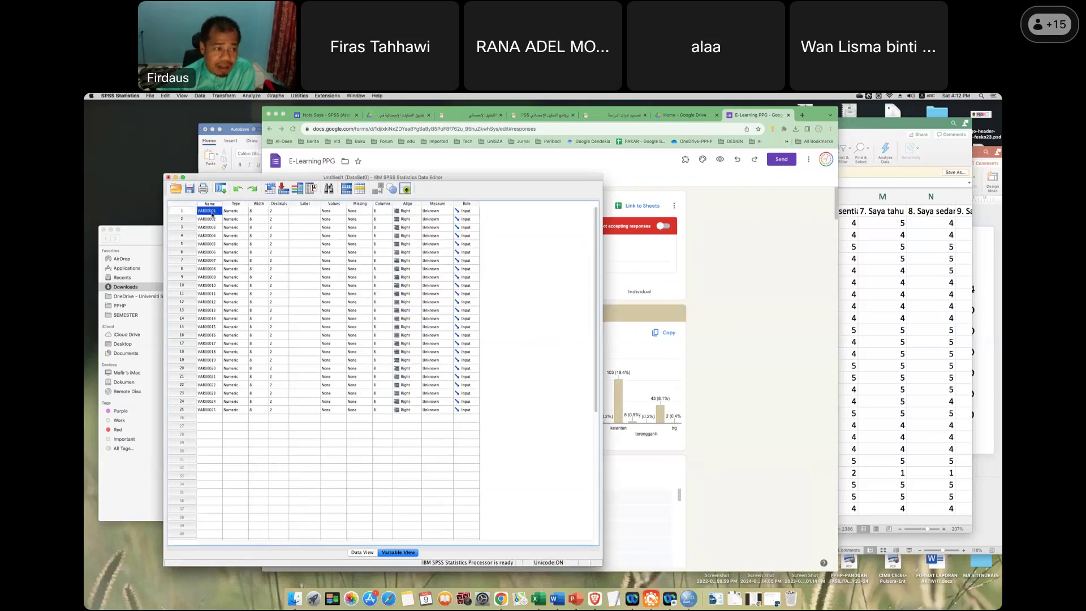
pyautogui.moveTo(459, 180); pyautogui.dragTo(523, 205)
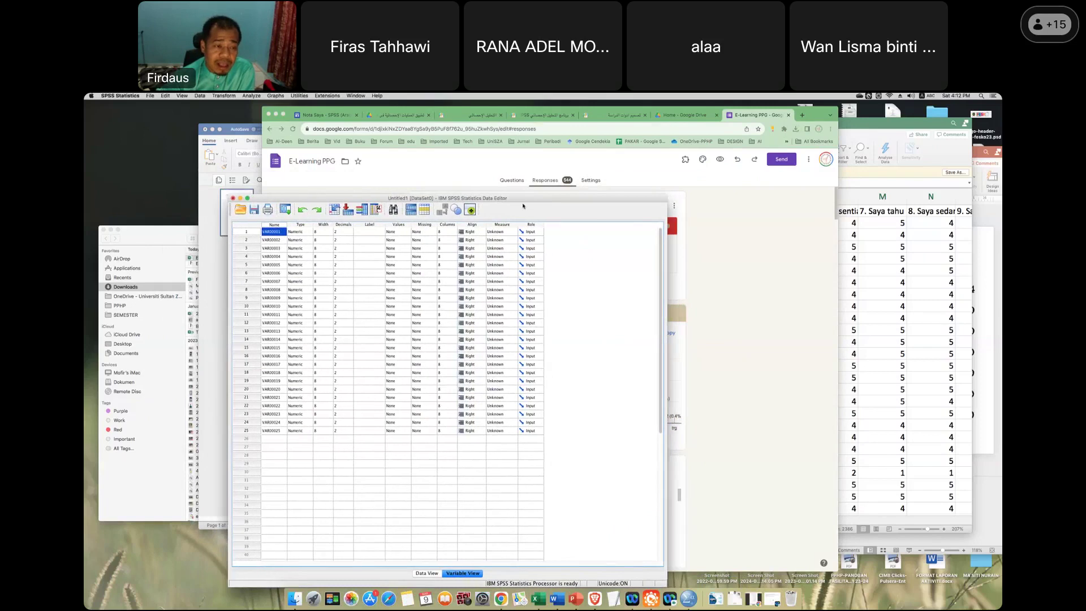
pyautogui.click(503, 233)
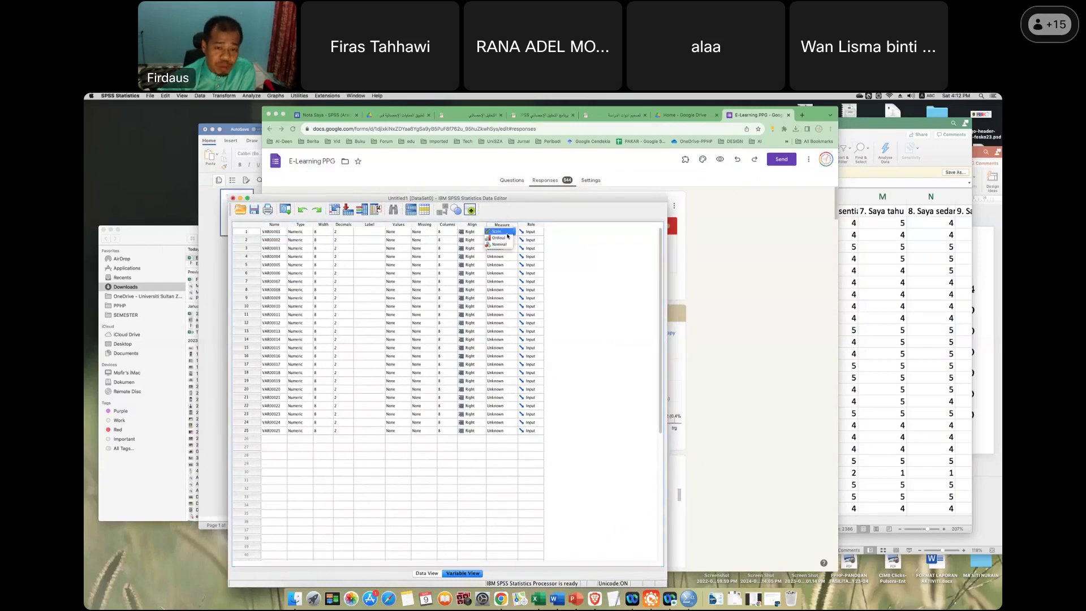
pyautogui.click(499, 244)
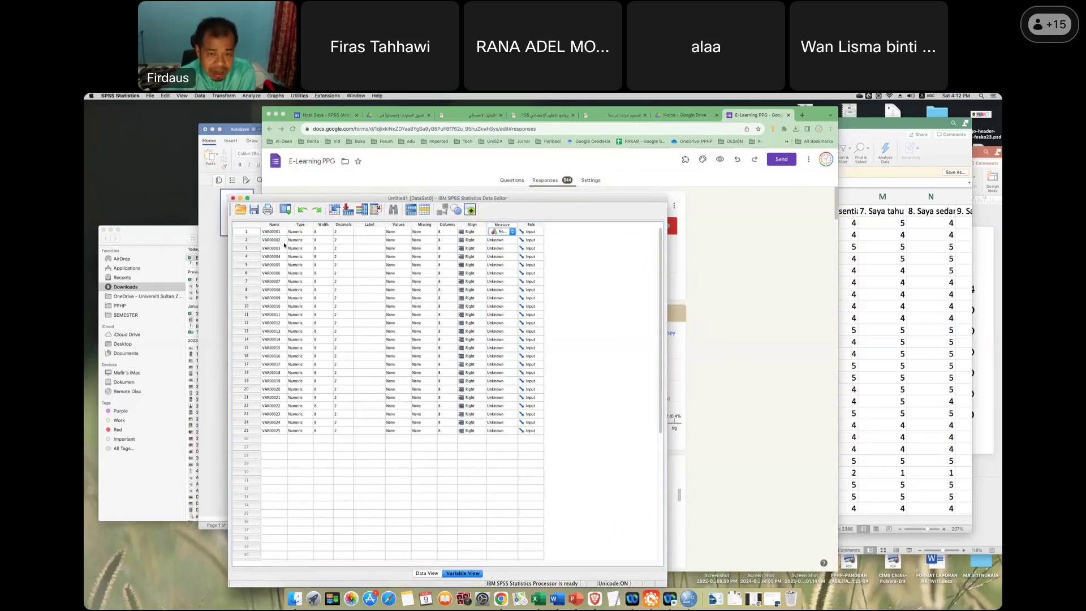
pyautogui.moveTo(371, 198); pyautogui.dragTo(303, 170)
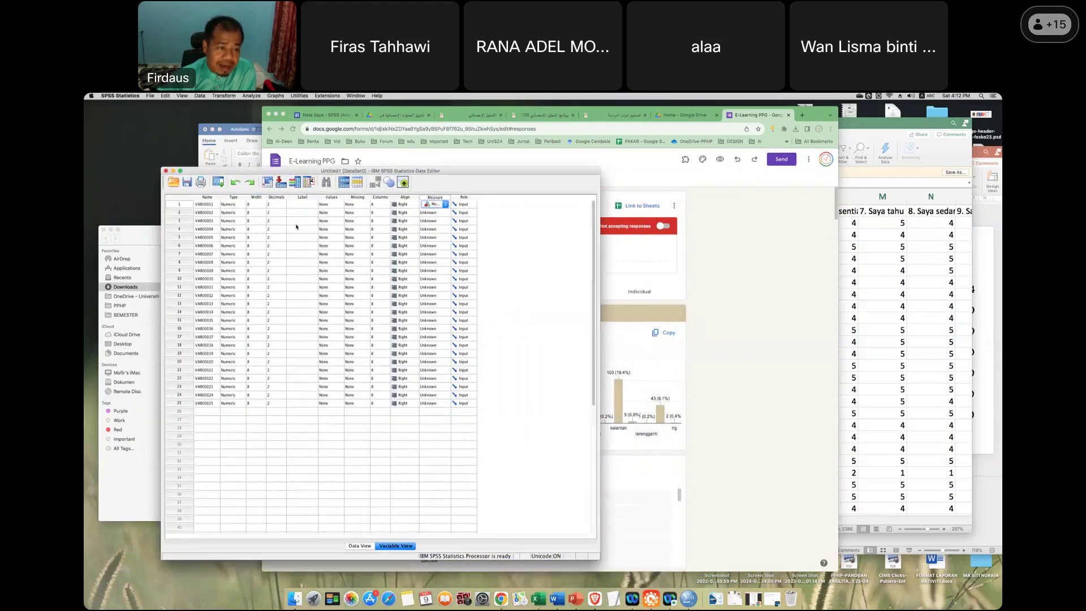
# Compare the response values in the E-Learning PPG Excel sheet with the cases pasted into the SPSS data grid.
pyautogui.click(360, 546)
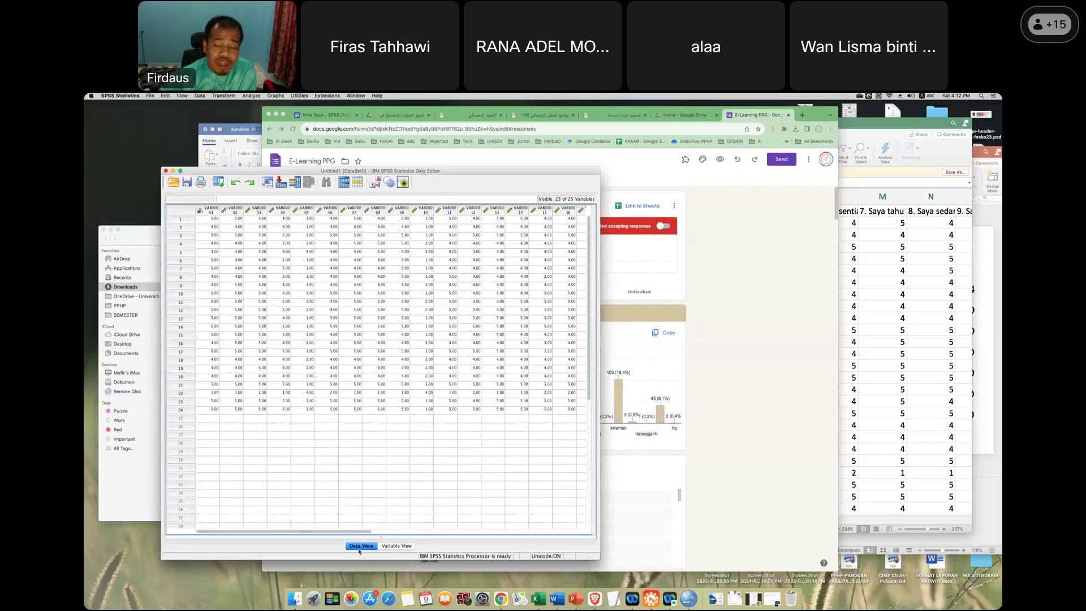
pyautogui.click(894, 386)
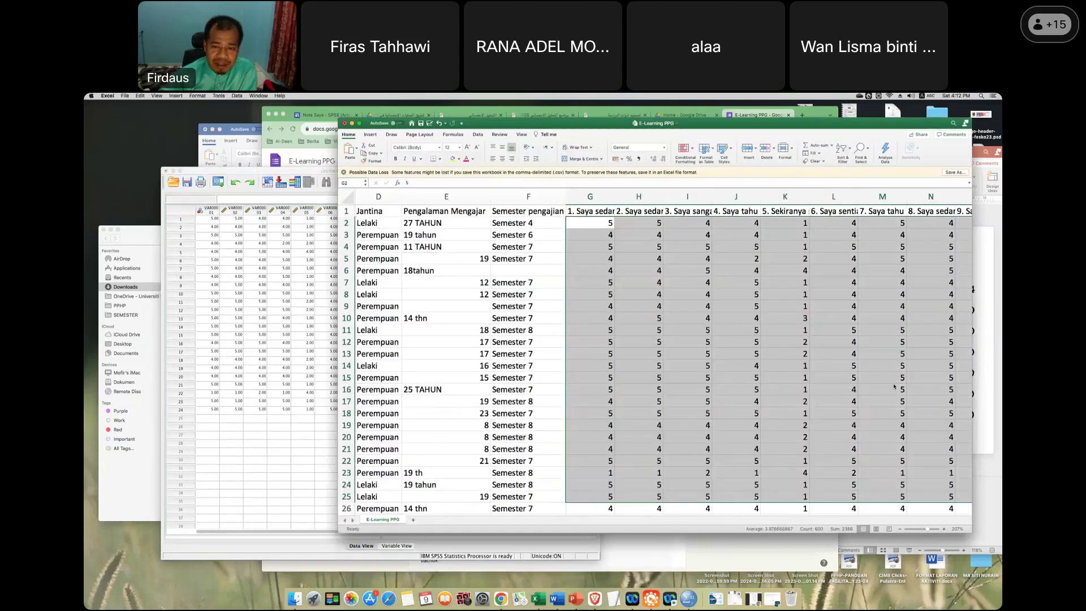
pyautogui.moveTo(589, 222); pyautogui.dragTo(937, 501)
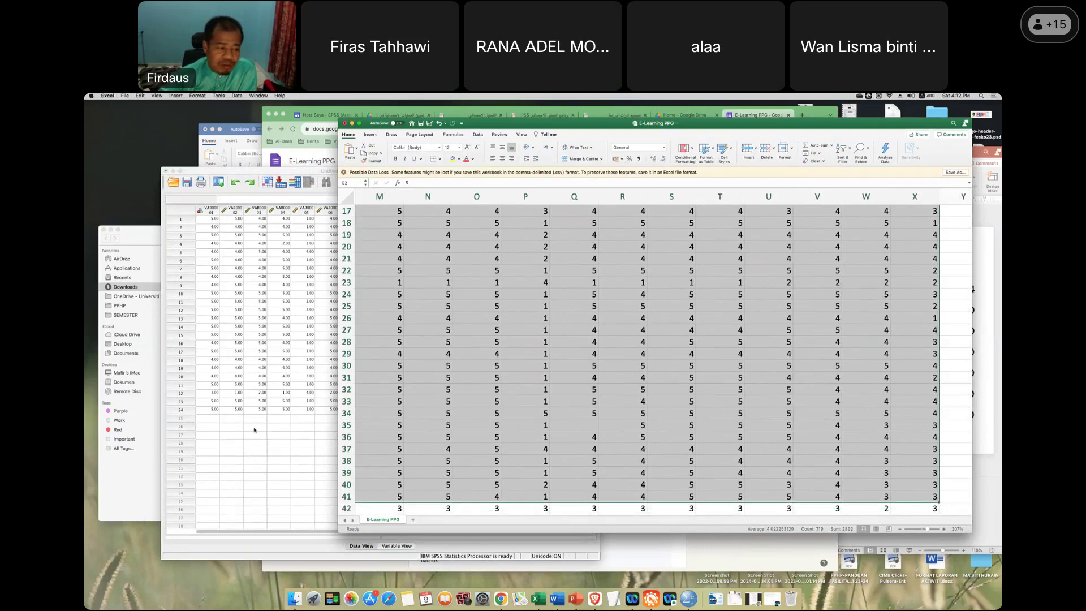
pyautogui.click(239, 304)
pyautogui.click(862, 362)
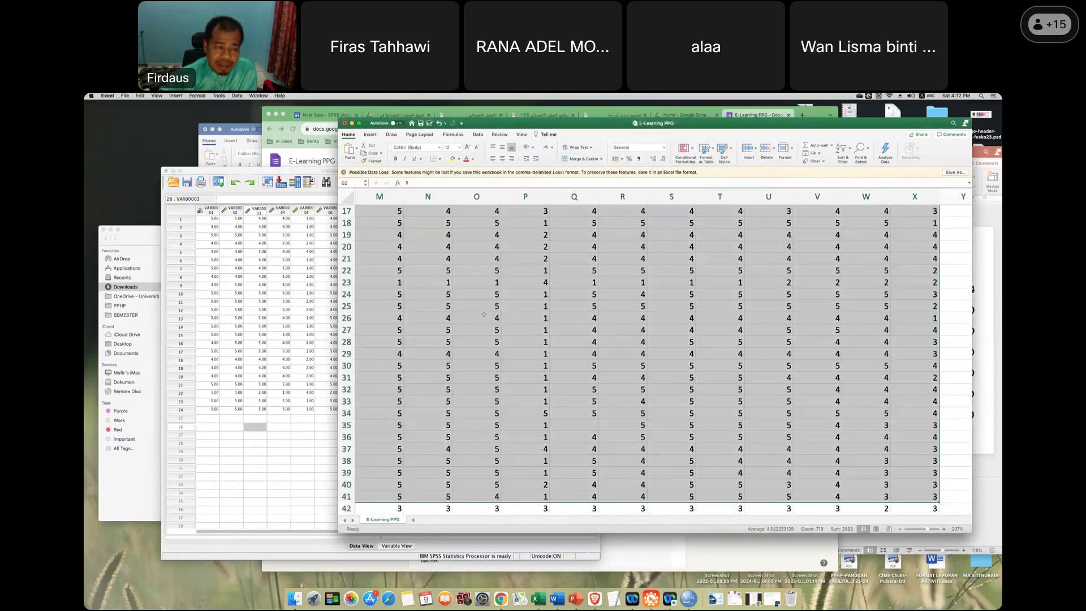
pyautogui.click(258, 279)
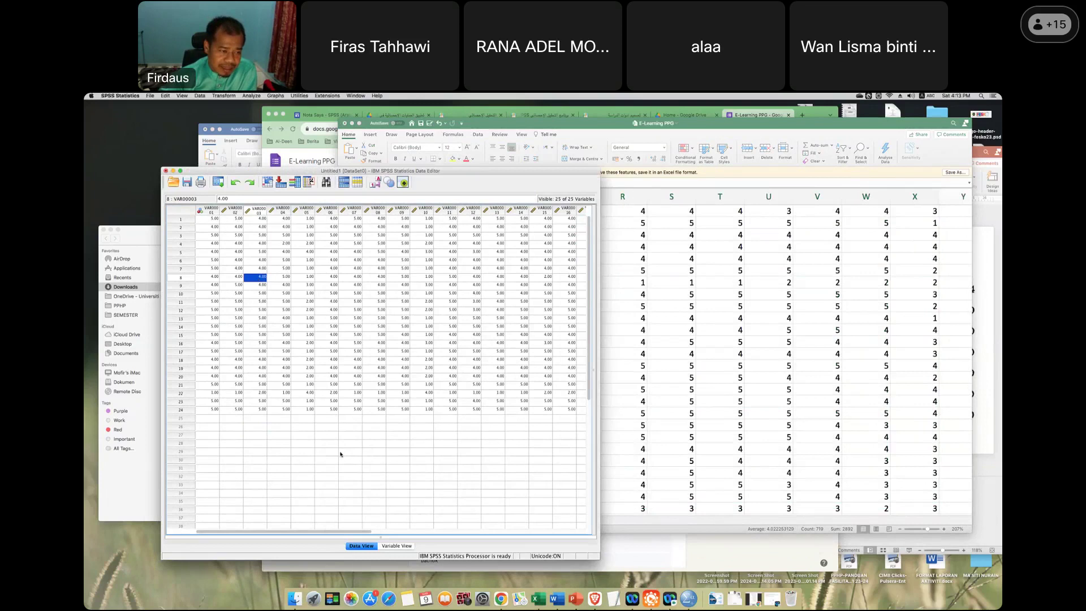
pyautogui.click(209, 222)
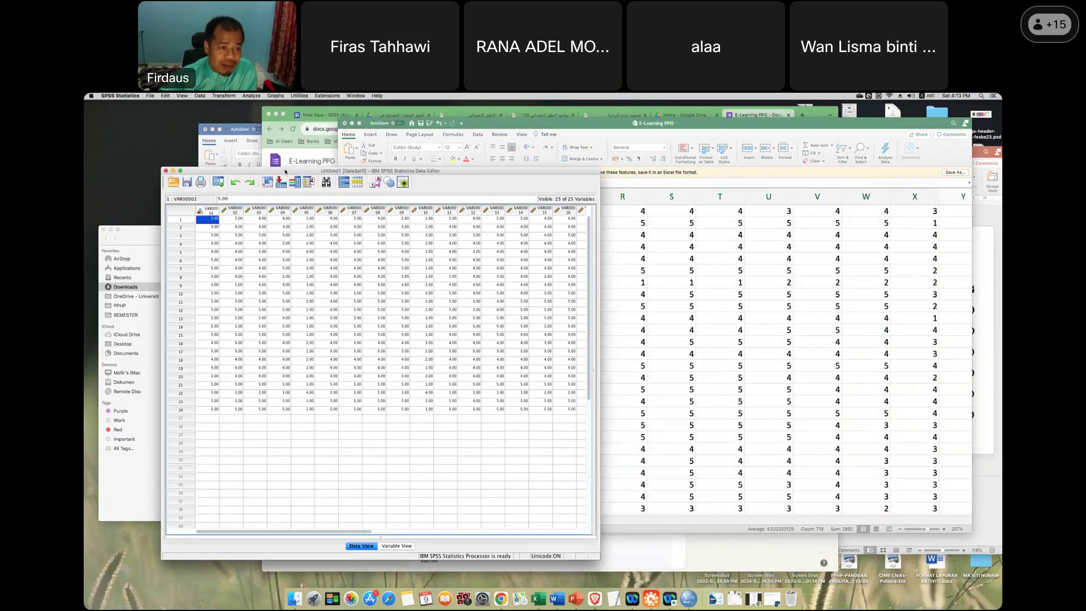
pyautogui.moveTo(284, 172); pyautogui.dragTo(276, 175)
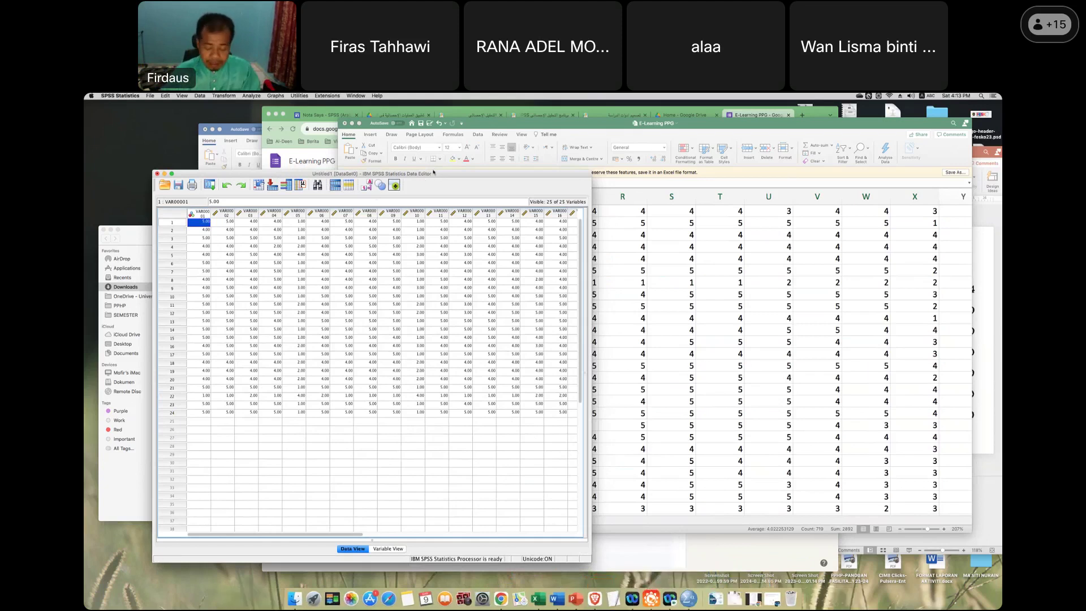
# Open the dataset DATA-1.sav from the FBK SPSS folder in SPSS.
pyautogui.hotkey('ctrl', 'Up')
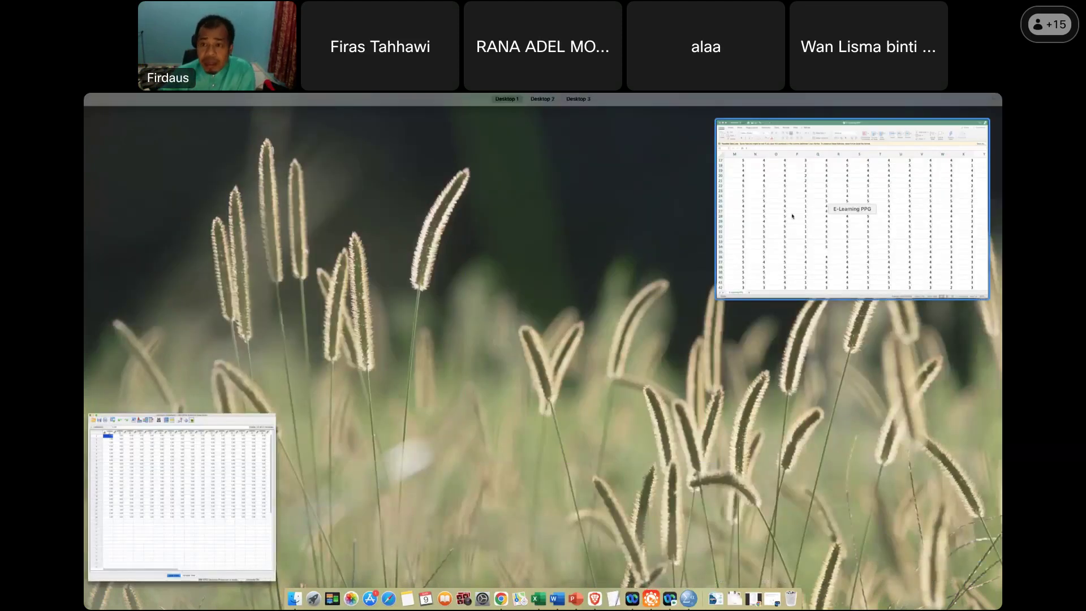
pyautogui.click(194, 445)
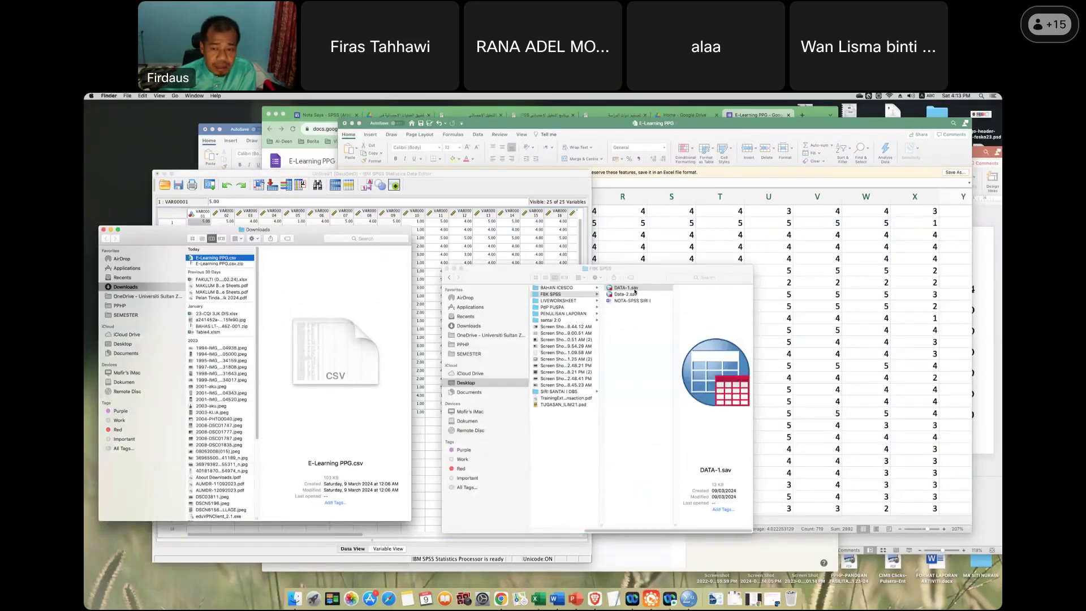
pyautogui.doubleClick(626, 288)
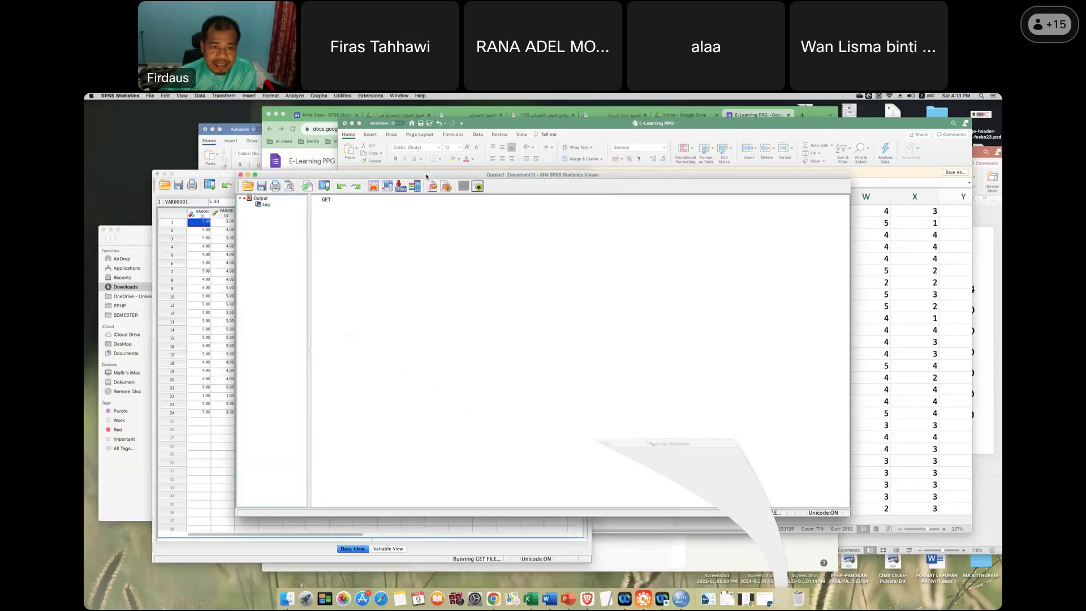
pyautogui.moveTo(618, 178); pyautogui.dragTo(634, 154)
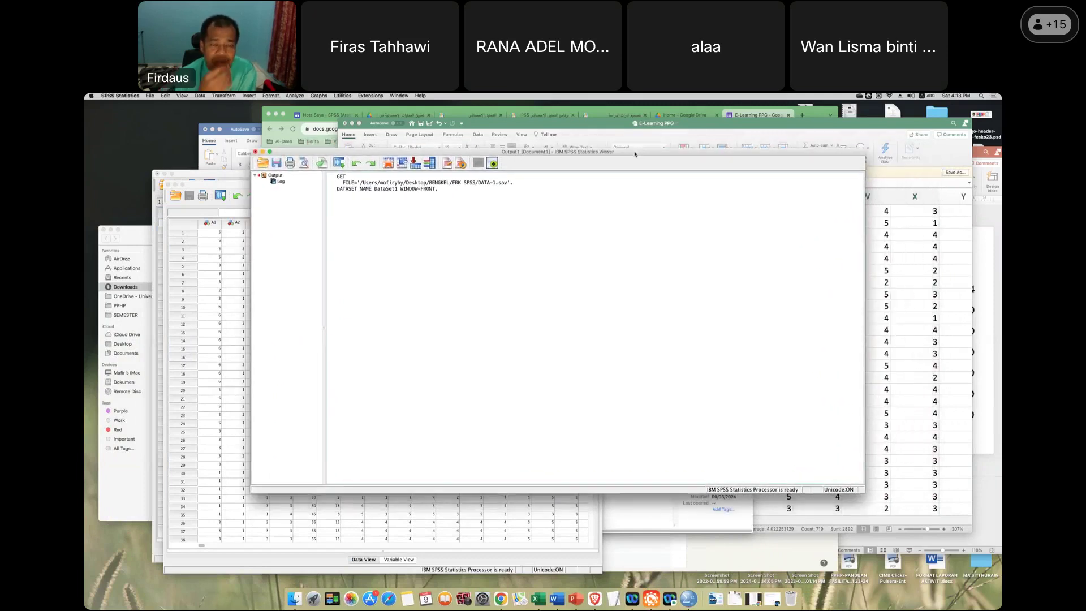
pyautogui.moveTo(629, 158)
pyautogui.mouseDown()
pyautogui.moveTo(668, 170)
pyautogui.moveTo(620, 161)
pyautogui.moveTo(629, 153)
pyautogui.mouseUp()
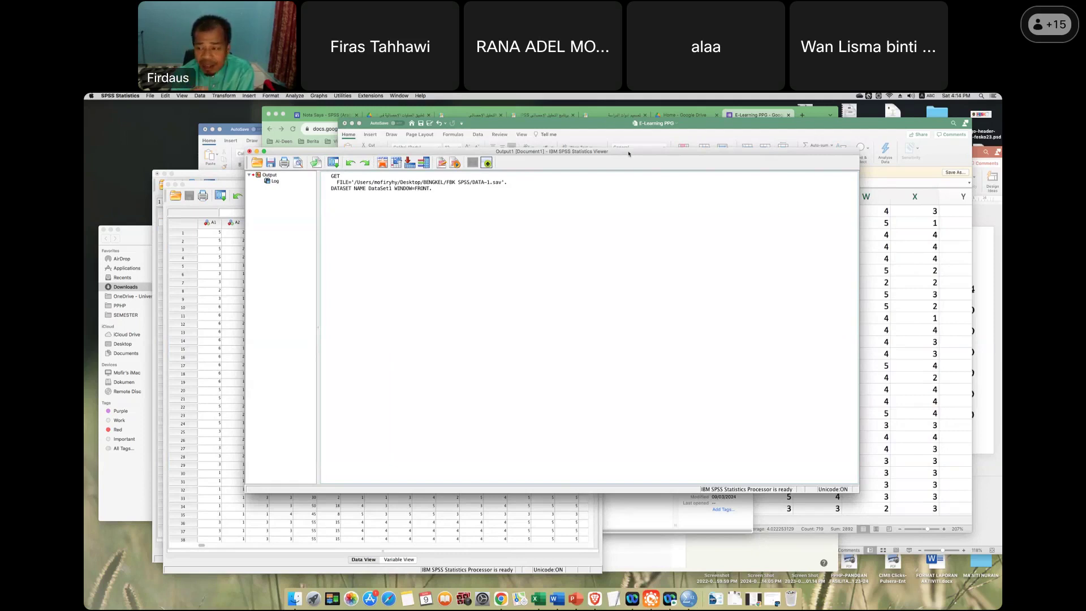
pyautogui.moveTo(628, 153); pyautogui.dragTo(667, 142)
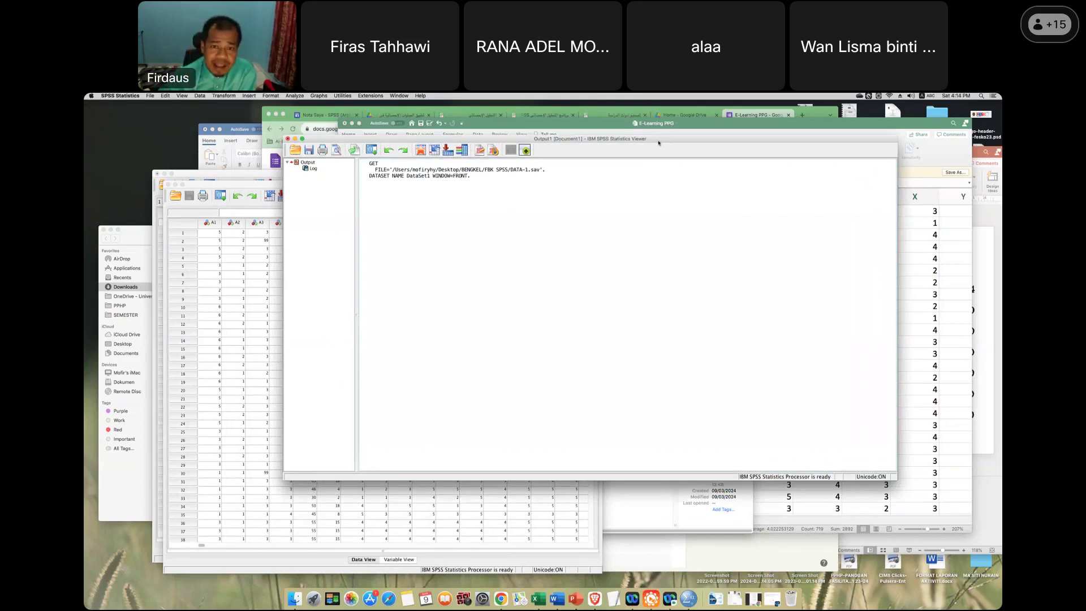
pyautogui.moveTo(658, 143); pyautogui.dragTo(604, 161)
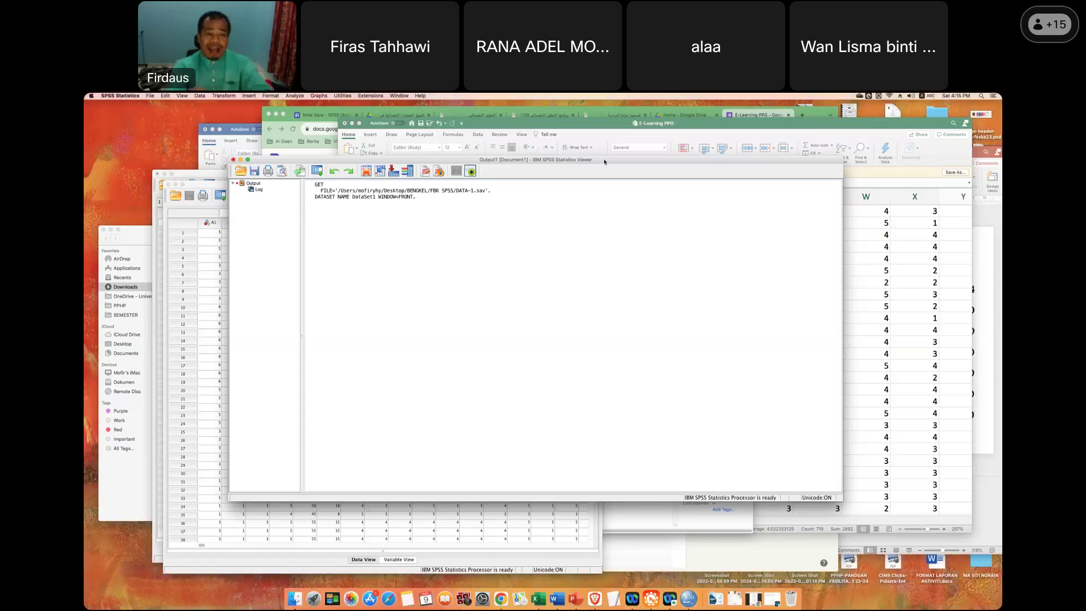
pyautogui.moveTo(618, 163); pyautogui.dragTo(560, 152)
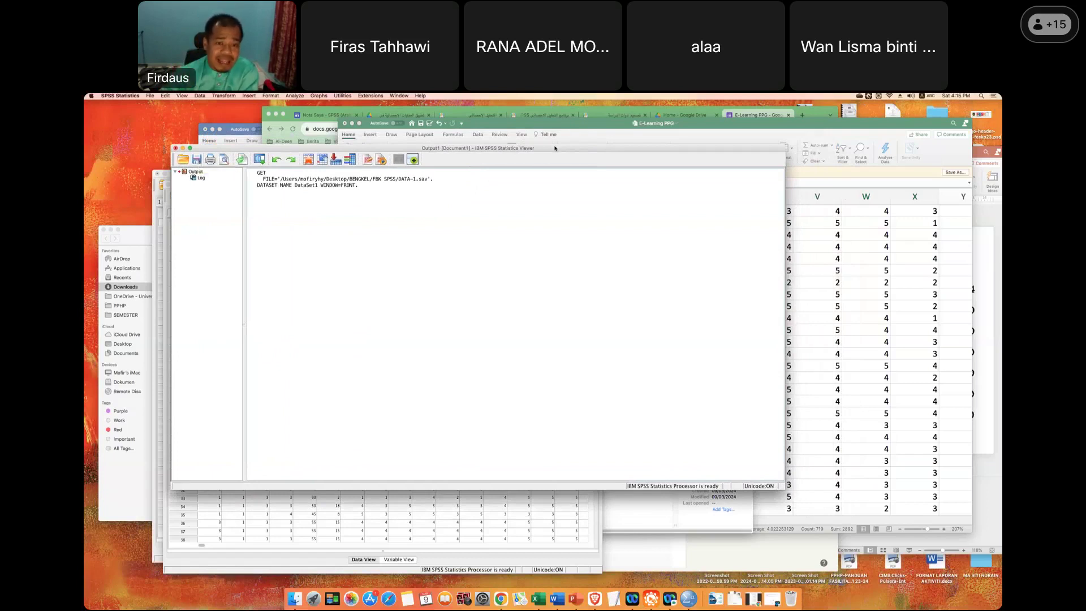
# Examine the variable definitions of DATA-1.sav and its case rows down to the end of the data.
pyautogui.moveTo(554, 148); pyautogui.dragTo(693, 125)
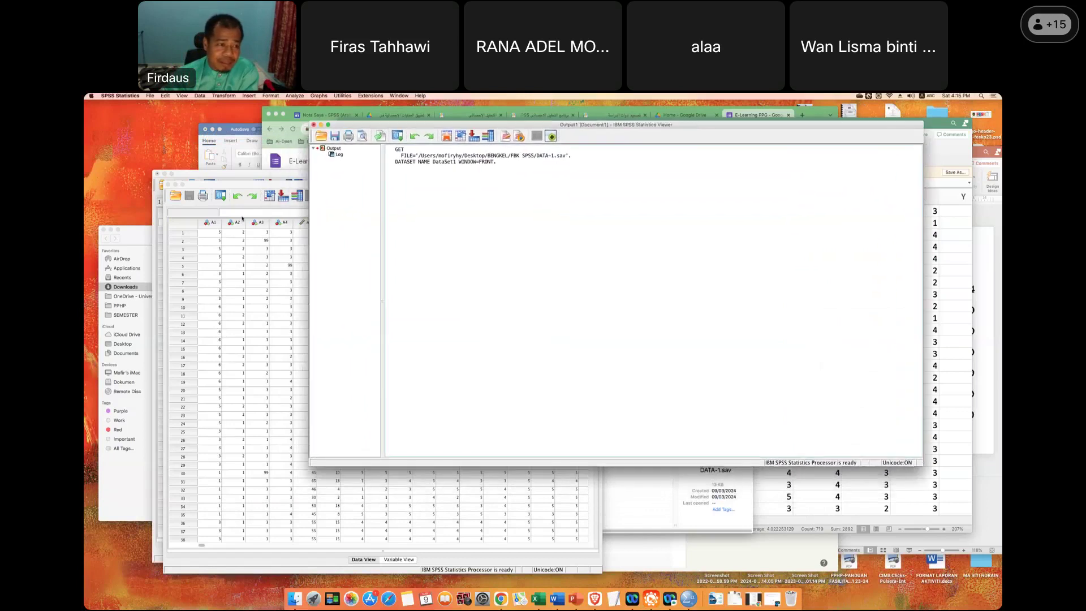
pyautogui.moveTo(237, 177); pyautogui.dragTo(210, 115)
pyautogui.click(373, 497)
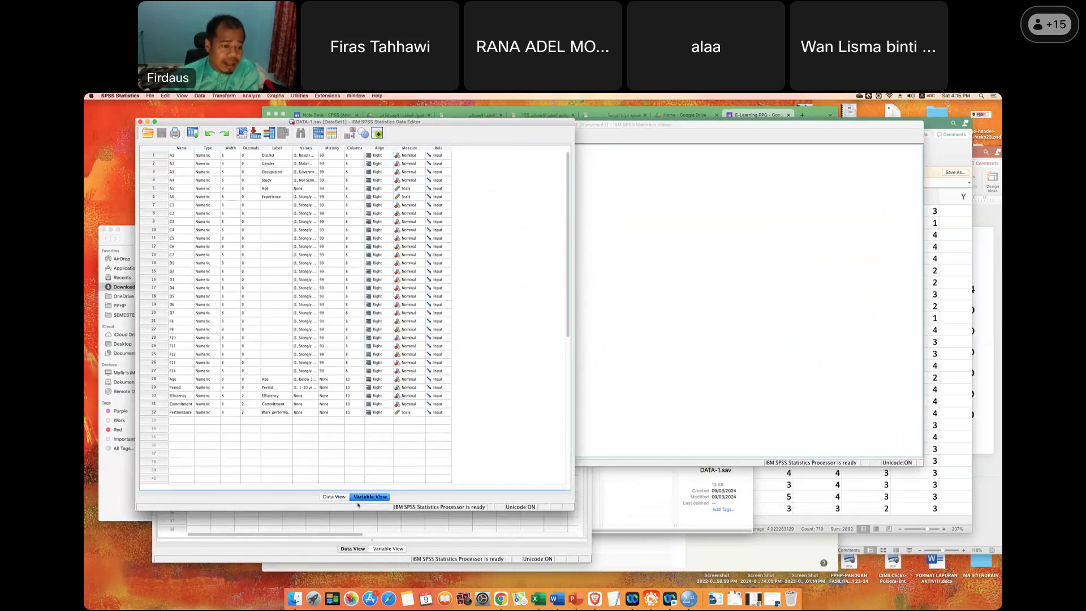
pyautogui.click(338, 497)
pyautogui.scroll(-20, 343, 457)
pyautogui.scroll(2, 343, 458)
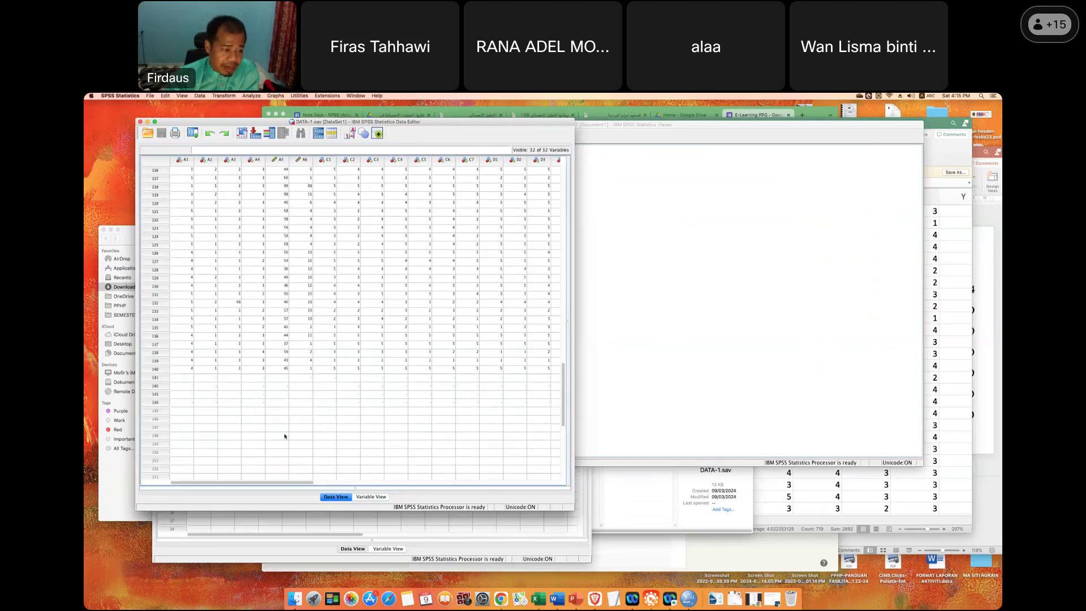
# Clear the empty case rows 141 to 144 below the data in DATA-1.sav.
pyautogui.moveTo(165, 378); pyautogui.dragTo(160, 402)
pyautogui.rightClick(160, 403)
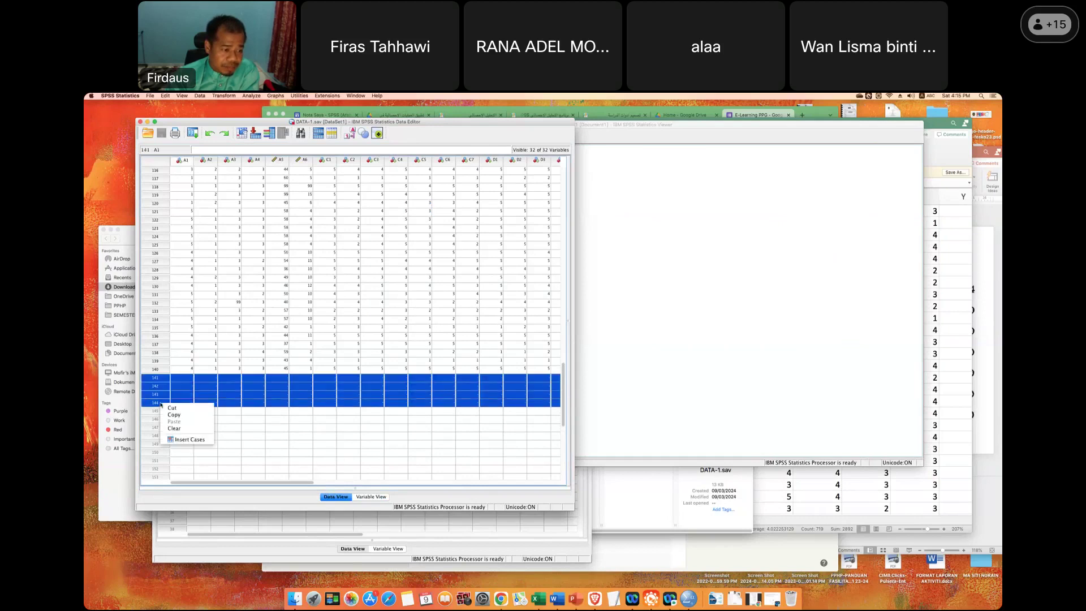
pyautogui.click(193, 428)
pyautogui.click(277, 430)
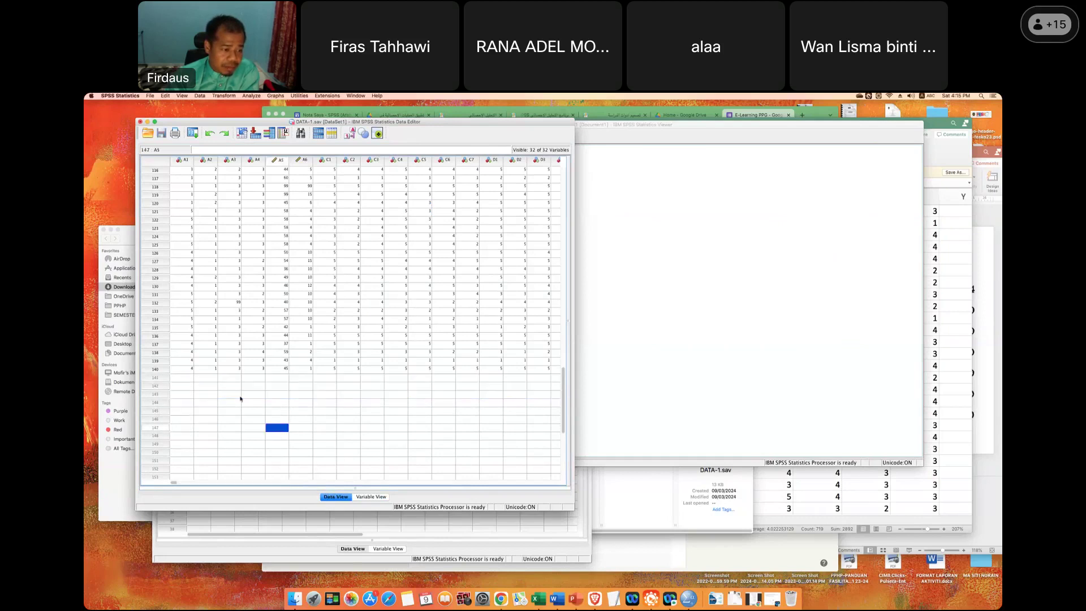
# Review the variables of DATA-1.sav, then set up a Frequencies analysis with Gender [A2] as its first variable.
pyautogui.scroll(20, 240, 399)
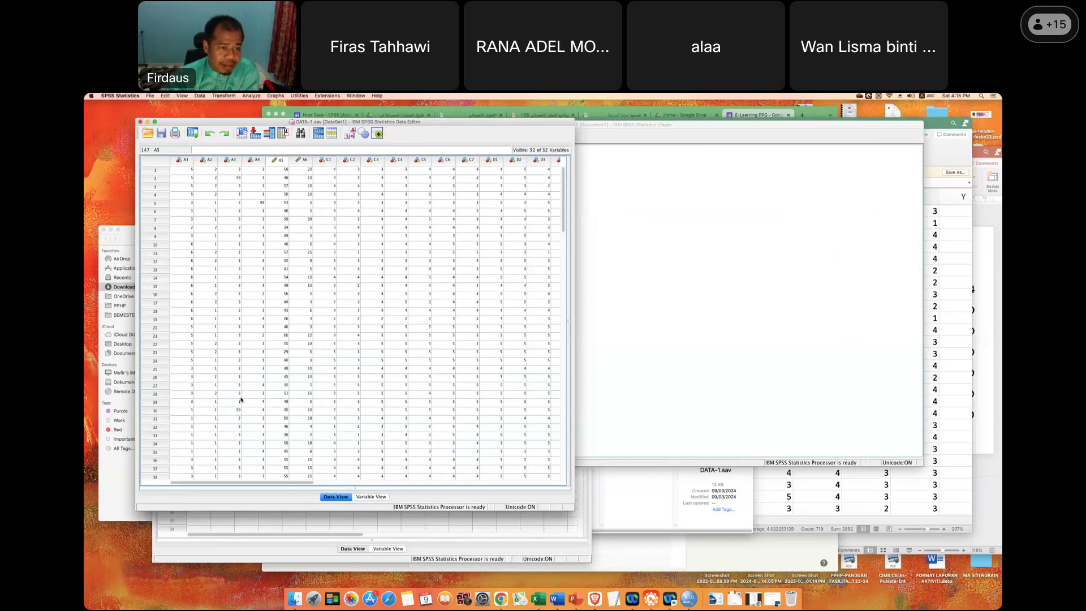
pyautogui.click(373, 499)
pyautogui.moveTo(452, 131); pyautogui.dragTo(491, 169)
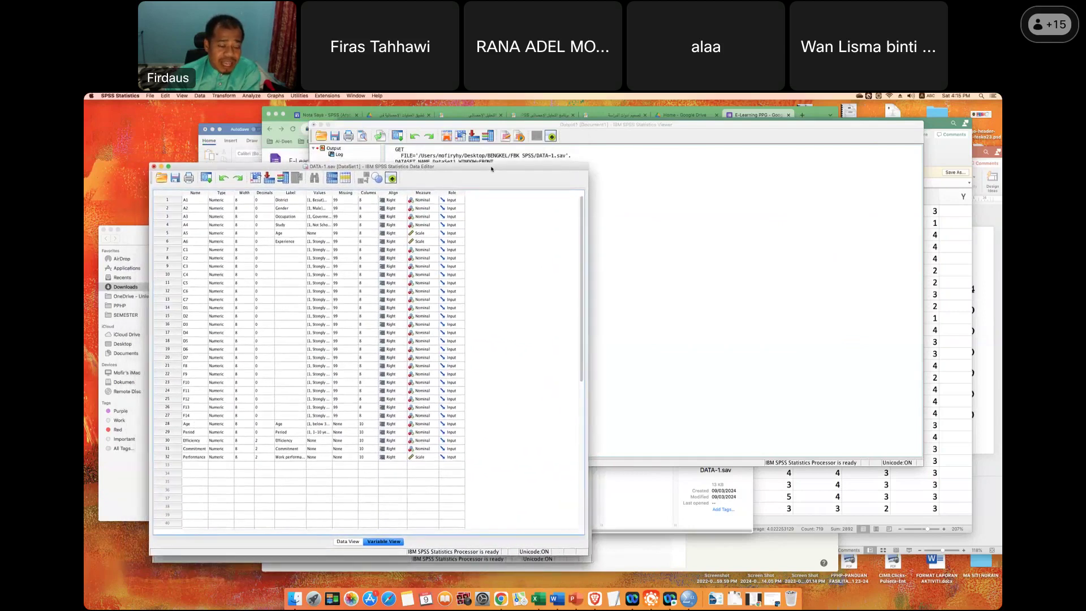
pyautogui.click(348, 541)
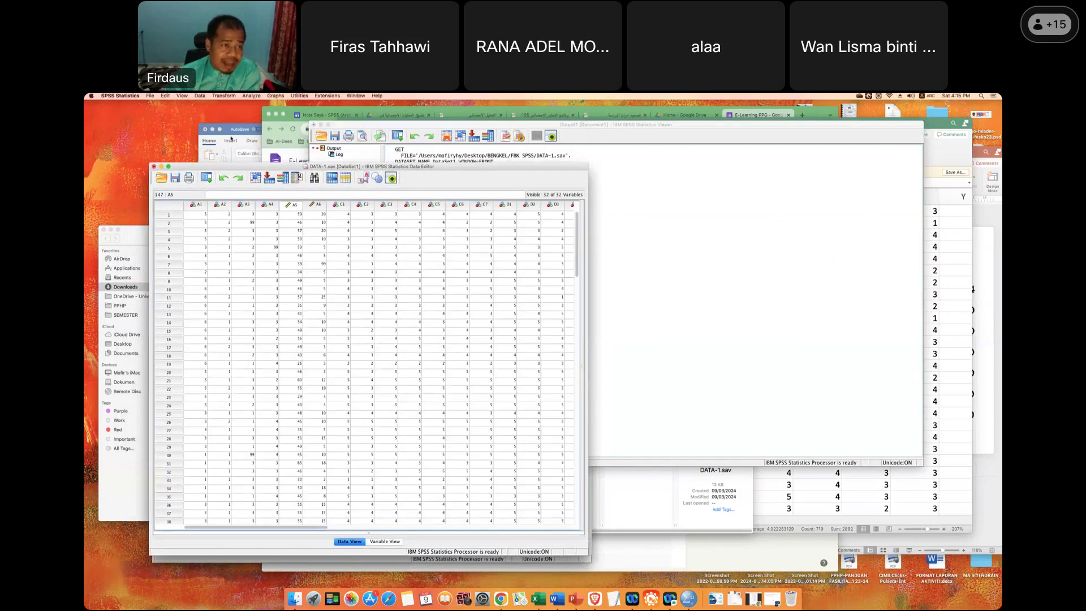
pyautogui.click(251, 95)
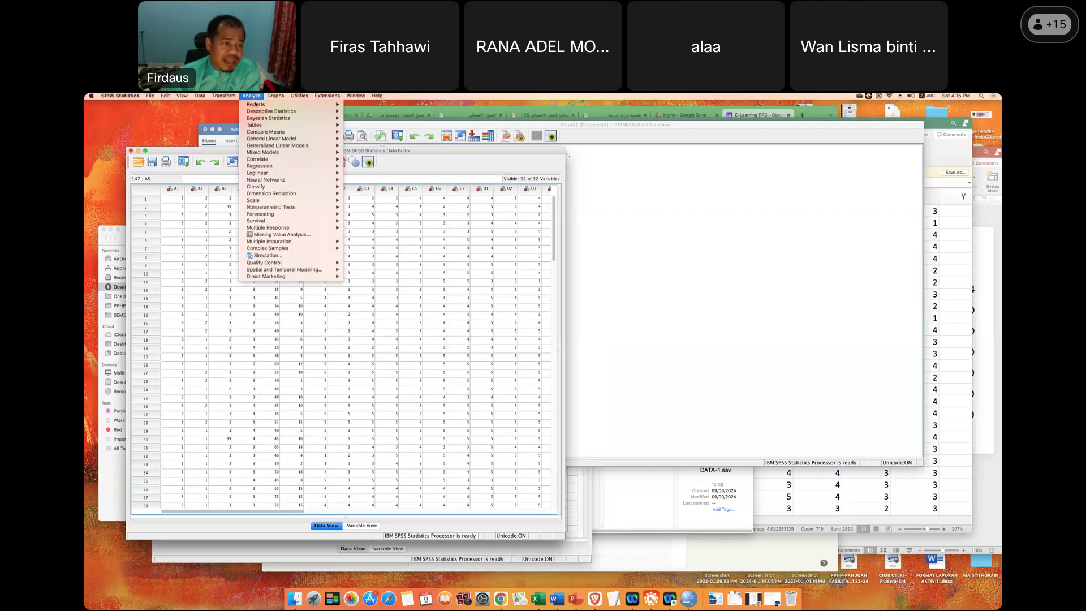
pyautogui.moveTo(291, 112)
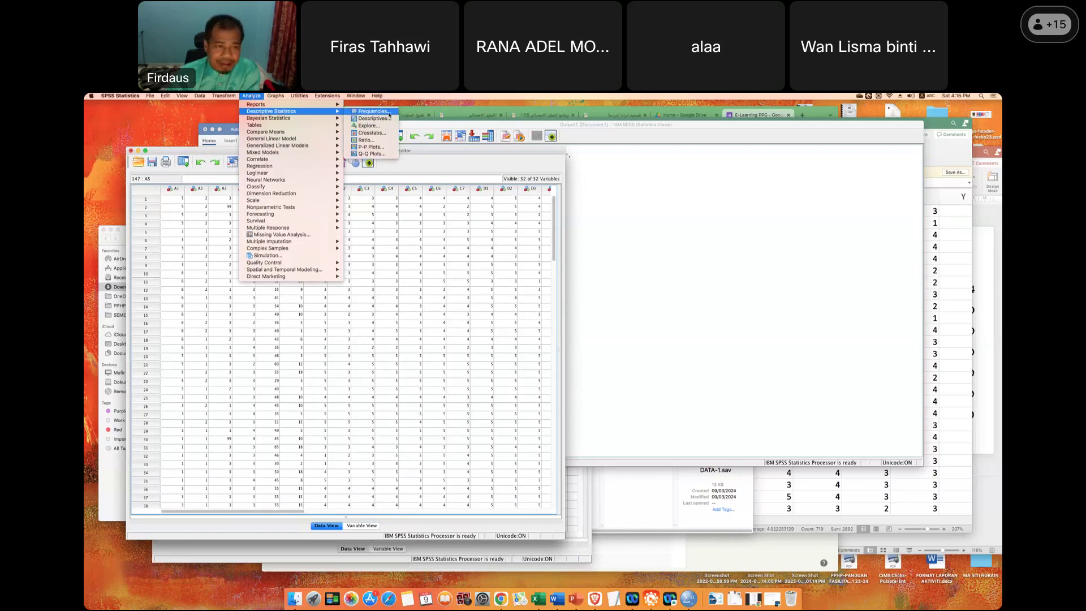
pyautogui.click(389, 112)
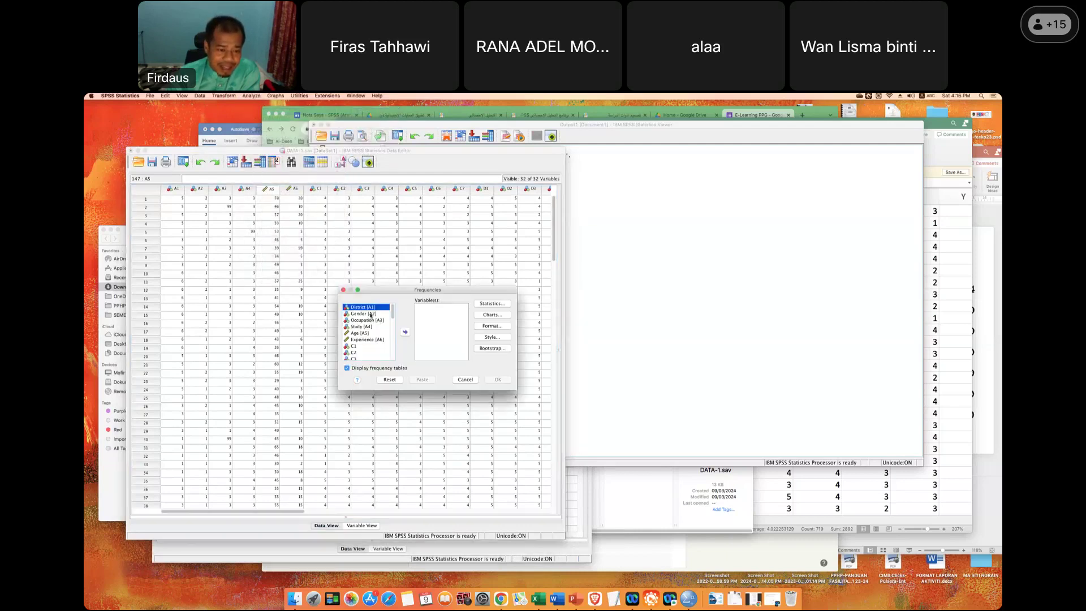
pyautogui.click(370, 314)
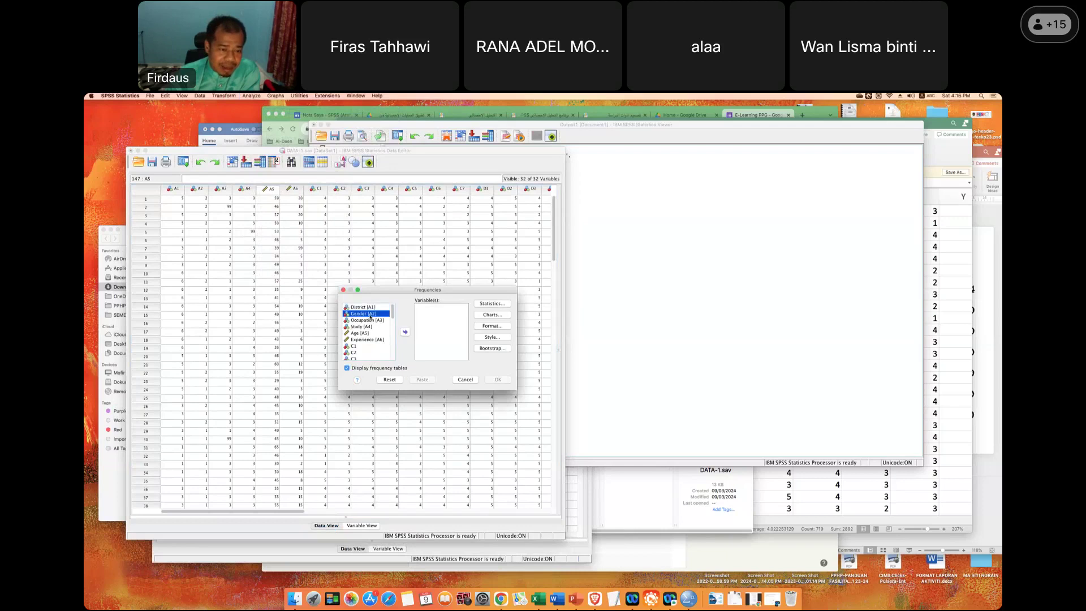
pyautogui.click(406, 333)
pyautogui.click(407, 335)
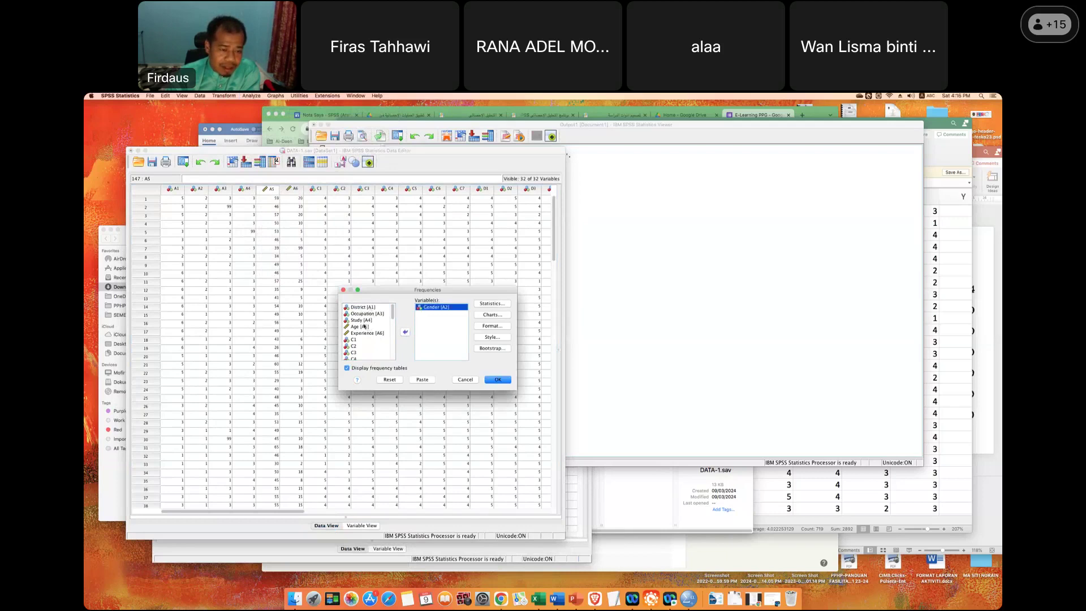
# Add Study [A4], Occupation [A3] and District [A1] to the variables of the Frequencies analysis.
pyautogui.click(362, 320)
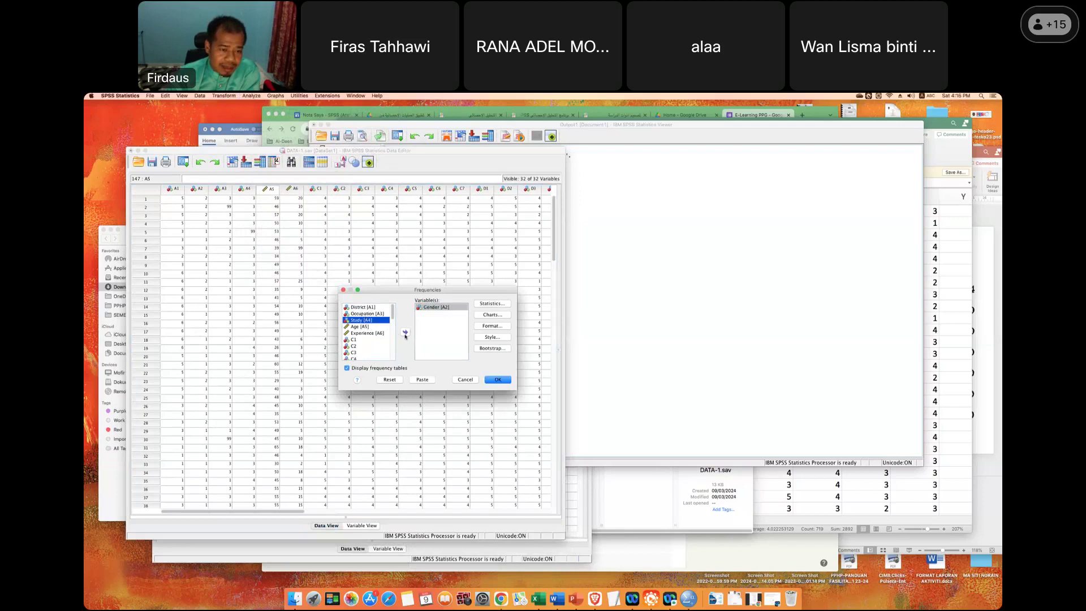
pyautogui.doubleClick(362, 320)
pyautogui.click(374, 314)
pyautogui.doubleClick(373, 314)
pyautogui.click(362, 307)
pyautogui.click(405, 333)
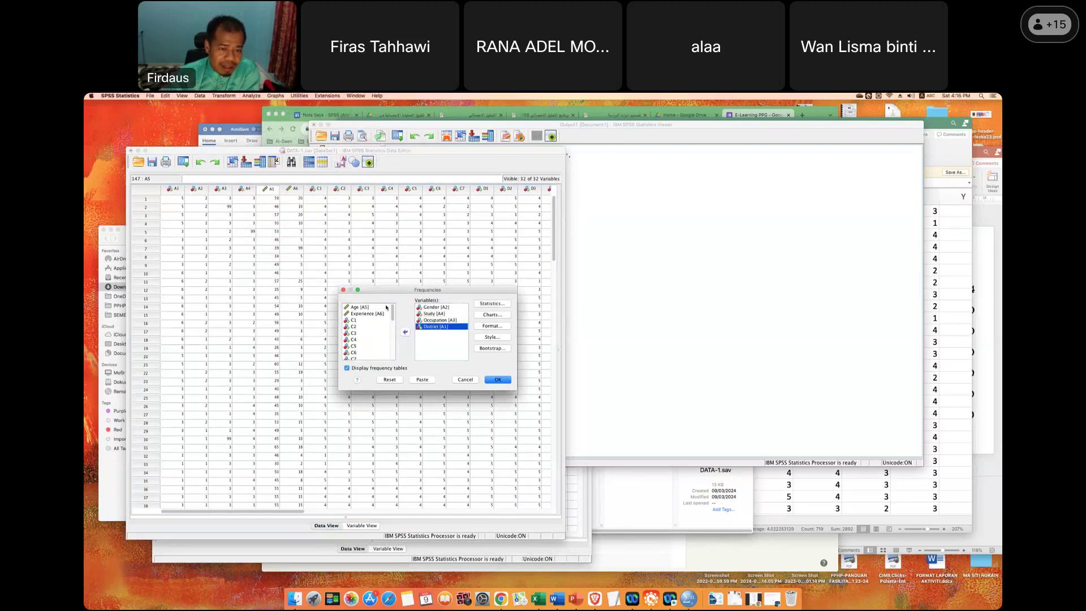
pyautogui.click(491, 304)
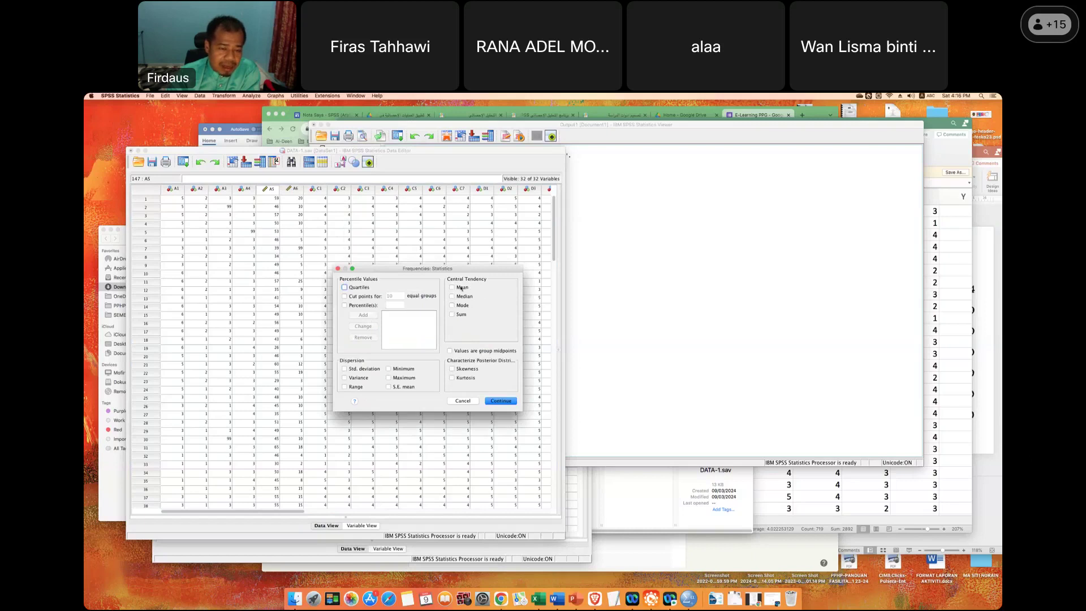
pyautogui.click(473, 404)
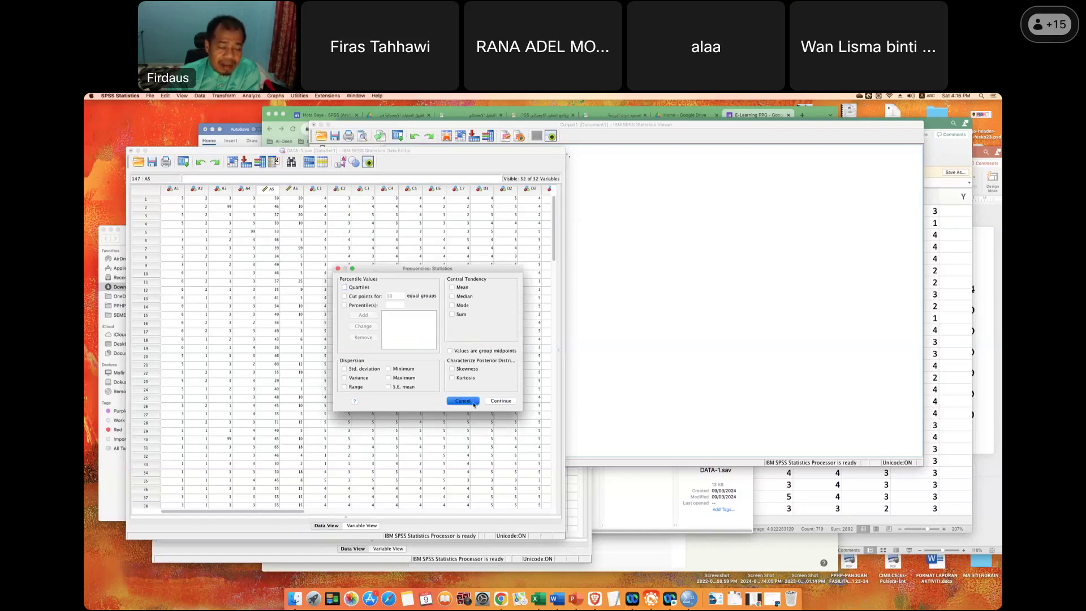
pyautogui.click(474, 402)
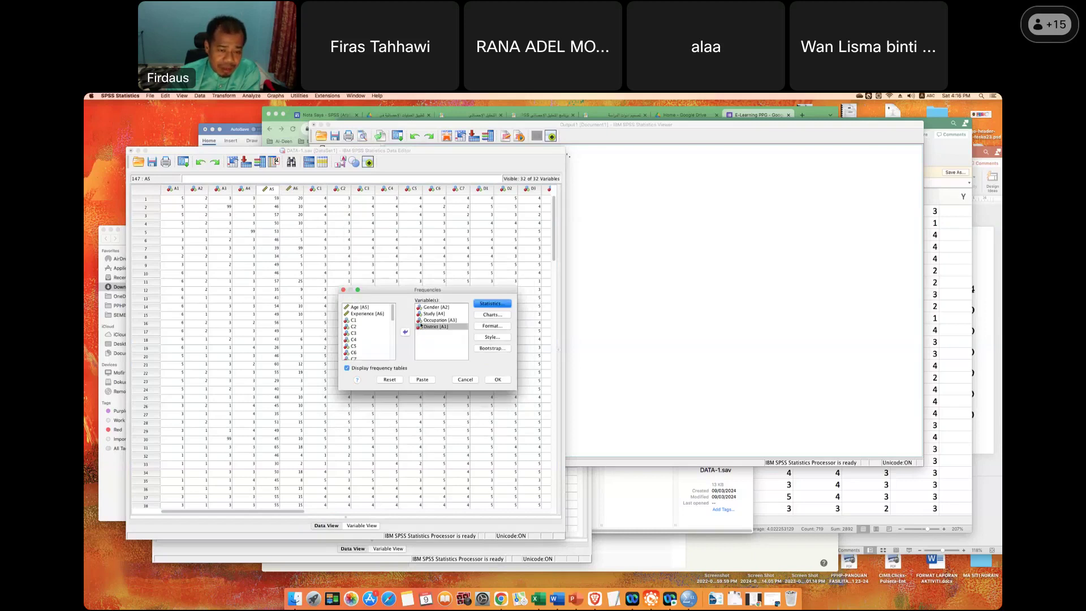
# Set the Frequencies analysis to produce bar charts with frequencies as the chart values.
pyautogui.click(486, 316)
pyautogui.click(393, 317)
pyautogui.click(395, 327)
pyautogui.click(394, 318)
pyautogui.moveTo(417, 299); pyautogui.dragTo(424, 209)
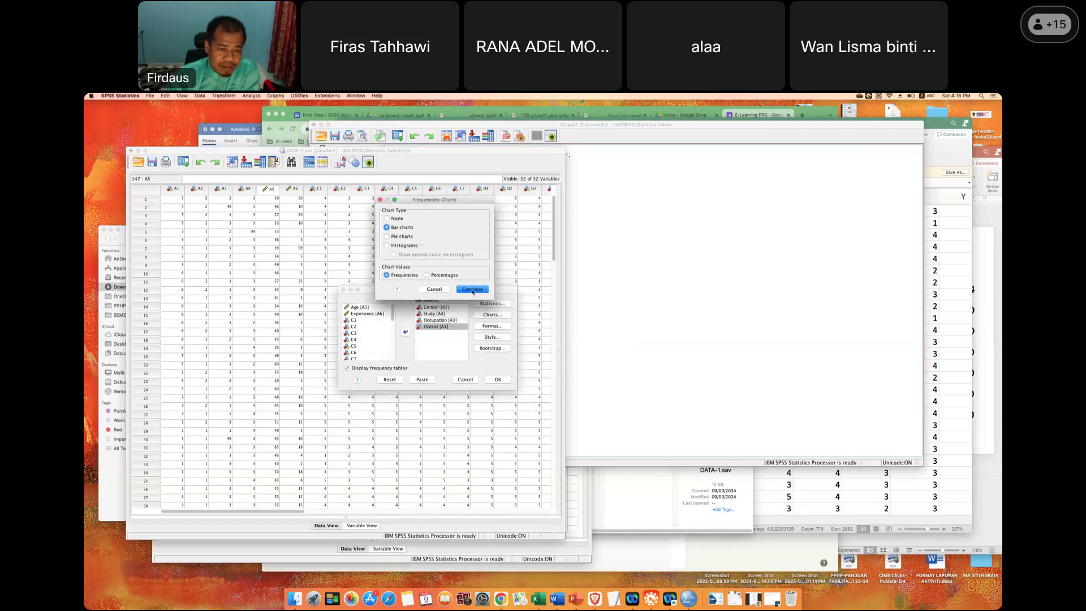
pyautogui.click(473, 289)
# Check the output format options of the Frequencies analysis without changing them, and run the analysis.
pyautogui.click(490, 326)
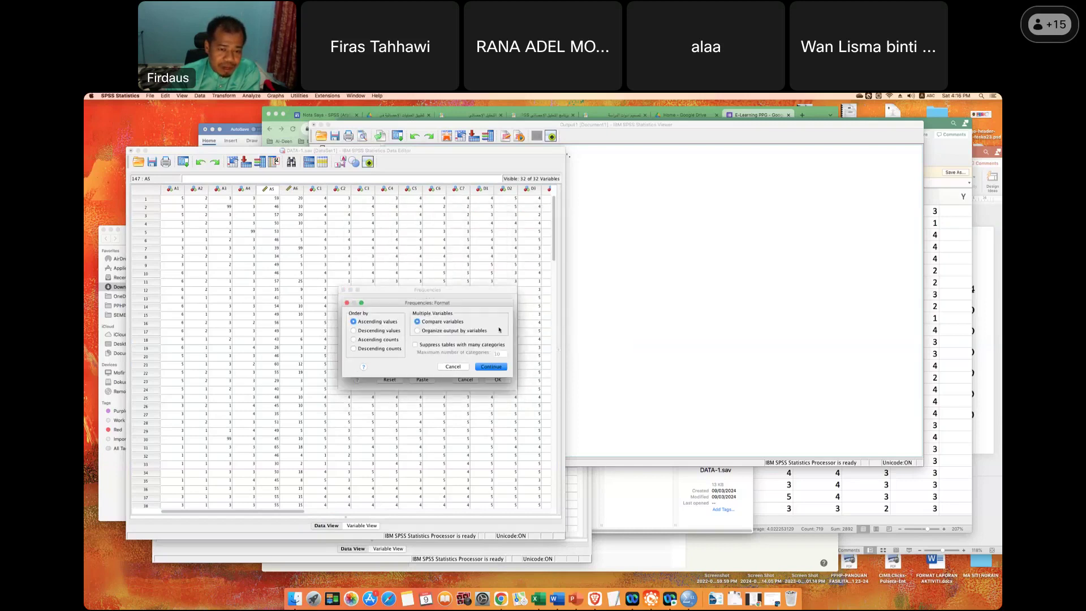
pyautogui.click(453, 366)
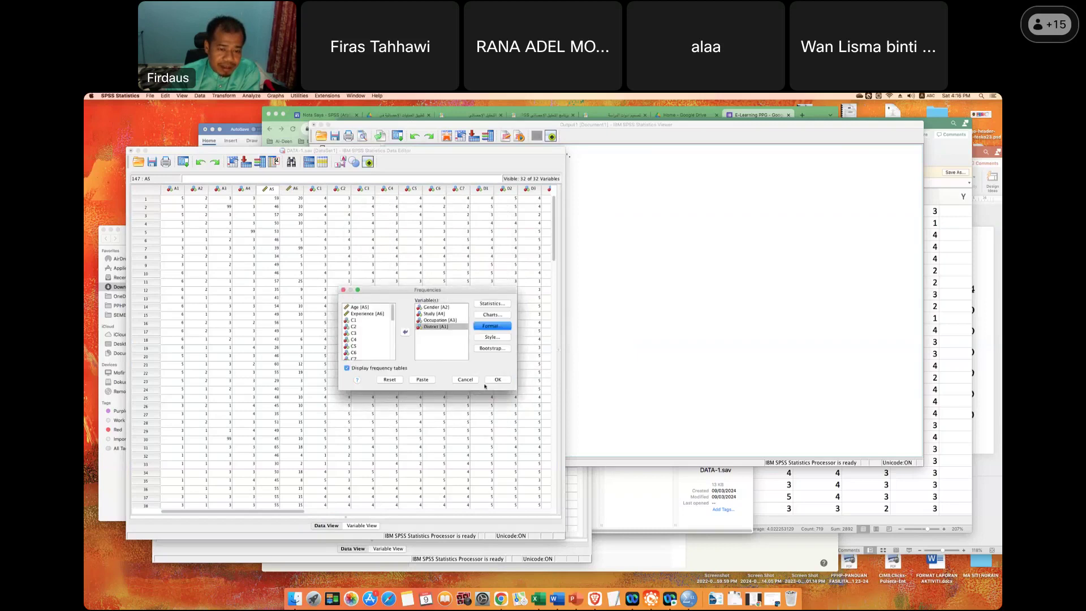
pyautogui.click(495, 381)
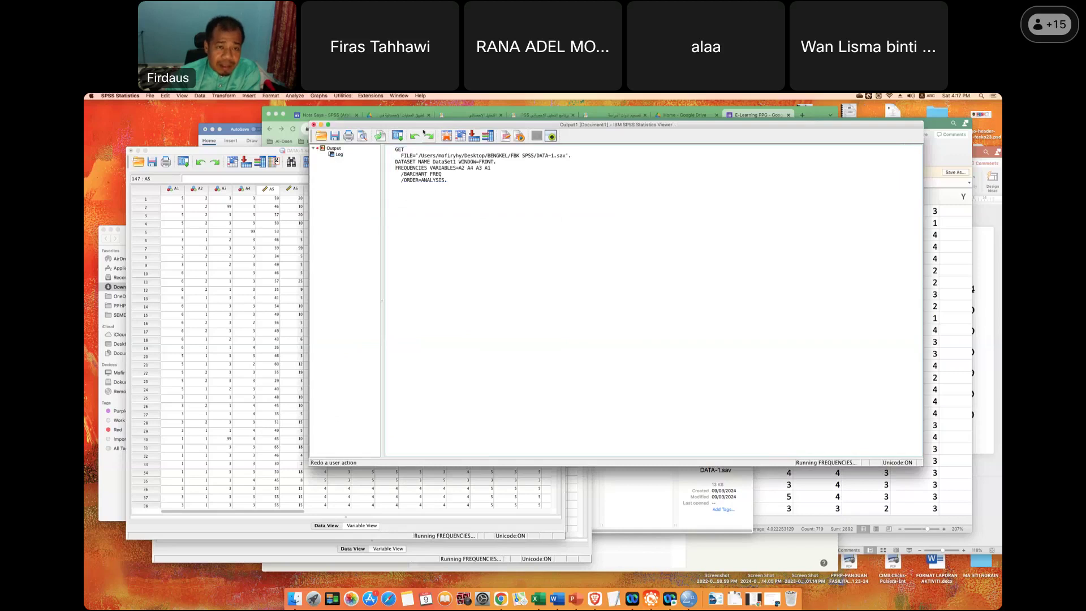
pyautogui.moveTo(424, 127)
pyautogui.mouseDown()
pyautogui.moveTo(471, 128)
pyautogui.moveTo(444, 125)
pyautogui.mouseUp()
# Review the Statistics table, the frequency tables and the bar charts for Gender, Study, Occupation and District.
pyautogui.click(493, 202)
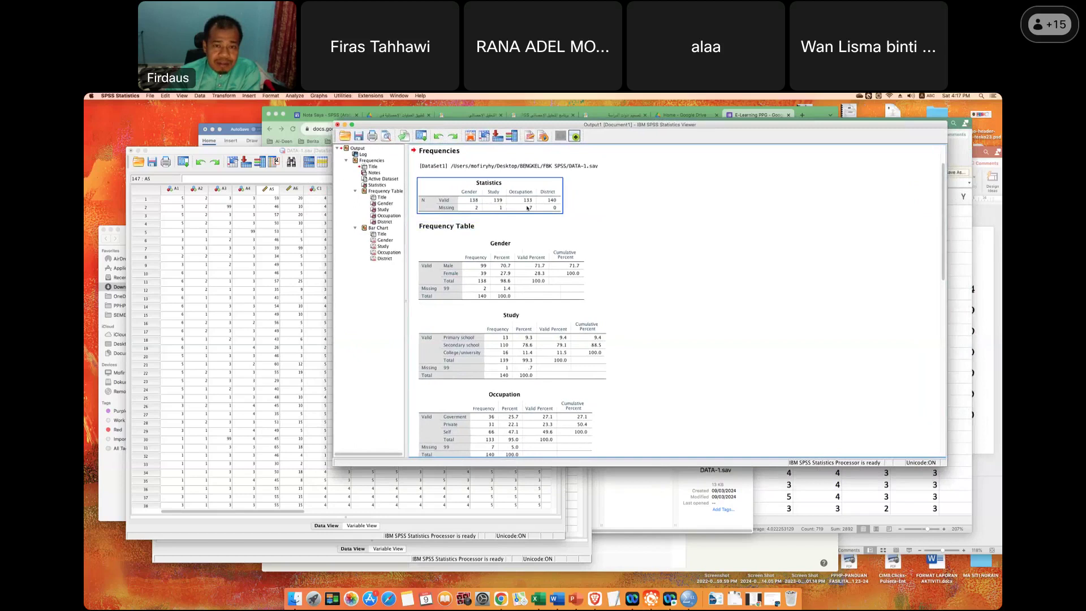
pyautogui.click(537, 249)
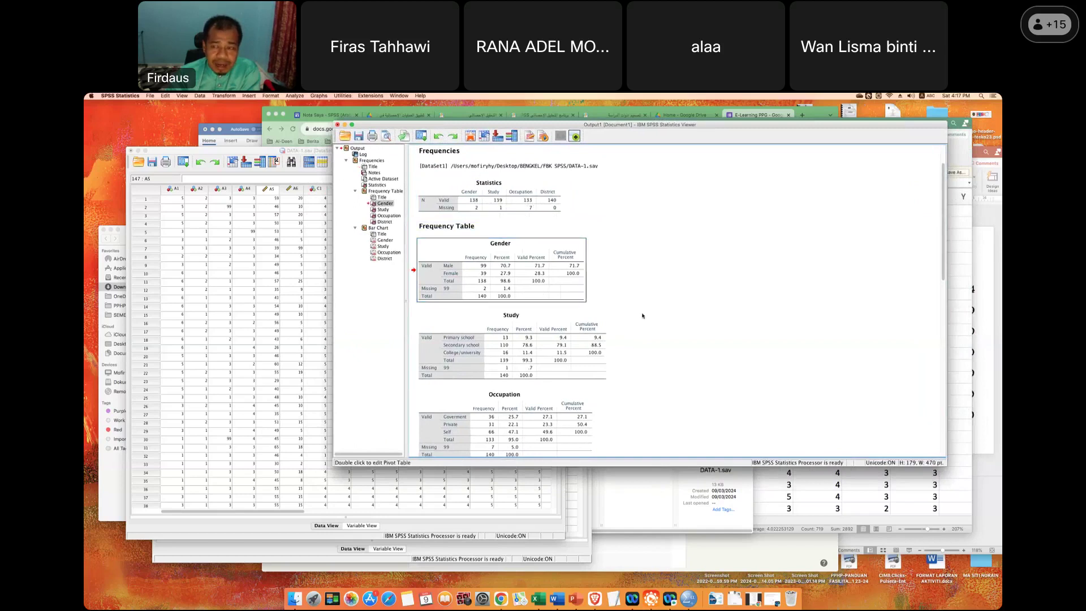
pyautogui.click(555, 322)
pyautogui.scroll(-1, 555, 322)
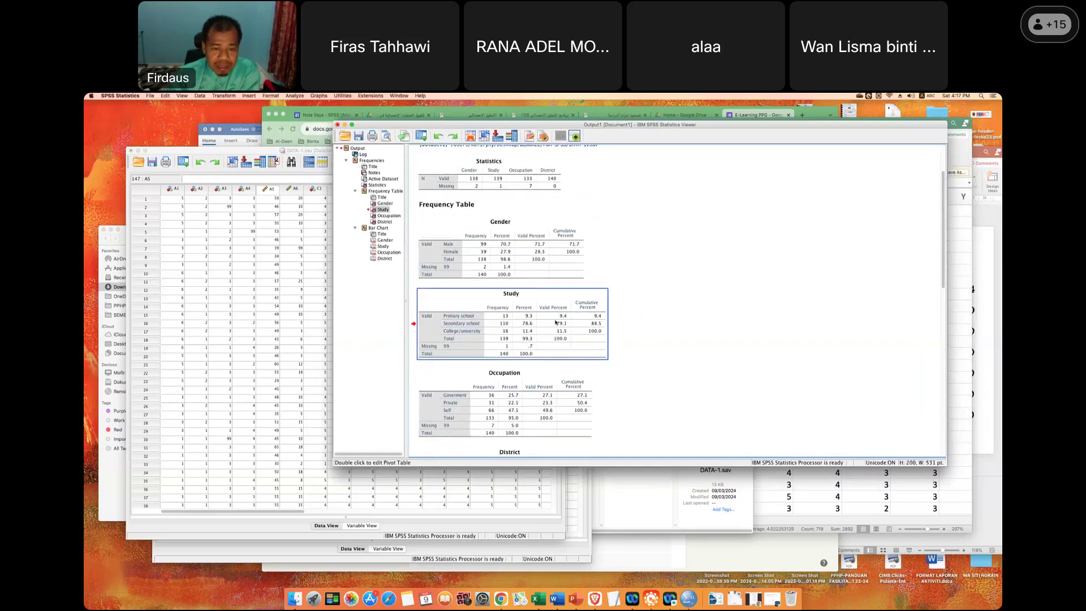
pyautogui.scroll(-3, 555, 322)
pyautogui.click(556, 322)
pyautogui.scroll(-8, 555, 323)
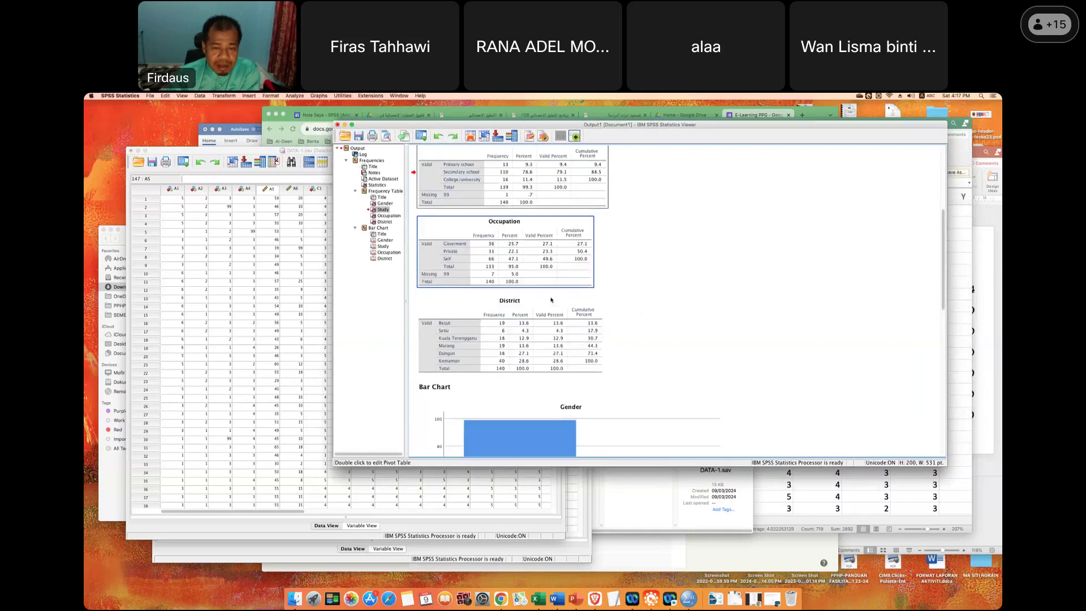
pyautogui.scroll(-10, 566, 317)
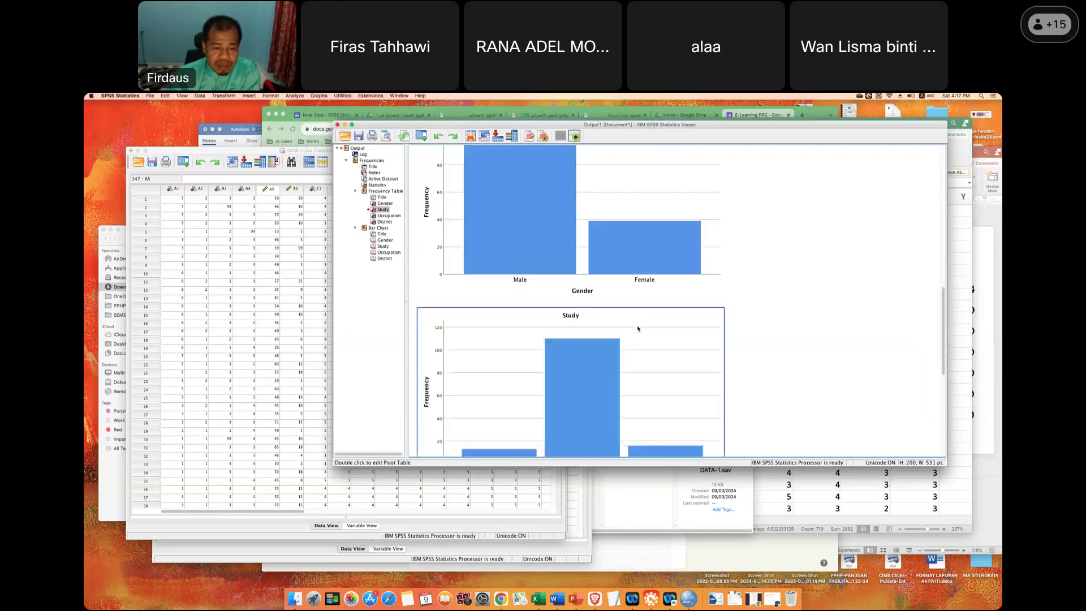
pyautogui.click(635, 327)
pyautogui.scroll(-4, 636, 329)
pyautogui.scroll(-10, 636, 328)
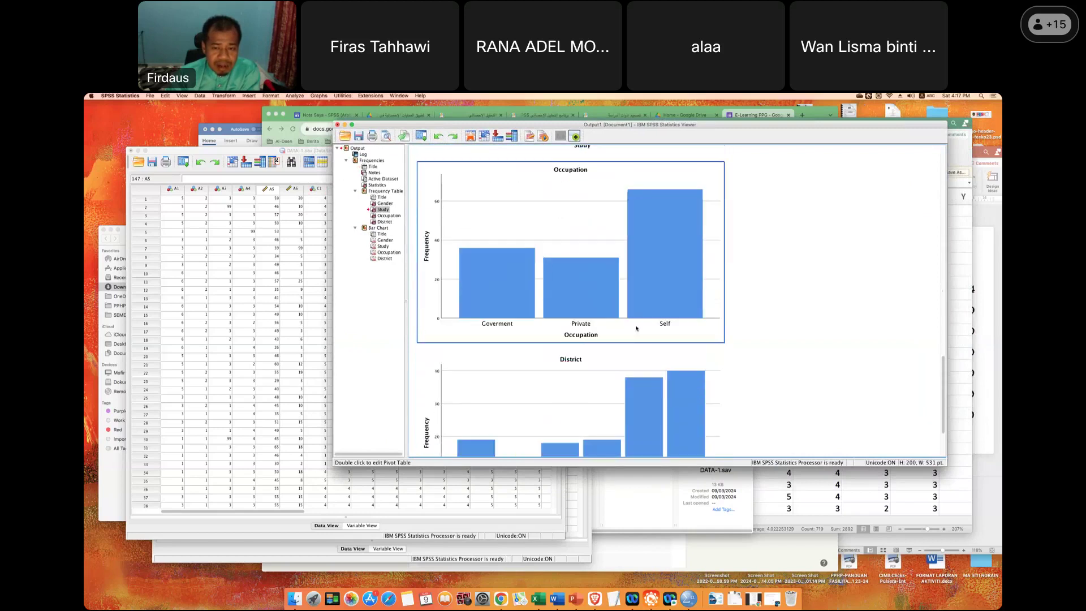
pyautogui.click(636, 328)
pyautogui.scroll(20, 635, 328)
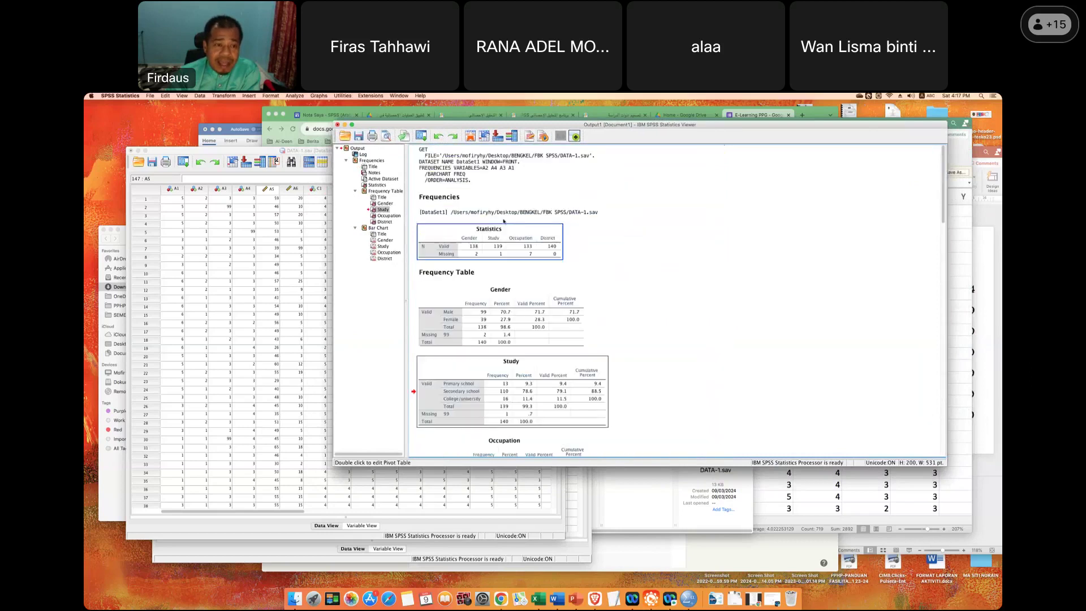
pyautogui.click(359, 137)
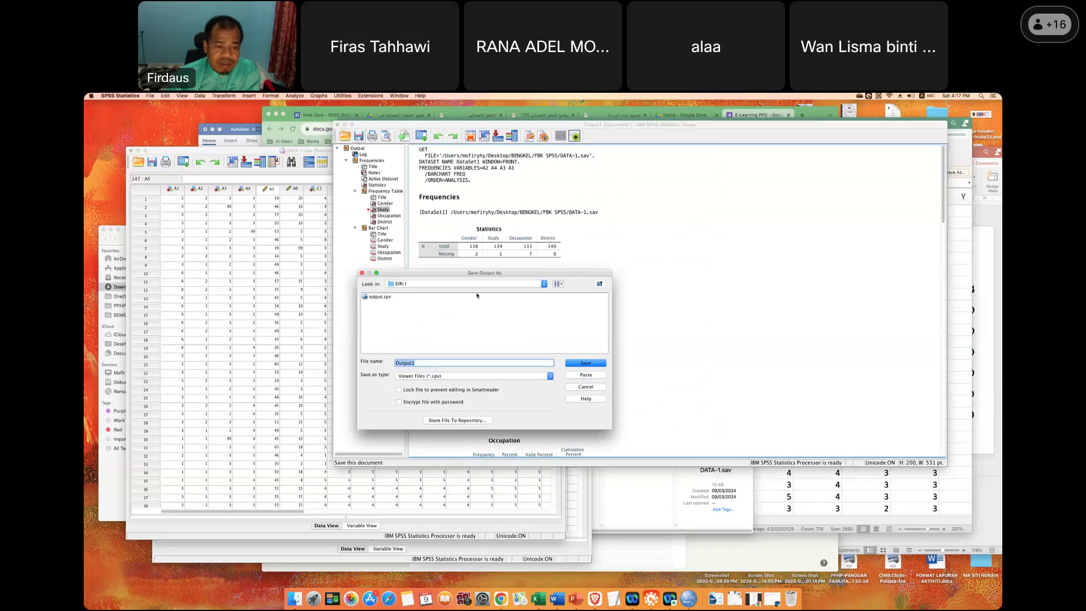
pyautogui.click(544, 284)
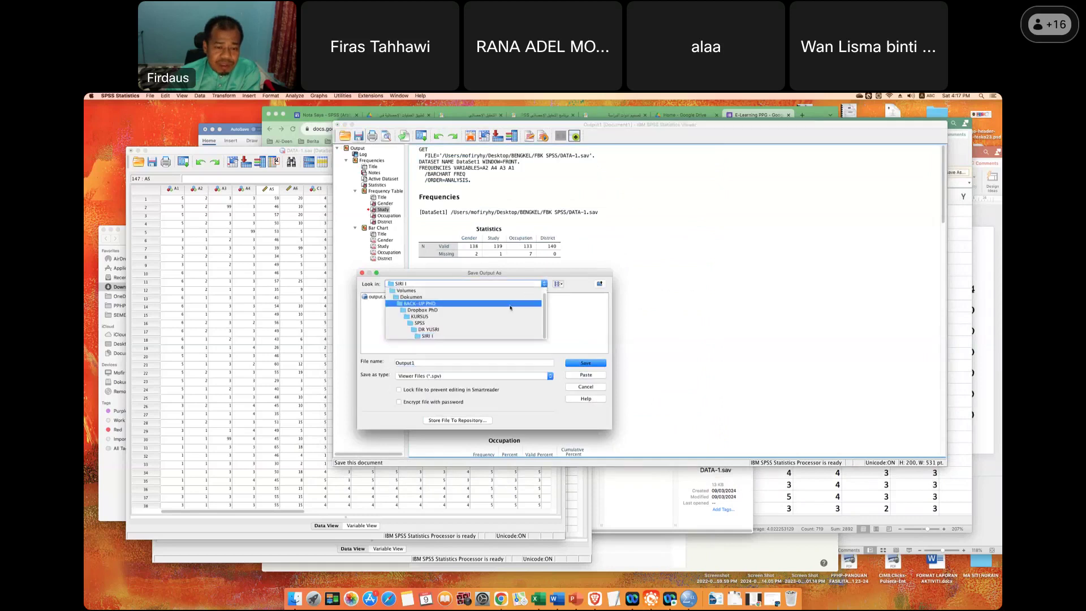
pyautogui.scroll(1, 509, 301)
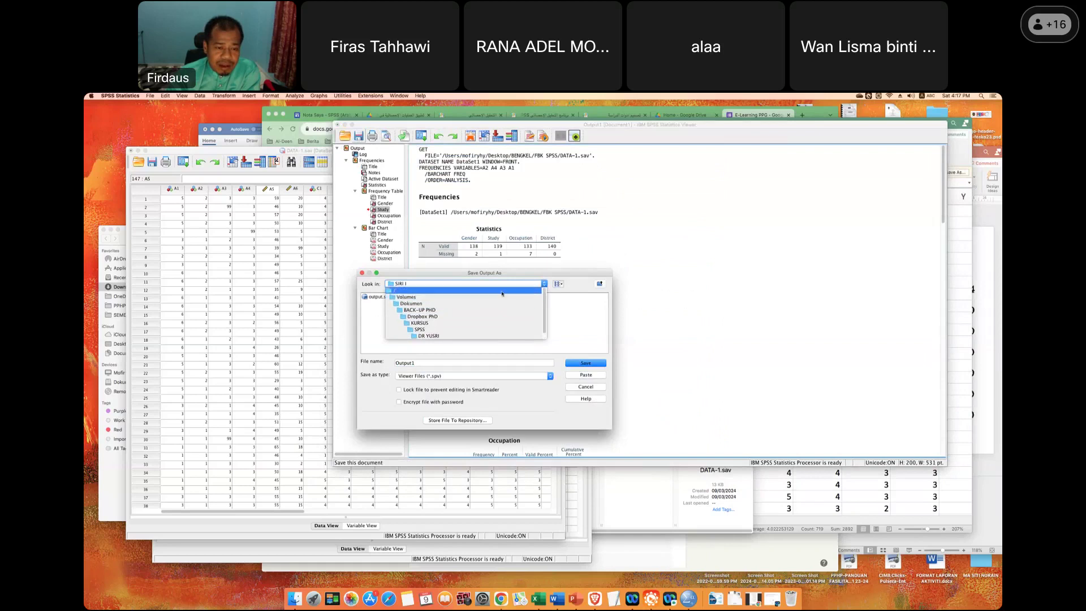
pyautogui.click(501, 292)
pyautogui.click(372, 342)
pyautogui.click(389, 312)
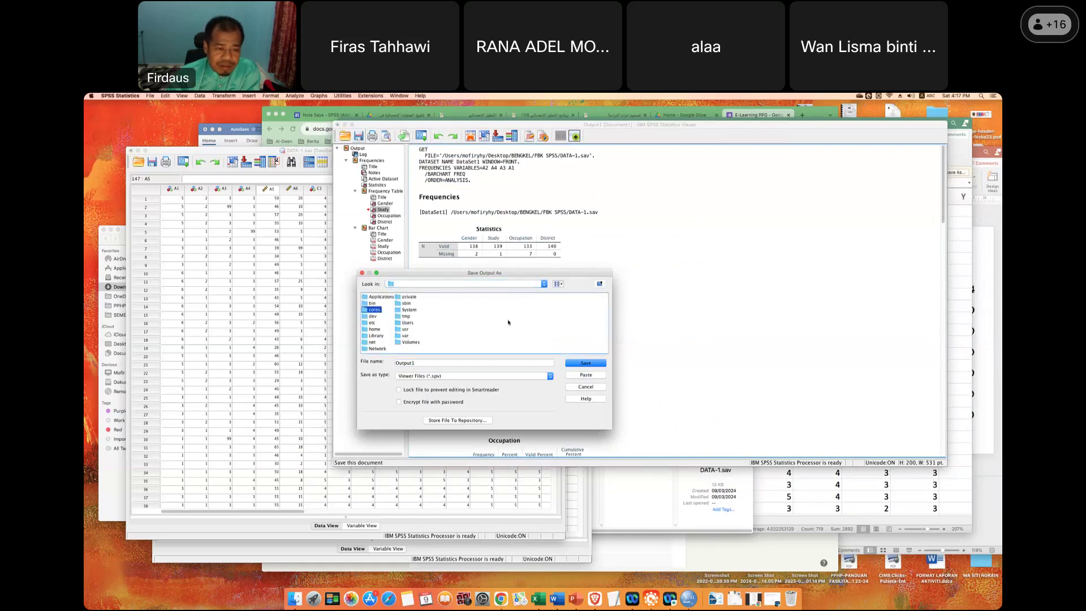
pyautogui.click(589, 389)
# Examine the output outline by collapsing the Frequency Table and Bar Chart groups, then re-expand Frequency Table and look through its entries.
pyautogui.click(379, 203)
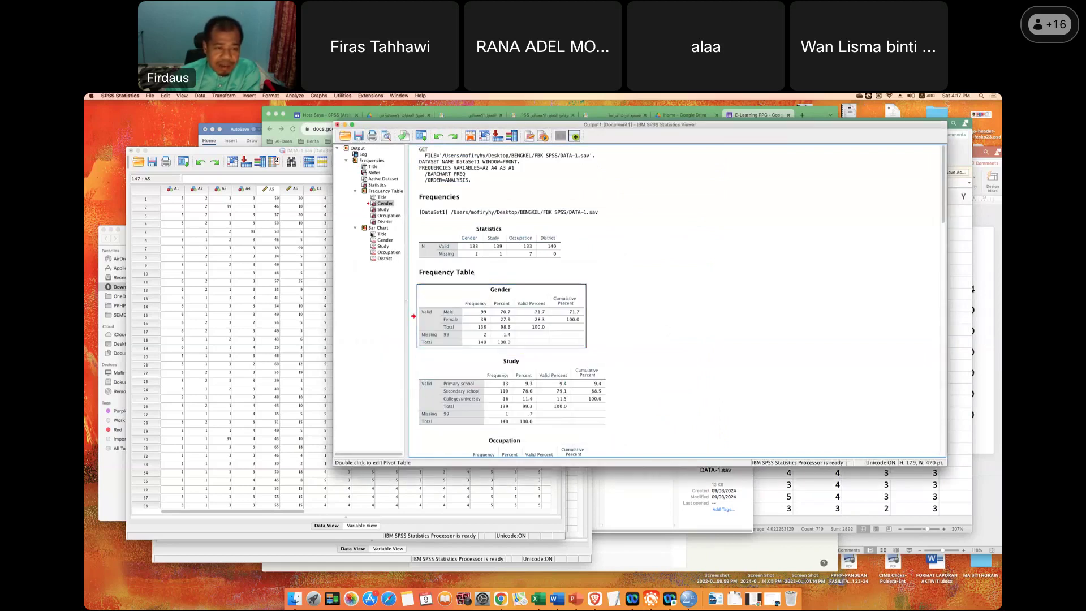
pyautogui.click(378, 191)
pyautogui.click(356, 191)
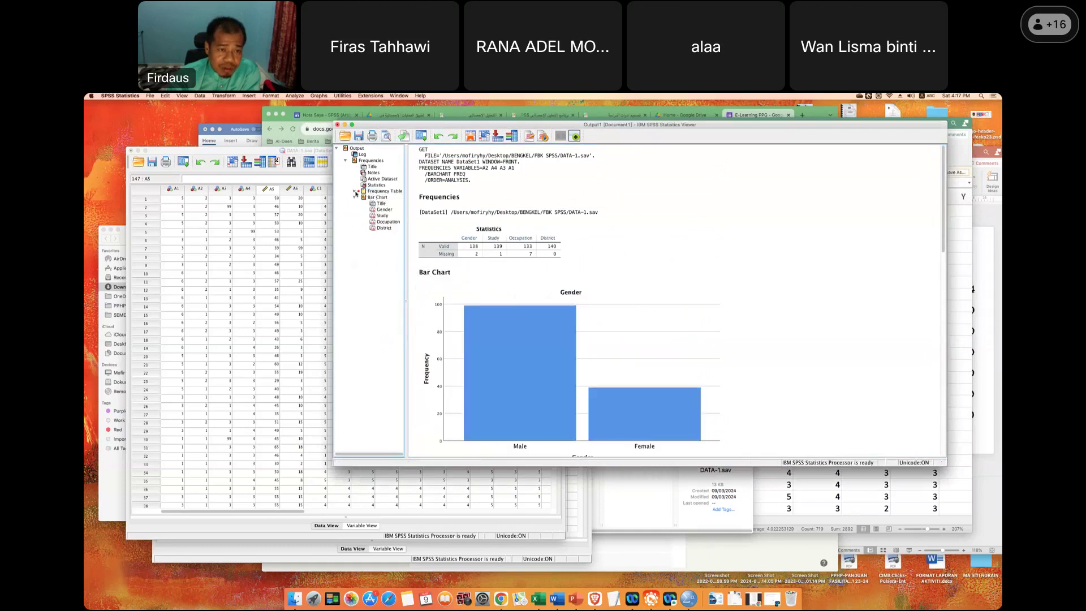
pyautogui.click(355, 198)
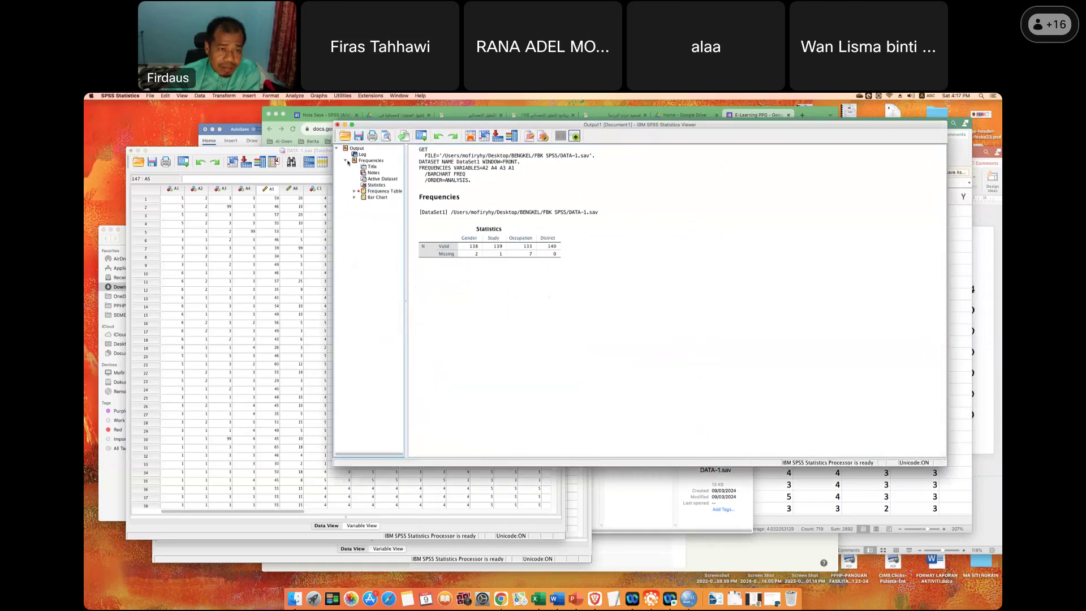
pyautogui.click(370, 167)
pyautogui.press('Down')
pyautogui.press('Down')
pyautogui.press('Down')
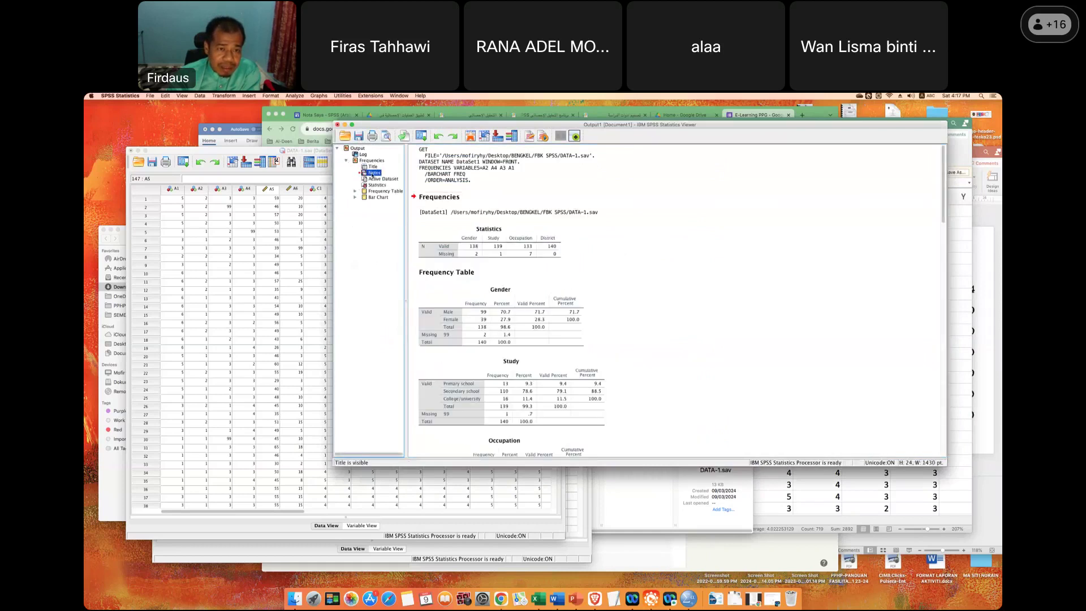
pyautogui.click(355, 191)
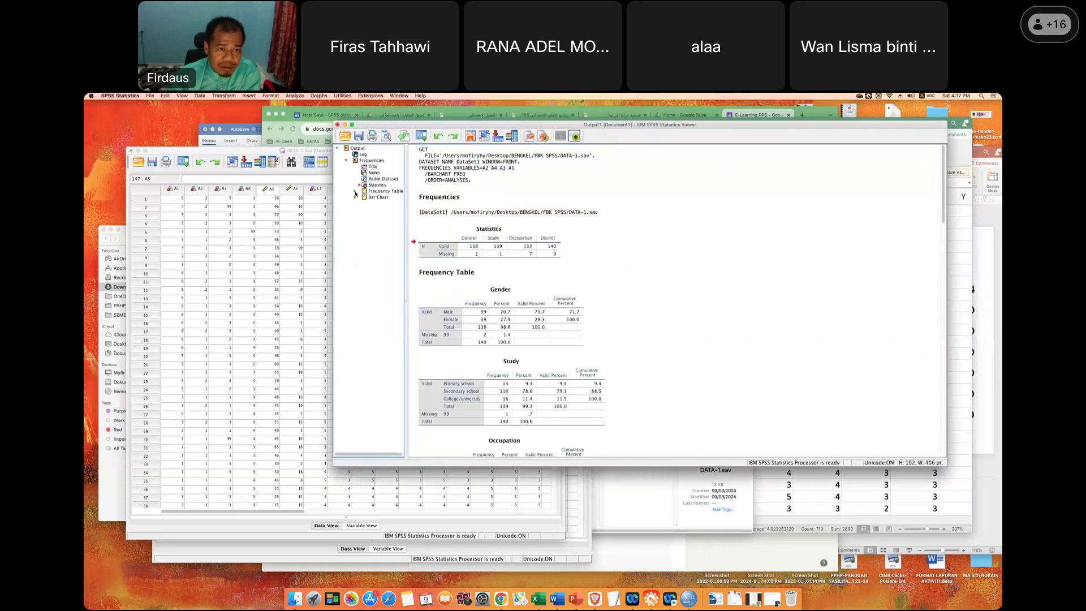
pyautogui.click(382, 203)
pyautogui.click(381, 211)
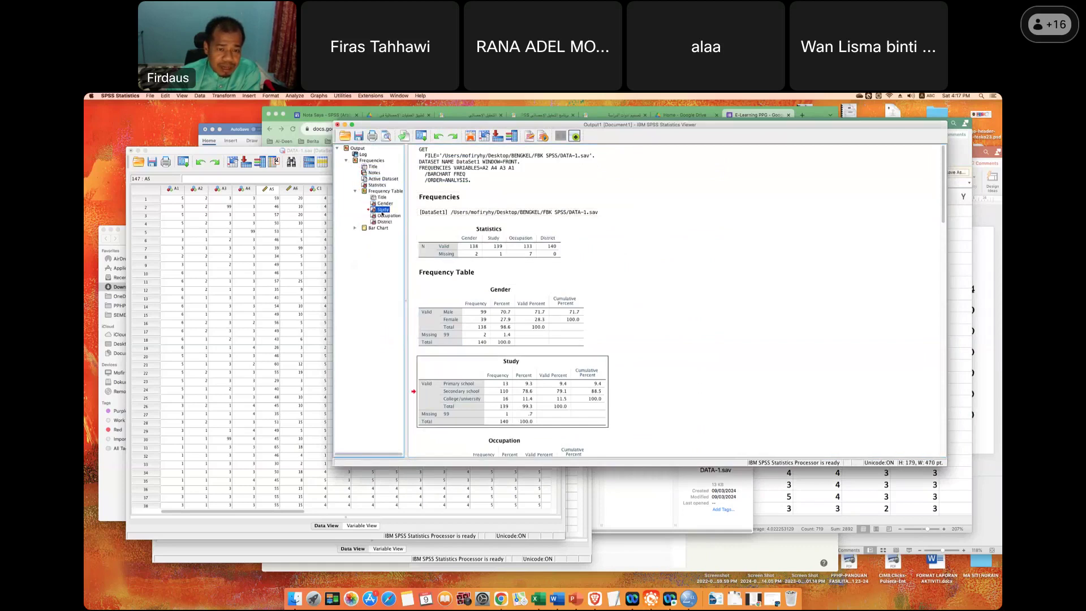
# Copy the Gender frequency table and paste it below the chart in the Word document Document1.
pyautogui.click(385, 204)
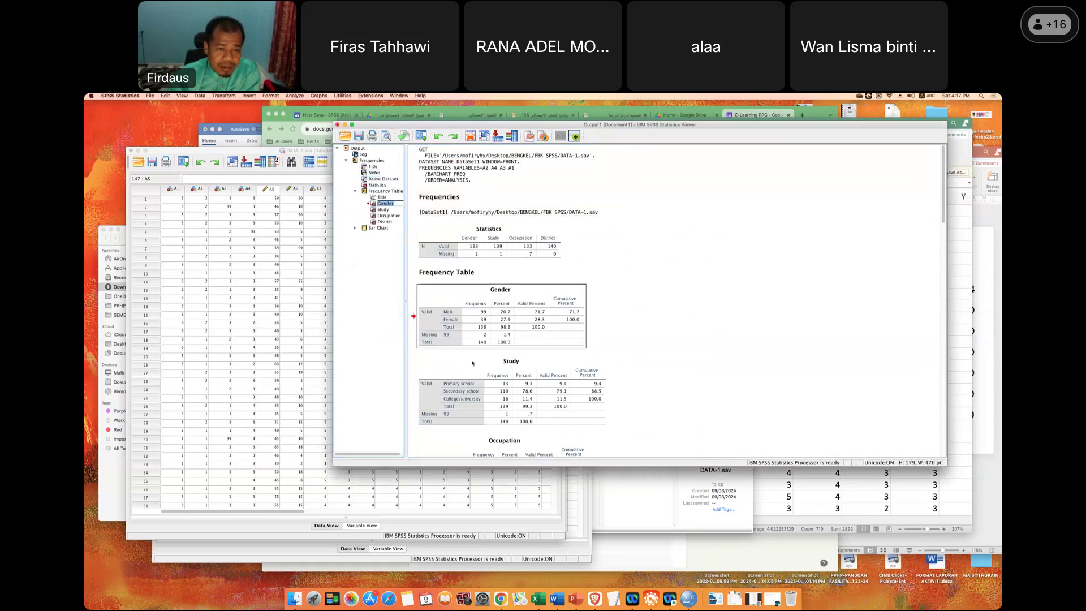
pyautogui.rightClick(465, 319)
pyautogui.click(476, 329)
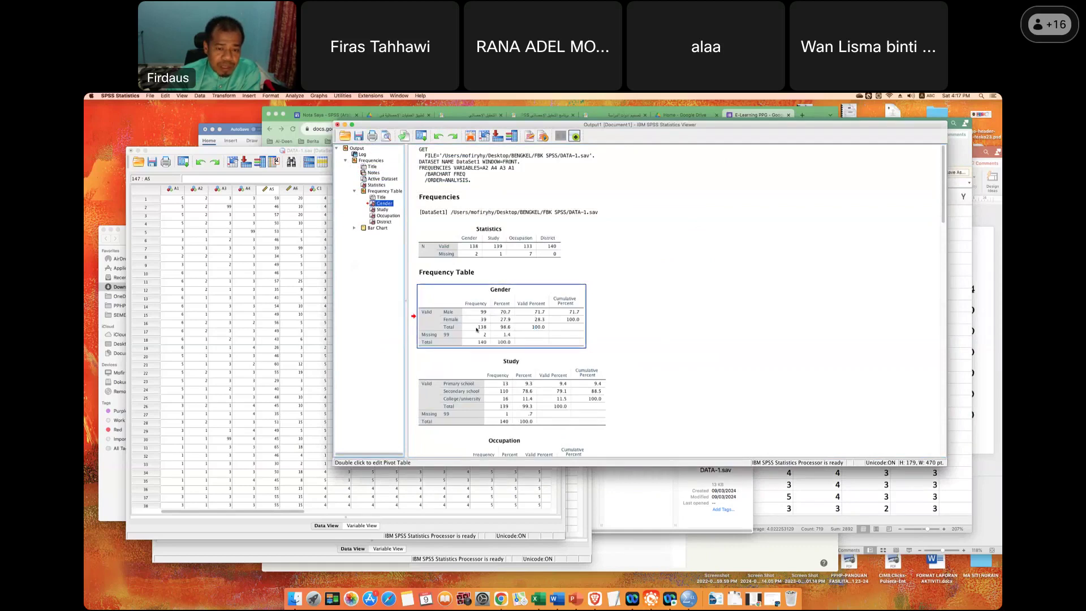
pyautogui.click(557, 598)
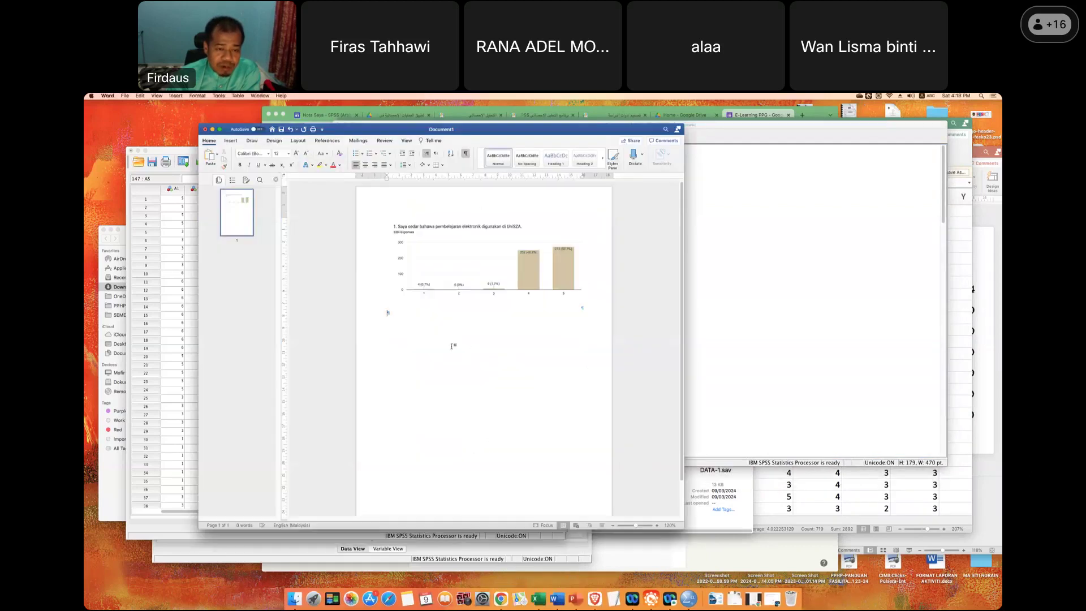
pyautogui.click(210, 155)
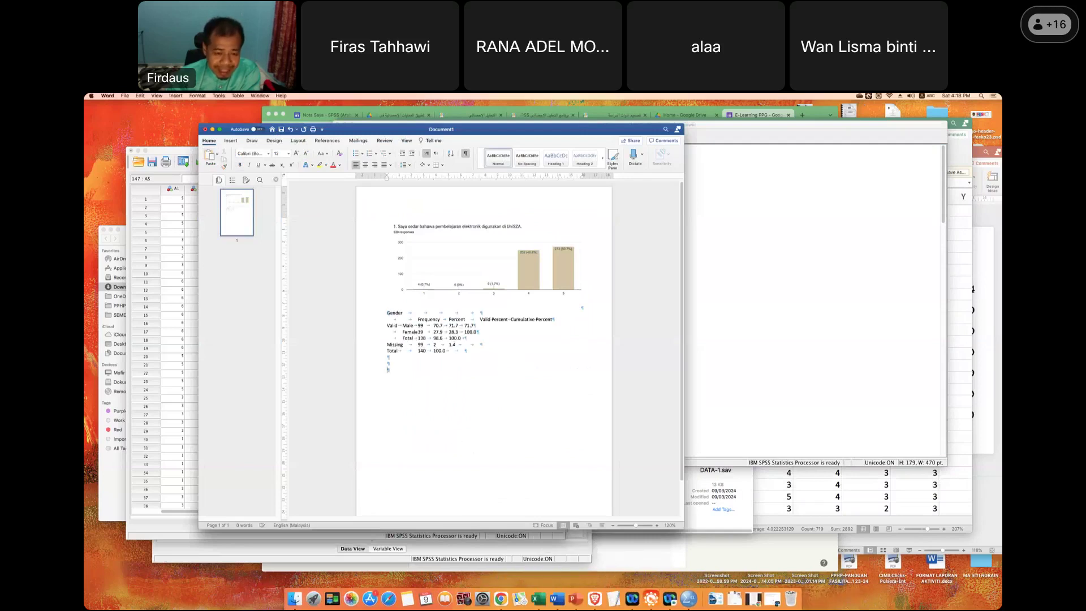
# Back in SPSS, export only the selected Gender frequency table as a Word/RTF document named OUTPUT.doc.
pyautogui.click(690, 597)
pyautogui.click(458, 328)
pyautogui.rightClick(459, 328)
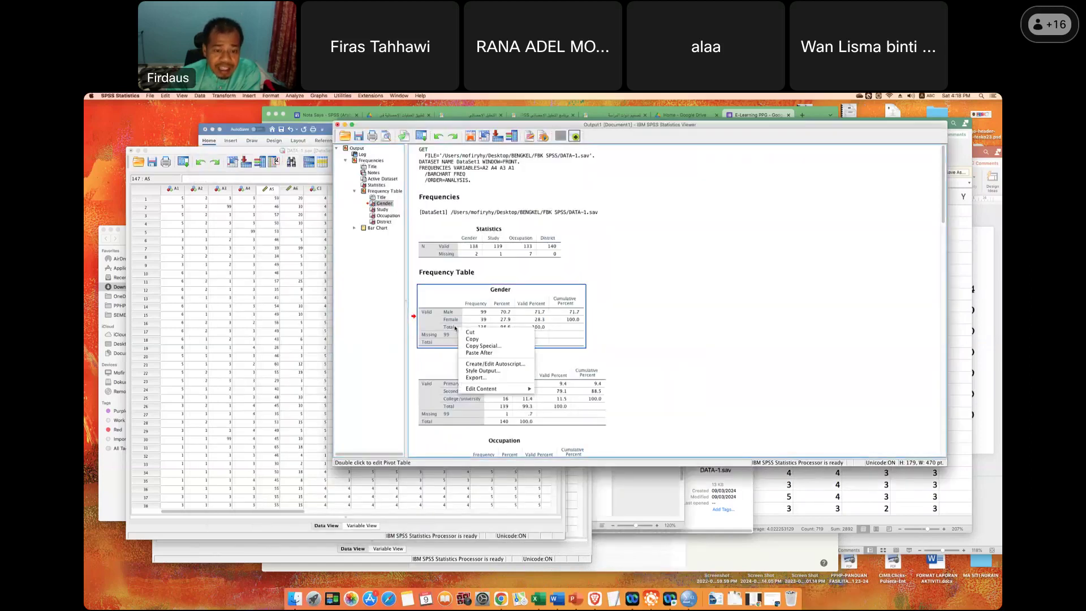
pyautogui.click(478, 377)
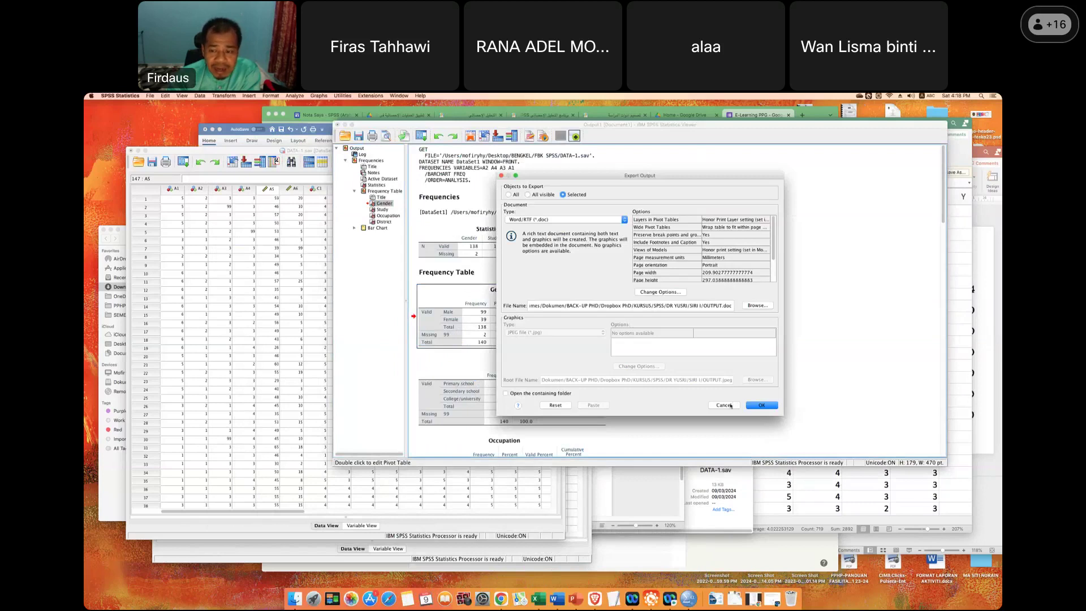
pyautogui.click(540, 220)
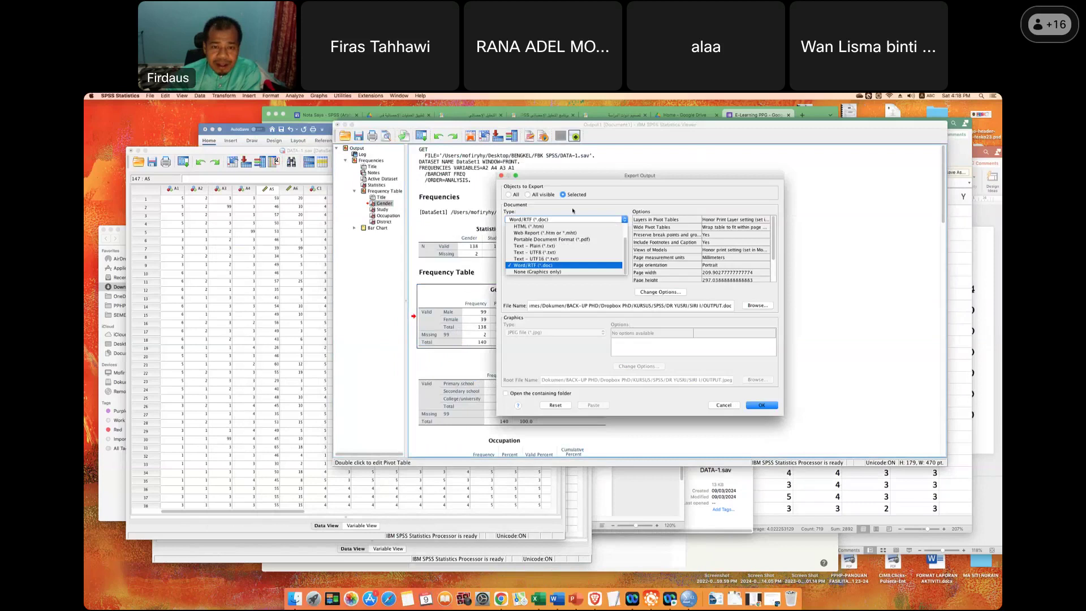
pyautogui.click(572, 210)
pyautogui.click(758, 405)
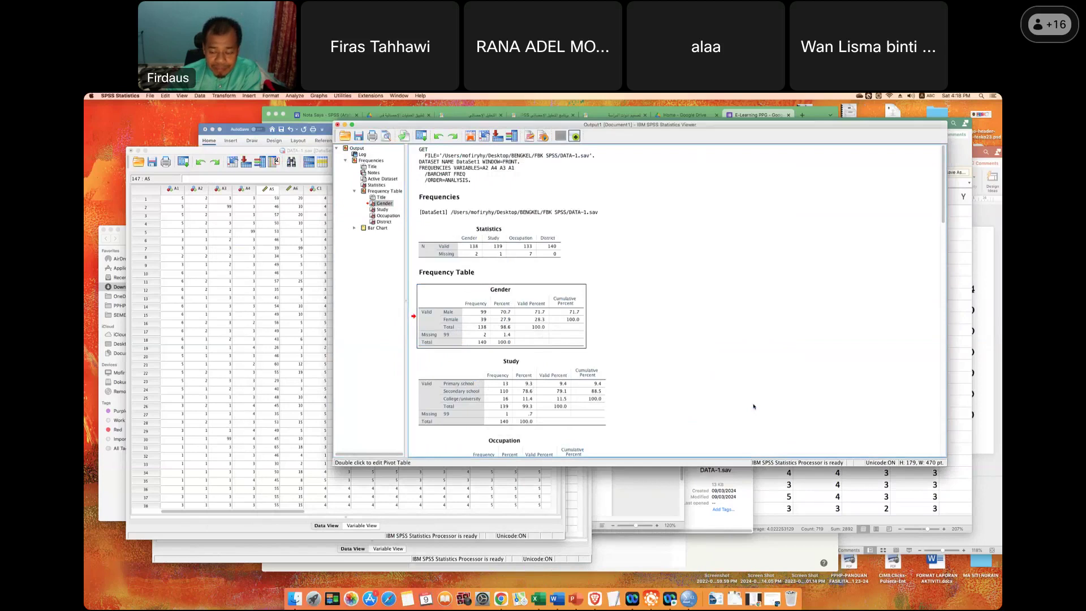
# Open the Gender table's content in a separate window, close it, and look over the frequency tables in the output.
pyautogui.rightClick(475, 321)
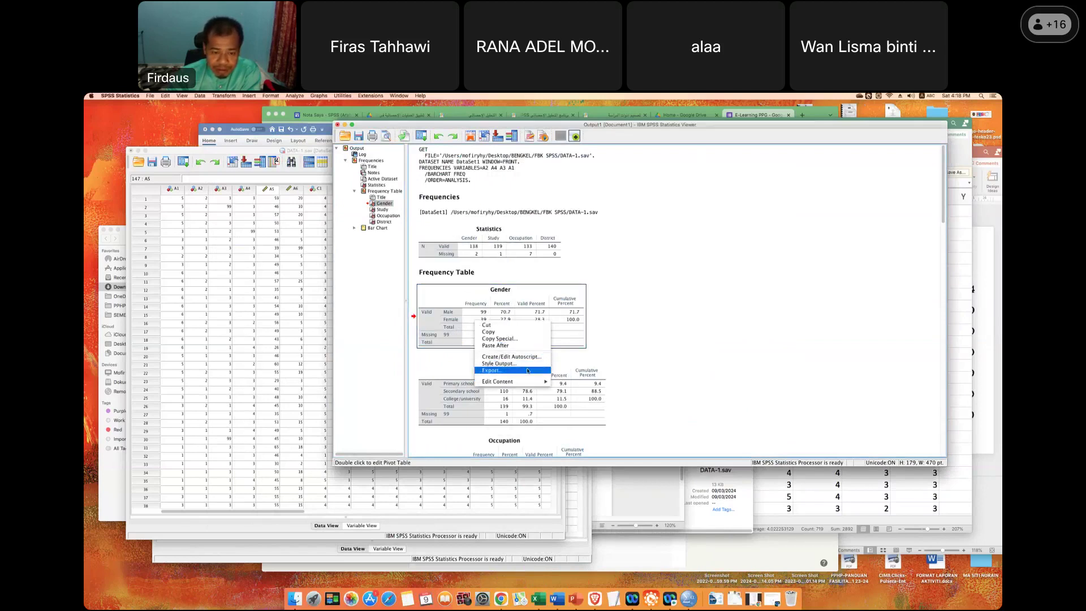
pyautogui.moveTo(532, 384)
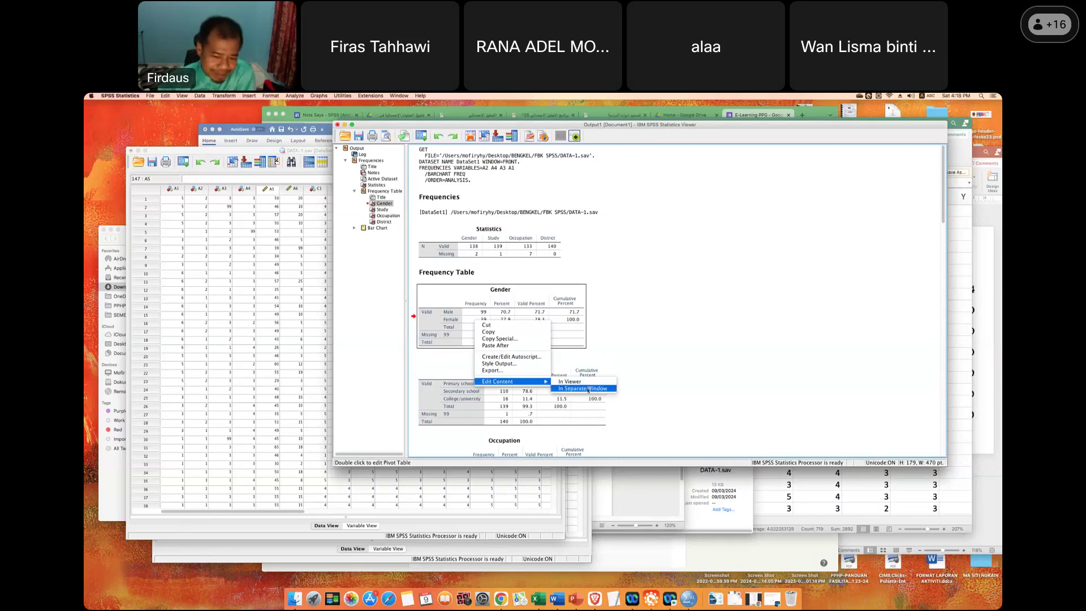
pyautogui.click(588, 388)
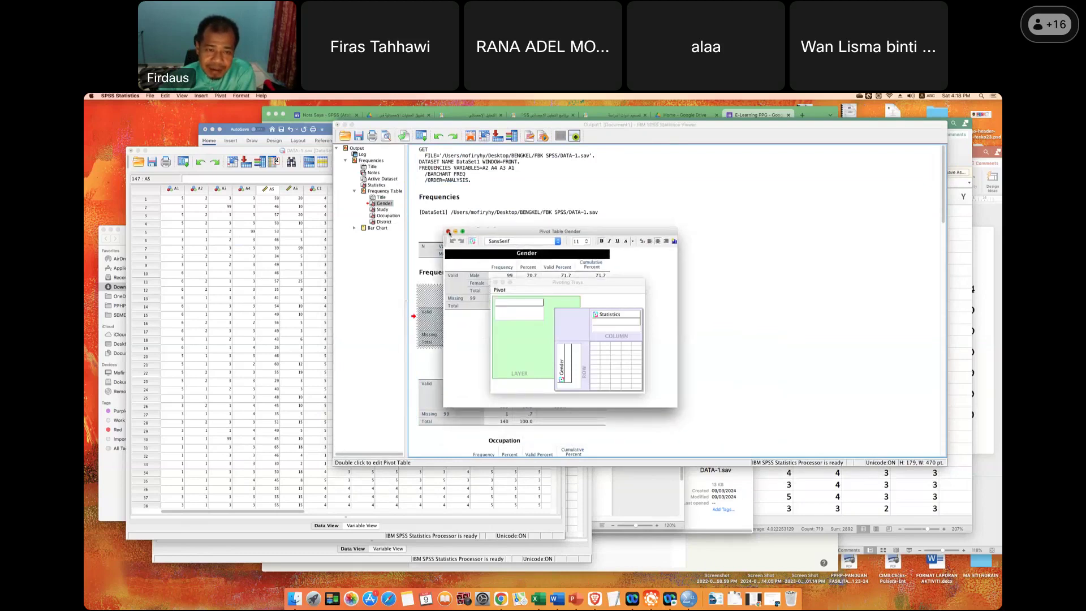
pyautogui.click(449, 231)
pyautogui.press('Down')
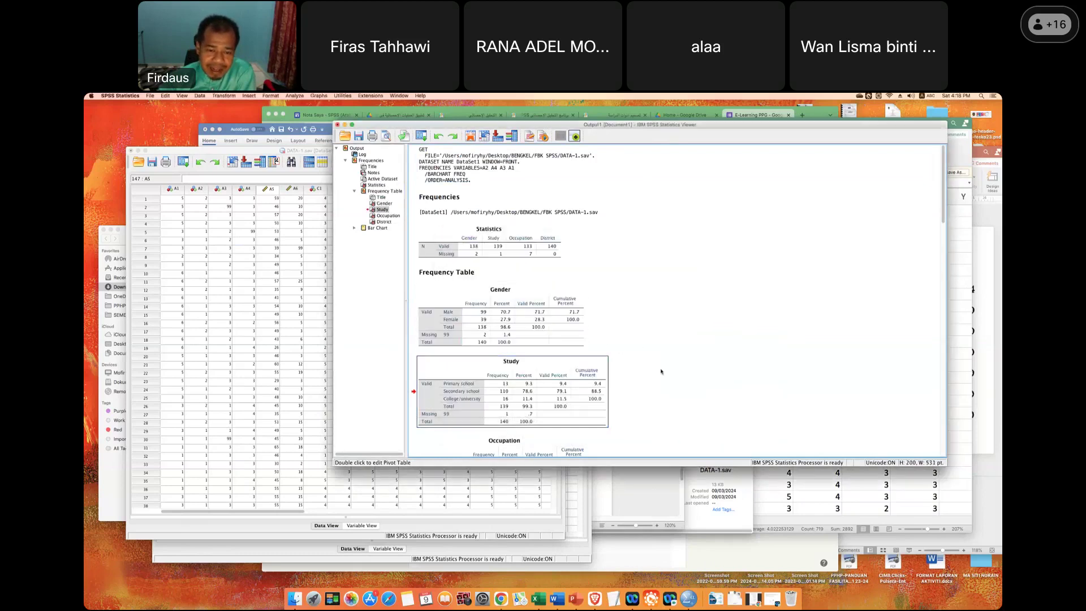
pyautogui.scroll(-3, 645, 354)
pyautogui.scroll(3, 645, 353)
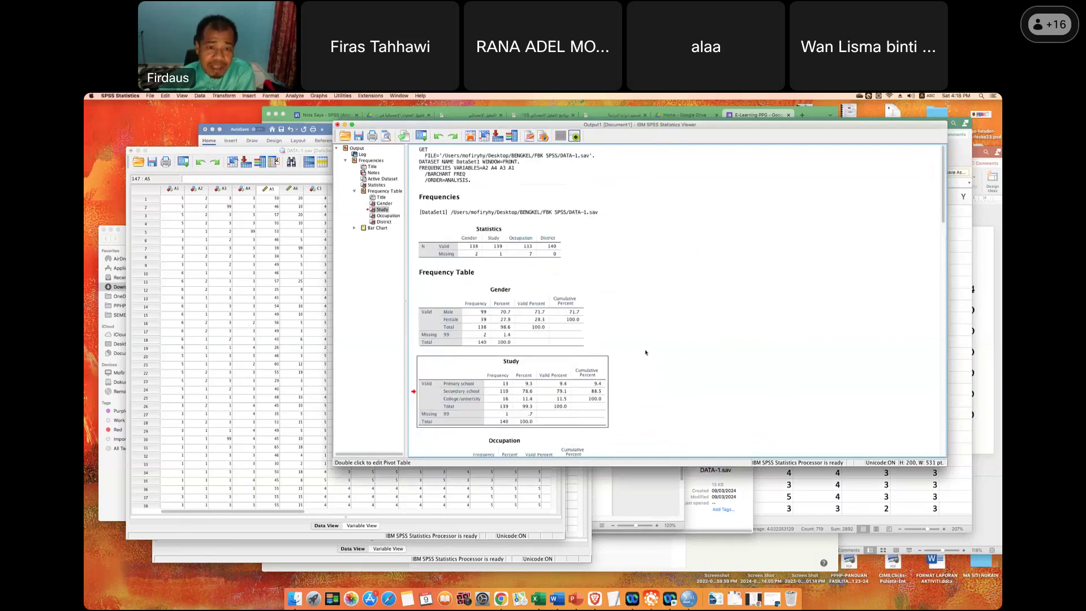
pyautogui.scroll(-5, 643, 350)
pyautogui.scroll(5, 642, 349)
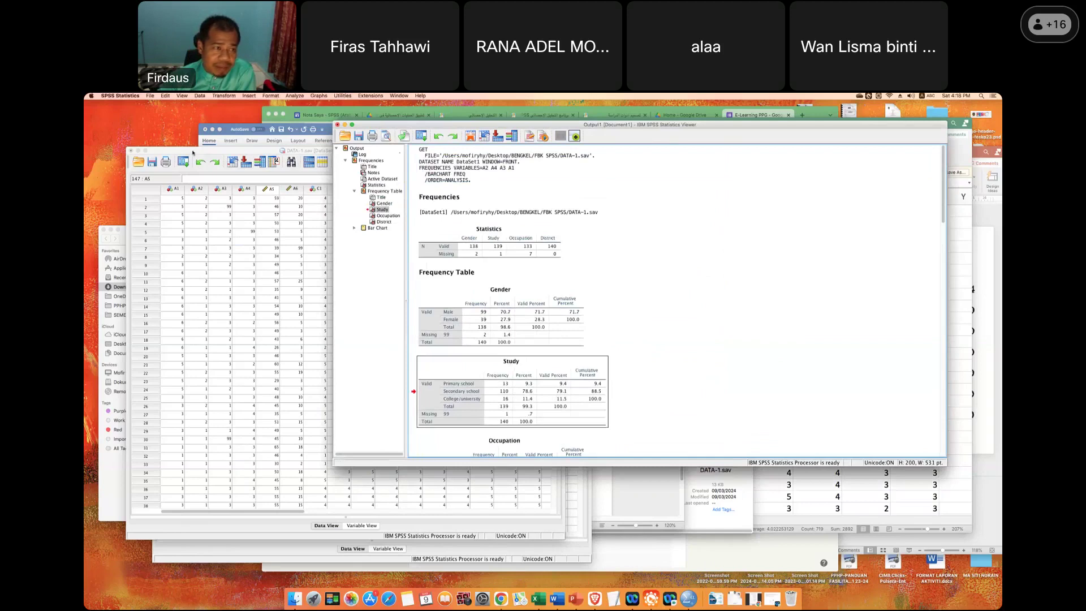
# Start a Descriptives analysis on DATA-1.sav and add Gender [A2] to its variables.
pyautogui.click(193, 152)
pyautogui.click(251, 96)
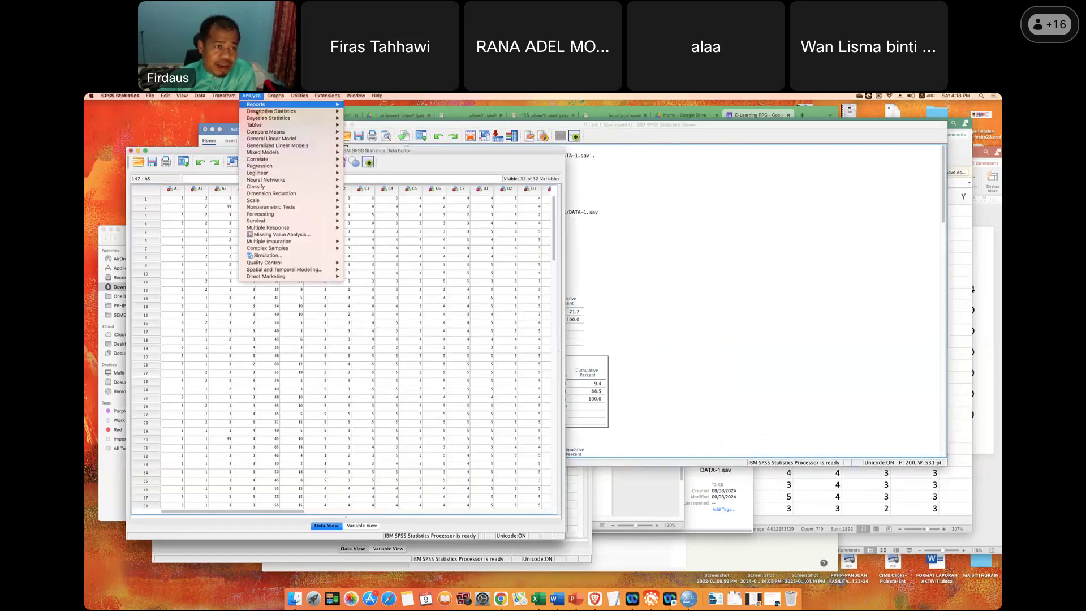
pyautogui.moveTo(258, 111)
pyautogui.click(376, 119)
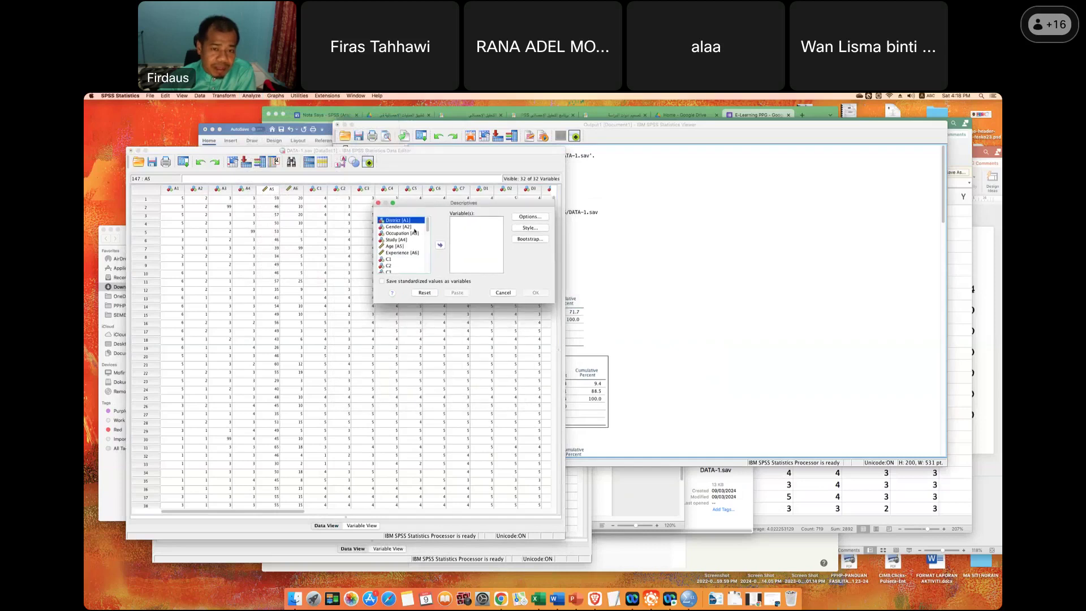
pyautogui.click(414, 226)
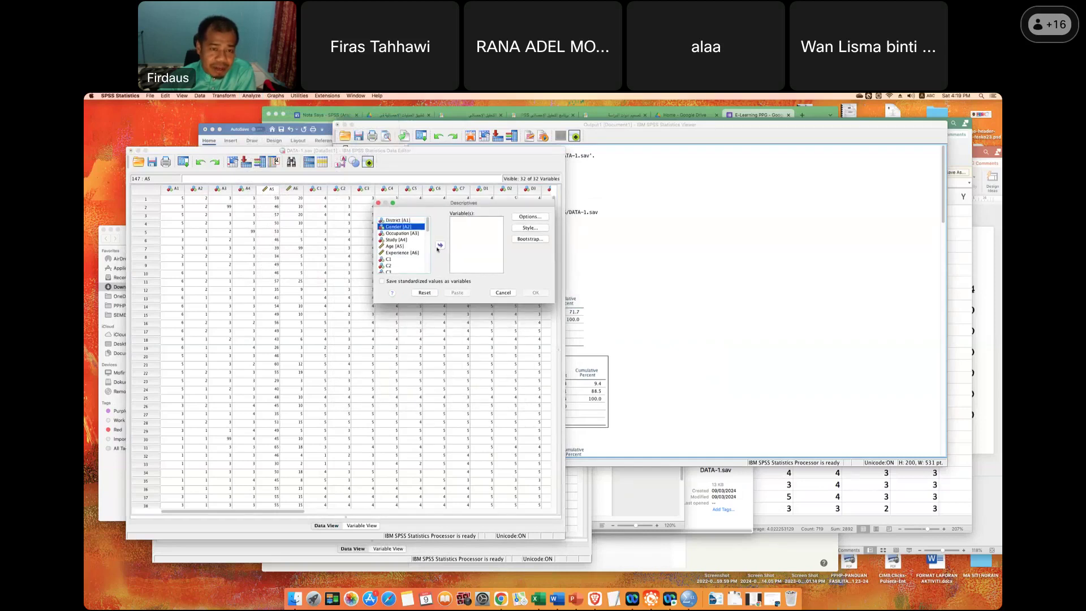
pyautogui.click(398, 221)
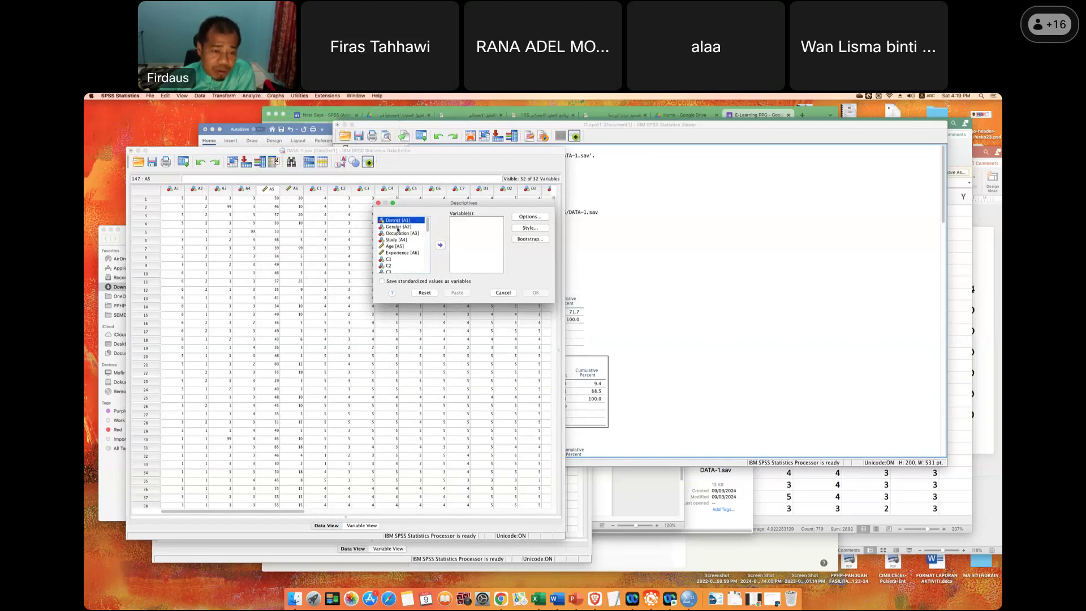
pyautogui.click(397, 227)
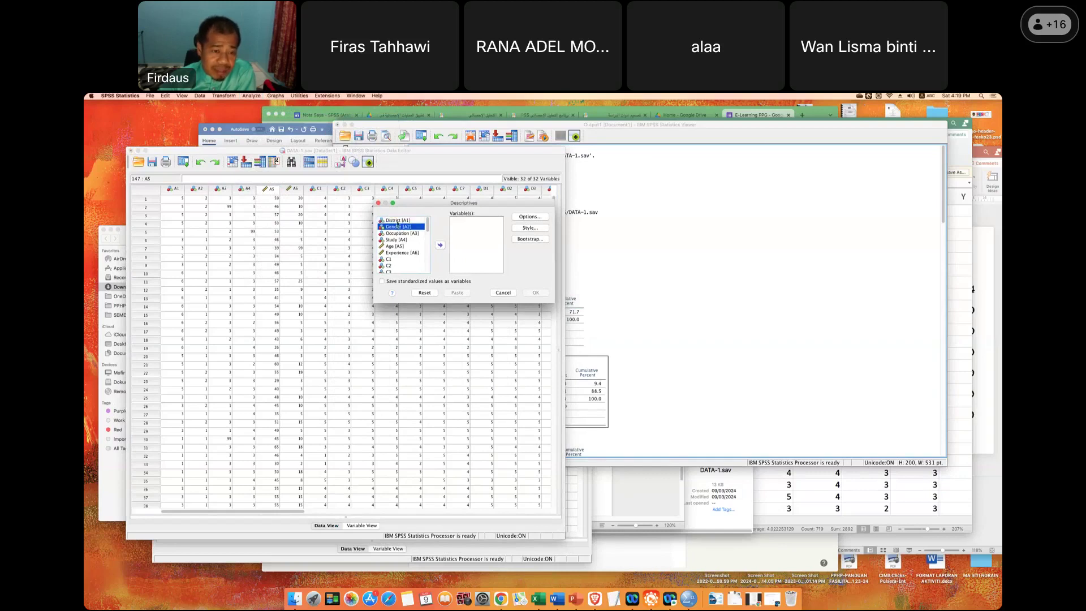
pyautogui.click(440, 246)
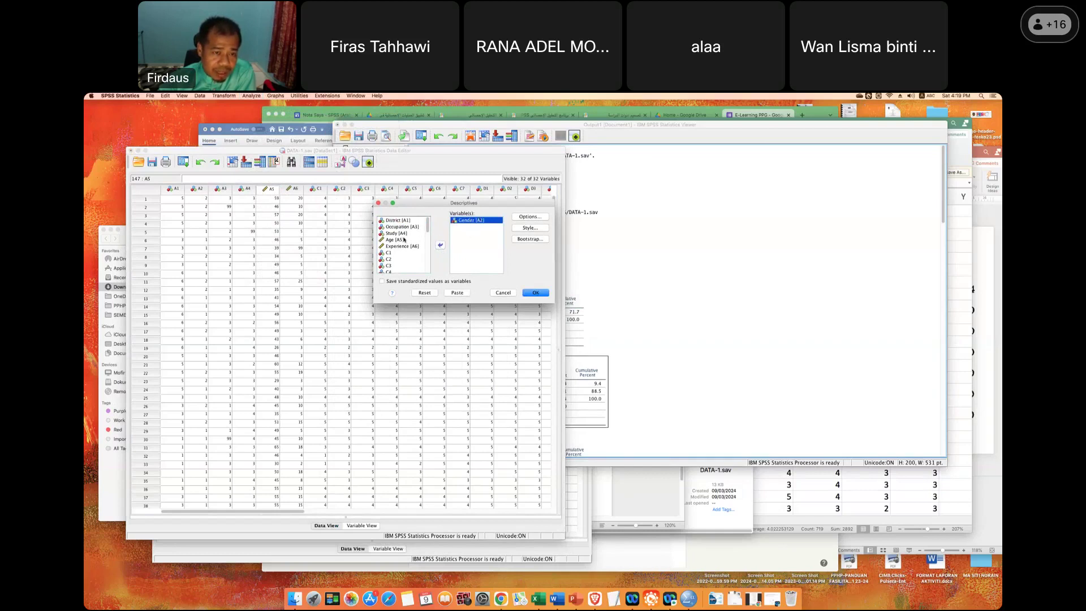
# Add Study [A4] and Occupation [A3] to the Descriptives variables.
pyautogui.click(400, 240)
pyautogui.click(404, 246)
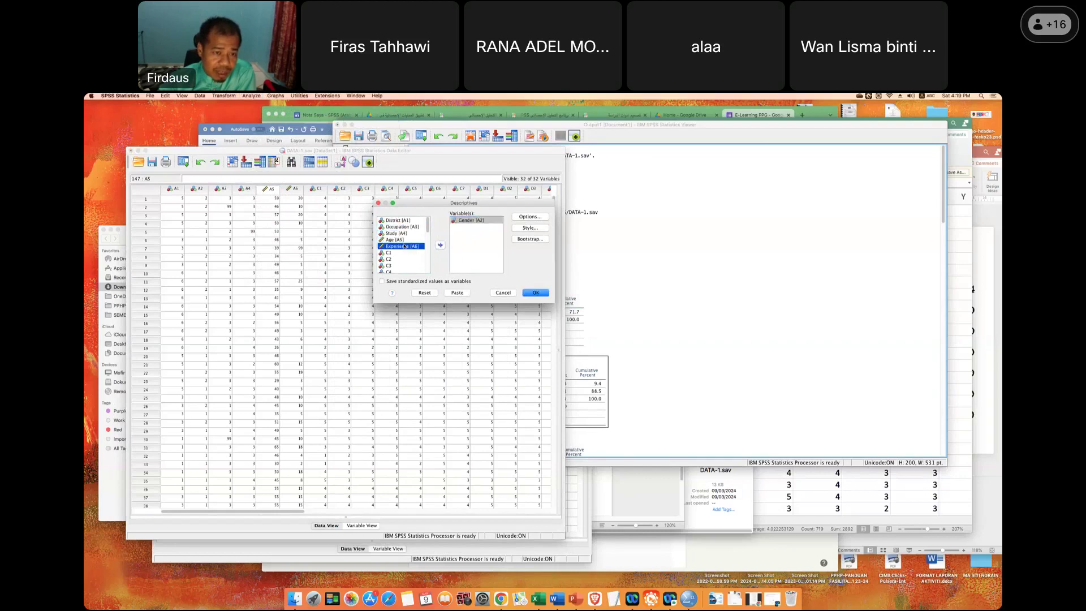
pyautogui.click(402, 234)
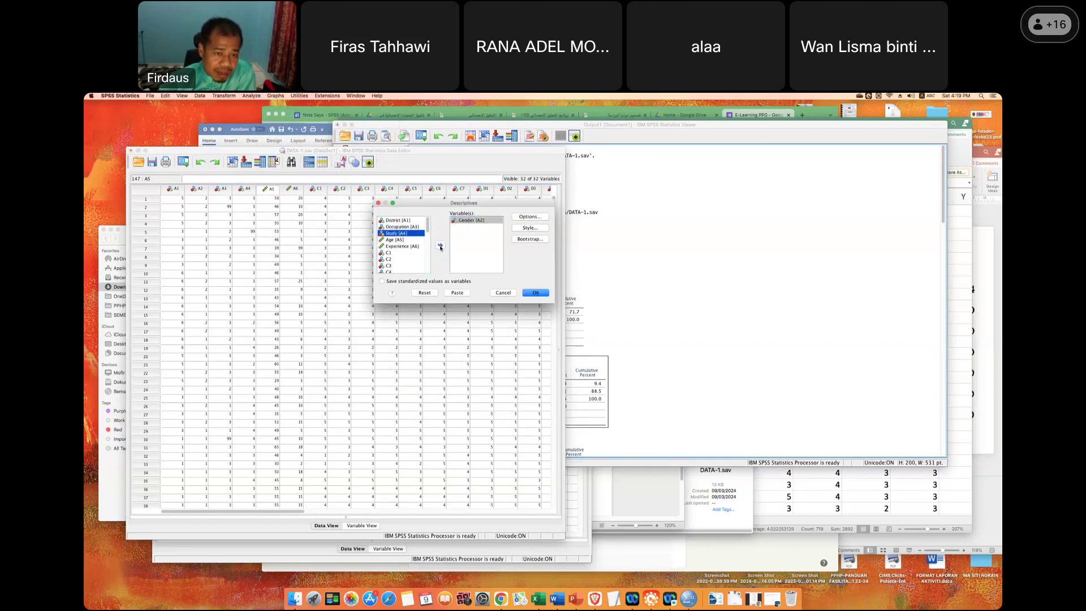
pyautogui.click(440, 246)
pyautogui.click(441, 246)
# Accept mean, standard deviation, minimum and maximum as the Descriptives statistics and run the analysis.
pyautogui.click(516, 219)
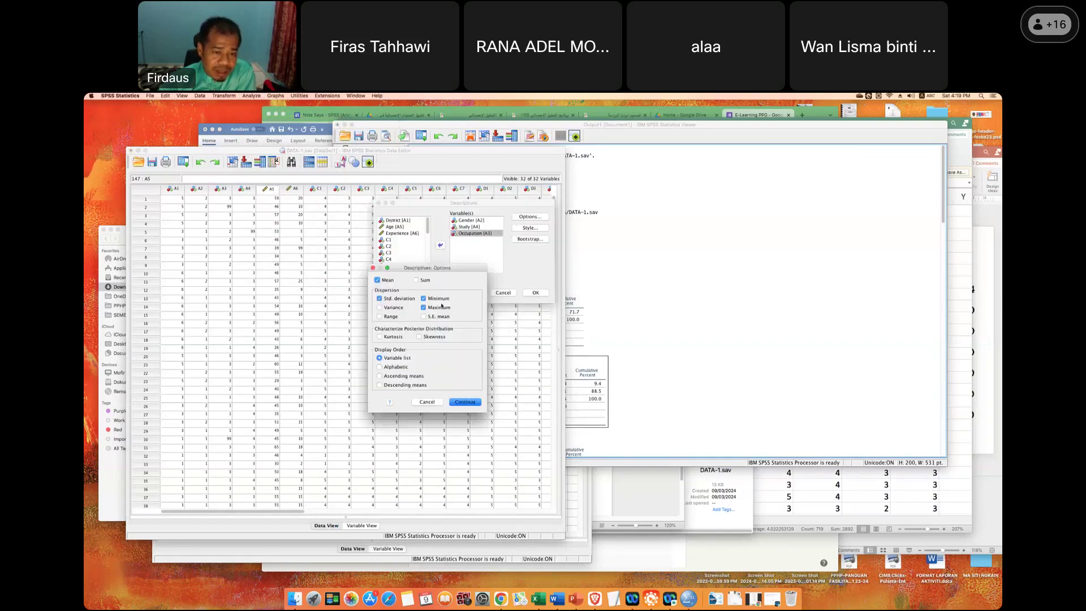
pyautogui.click(465, 402)
pyautogui.press('Return')
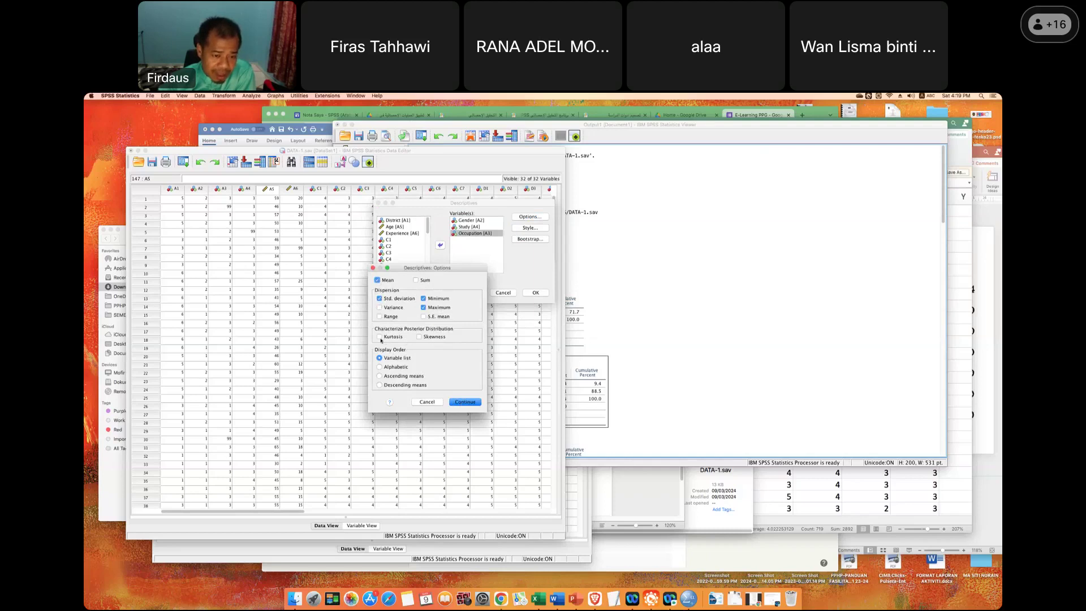
pyautogui.click(465, 404)
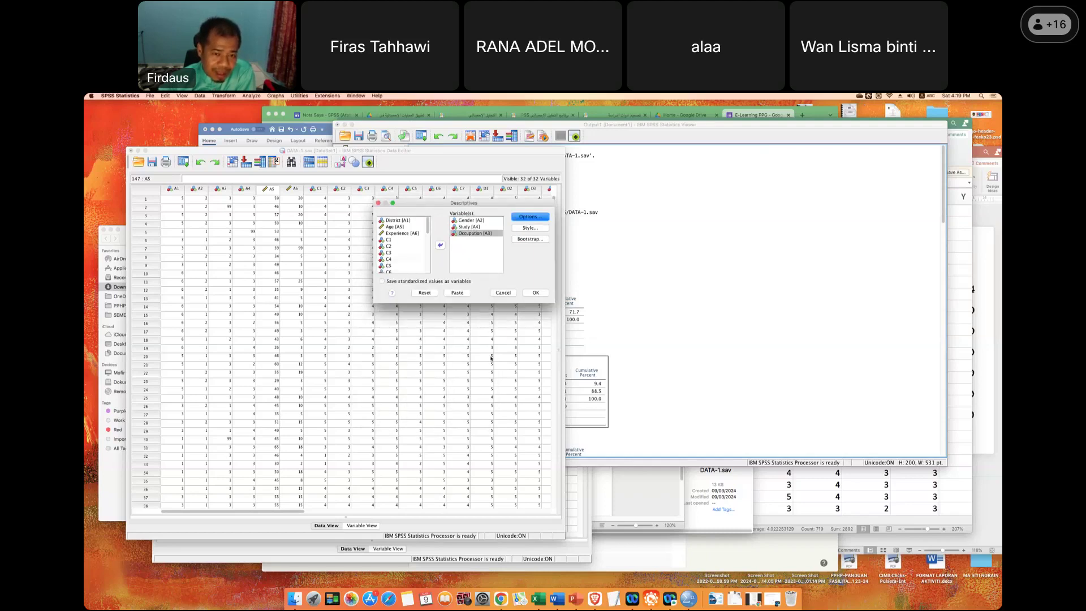
pyautogui.click(533, 293)
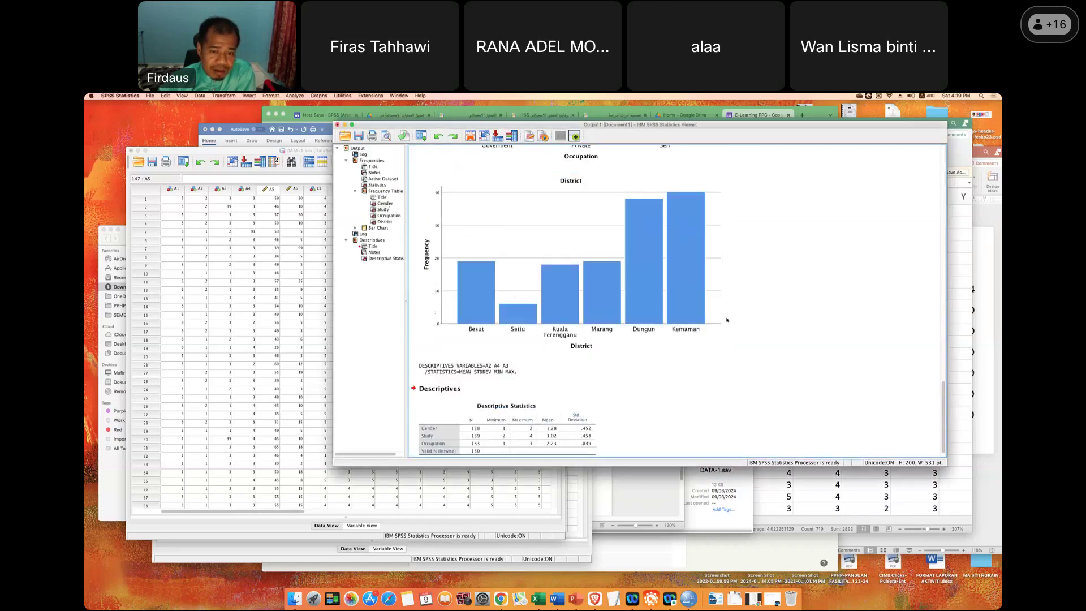
# Examine the new Descriptives output and its Descriptive Statistics table, and look back over the bar charts above it.
pyautogui.click(374, 240)
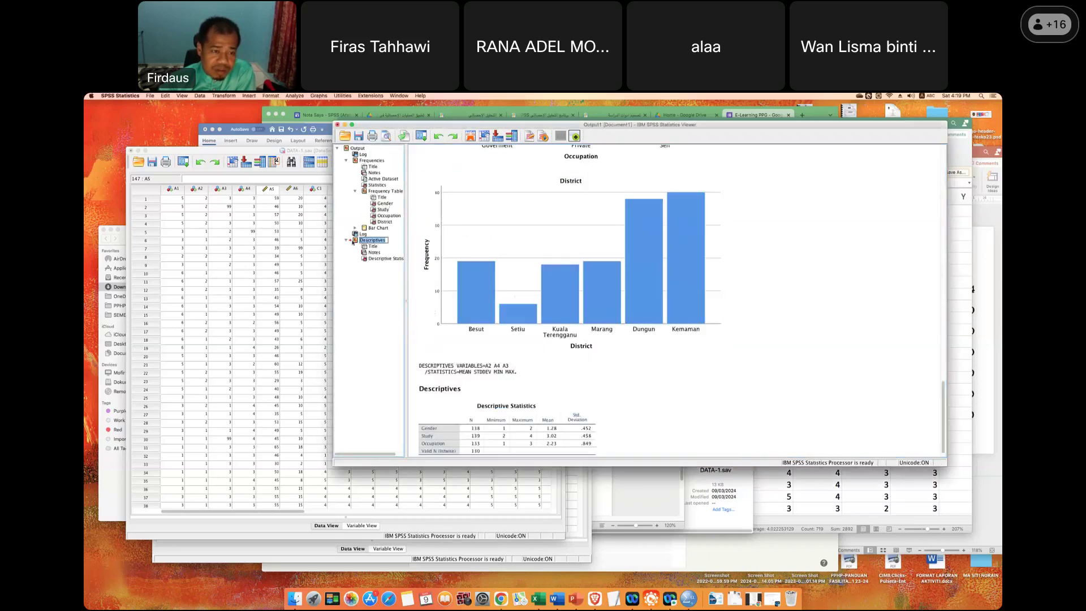
pyautogui.click(348, 240)
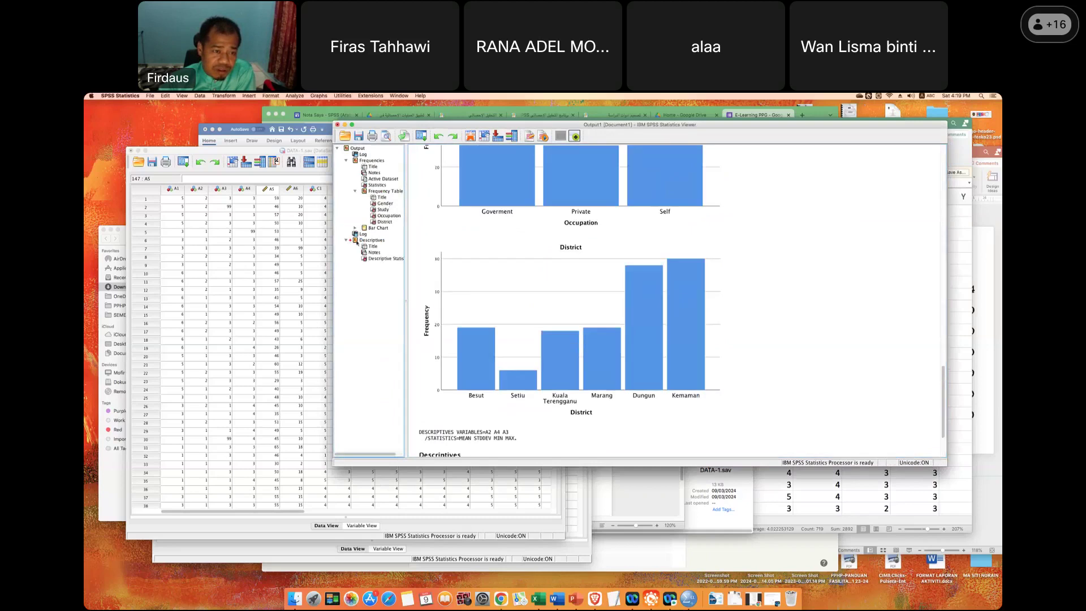
pyautogui.click(368, 246)
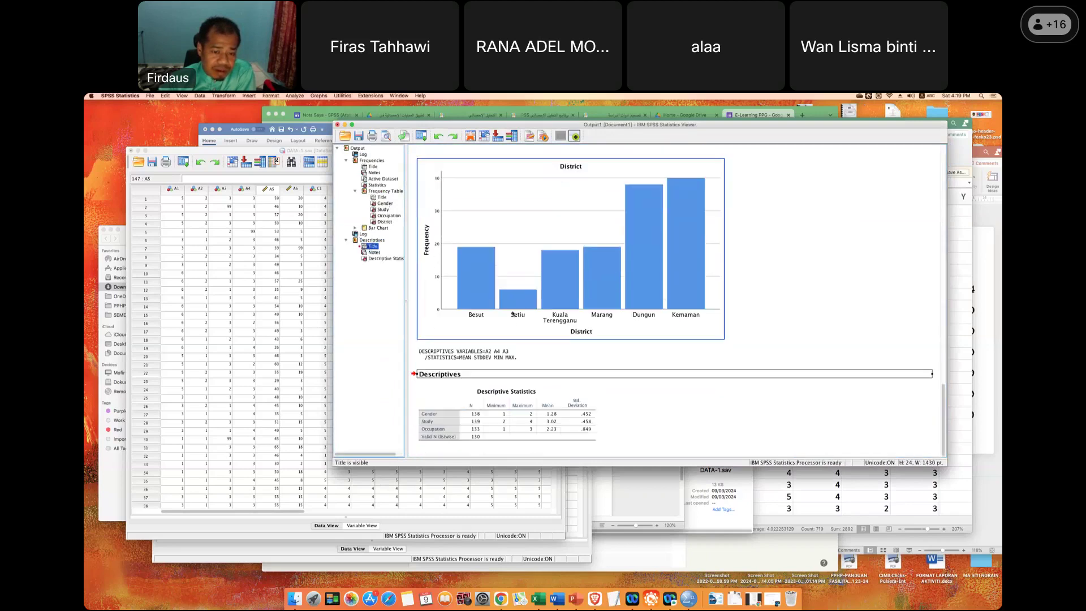
pyautogui.scroll(5, 514, 310)
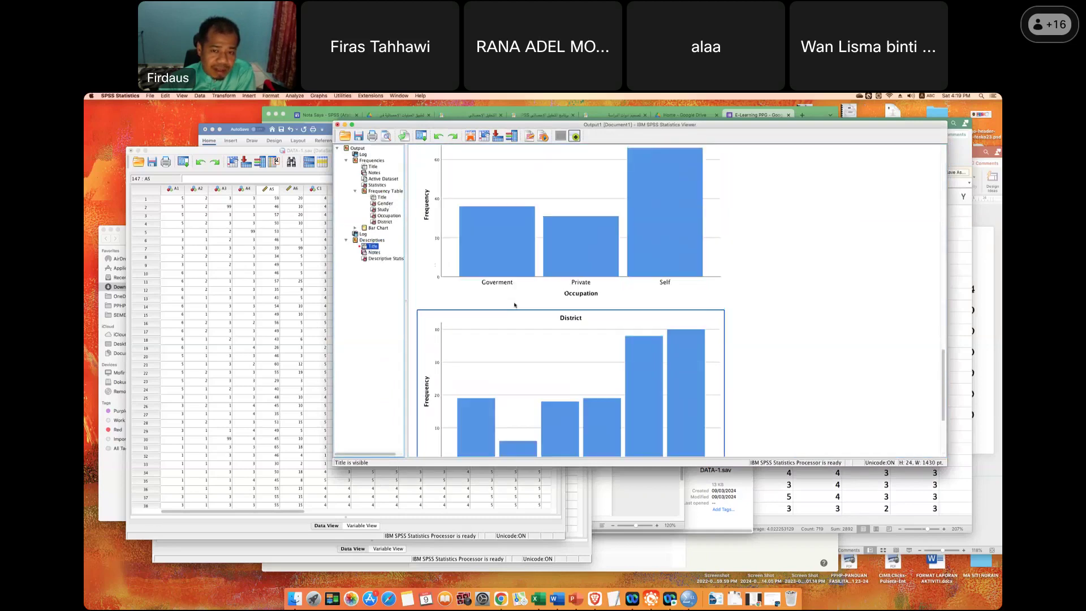
pyautogui.scroll(1, 514, 305)
pyautogui.scroll(5, 514, 306)
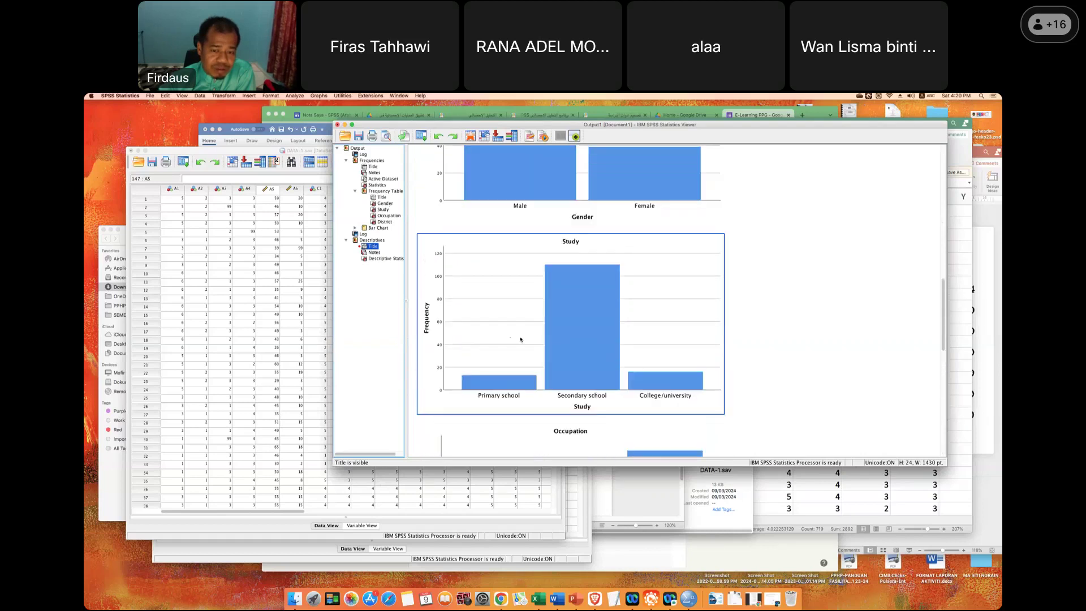
pyautogui.scroll(3, 511, 340)
pyautogui.scroll(-10, 514, 339)
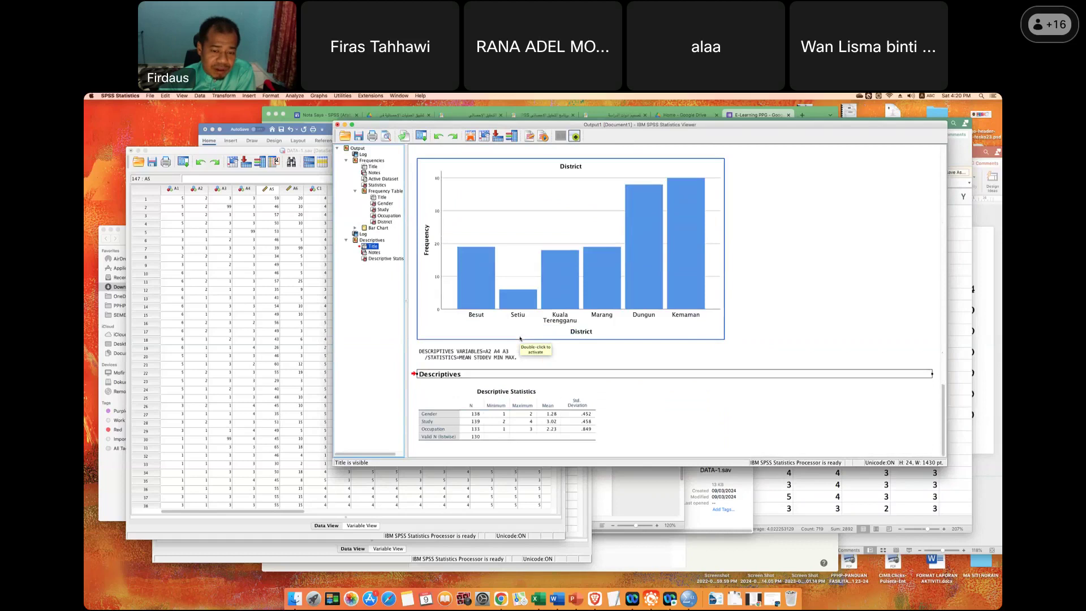
pyautogui.click(560, 425)
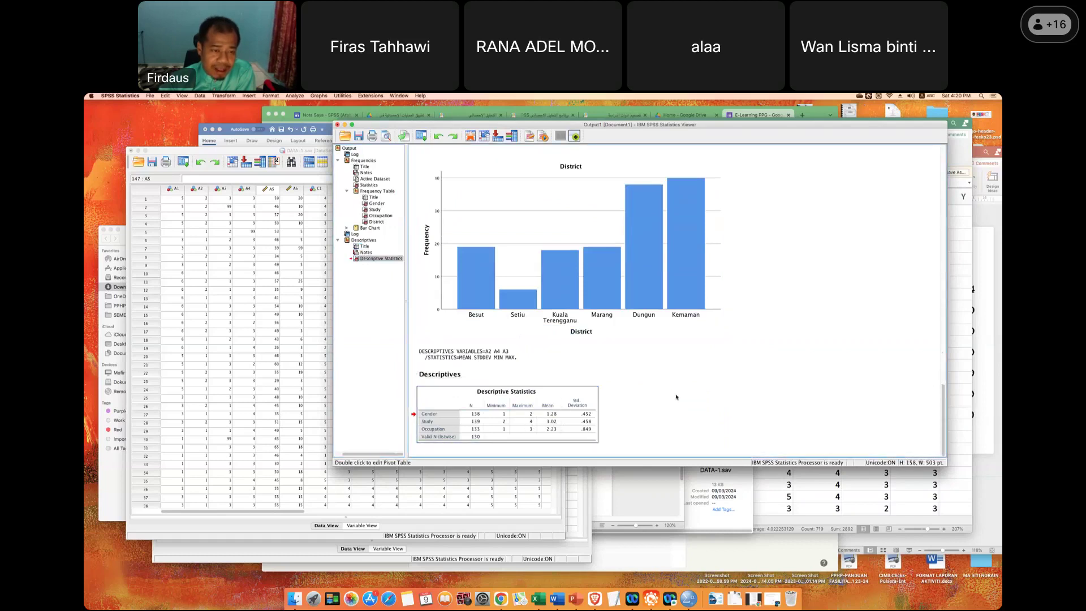
pyautogui.click(363, 292)
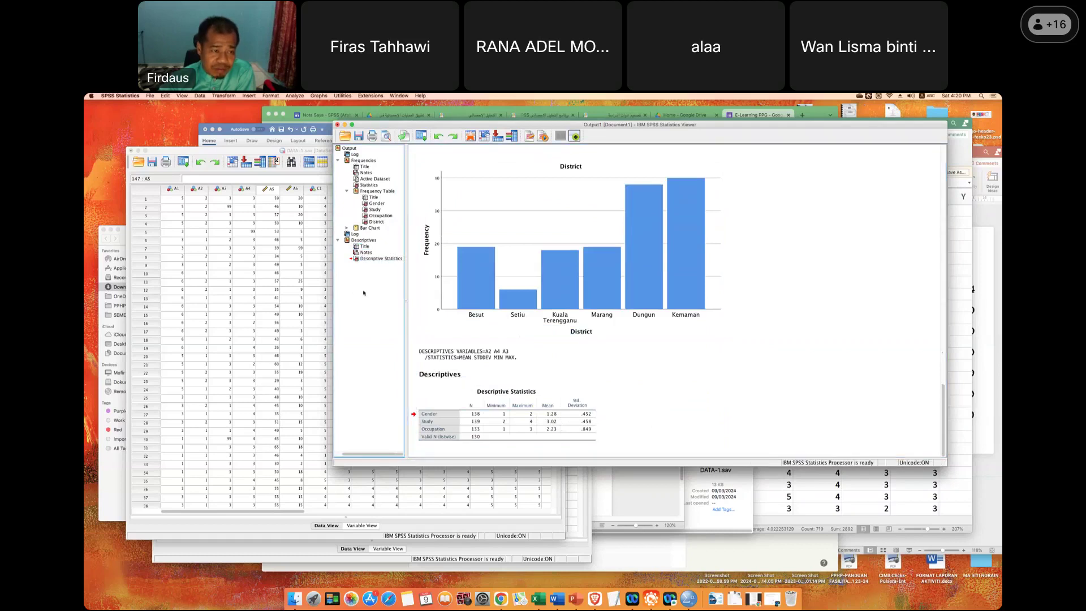
# In the variable definitions of DATA-1.sav, widen the Values column and check the value labels of Gender (A2).
pyautogui.click(252, 152)
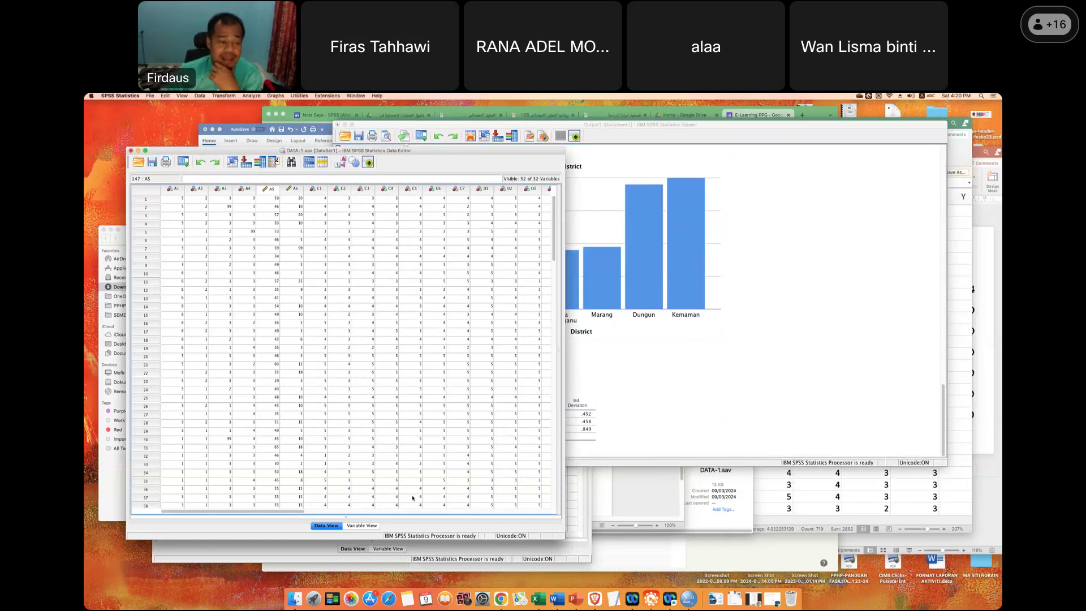
pyautogui.click(373, 526)
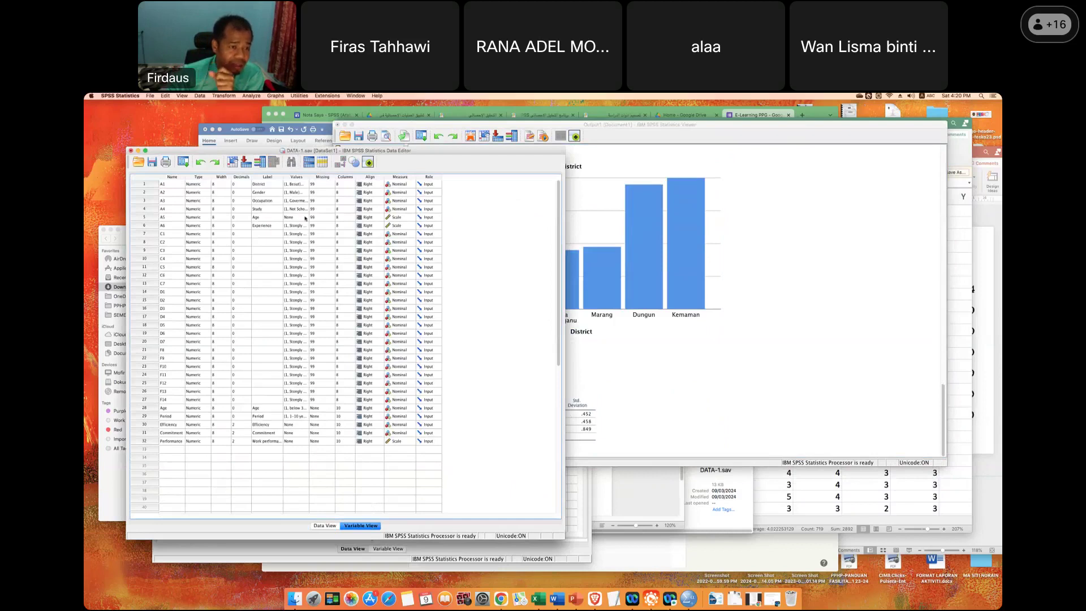
pyautogui.click(296, 192)
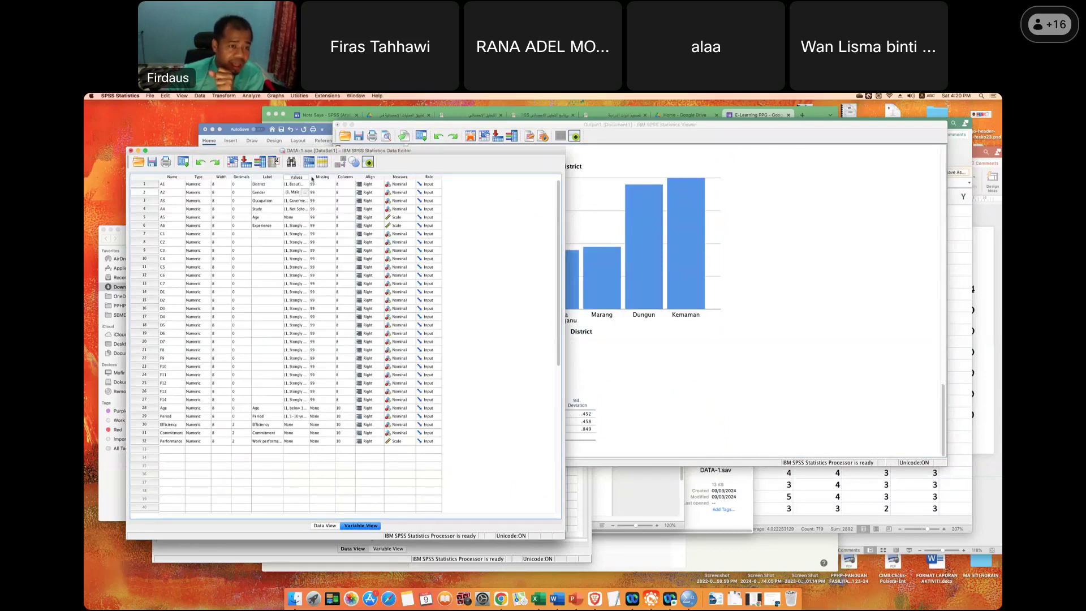
pyautogui.moveTo(309, 177); pyautogui.dragTo(349, 177)
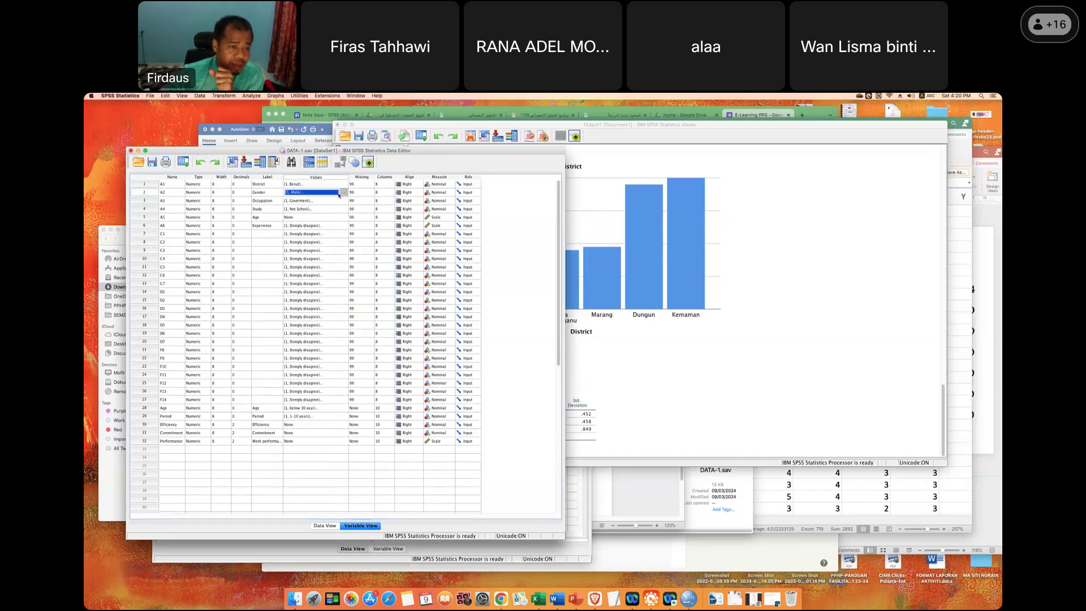
pyautogui.click(344, 193)
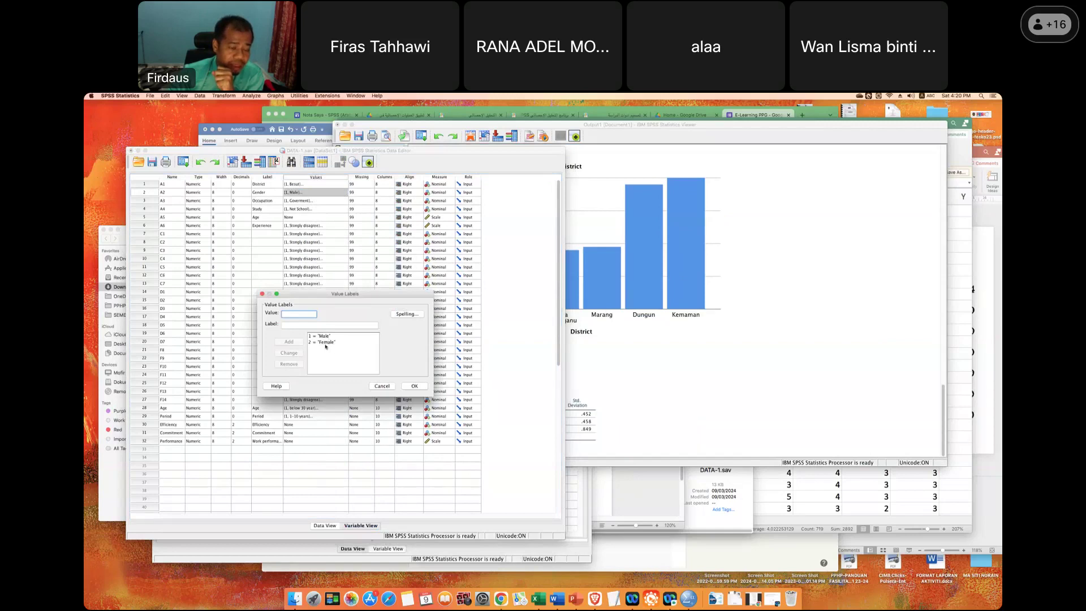
pyautogui.click(408, 388)
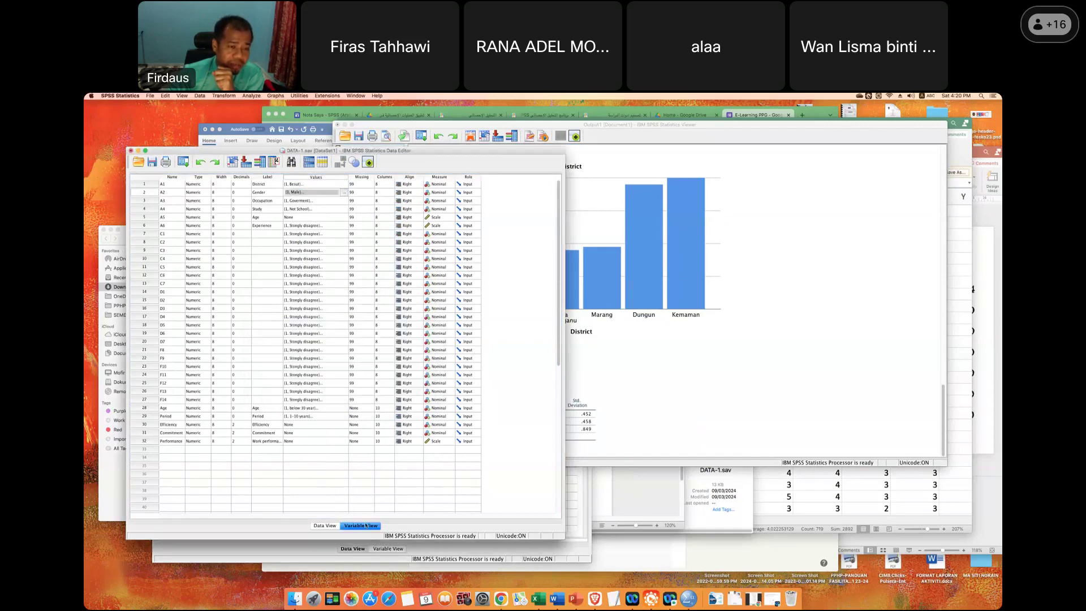
# Return to the data values and set Select Cases to choose cases if a condition is satisfied.
pyautogui.click(333, 526)
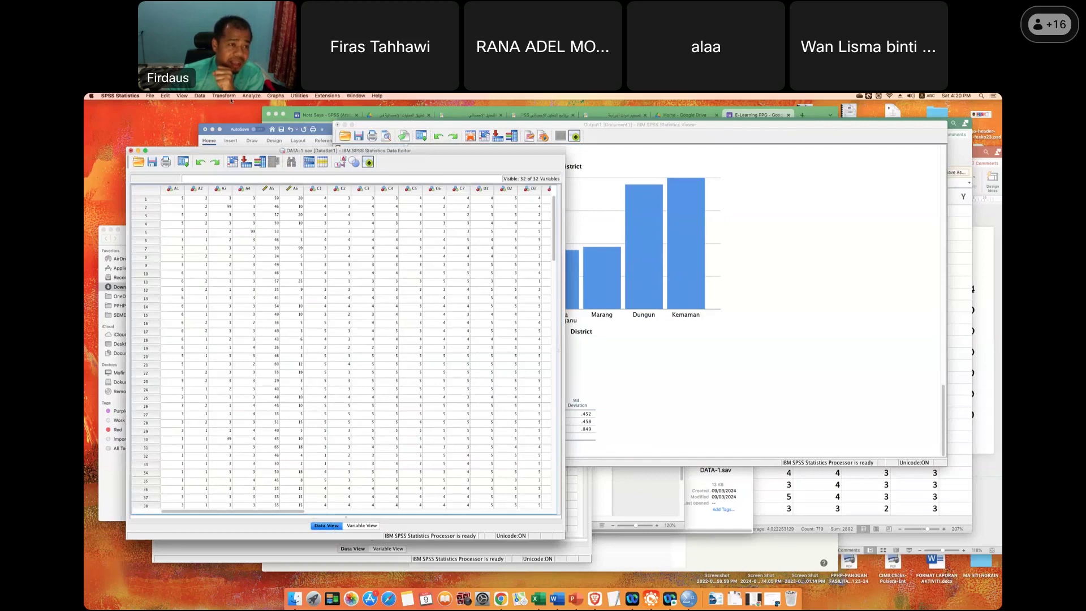
pyautogui.click(201, 96)
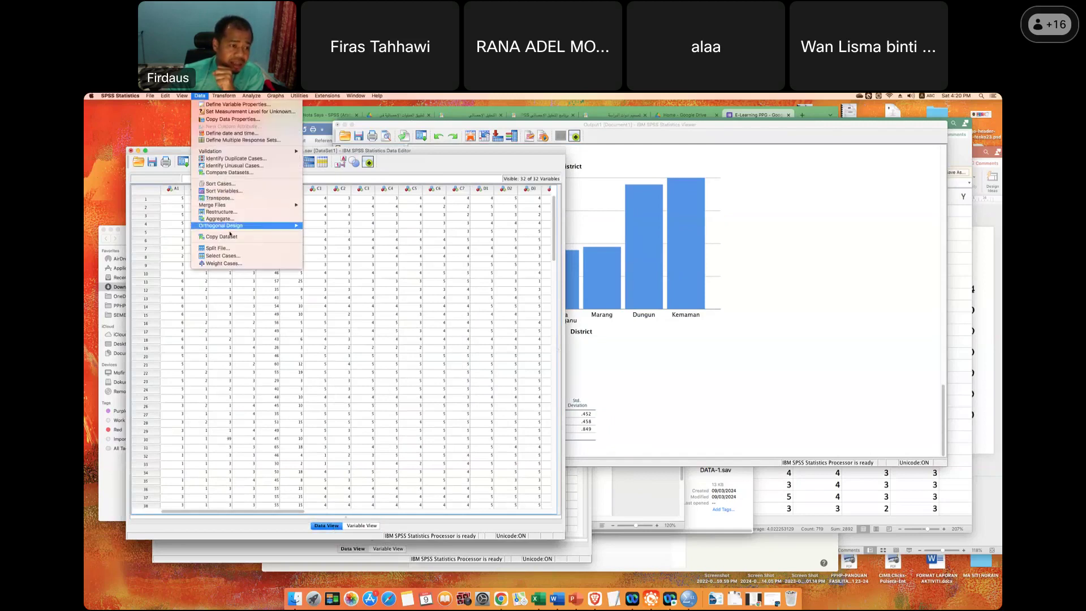
pyautogui.click(233, 258)
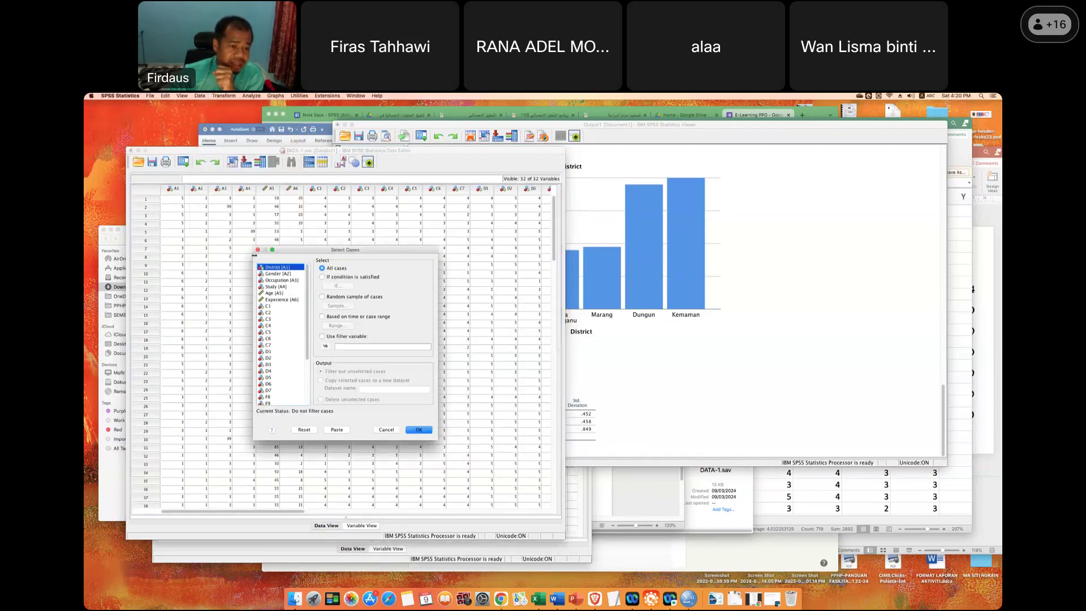
pyautogui.click(285, 275)
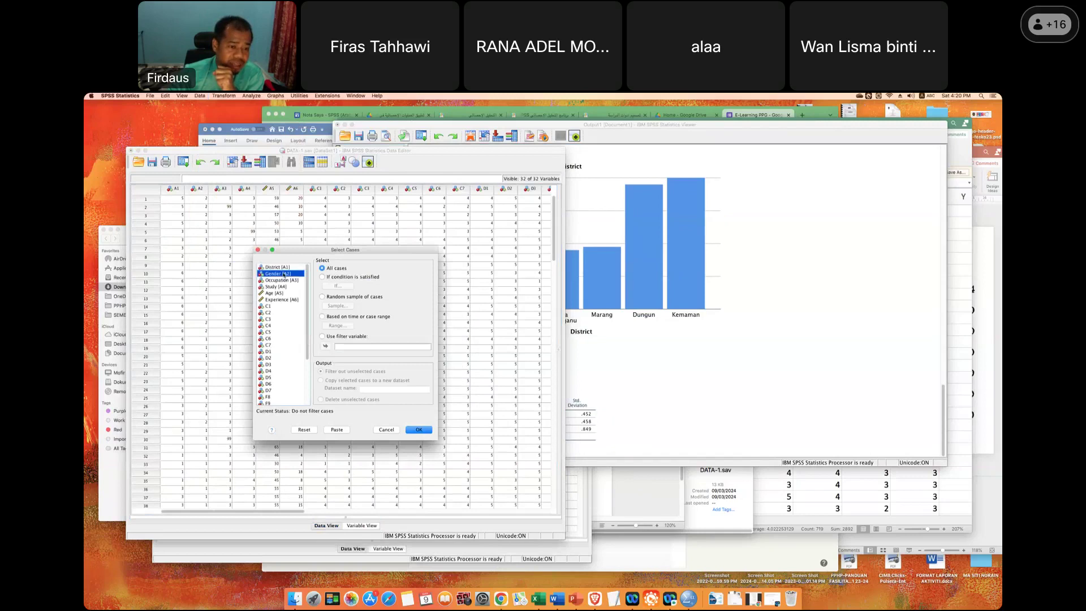
pyautogui.click(322, 277)
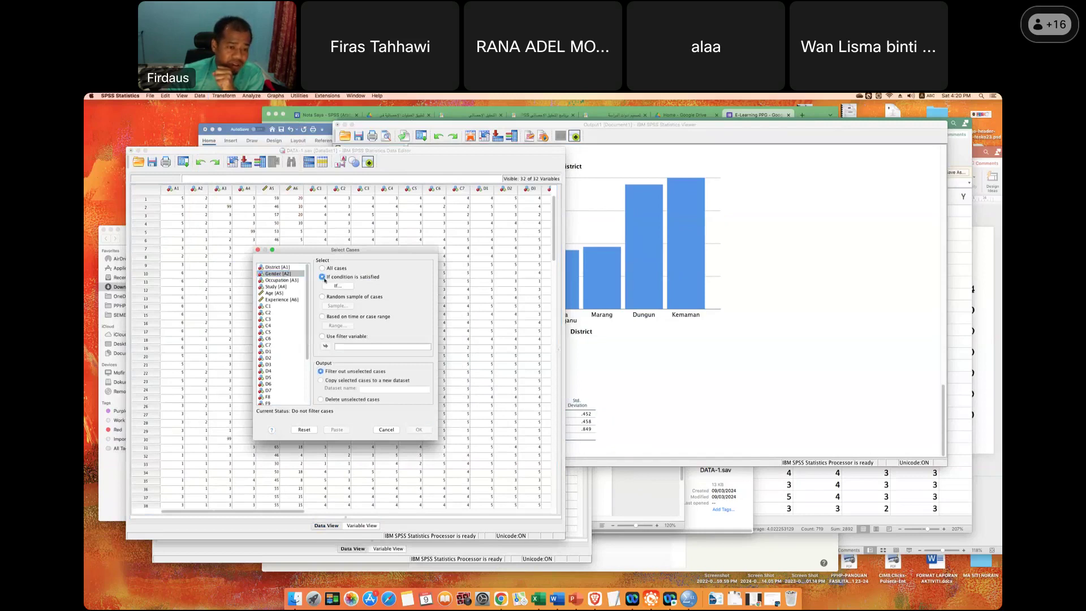
pyautogui.click(322, 269)
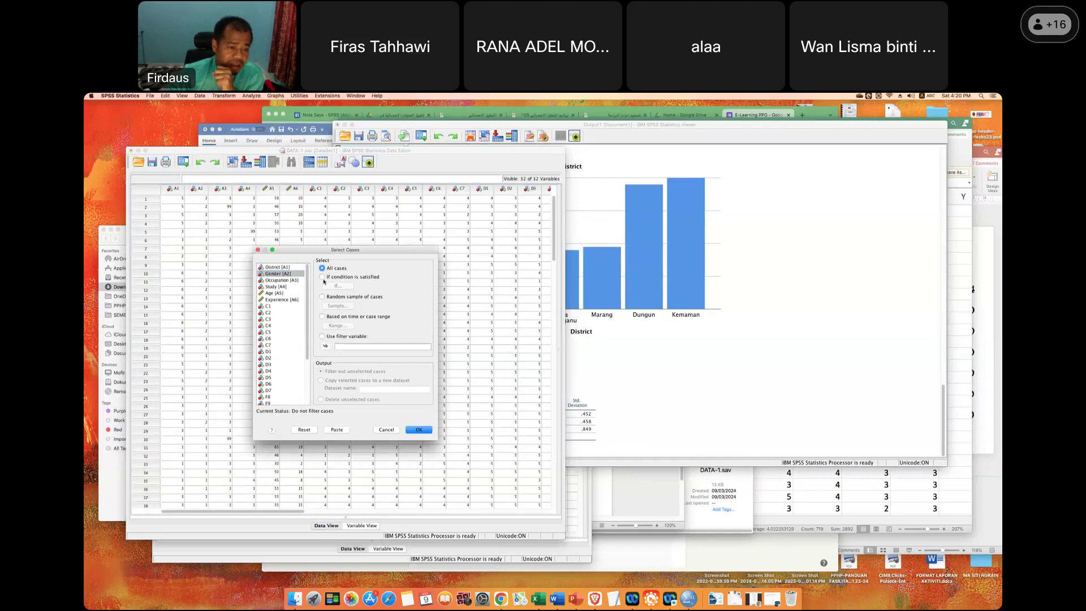
pyautogui.click(322, 277)
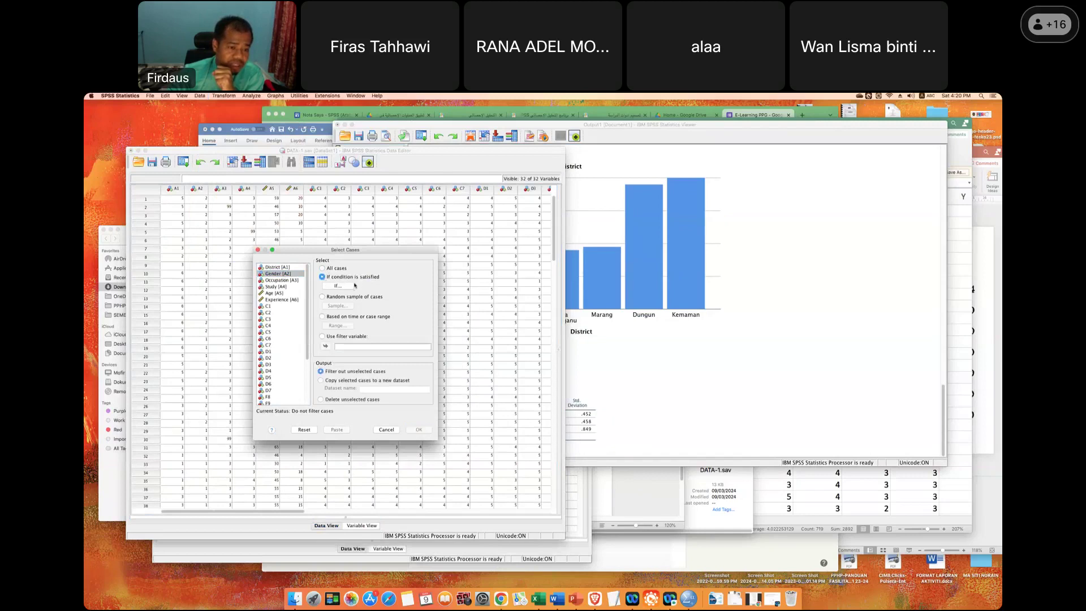
# Define the selection condition as A2 = 1 for Gender and apply it, filtering out the unselected cases.
pyautogui.click(339, 286)
pyautogui.click(244, 281)
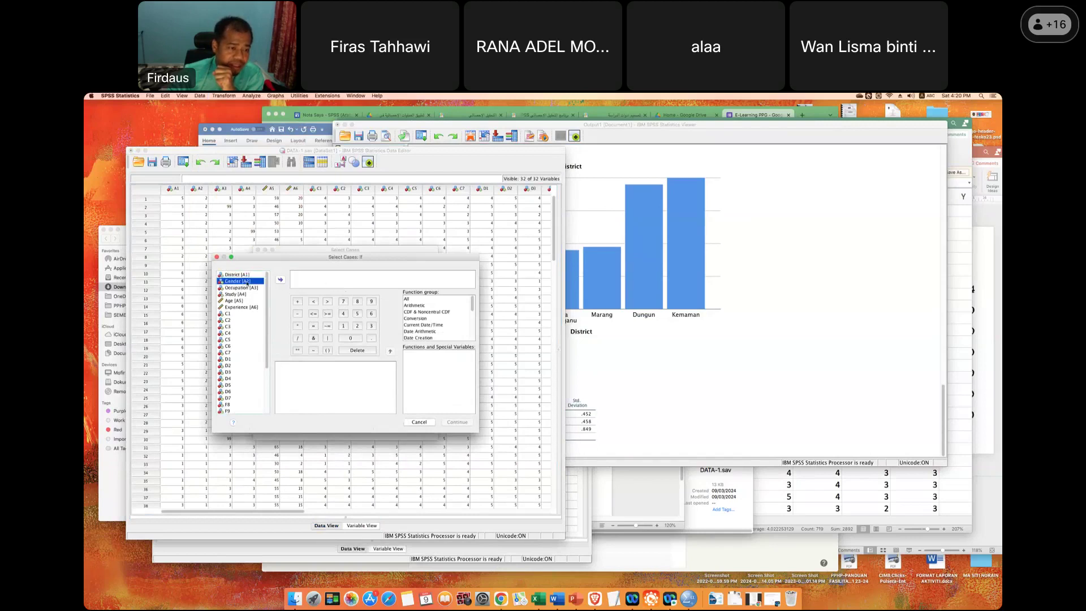
pyautogui.click(280, 280)
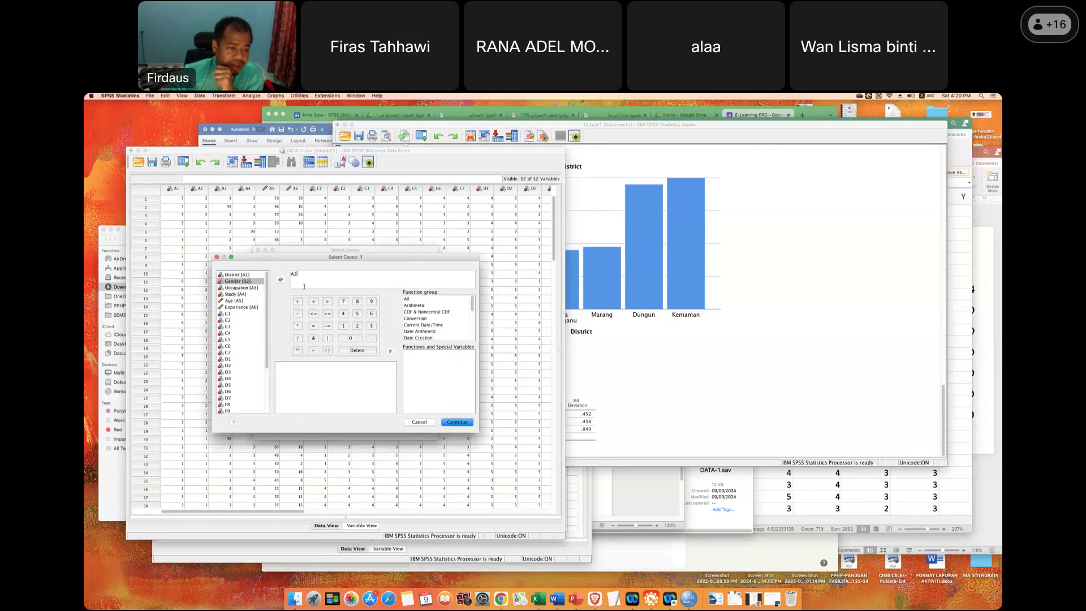
pyautogui.click(313, 326)
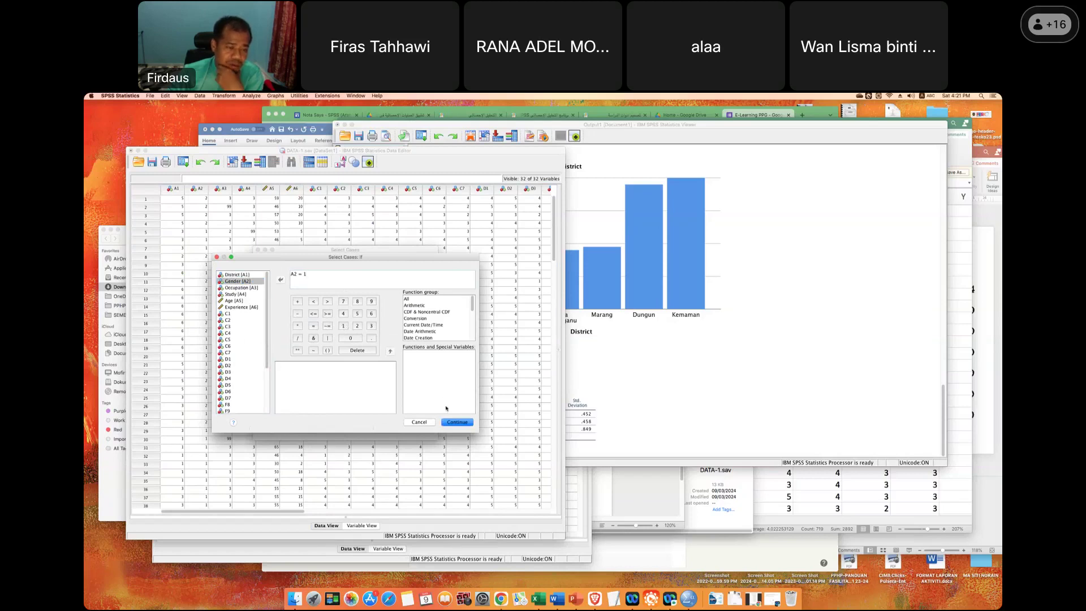
pyautogui.click(459, 422)
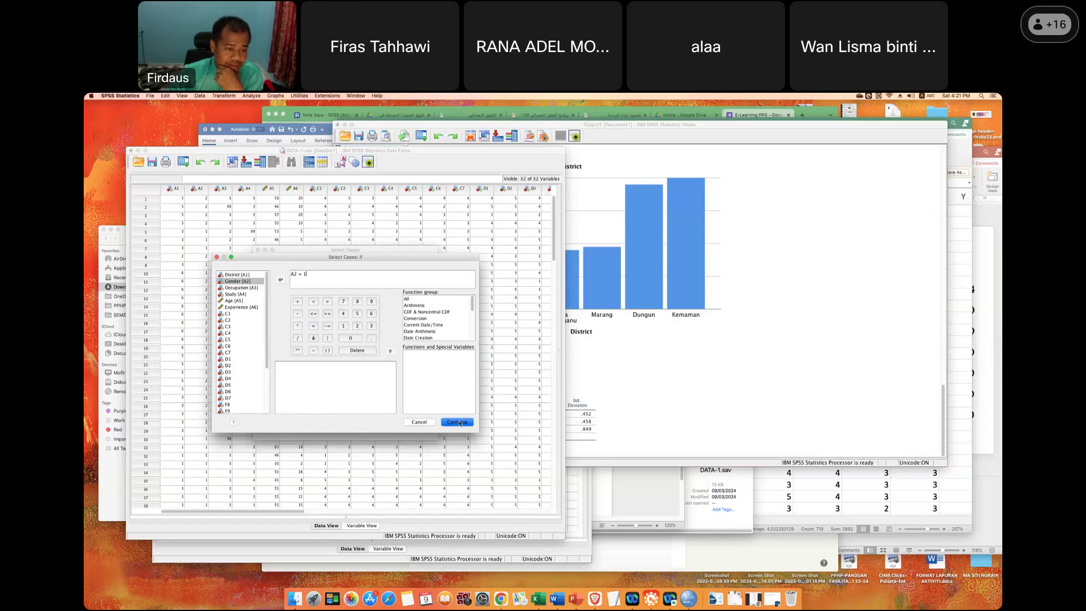
pyautogui.click(427, 430)
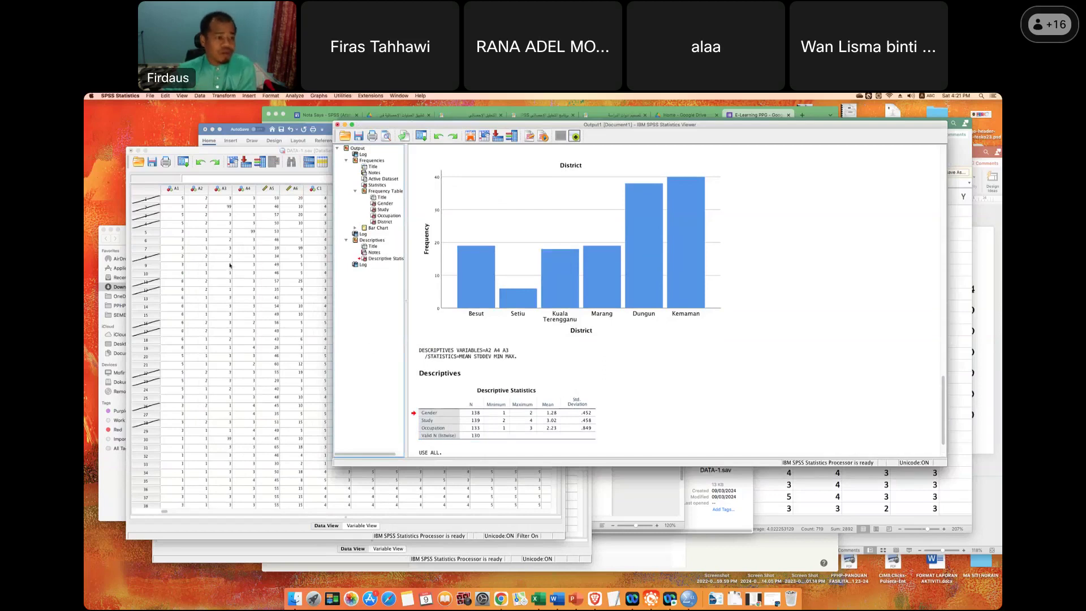
# Examine the case numbers in the data values of DATA-1.sav to see which of the first seven rows are filtered out.
pyautogui.click(229, 269)
pyautogui.scroll(-4, 222, 271)
pyautogui.scroll(4, 221, 274)
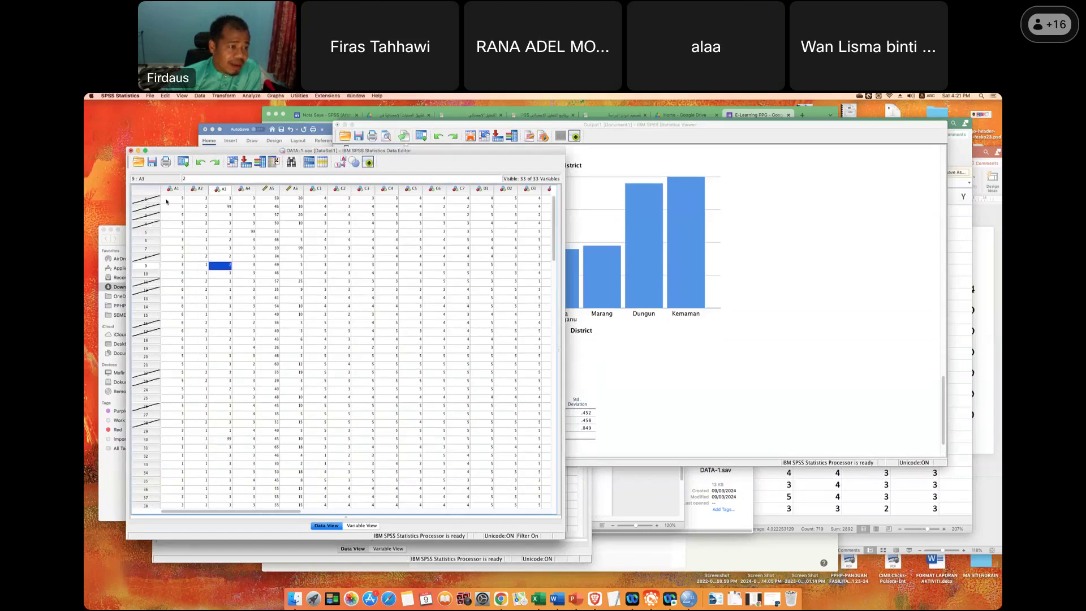
pyautogui.click(145, 199)
pyautogui.click(161, 206)
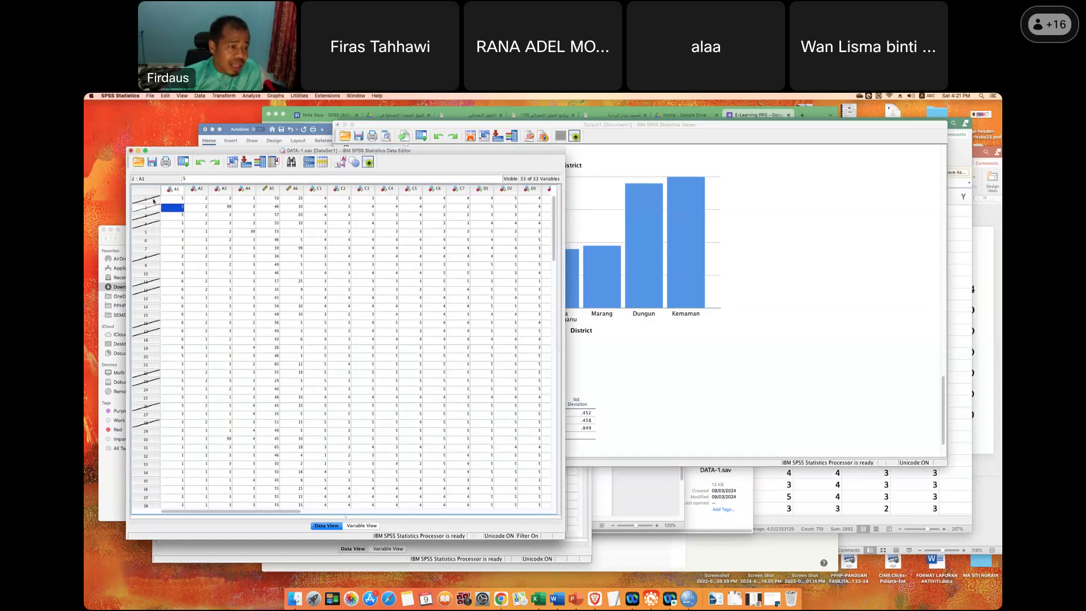
pyautogui.click(153, 200)
pyautogui.click(171, 207)
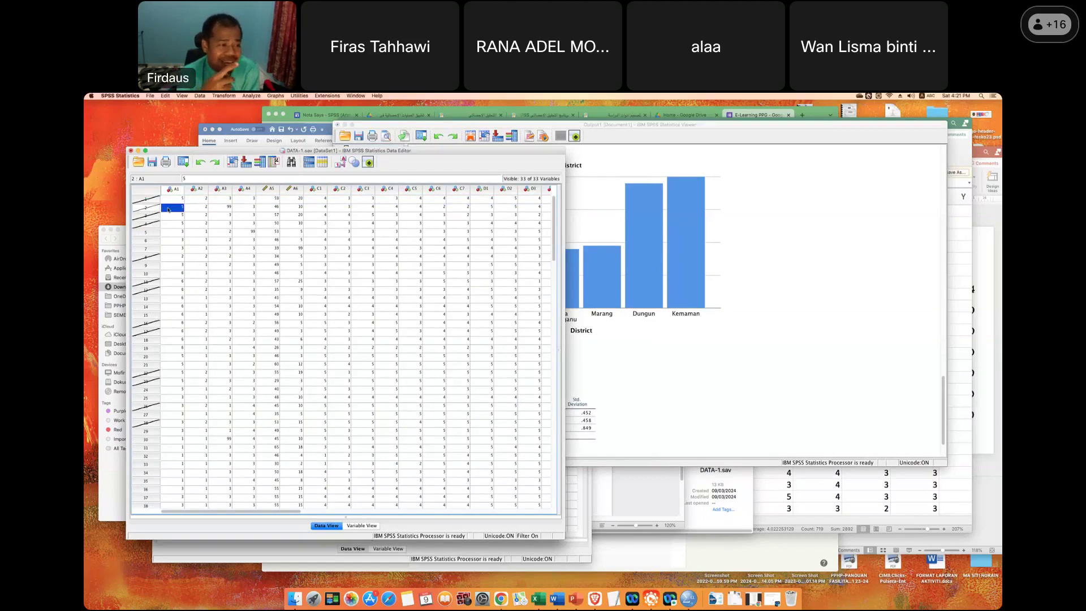
pyautogui.click(154, 207)
pyautogui.click(153, 215)
pyautogui.click(153, 223)
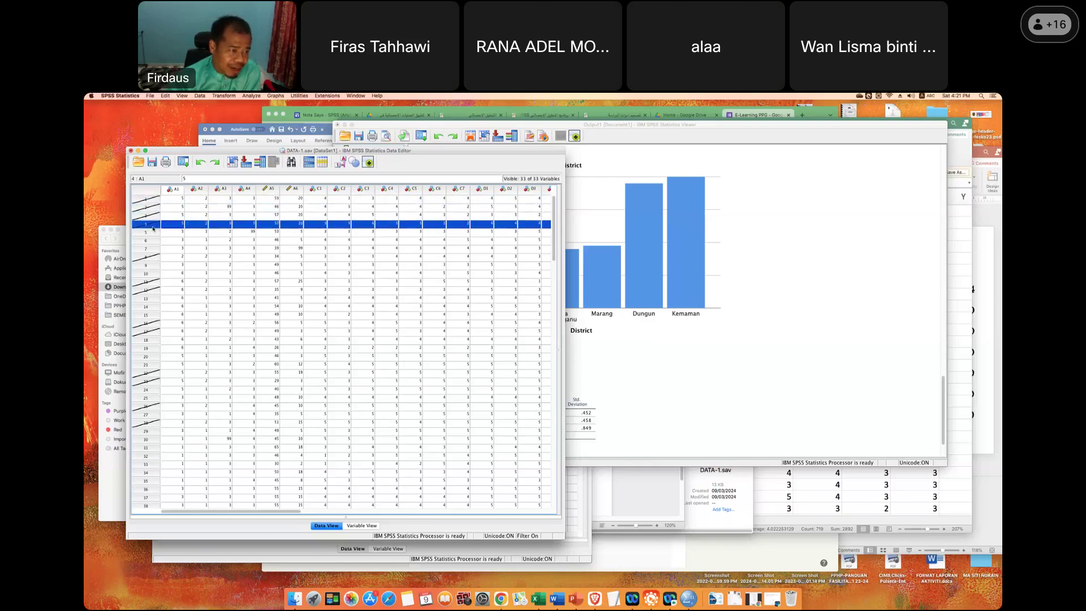
pyautogui.click(153, 232)
pyautogui.click(152, 241)
pyautogui.click(152, 249)
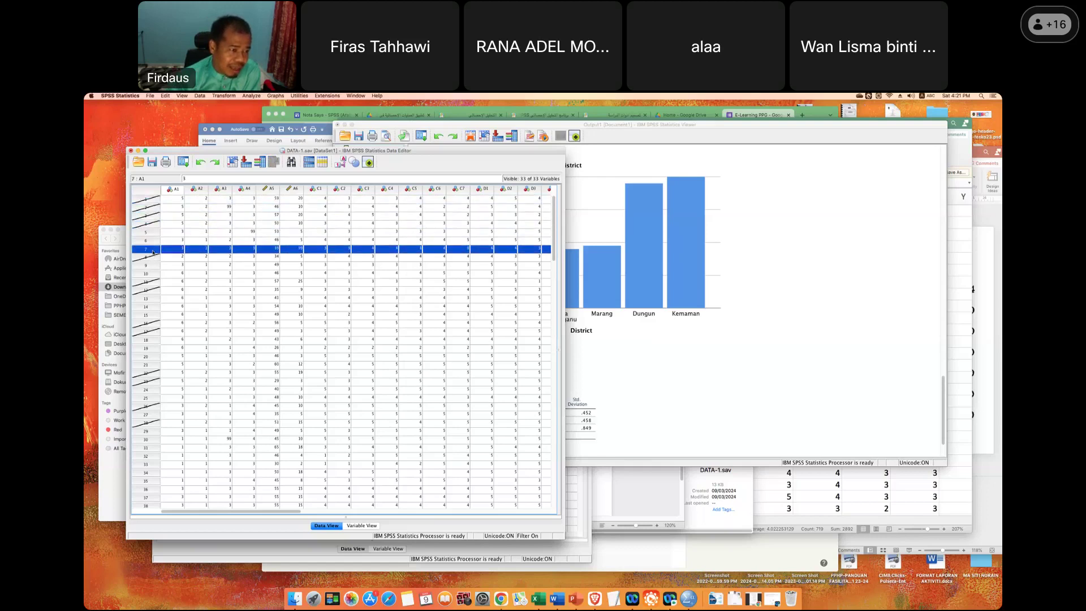
# Look over the variable definitions, and check the Gender (A2) values of the unfiltered cases in the data, down to case 21.
pyautogui.click(363, 526)
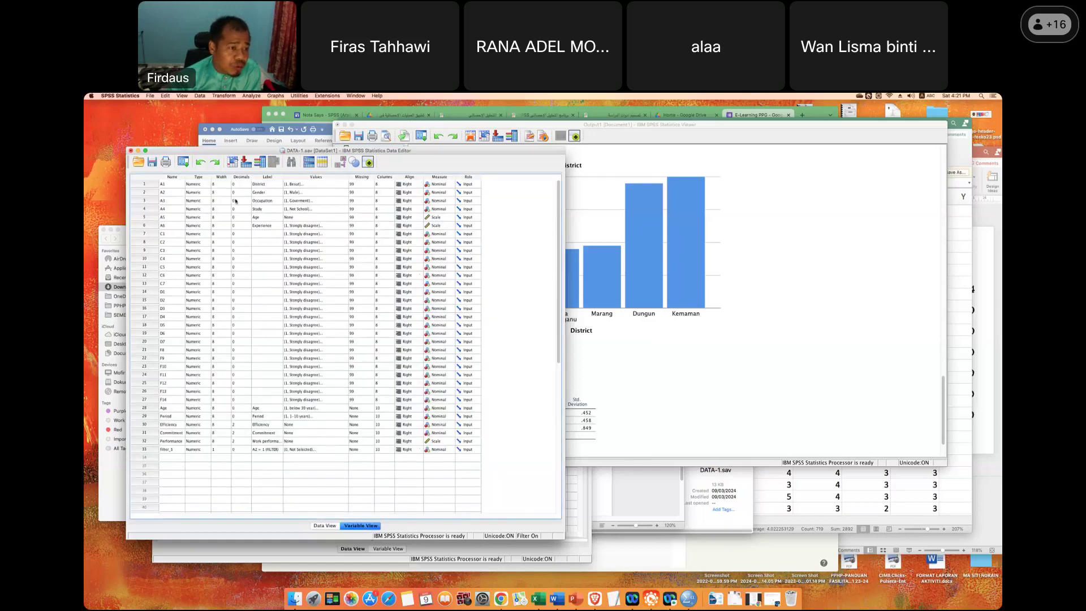
pyautogui.click(325, 525)
pyautogui.click(196, 241)
pyautogui.click(202, 233)
pyautogui.click(203, 243)
pyautogui.click(204, 249)
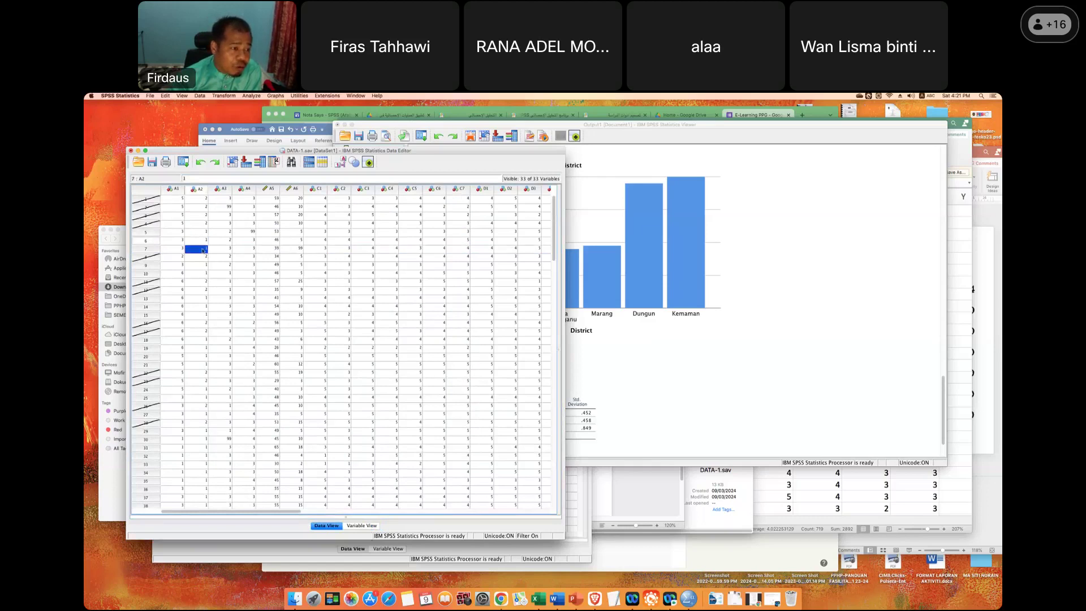
pyautogui.click(206, 236)
pyautogui.click(204, 240)
pyautogui.click(204, 248)
pyautogui.click(203, 233)
pyautogui.click(204, 241)
pyautogui.click(205, 249)
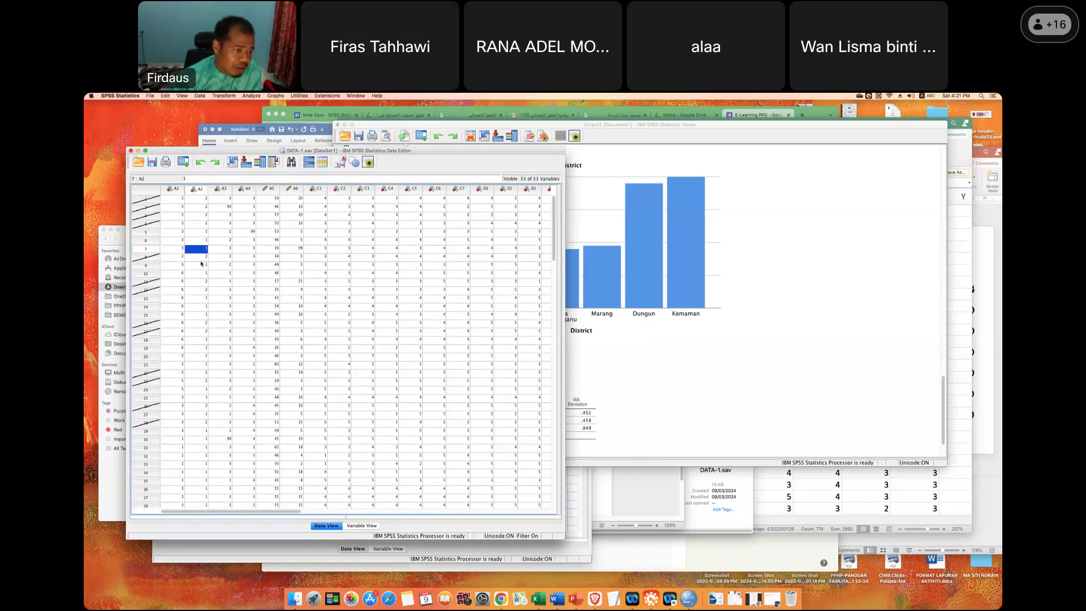
pyautogui.click(202, 273)
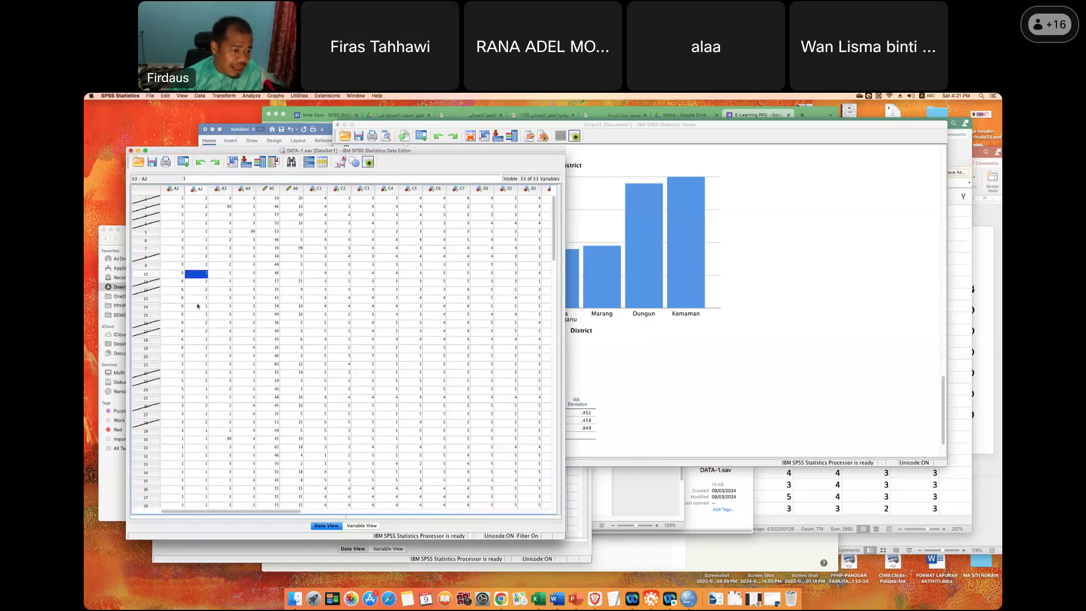
pyautogui.click(197, 298)
pyautogui.click(197, 314)
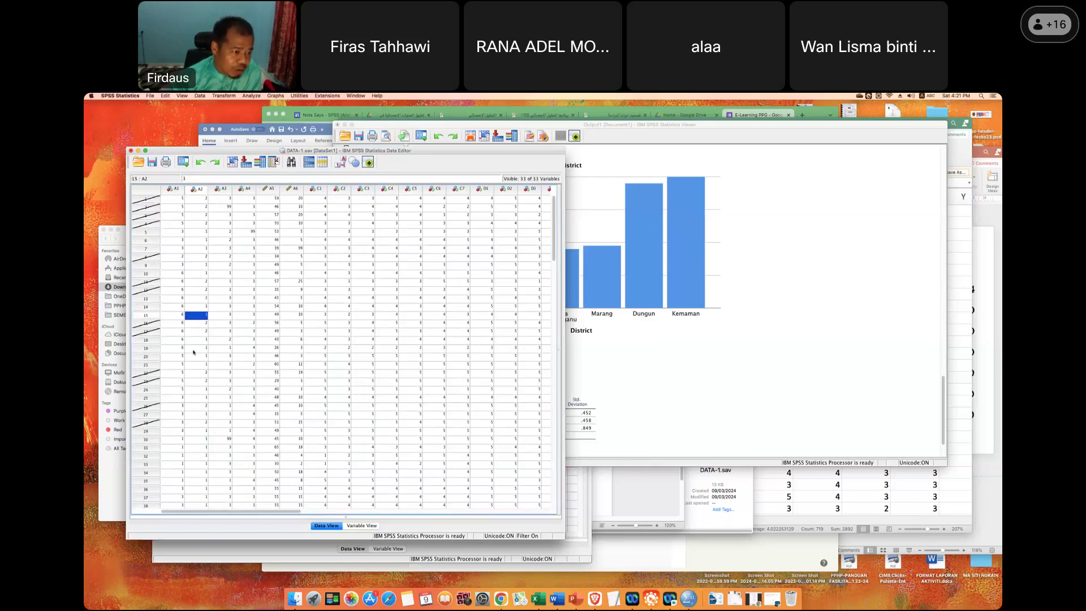
pyautogui.click(195, 339)
pyautogui.click(196, 347)
pyautogui.click(197, 355)
pyautogui.click(198, 364)
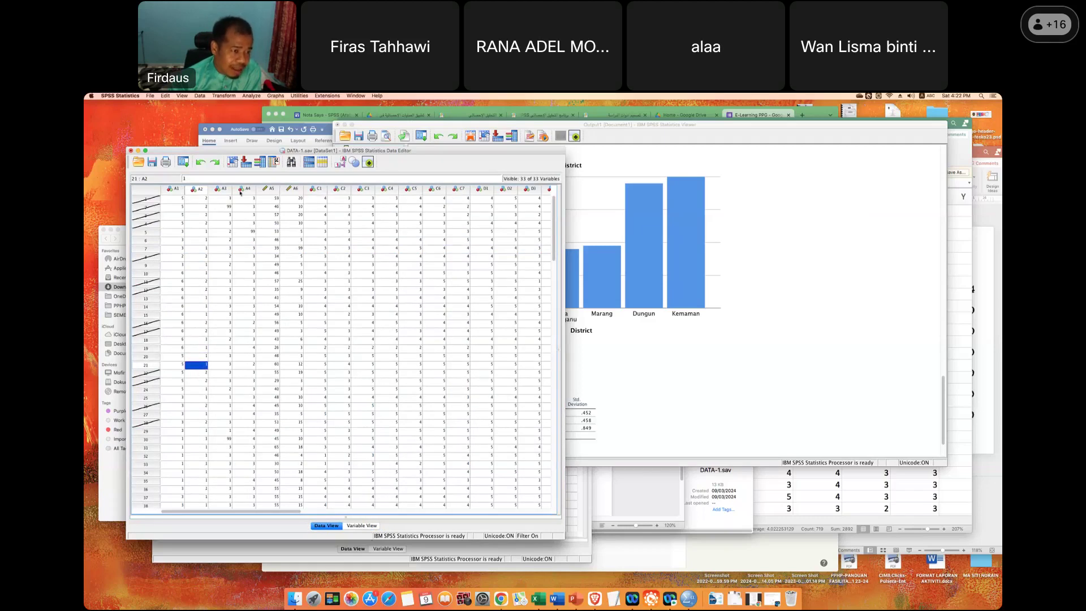
# Run Frequencies again on Gender, Study, Occupation and District for the filtered cases, keeping the frequency tables.
pyautogui.click(252, 96)
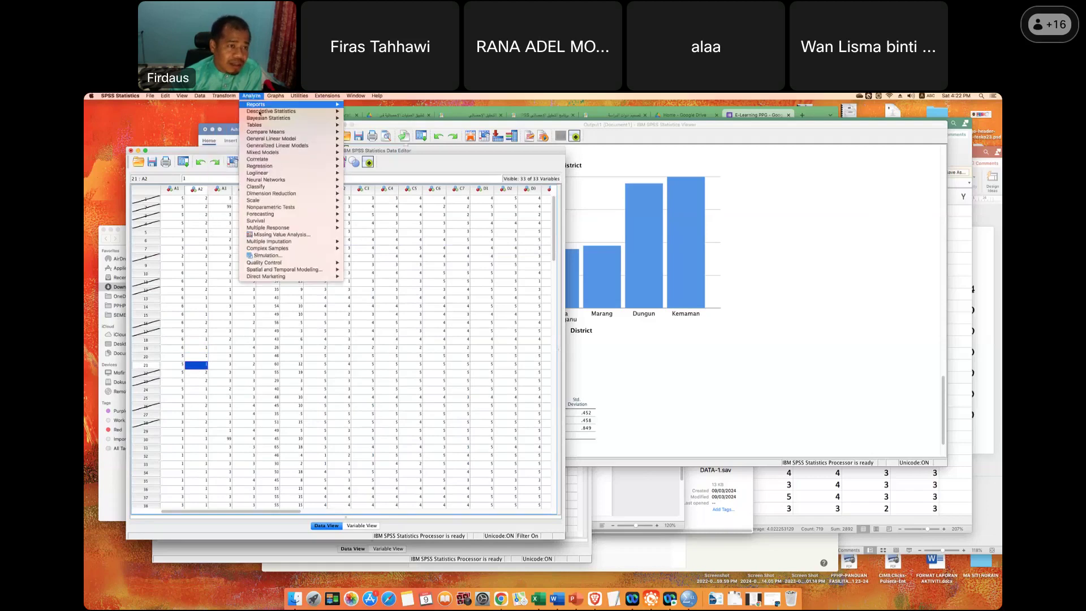
pyautogui.moveTo(260, 111)
pyautogui.click(368, 112)
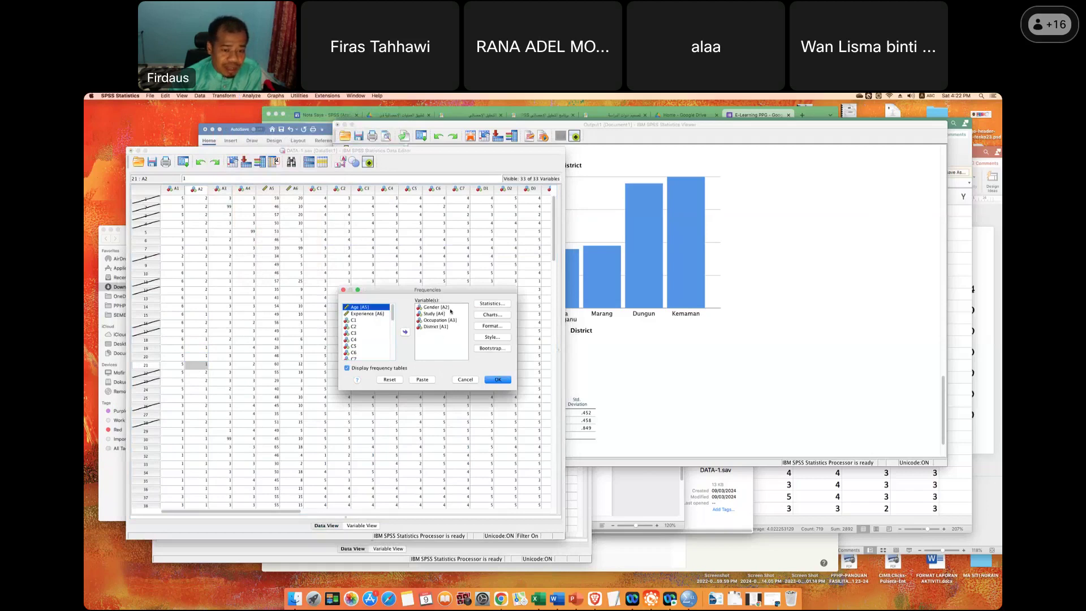
pyautogui.click(496, 380)
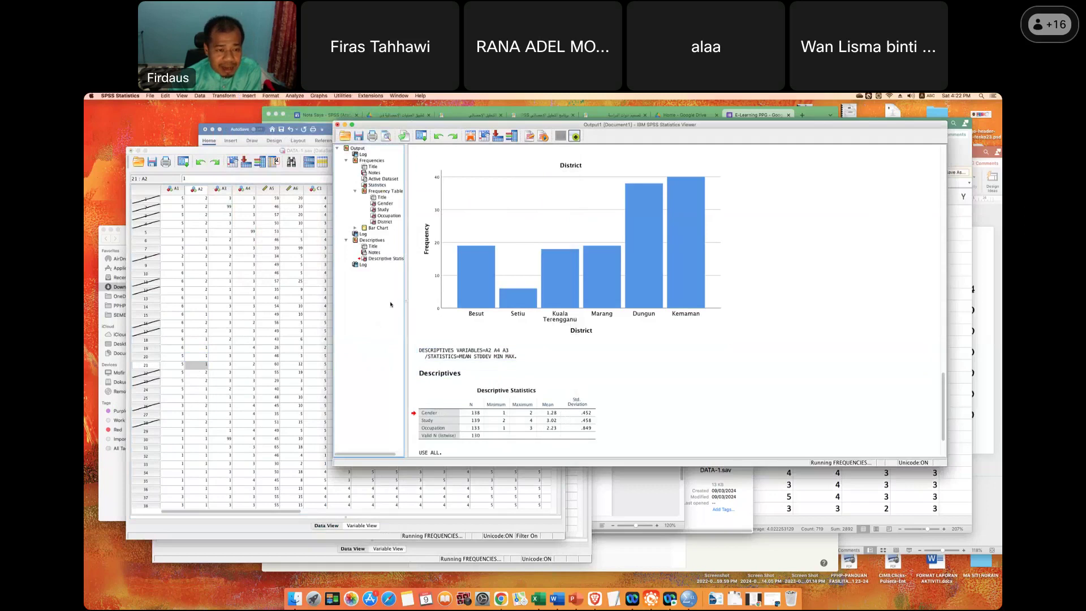
# Examine the new frequency tables from Gender to District, and compare them with the Gender table of the first Frequencies run.
pyautogui.click(476, 326)
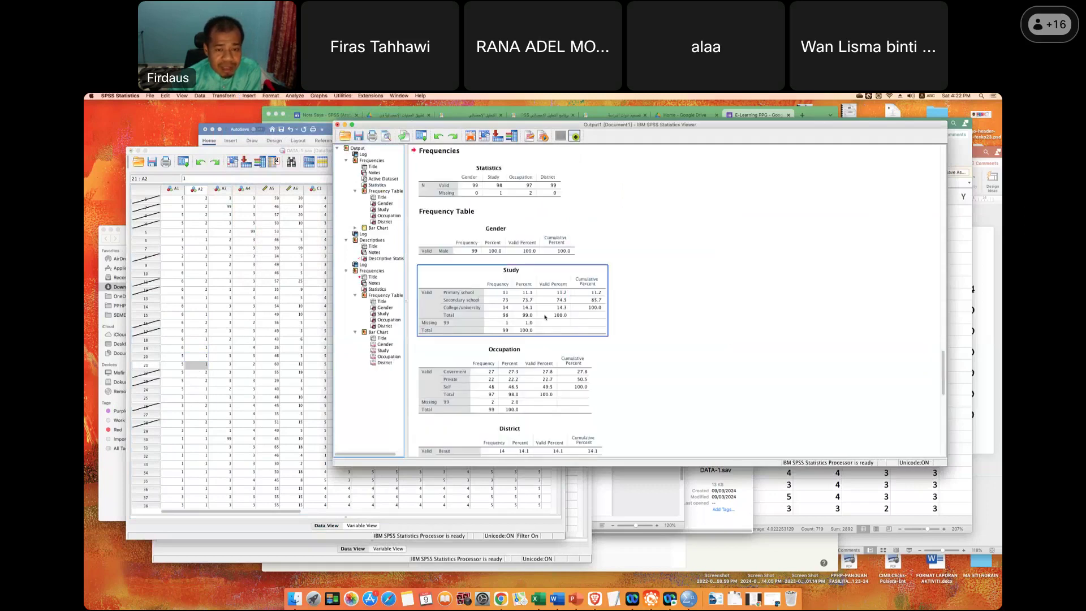
pyautogui.scroll(-3, 513, 307)
pyautogui.click(515, 309)
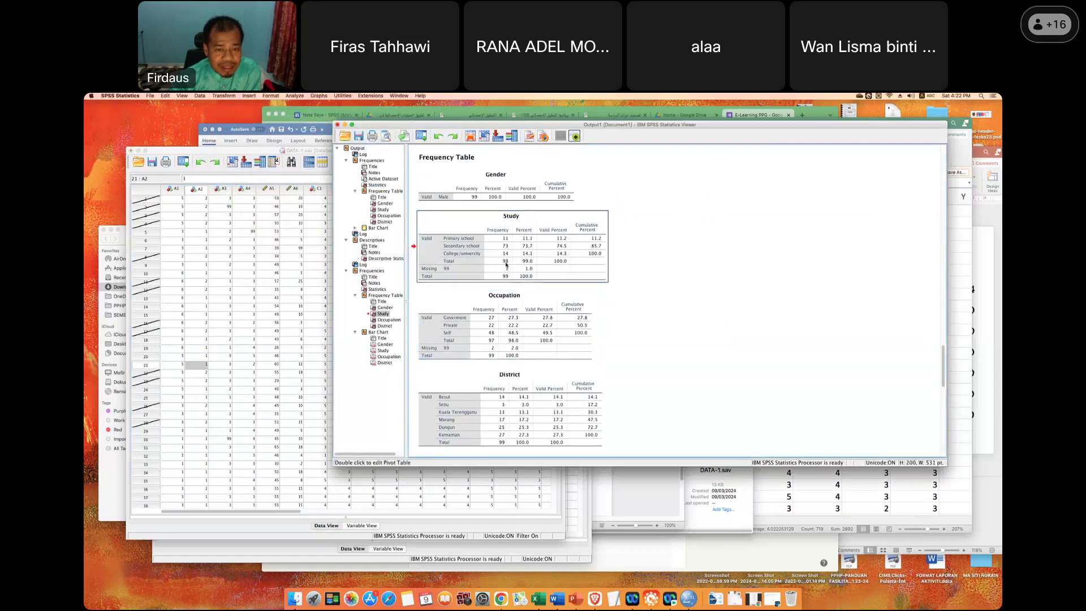
pyautogui.scroll(-2, 509, 303)
pyautogui.scroll(-1, 508, 300)
pyautogui.click(503, 361)
pyautogui.scroll(-5, 503, 361)
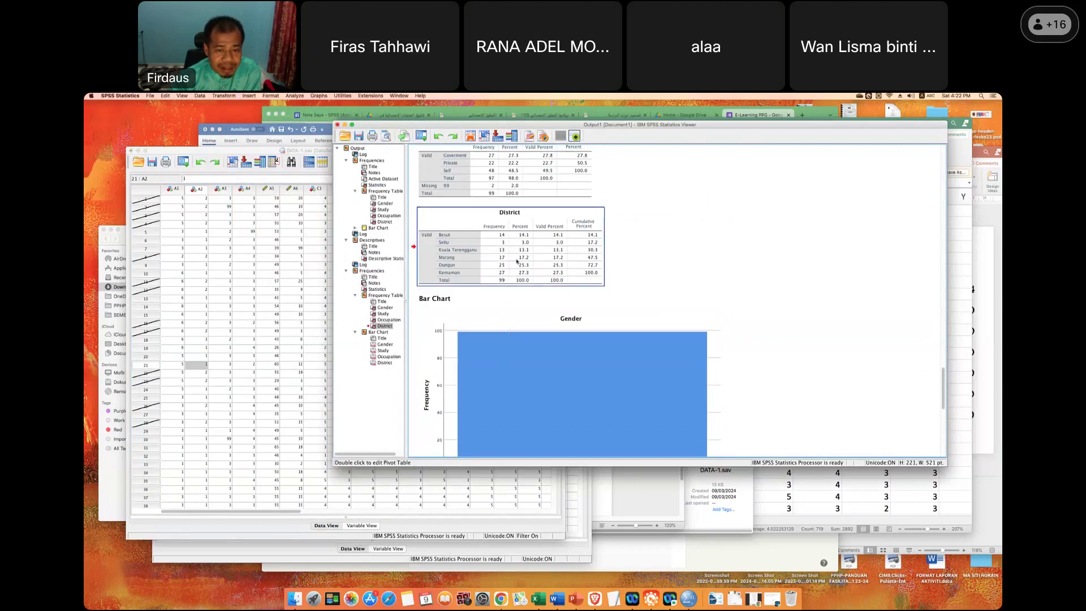
pyautogui.scroll(-1, 501, 285)
pyautogui.scroll(1, 501, 285)
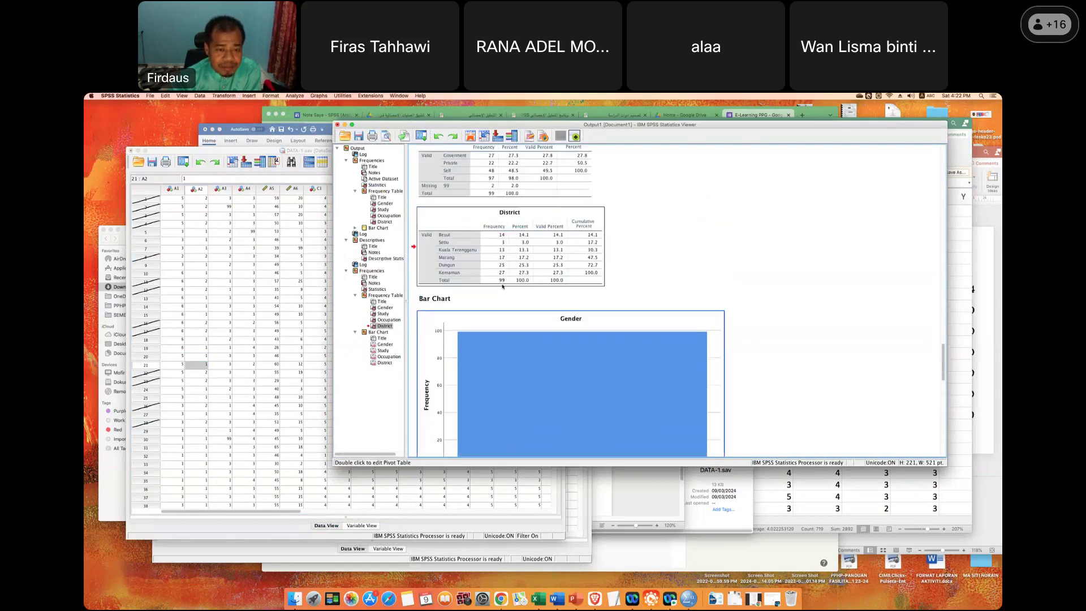
pyautogui.click(383, 204)
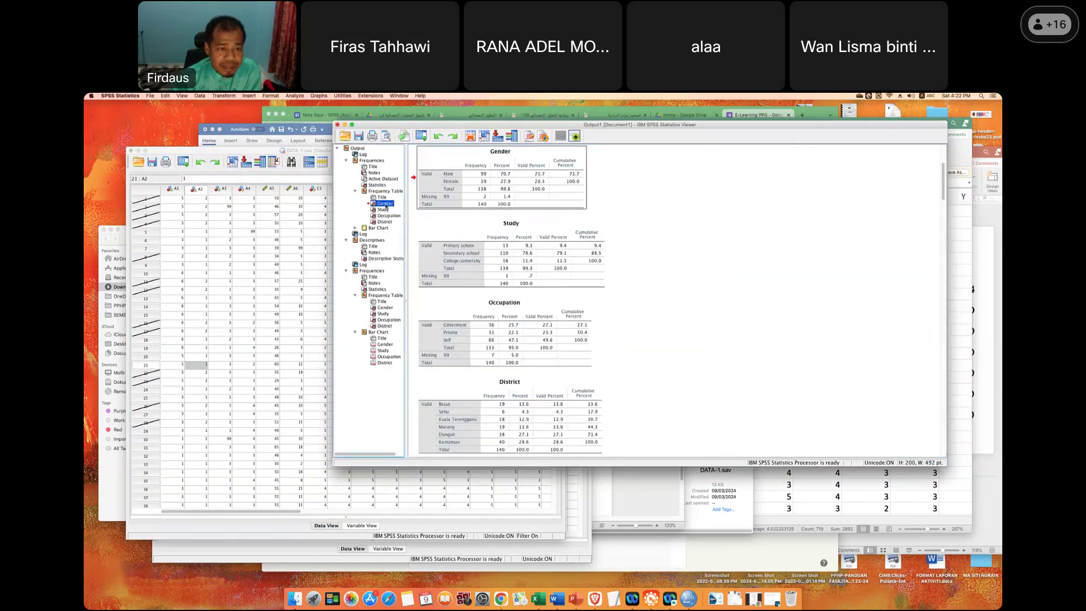
pyautogui.click(481, 210)
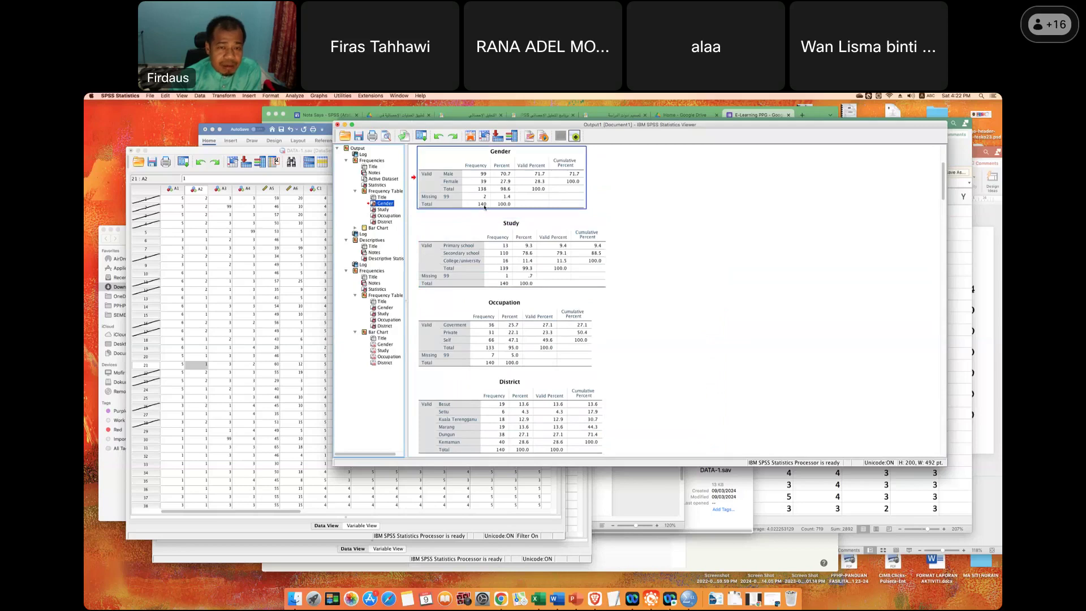
pyautogui.click(468, 263)
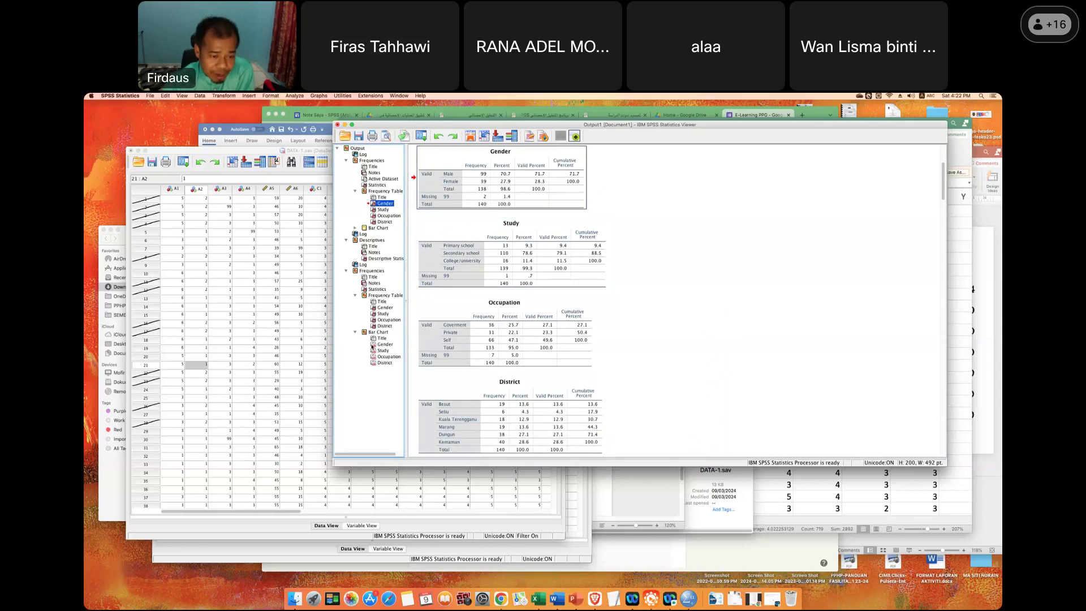
# Look through the new Gender, Study, Occupation and District bar charts, and return to the new Gender frequency table.
pyautogui.click(383, 344)
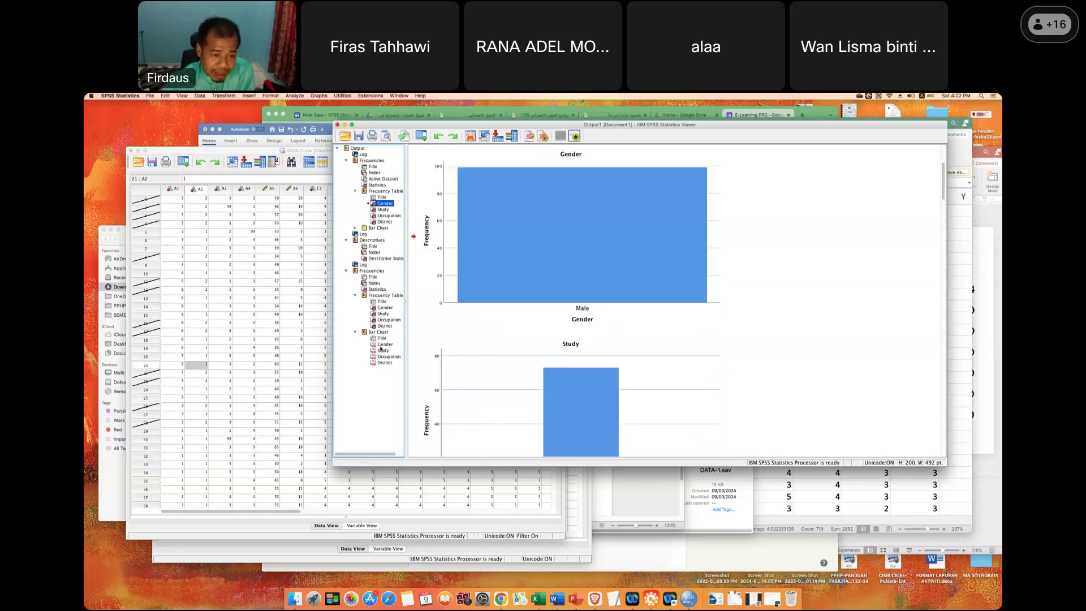
pyautogui.scroll(-3, 485, 359)
pyautogui.click(485, 358)
pyautogui.scroll(-5, 486, 359)
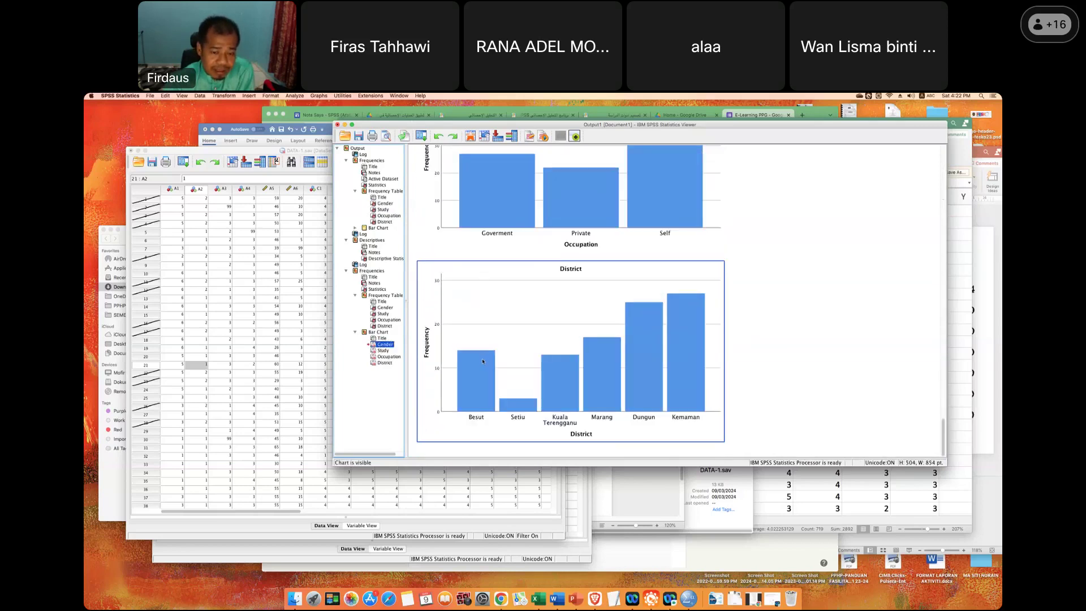
pyautogui.click(389, 357)
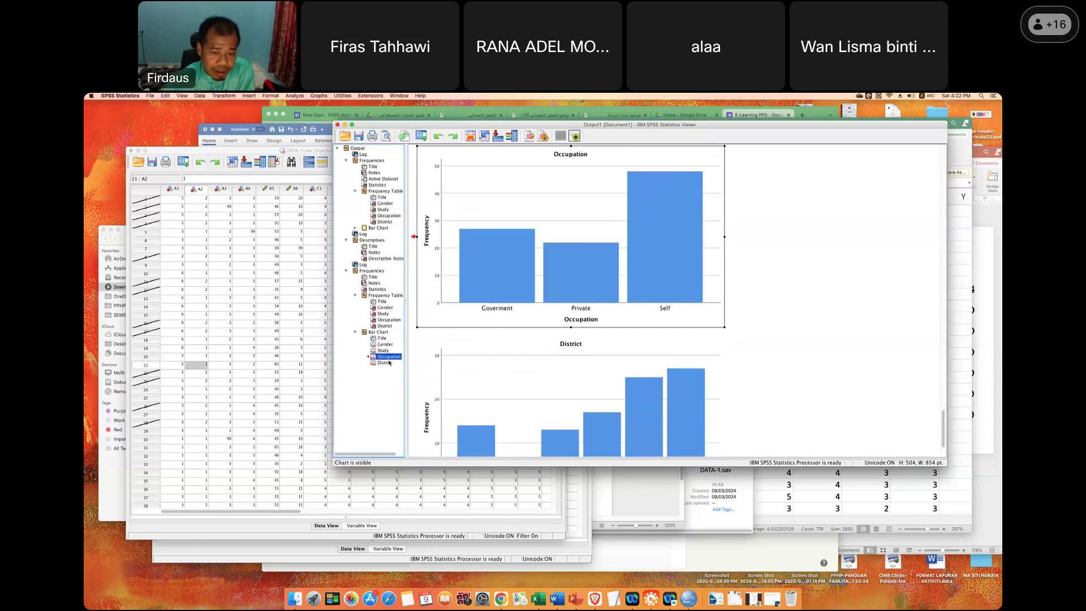
pyautogui.click(388, 362)
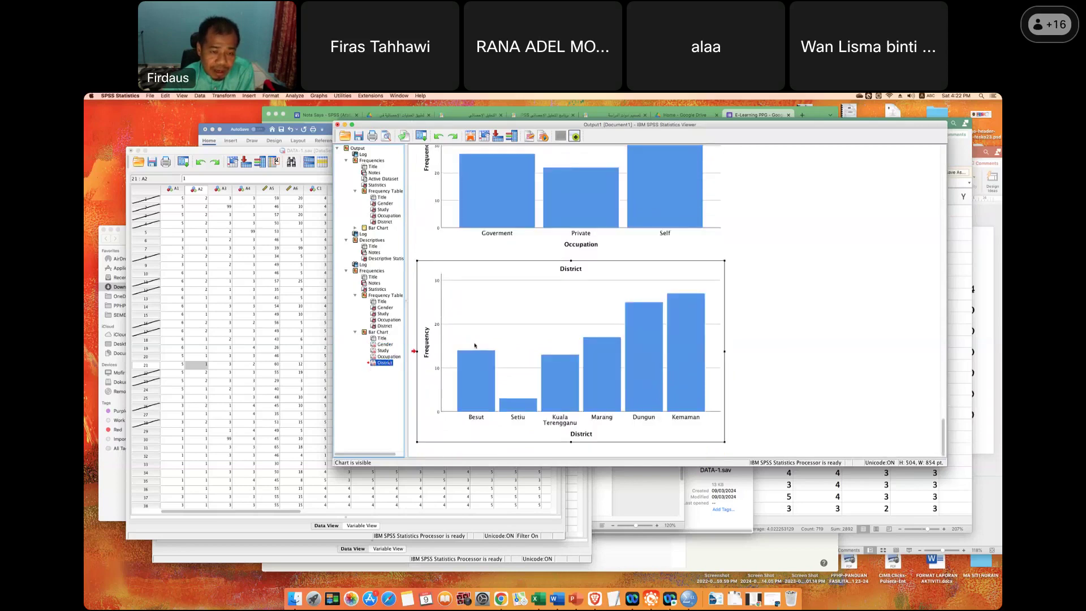
pyautogui.click(385, 307)
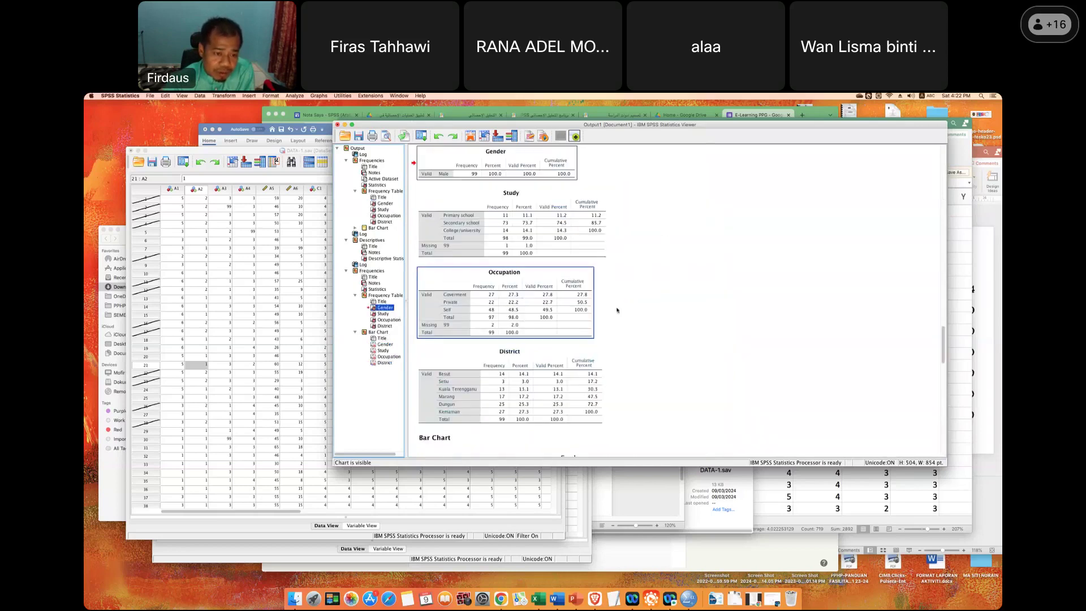
pyautogui.click(475, 173)
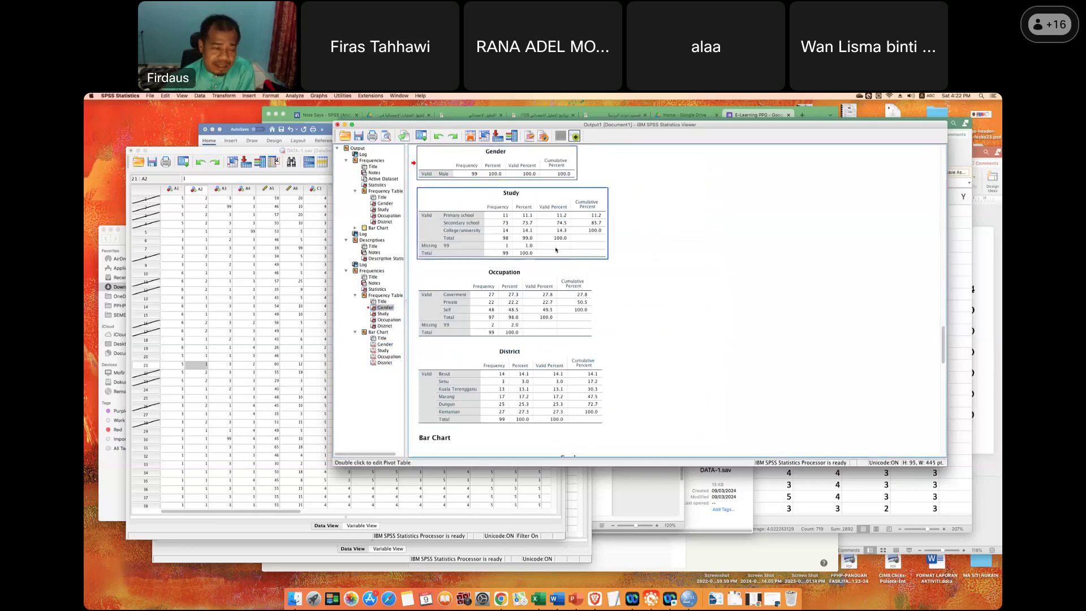
# Set Select Cases for DATA-1.sav back to all cases instead of the A2 = 1 condition, and look over the data rows.
pyautogui.click(218, 151)
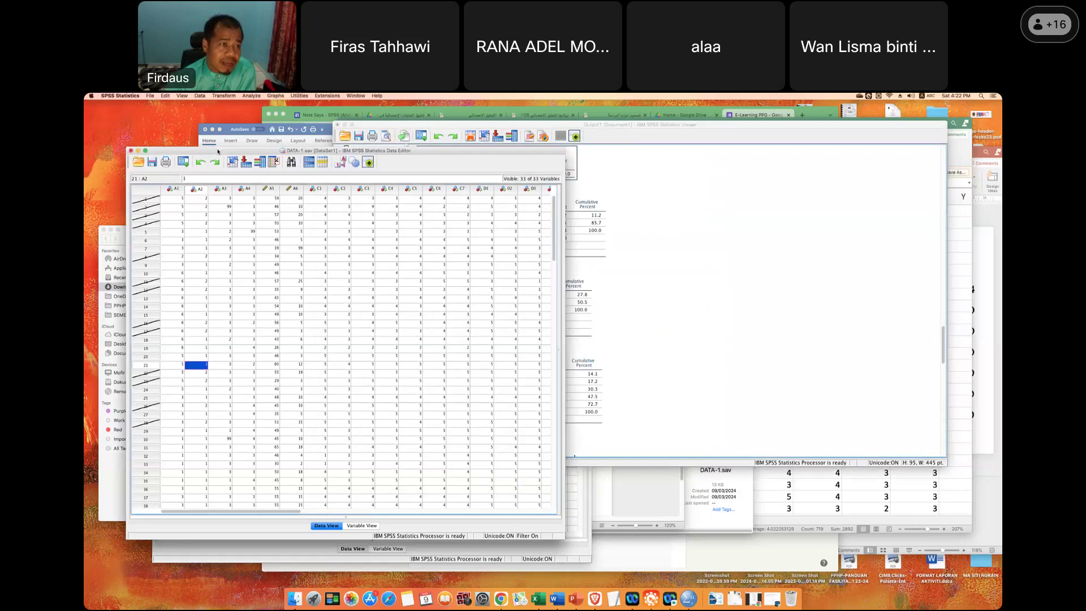
pyautogui.click(200, 95)
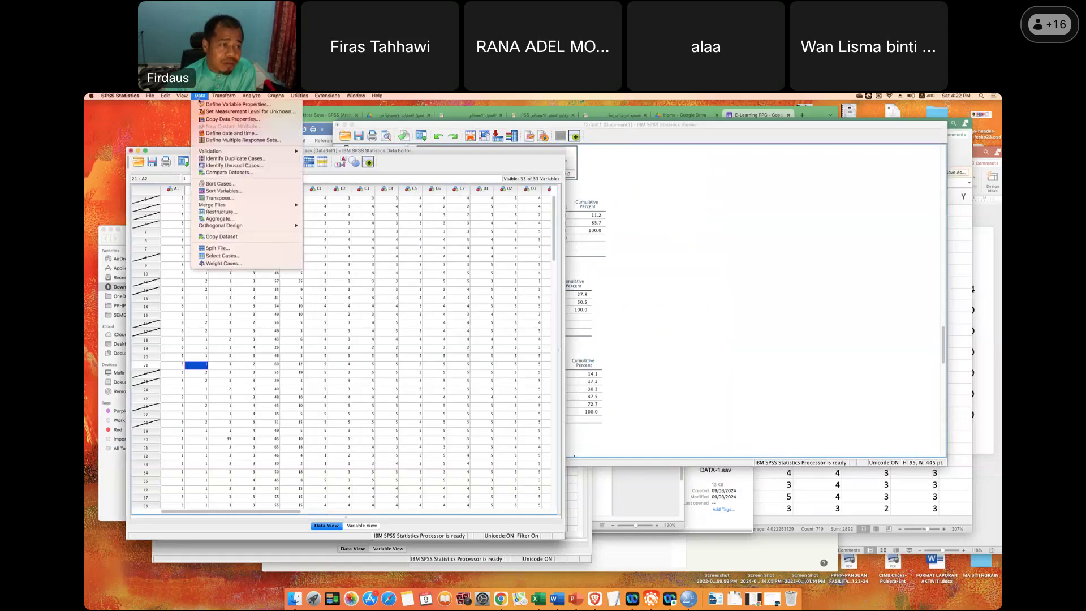
pyautogui.click(267, 257)
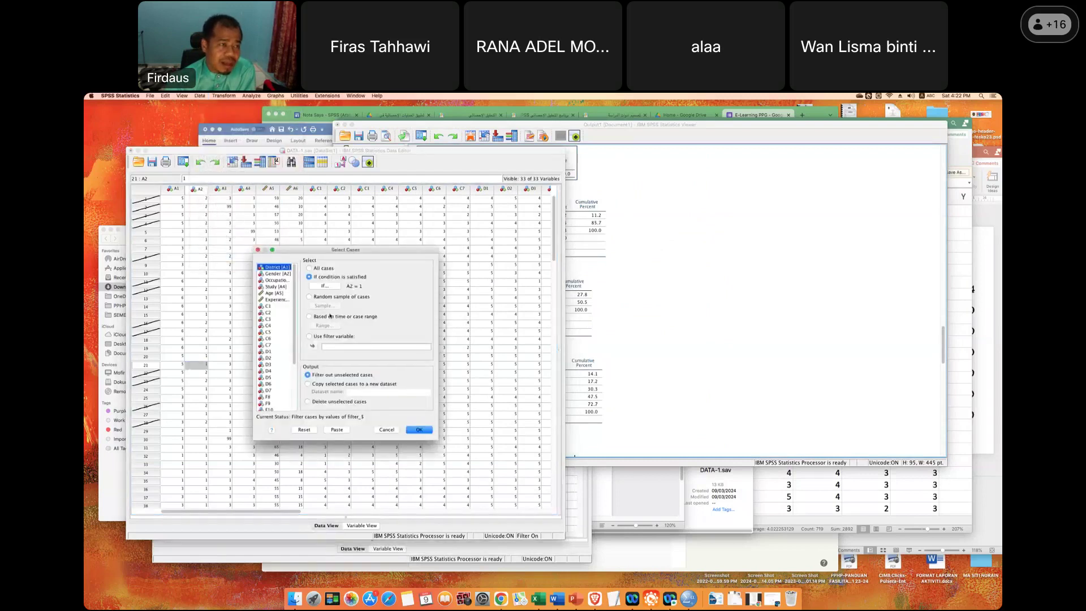
pyautogui.click(309, 269)
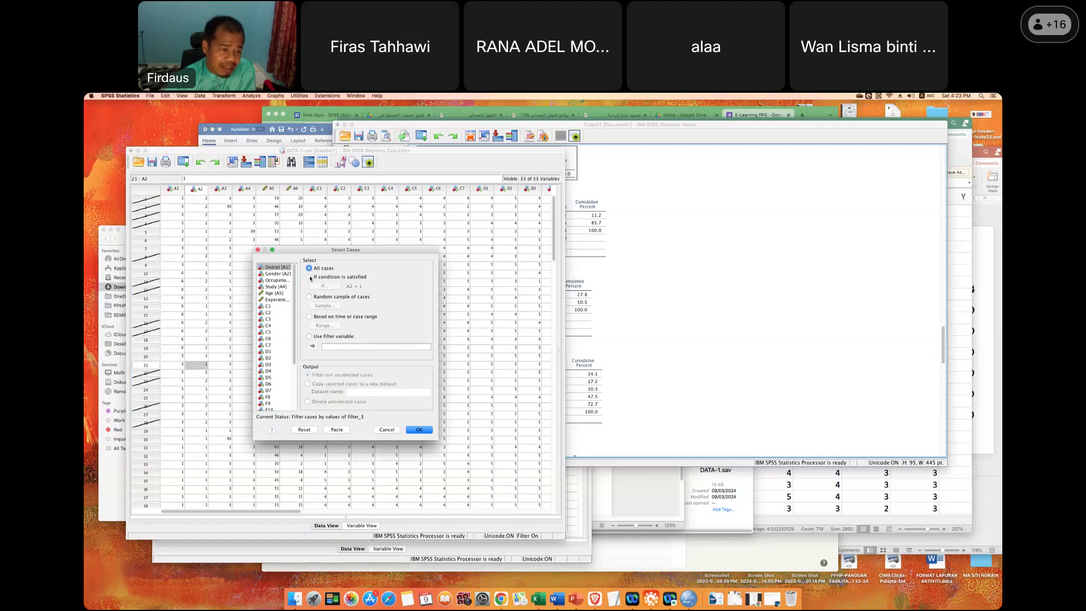
pyautogui.click(309, 277)
pyautogui.click(310, 269)
pyautogui.click(422, 432)
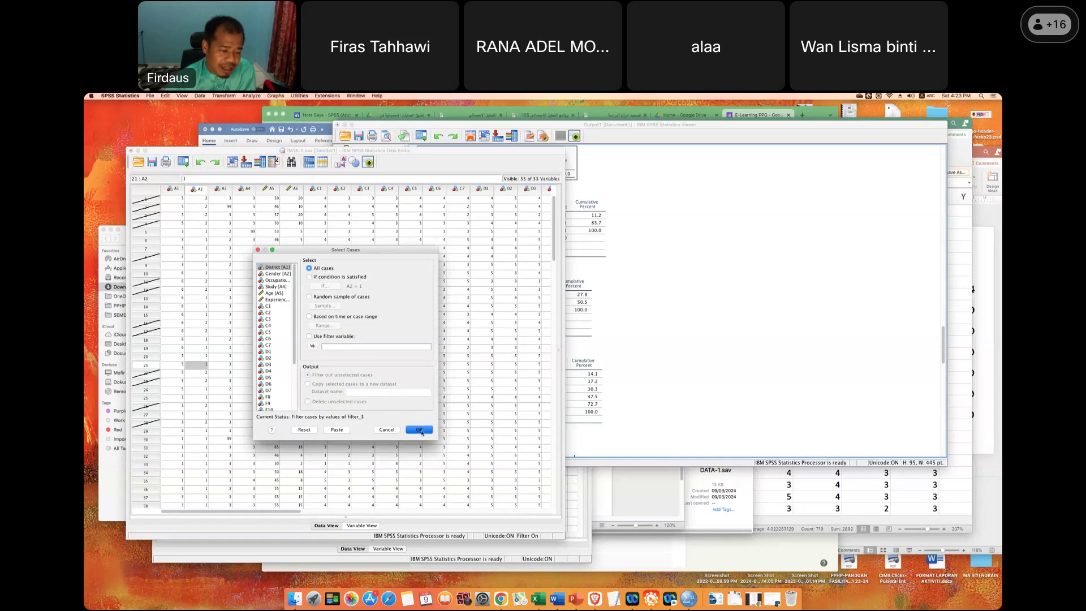
pyautogui.click(175, 233)
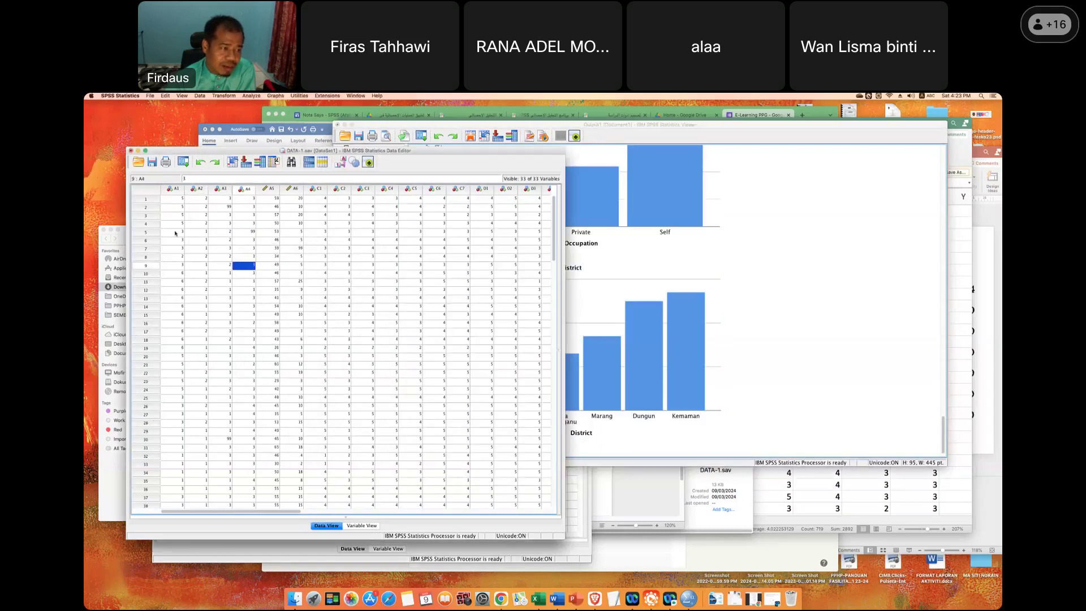
pyautogui.scroll(-15, 170, 235)
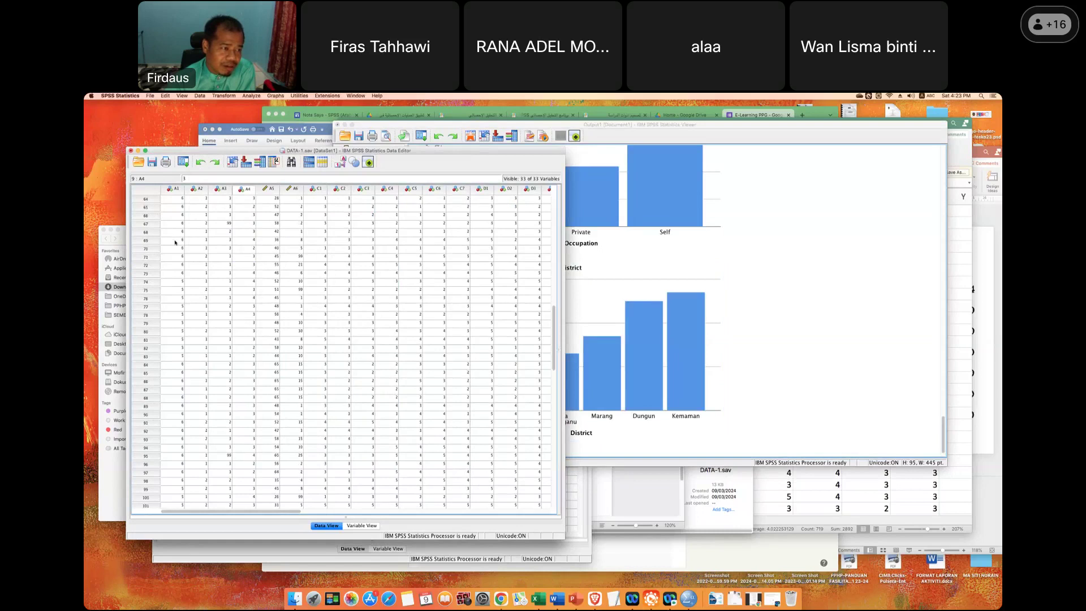
pyautogui.scroll(15, 177, 246)
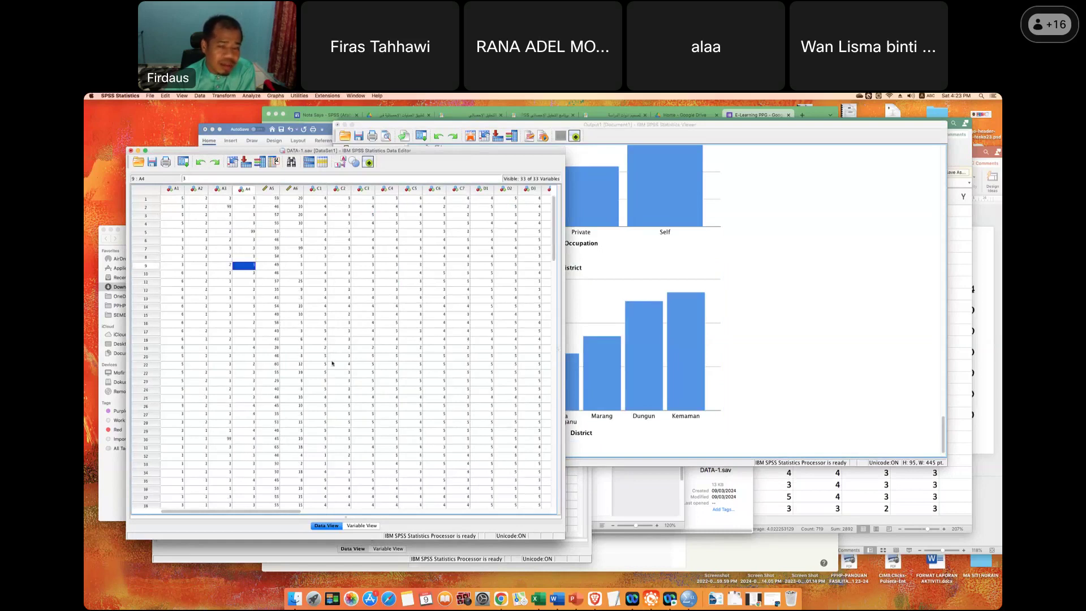
pyautogui.moveTo(429, 153)
pyautogui.mouseDown()
pyautogui.moveTo(394, 201)
pyautogui.moveTo(415, 152)
pyautogui.moveTo(434, 147)
pyautogui.mouseUp()
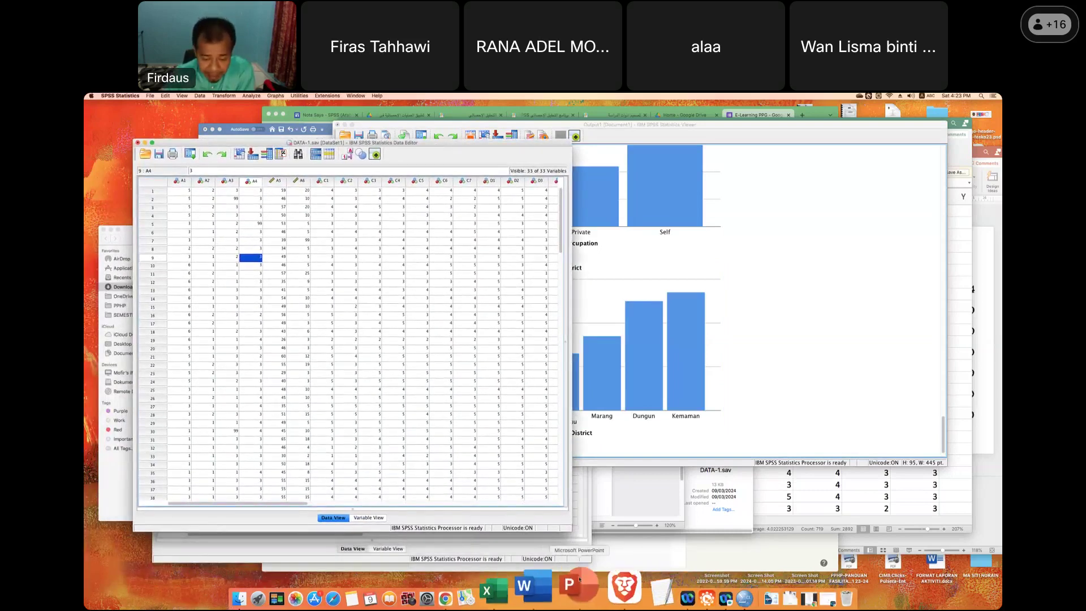
# Switch to the SLIDE RMC 2024 presentation in PowerPoint and display slide 21, the list of SPSS topics.
pyautogui.click(580, 580)
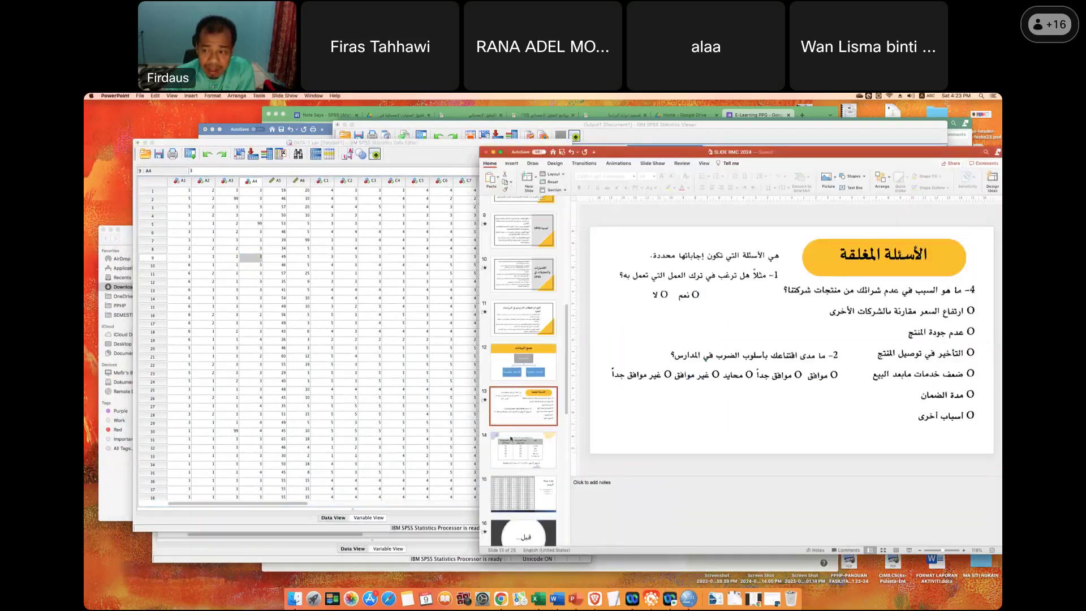
pyautogui.click(519, 454)
pyautogui.scroll(-5, 519, 455)
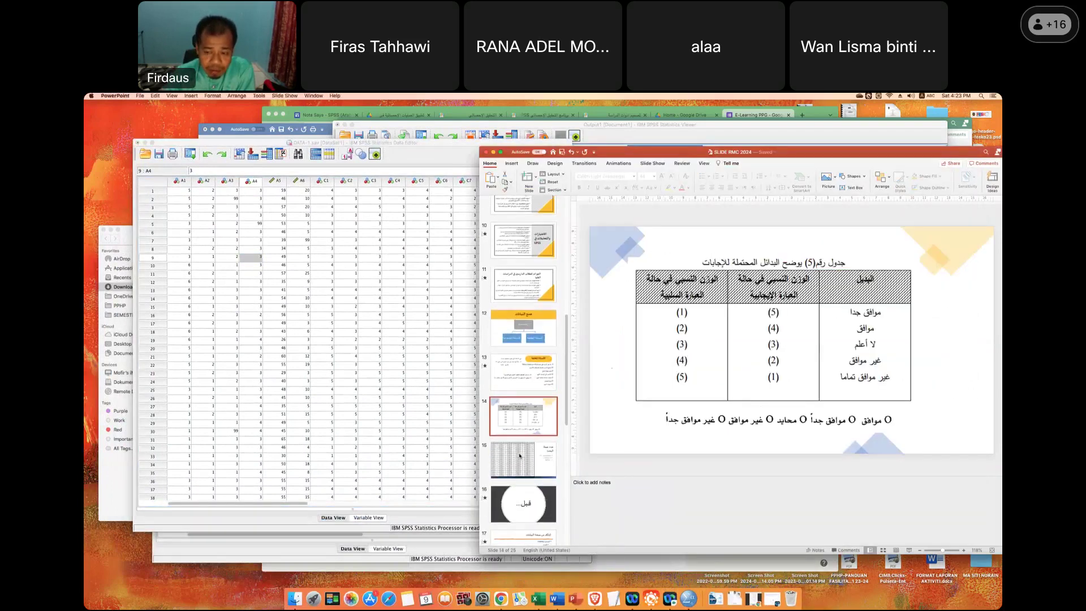
pyautogui.scroll(-2, 519, 457)
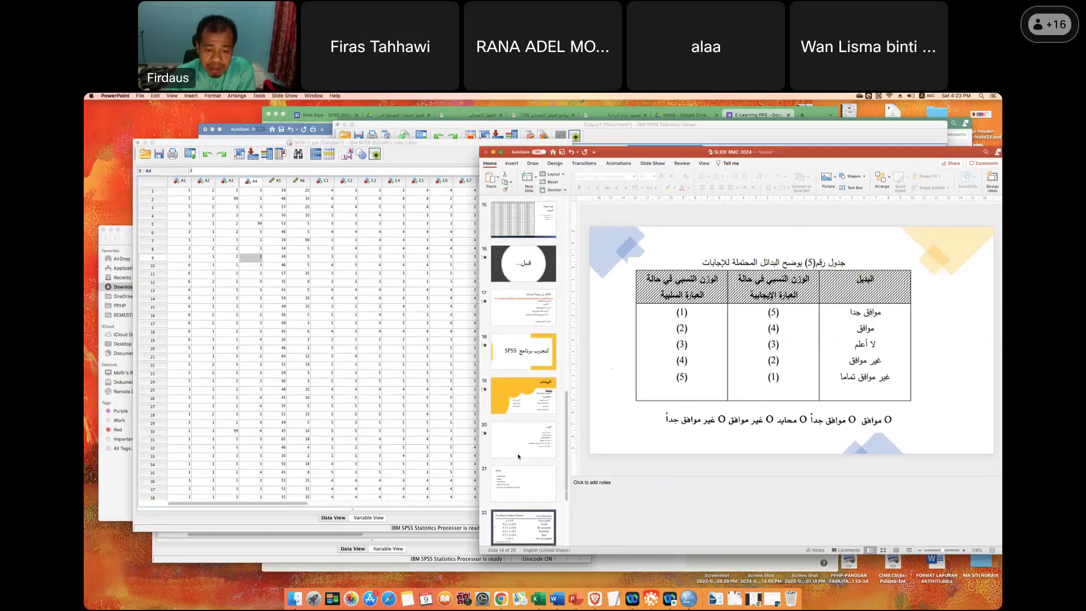
pyautogui.scroll(-2, 519, 457)
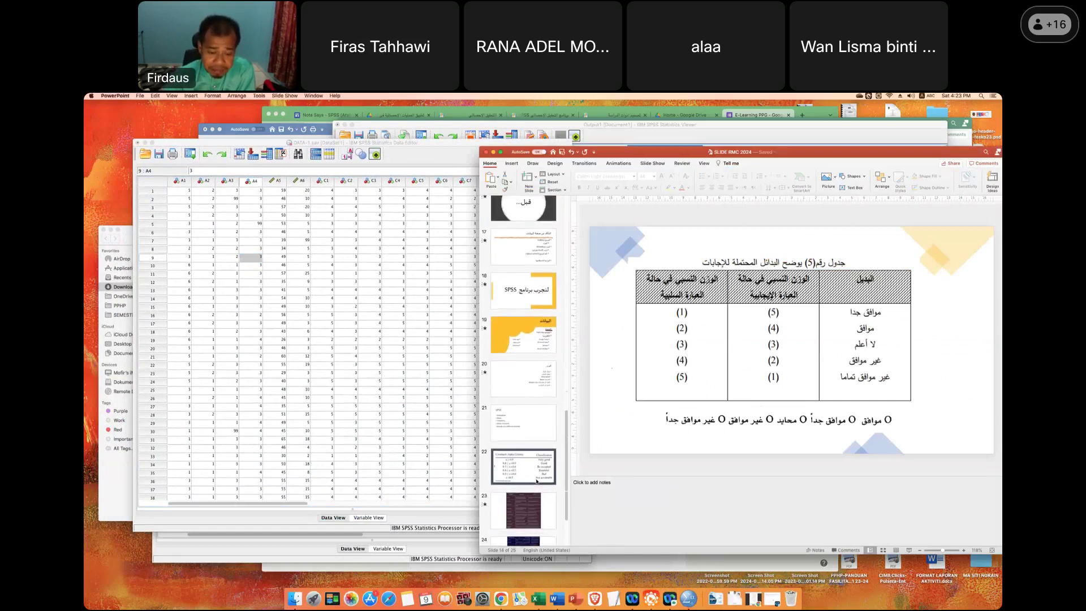
pyautogui.scroll(-1, 537, 482)
pyautogui.scroll(-1, 537, 481)
pyautogui.click(523, 302)
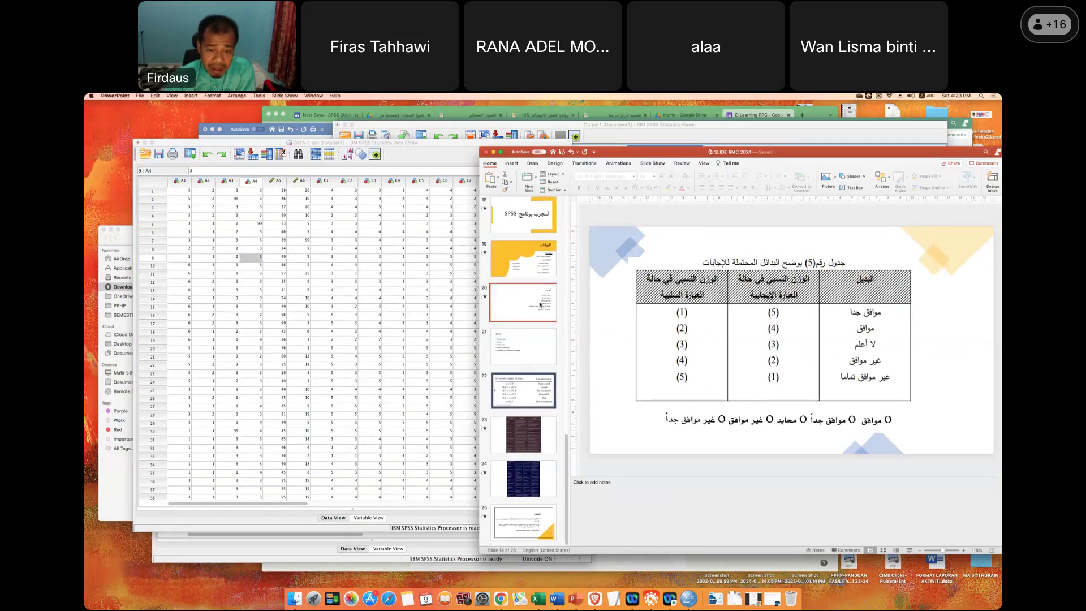
pyautogui.click(532, 349)
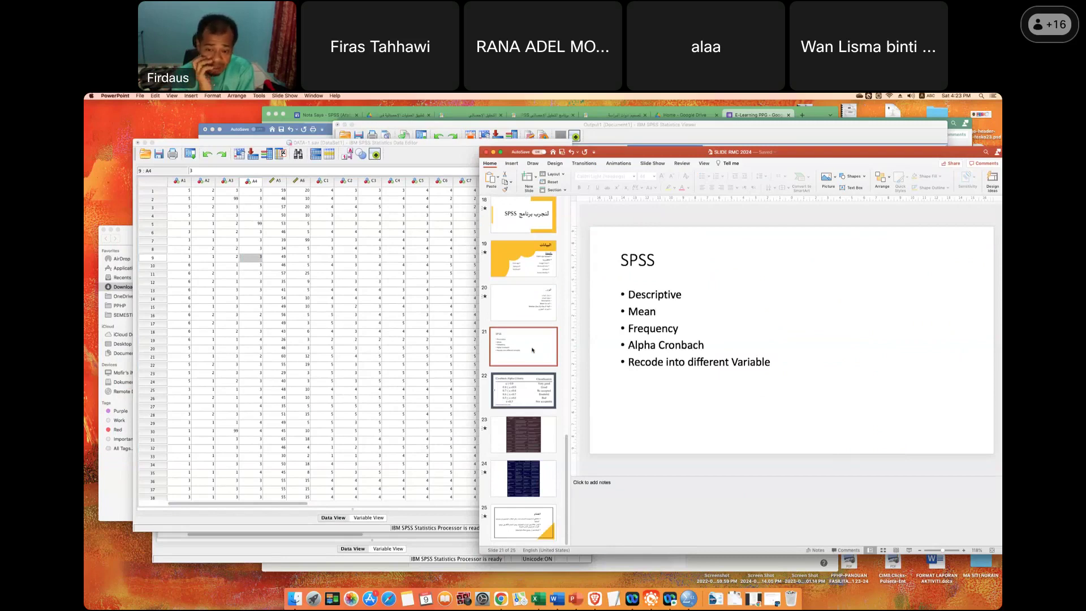
# Point out the Alpha Cronbach item in the slide's topic list by selecting its text.
pyautogui.click(681, 345)
pyautogui.doubleClick(682, 345)
pyautogui.tripleClick(681, 345)
pyautogui.doubleClick(667, 346)
pyautogui.tripleClick(667, 346)
pyautogui.click(644, 345)
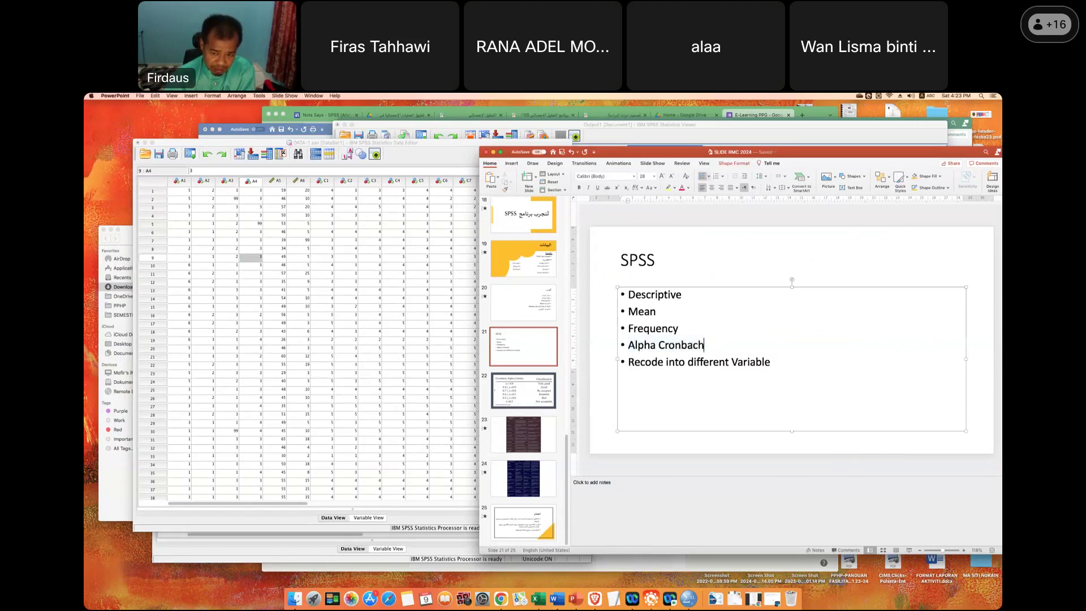